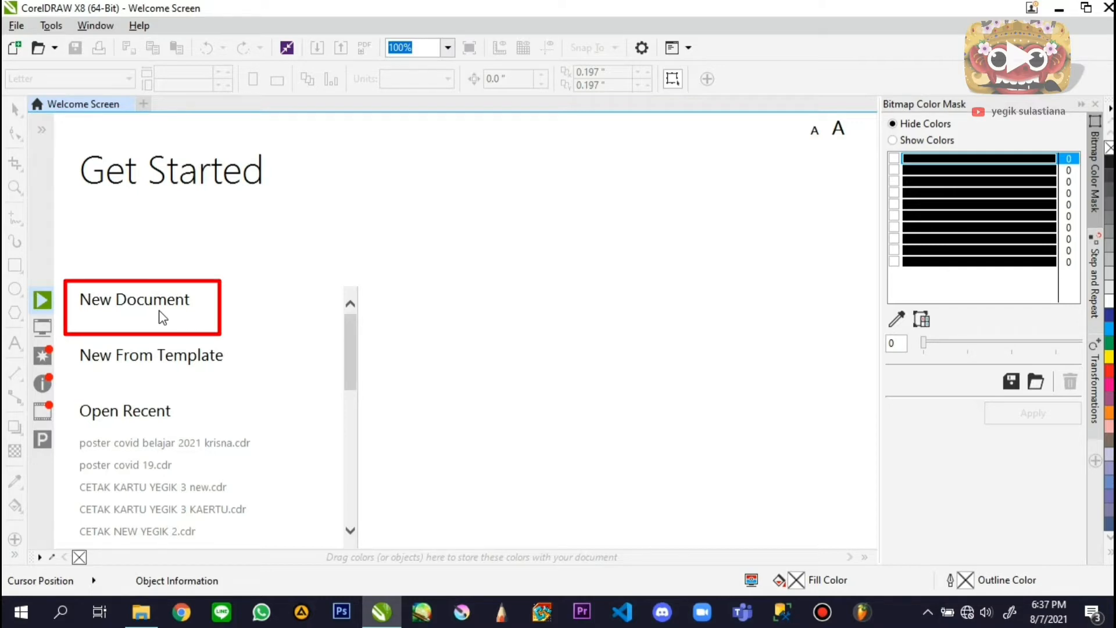
Start a new document from the welcome screen
{"action": "mouse_move", "coordinate": [166, 314]}
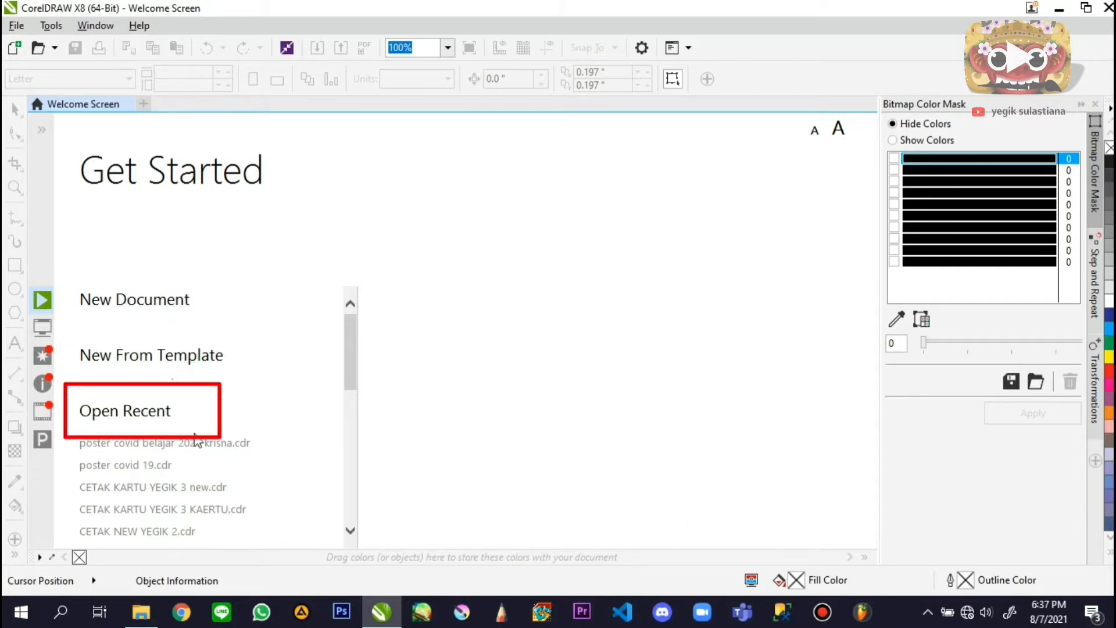
{"action": "mouse_move", "coordinate": [154, 444]}
{"action": "mouse_move", "coordinate": [153, 466]}
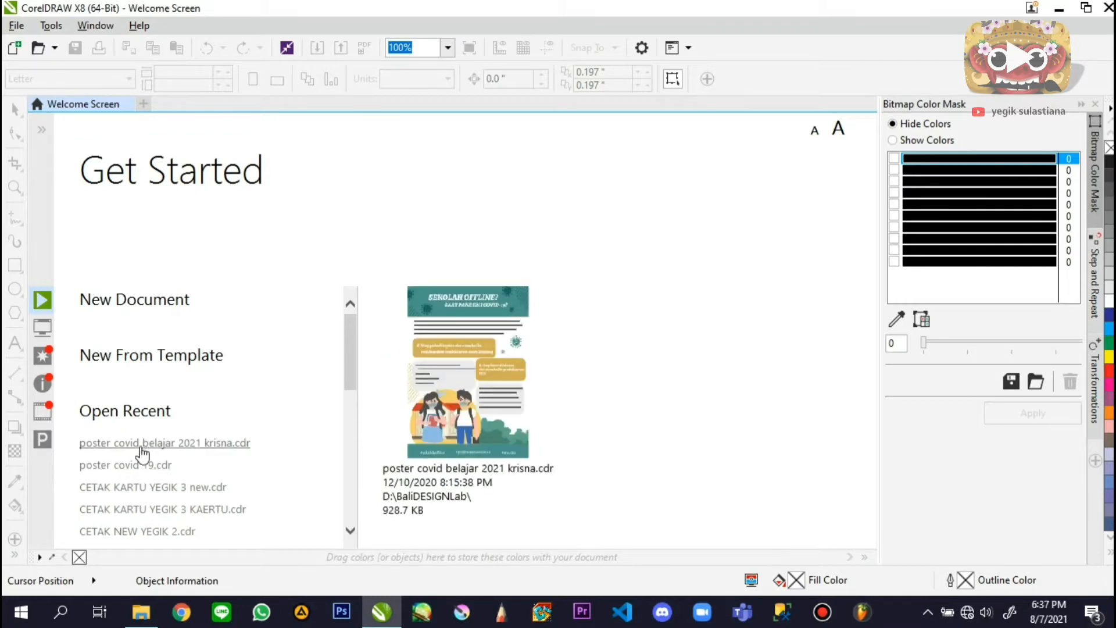
{"action": "mouse_move", "coordinate": [138, 516]}
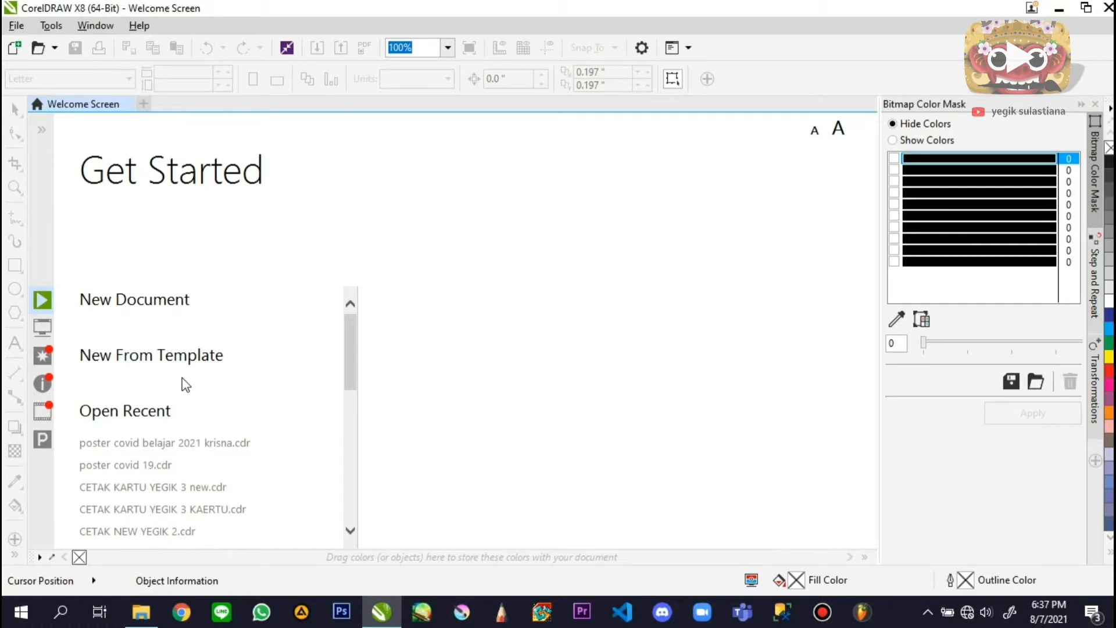
{"action": "left_click", "coordinate": [164, 309]}
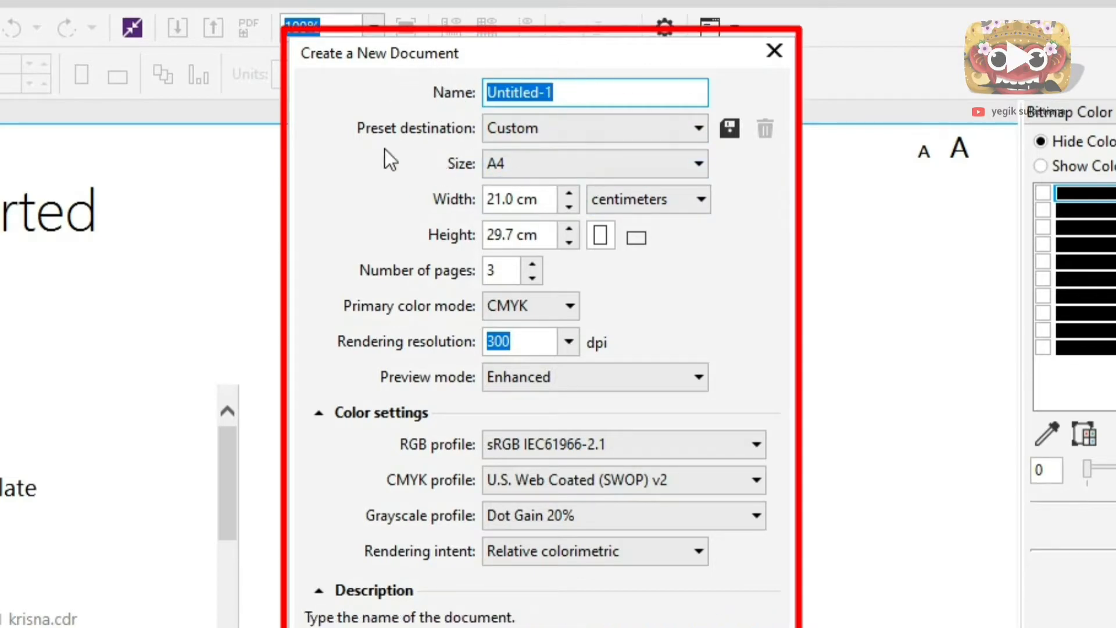
Name the new document "belajar corel draw untuk pemula"
{"action": "left_click", "coordinate": [582, 94]}
{"action": "left_click_drag", "start_coordinate": [582, 95], "coordinate": [477, 96]}
{"action": "key", "text": "BackSpace"}
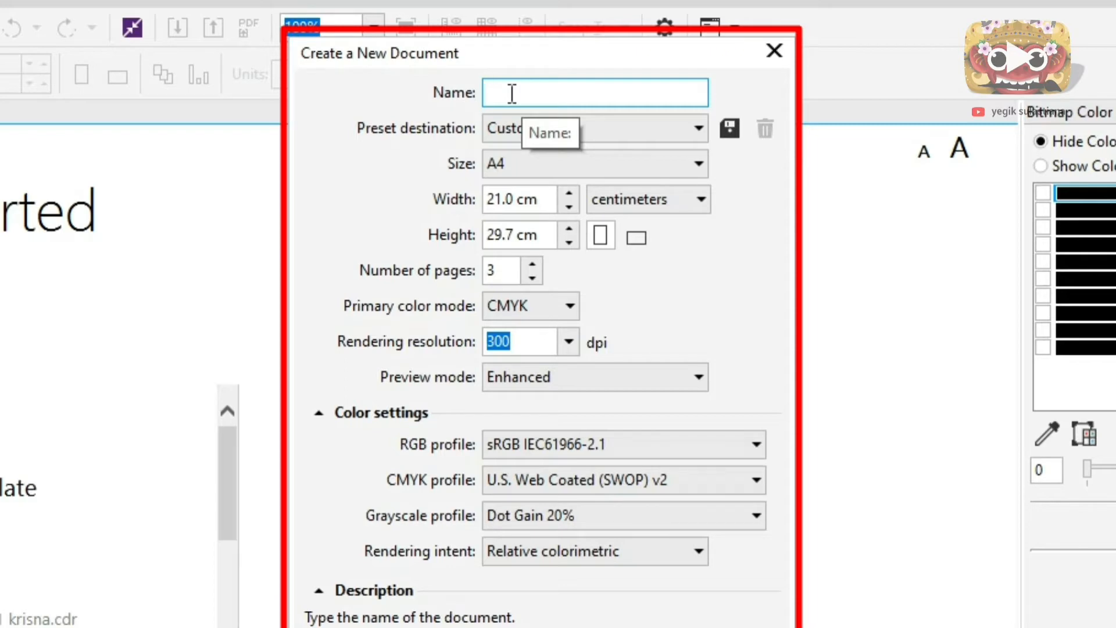
{"action": "type", "text": "belajar corel draw untuk "}
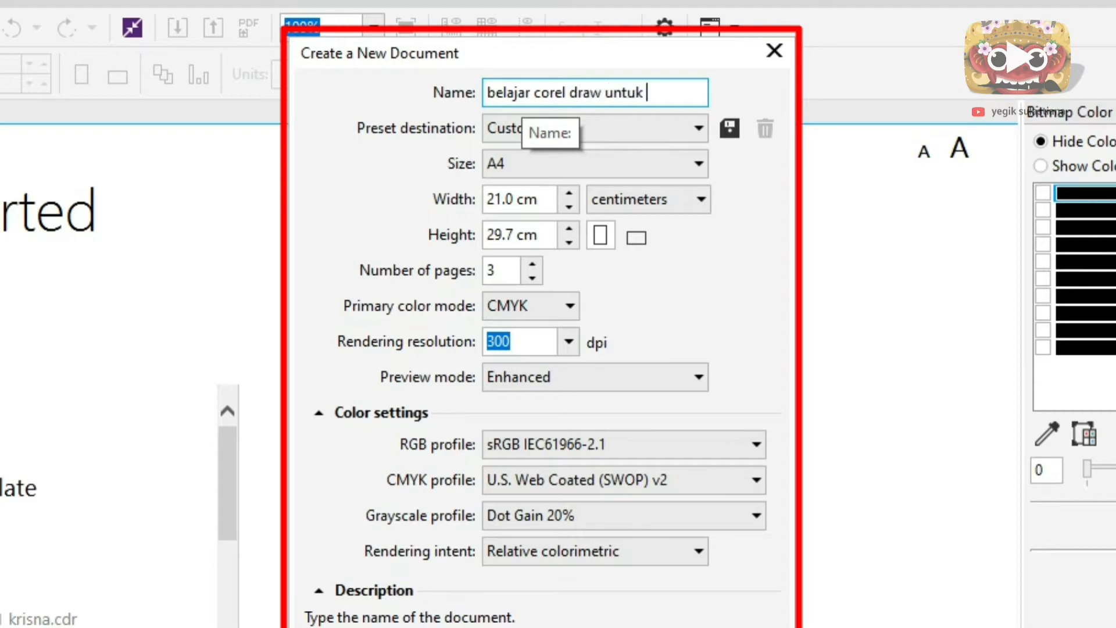
{"action": "type", "text": "pemulka"}
{"action": "key", "text": "BackSpace"}
{"action": "key", "text": "BackSpace"}
{"action": "type", "text": "a"}
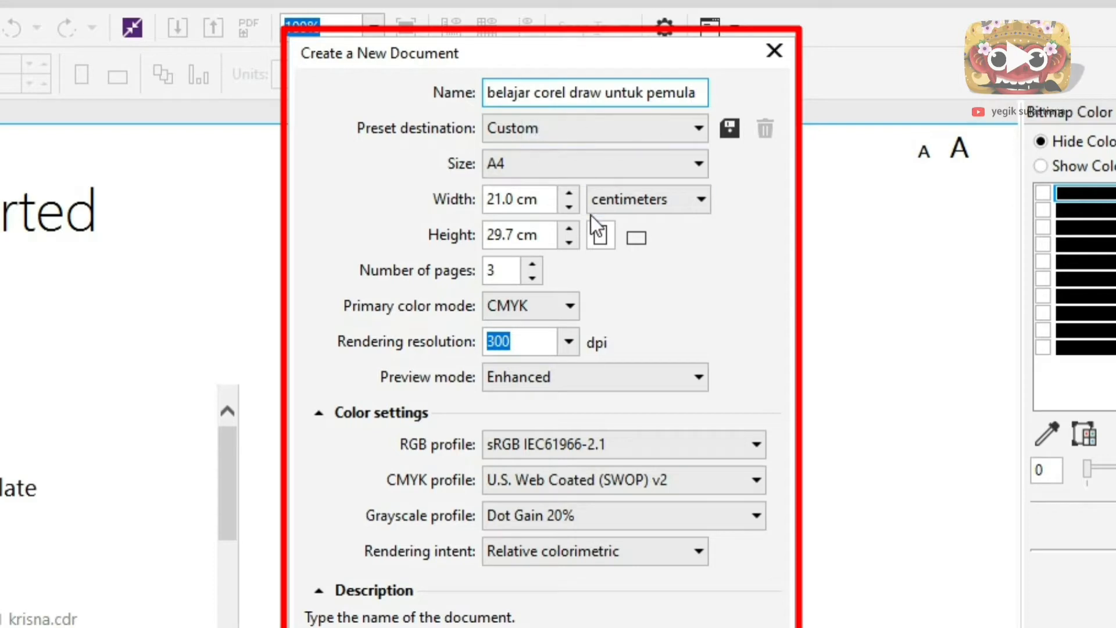
Choose the A4 page size for the new document and set its measurement units to centimeters
{"action": "left_click", "coordinate": [619, 162]}
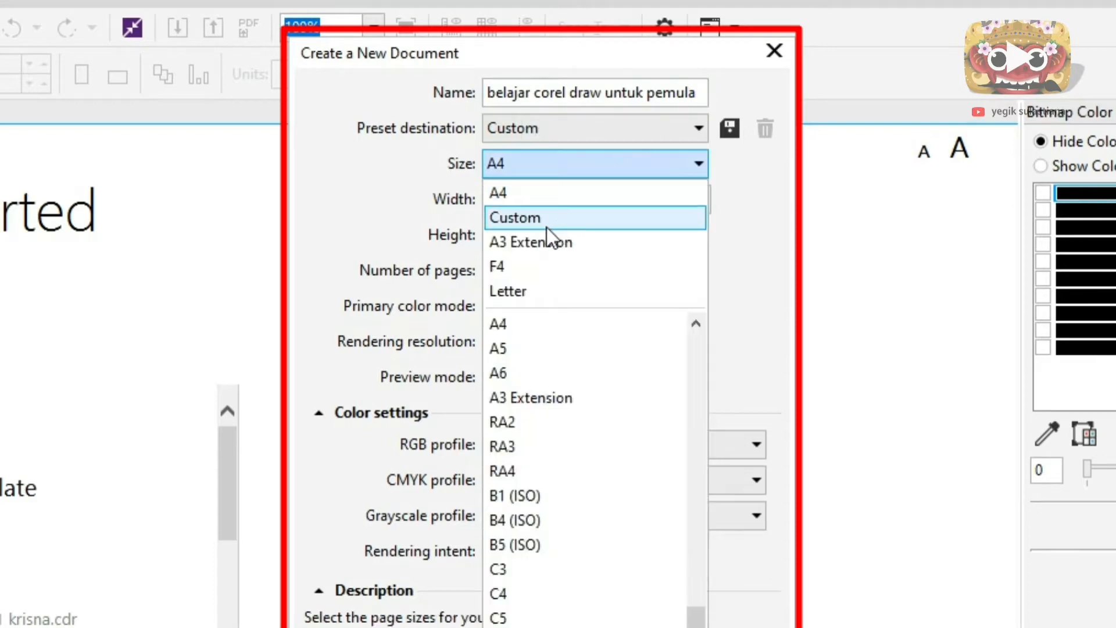
{"action": "scroll", "coordinate": [526, 407], "scroll_direction": "down", "scroll_amount": 2}
{"action": "scroll", "coordinate": [550, 421], "scroll_direction": "up", "scroll_amount": 4}
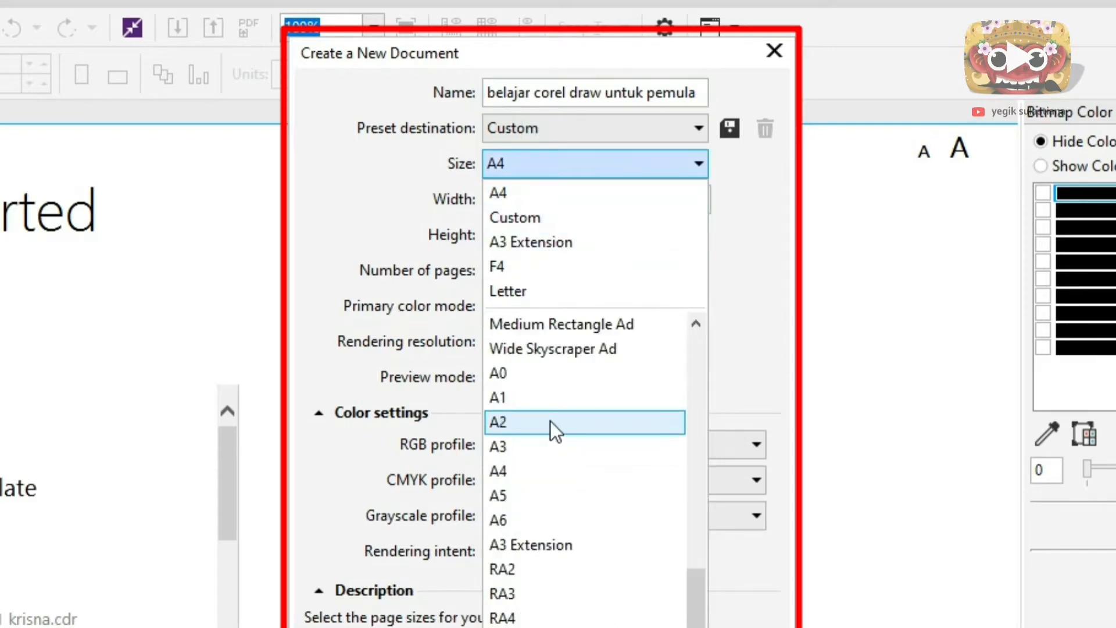
{"action": "scroll", "coordinate": [546, 401], "scroll_direction": "up", "scroll_amount": 13}
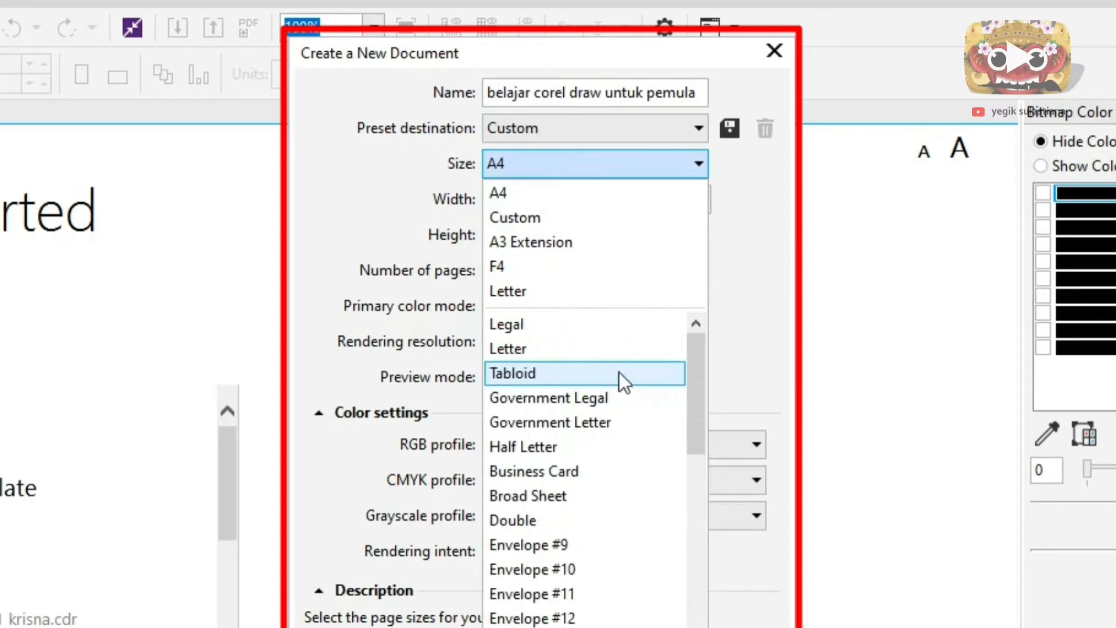
{"action": "left_click", "coordinate": [529, 198]}
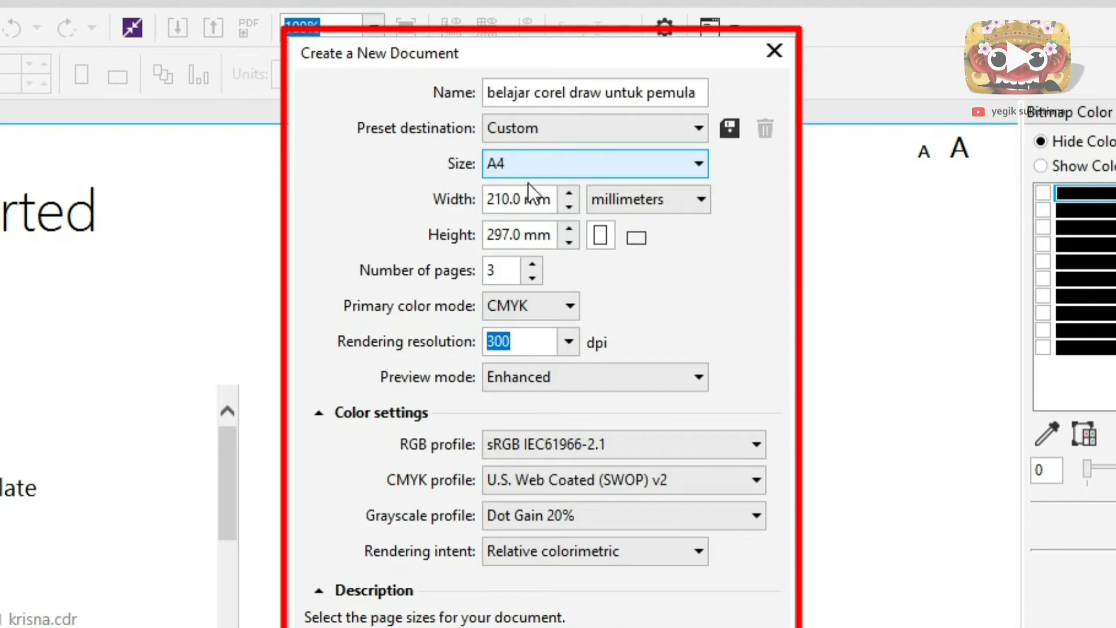
{"action": "left_click", "coordinate": [691, 210]}
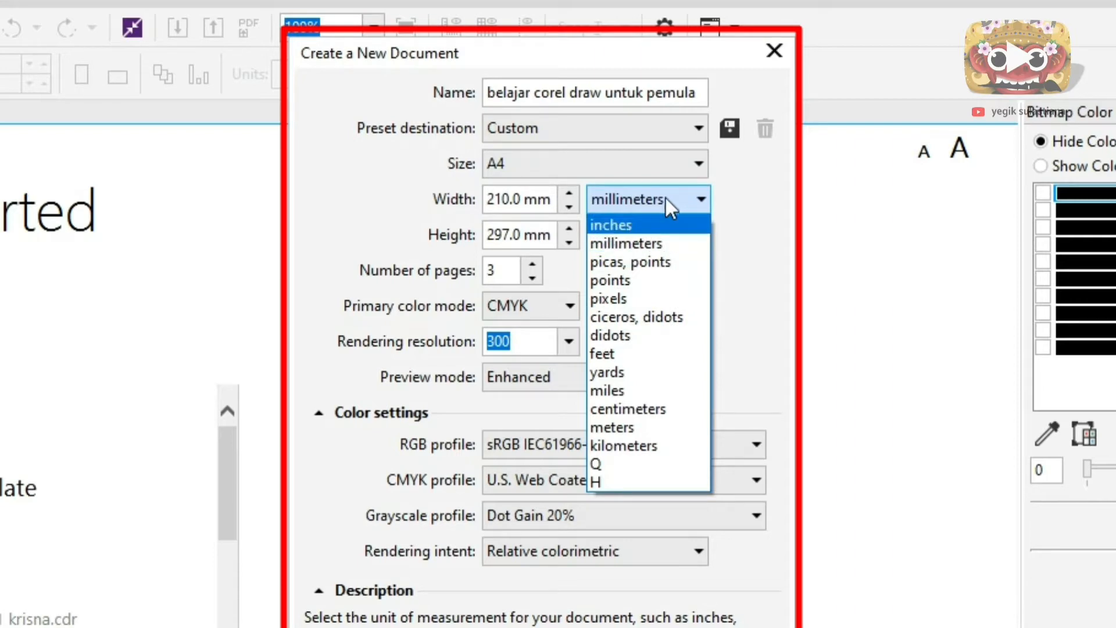
{"action": "left_click", "coordinate": [630, 404]}
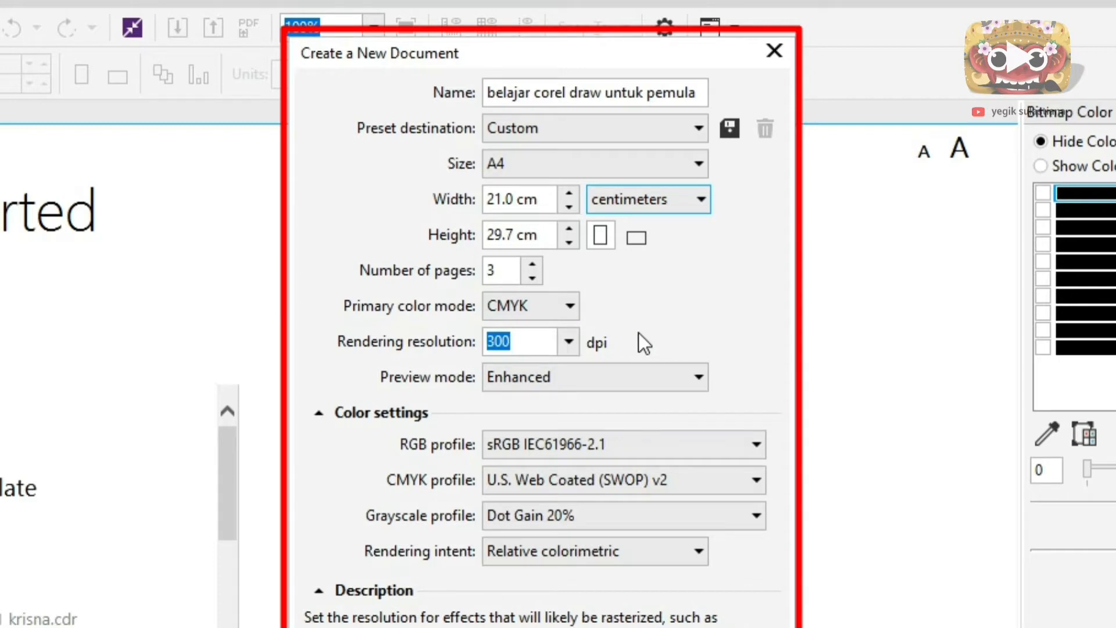
Set the new document's primary color mode to RGB
{"action": "left_click", "coordinate": [572, 312]}
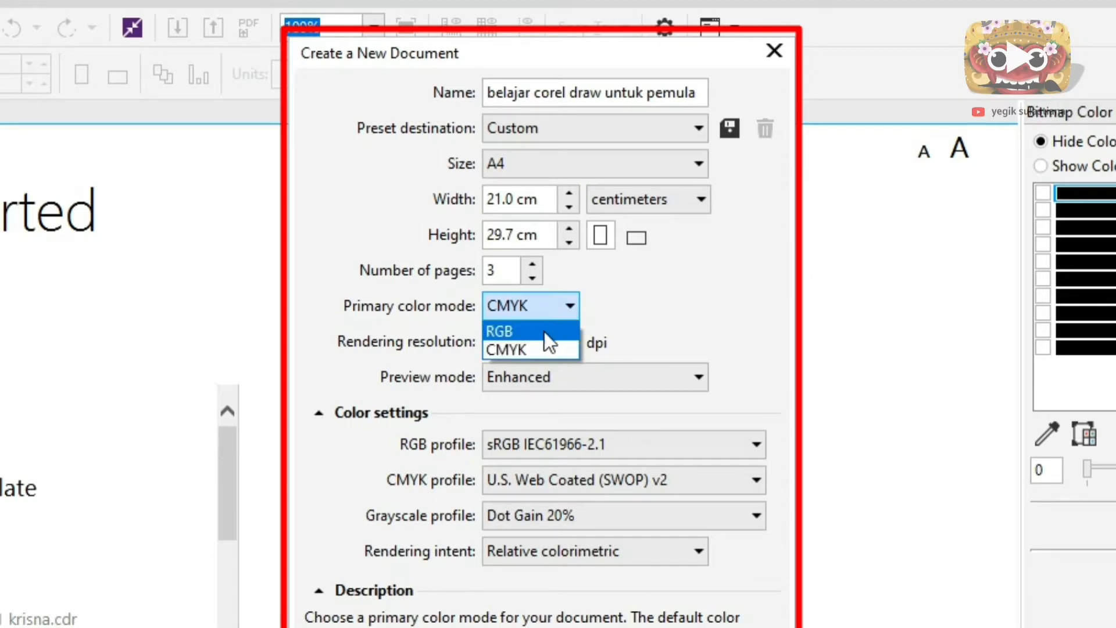
{"action": "left_click", "coordinate": [618, 302]}
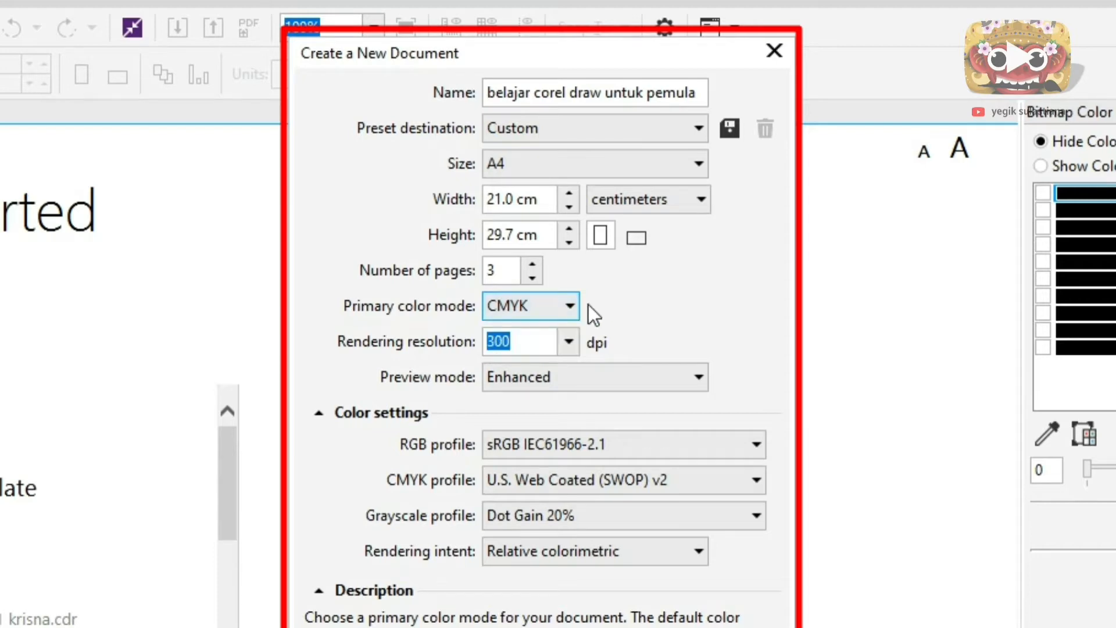
{"action": "left_click", "coordinate": [569, 309]}
{"action": "left_click", "coordinate": [533, 333]}
{"action": "left_click", "coordinate": [530, 341]}
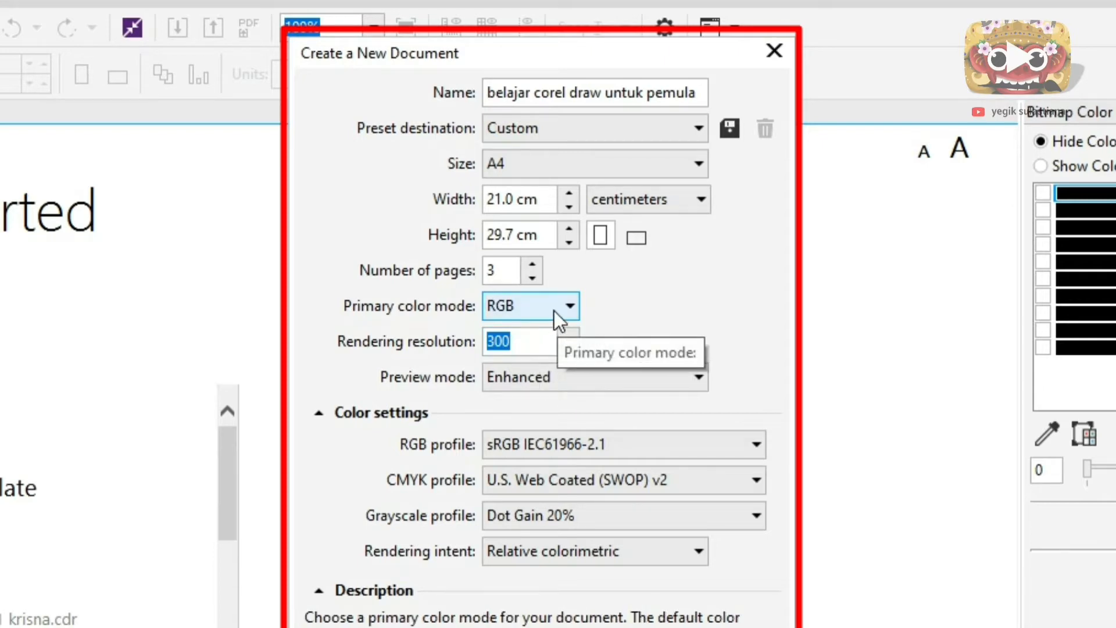
Set the primary color mode to CMYK and create the document
{"action": "left_click", "coordinate": [570, 307]}
{"action": "left_click", "coordinate": [541, 351]}
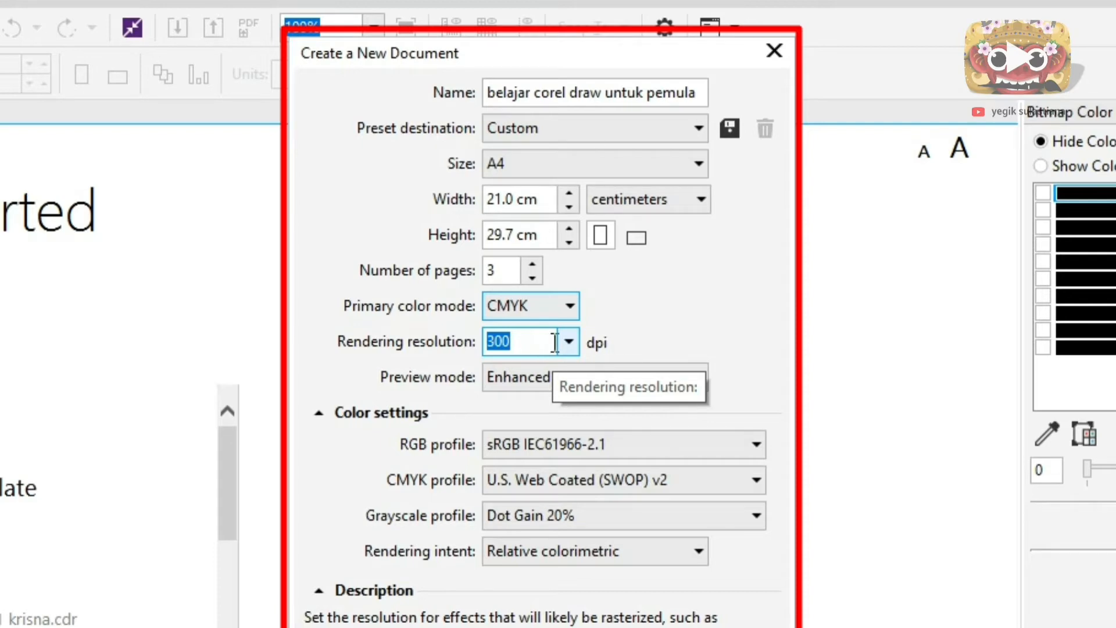
{"action": "left_click", "coordinate": [577, 302]}
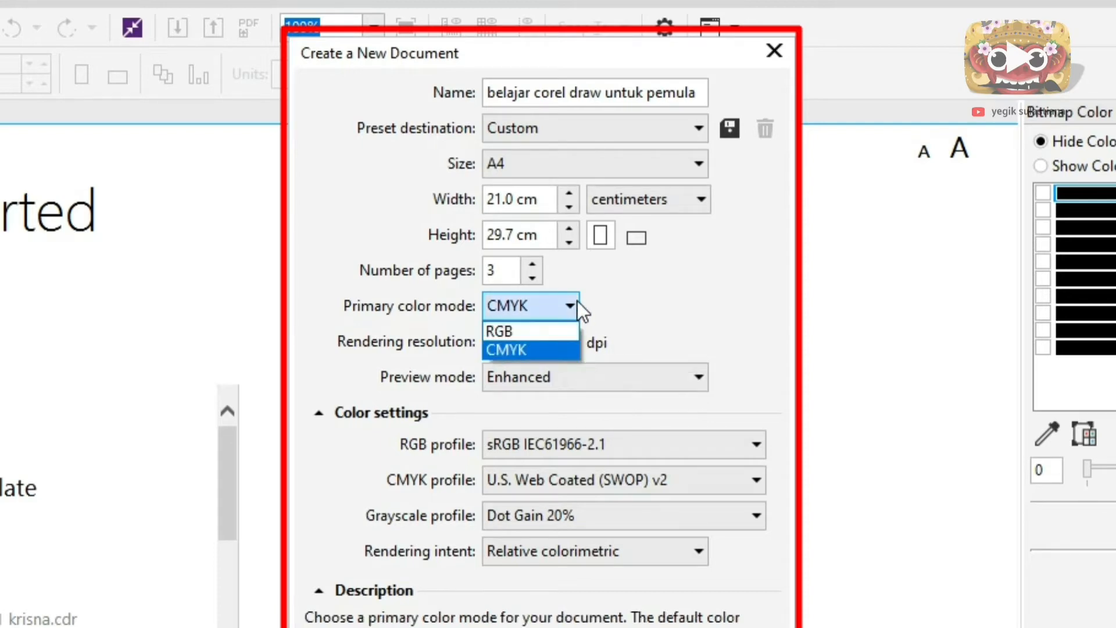
{"action": "left_click", "coordinate": [577, 303]}
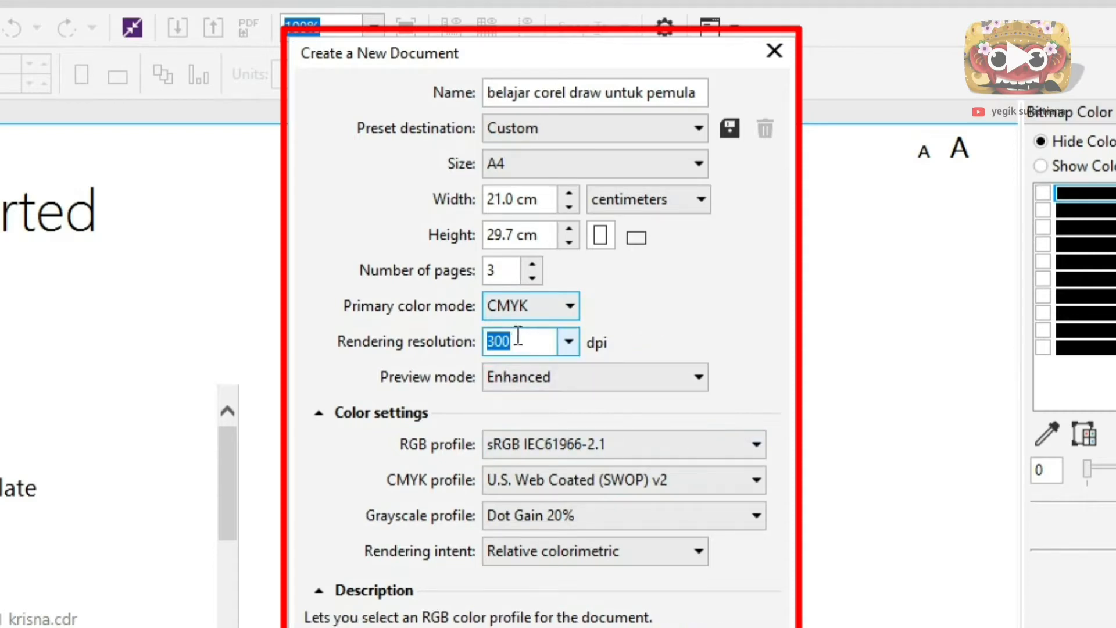
{"action": "left_click", "coordinate": [542, 341]}
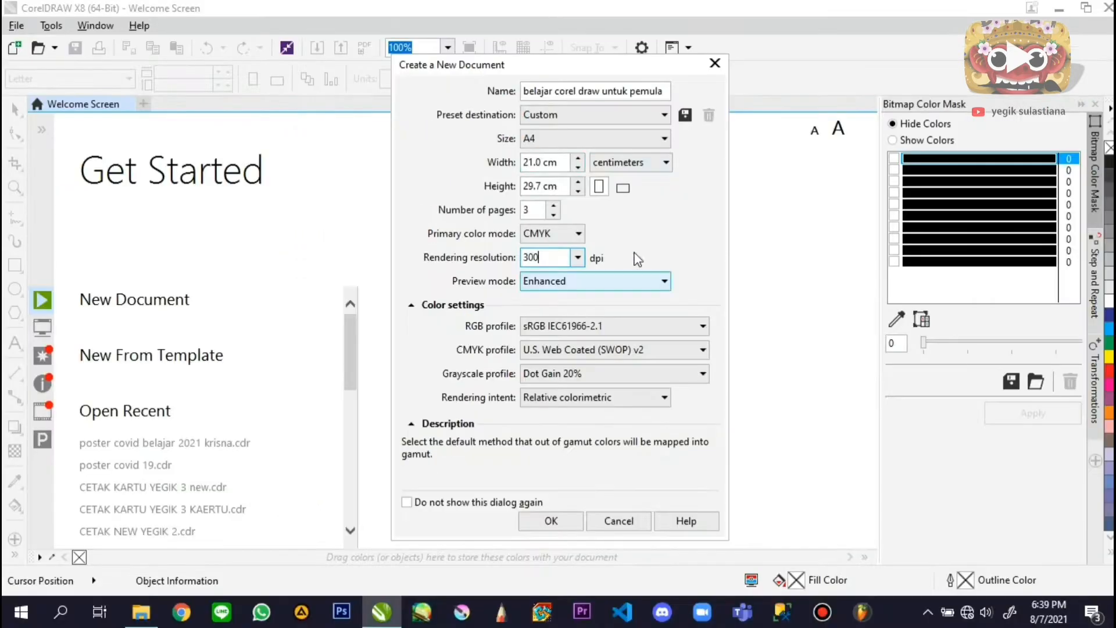
{"action": "left_click", "coordinate": [555, 521]}
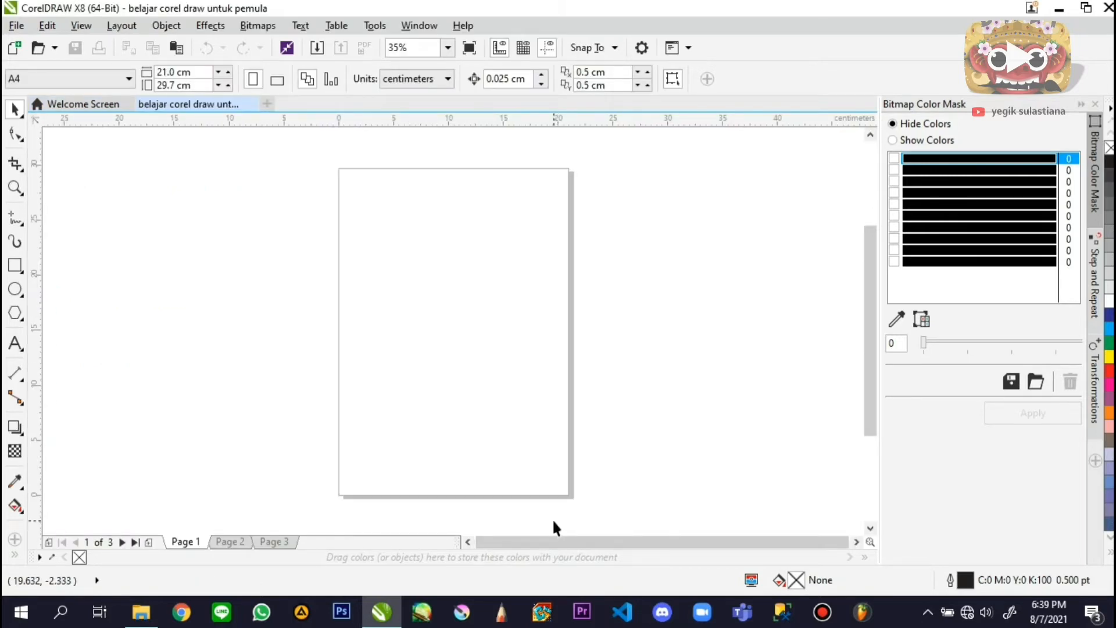
Examine the blank page and the empty workspace surrounding it
{"action": "scroll", "coordinate": [562, 302], "scroll_direction": "down", "scroll_amount": 3}
{"action": "scroll", "coordinate": [552, 309], "scroll_direction": "up", "scroll_amount": 3}
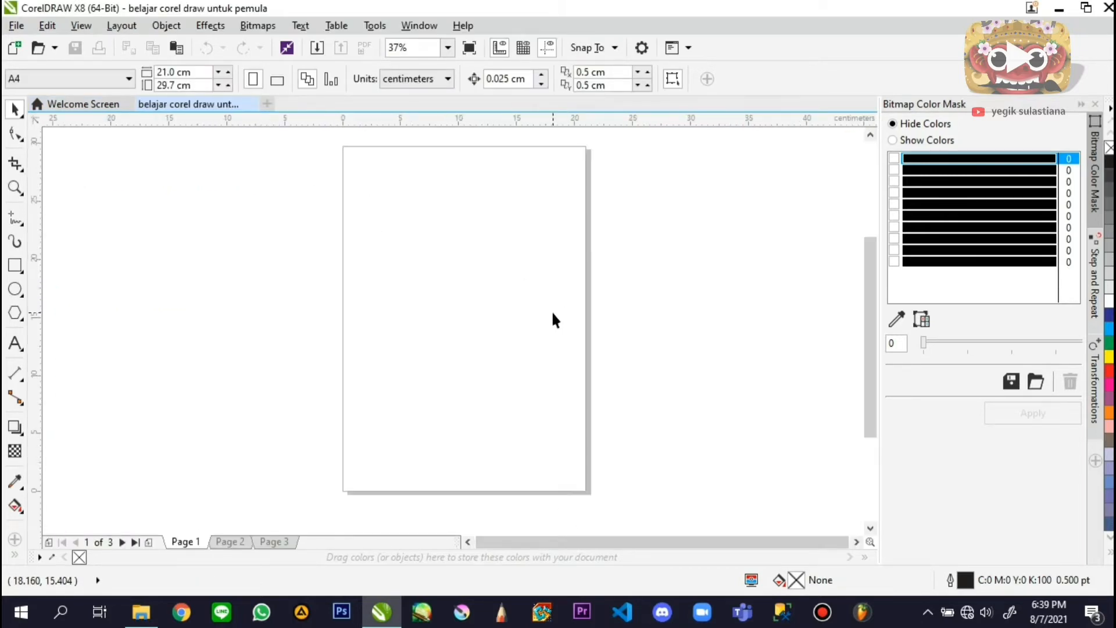
{"action": "scroll", "coordinate": [481, 363], "scroll_direction": "down", "scroll_amount": 3}
{"action": "scroll", "coordinate": [479, 340], "scroll_direction": "up", "scroll_amount": 3}
{"action": "scroll", "coordinate": [445, 346], "scroll_direction": "down", "scroll_amount": 2}
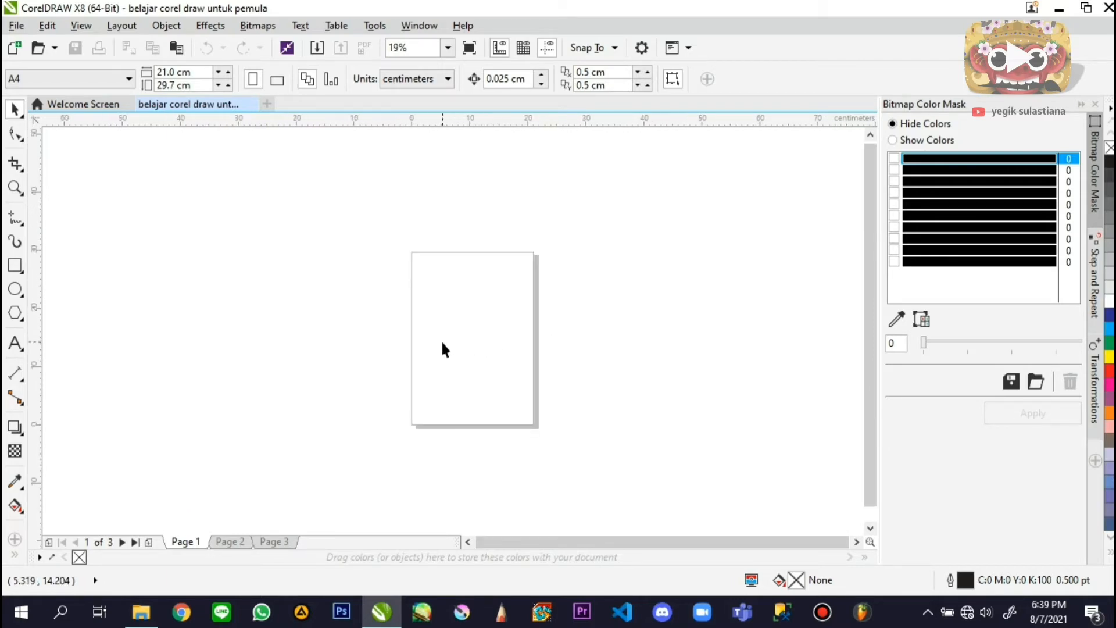
{"action": "scroll", "coordinate": [441, 348], "scroll_direction": "up", "scroll_amount": 4}
{"action": "scroll", "coordinate": [431, 341], "scroll_direction": "down", "scroll_amount": 2}
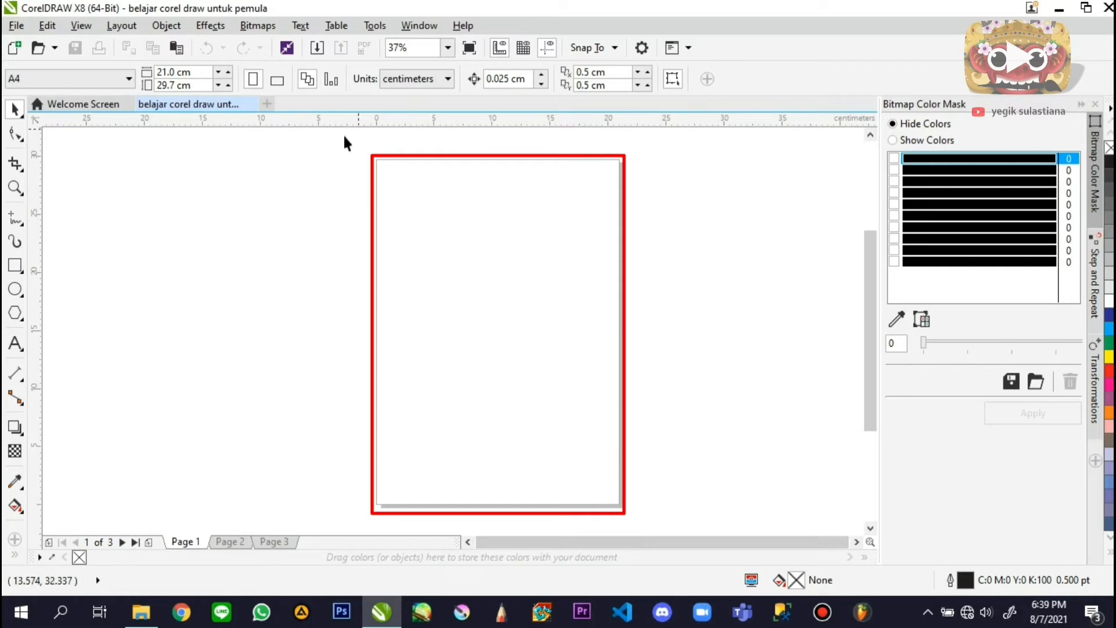
{"action": "scroll", "coordinate": [535, 280], "scroll_direction": "down", "scroll_amount": 2}
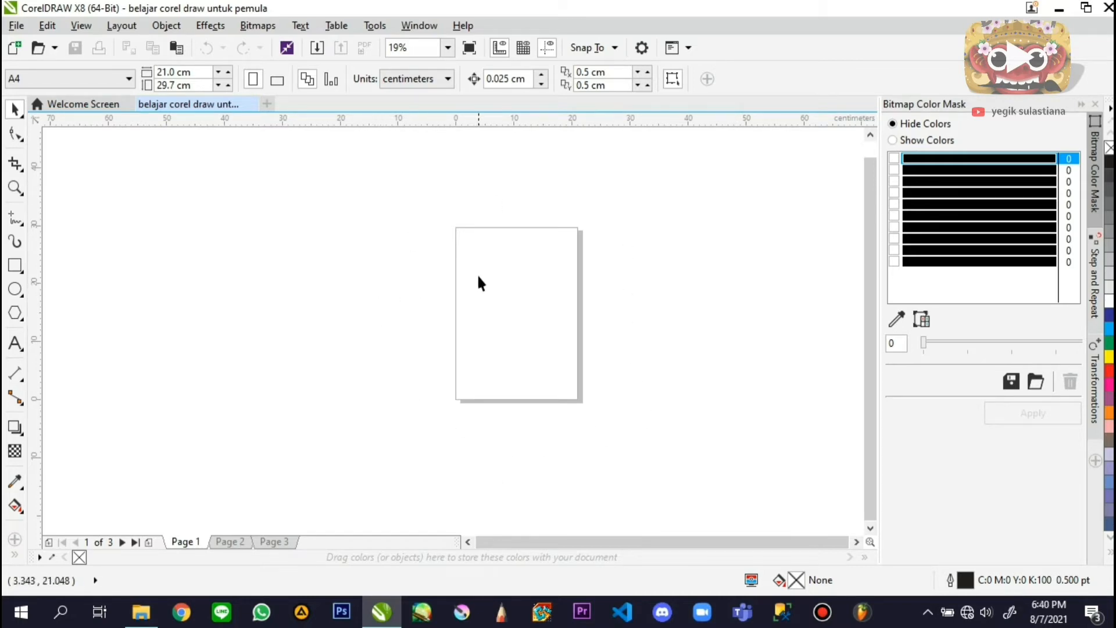
{"action": "scroll", "coordinate": [479, 276], "scroll_direction": "up", "scroll_amount": 1}
{"action": "scroll", "coordinate": [463, 292], "scroll_direction": "down", "scroll_amount": 1}
{"action": "left_click_drag", "start_coordinate": [432, 214], "coordinate": [601, 421]}
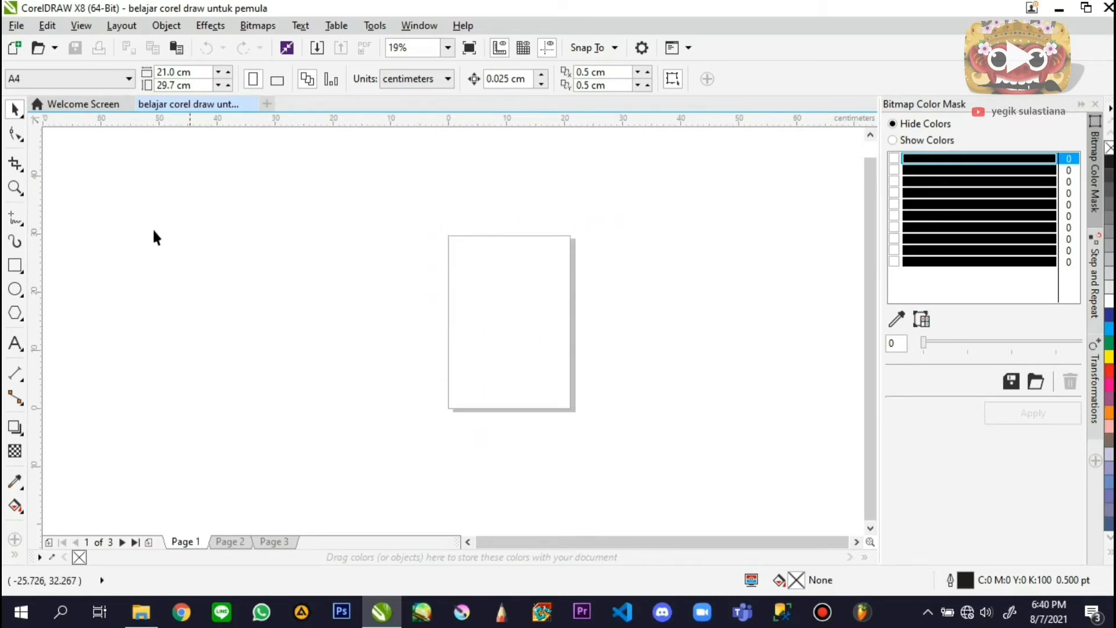
{"action": "left_click_drag", "start_coordinate": [283, 181], "coordinate": [305, 257]}
{"action": "left_click_drag", "start_coordinate": [630, 187], "coordinate": [750, 354]}
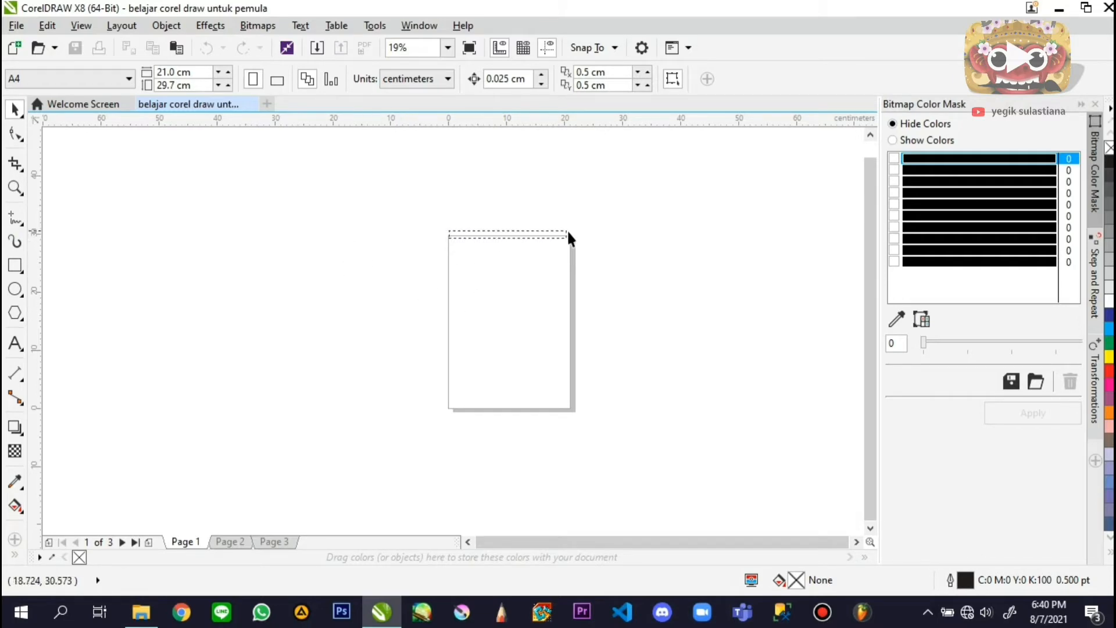
{"action": "left_click_drag", "start_coordinate": [569, 233], "coordinate": [575, 421]}
{"action": "scroll", "coordinate": [518, 387], "scroll_direction": "up", "scroll_amount": 2}
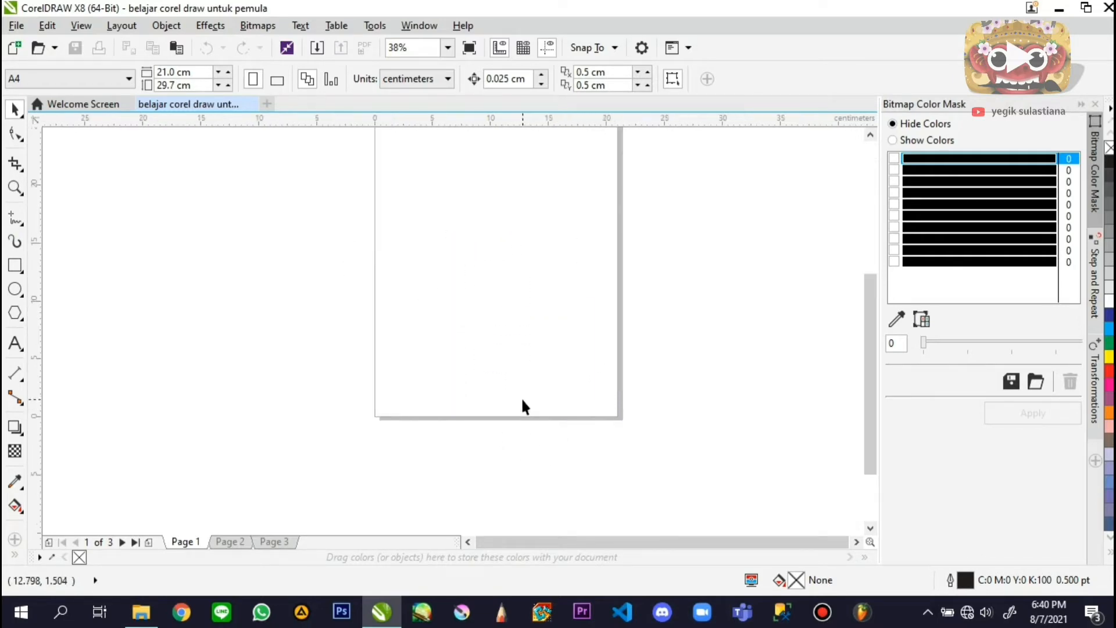
{"action": "scroll", "coordinate": [473, 391], "scroll_direction": "down", "scroll_amount": 2}
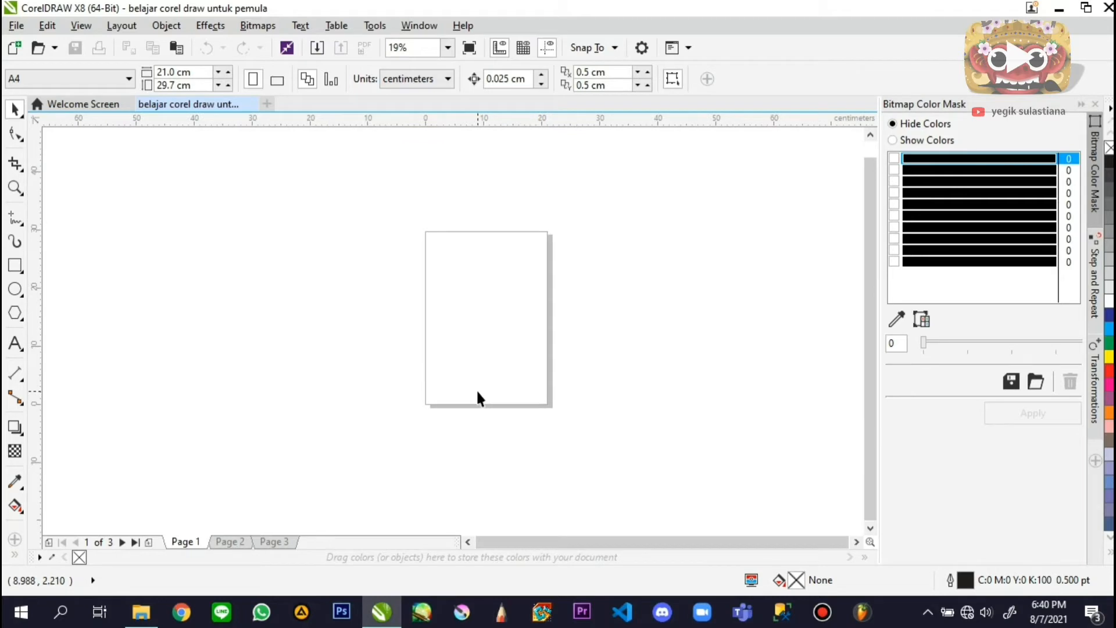
Draw a rectangle about 19.3 cm high to the left of the page and widen it to about 34.7 cm
{"action": "left_click", "coordinate": [15, 265]}
{"action": "left_click_drag", "start_coordinate": [338, 269], "coordinate": [381, 384]}
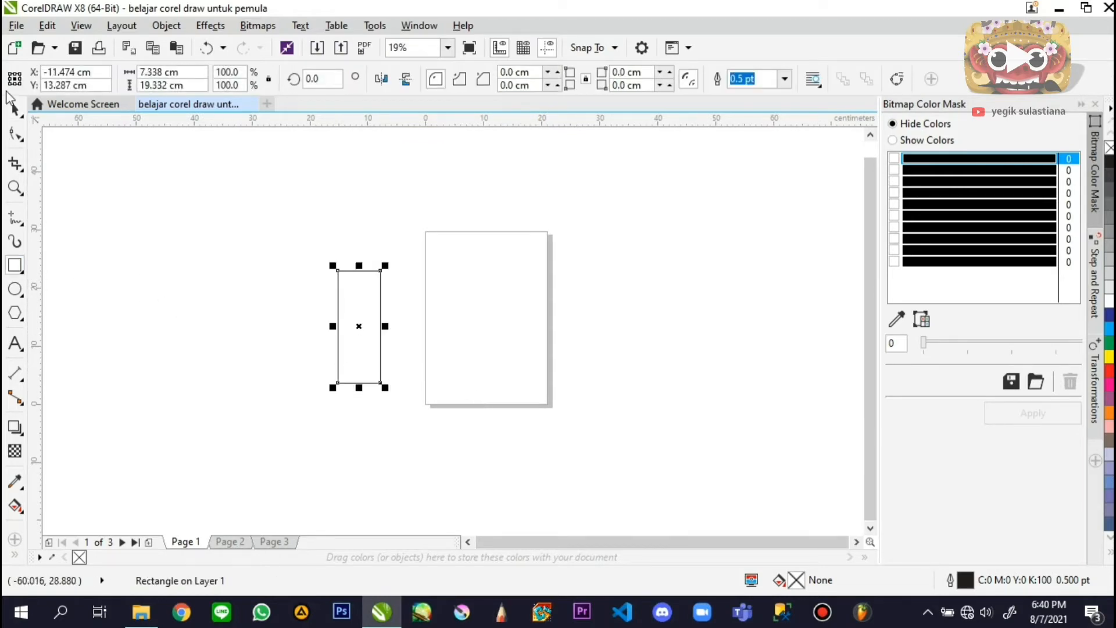
{"action": "left_click", "coordinate": [14, 107]}
{"action": "left_click_drag", "start_coordinate": [335, 327], "coordinate": [175, 326]}
Try yellow, red and magenta fills on the rectangle and settle on green (C:100 M:0 Y:100 K:0)
{"action": "left_click", "coordinate": [1109, 356]}
{"action": "left_click", "coordinate": [1109, 370]}
{"action": "left_click", "coordinate": [1109, 384]}
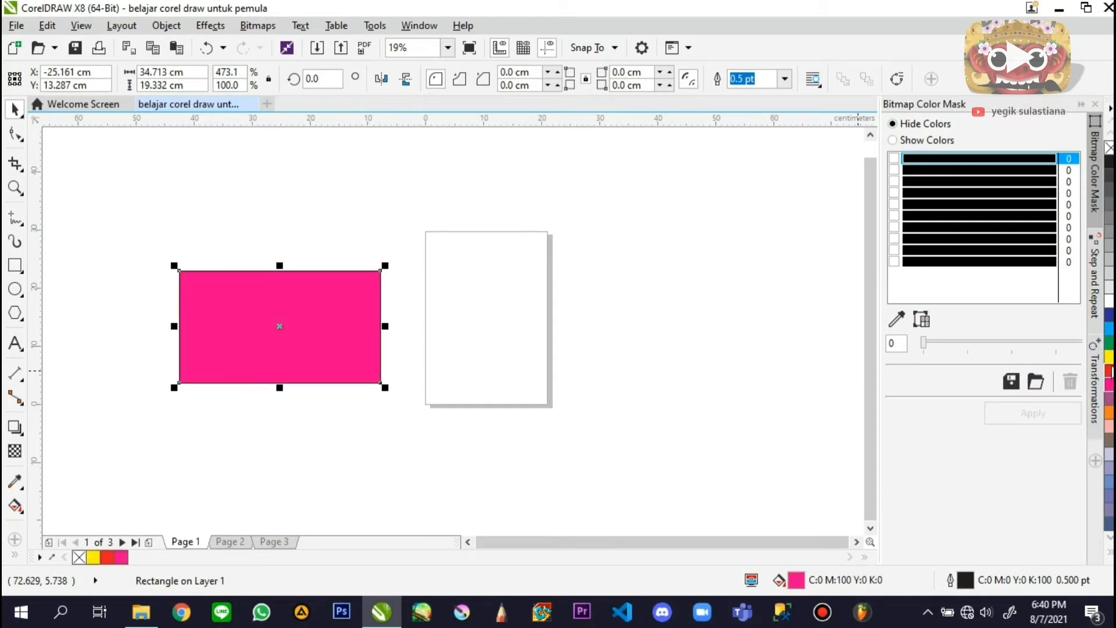
{"action": "left_click", "coordinate": [1109, 370]}
{"action": "left_click", "coordinate": [1109, 341]}
{"action": "left_click_drag", "start_coordinate": [186, 178], "coordinate": [200, 183]}
Scale the green rectangle down proportionally to about 17 × 9.5 cm
{"action": "left_click", "coordinate": [323, 311]}
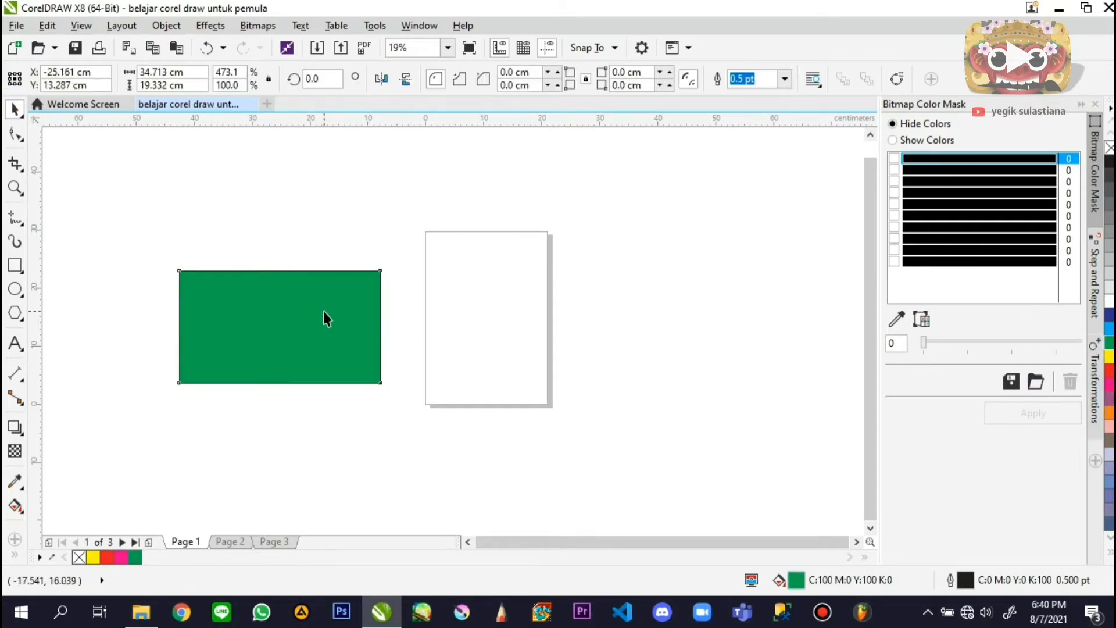
{"action": "left_click", "coordinate": [385, 271]}
{"action": "left_click", "coordinate": [377, 274]}
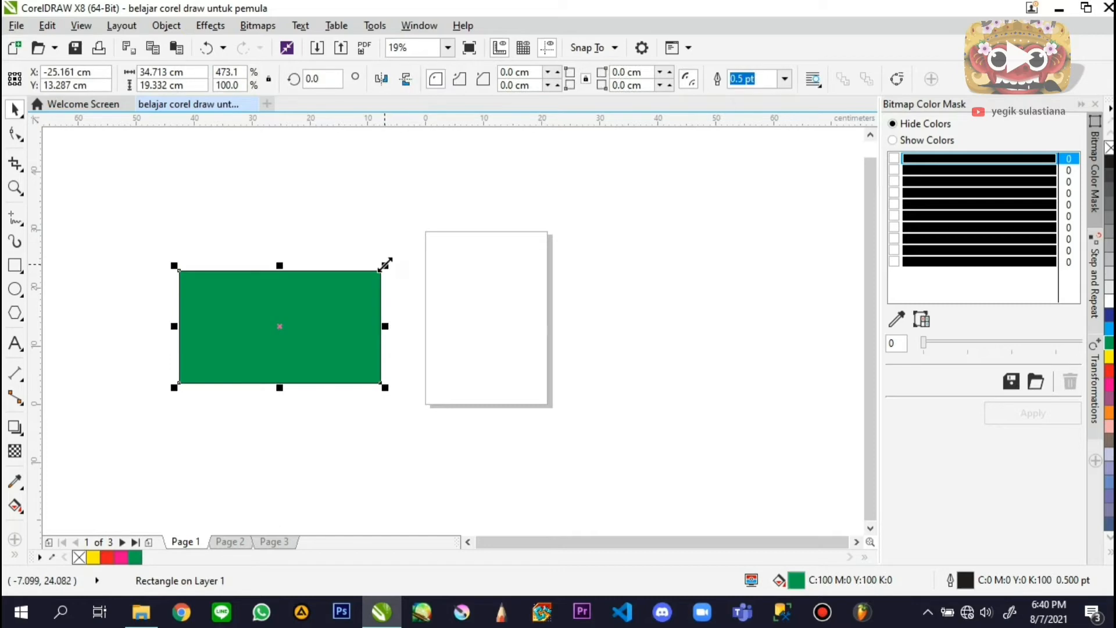
{"action": "left_click_drag", "start_coordinate": [384, 265], "coordinate": [333, 294]}
Center the green rectangle on the page, then move it horizontally into the empty workspace left of the page
{"action": "key", "text": "p"}
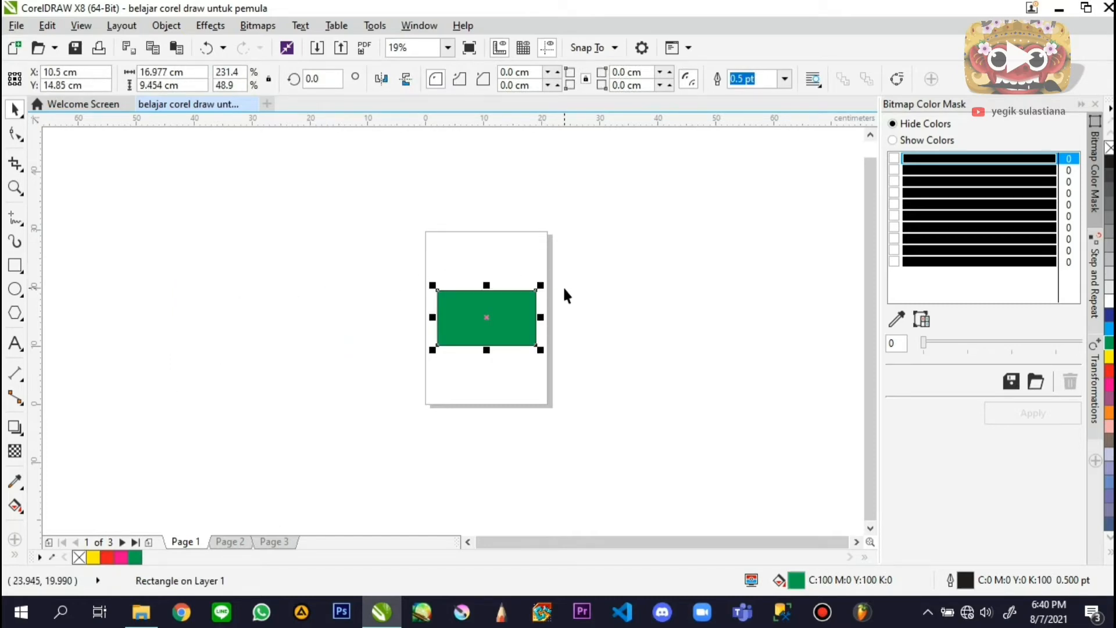
{"action": "left_click_drag", "start_coordinate": [524, 306], "coordinate": [351, 306]}
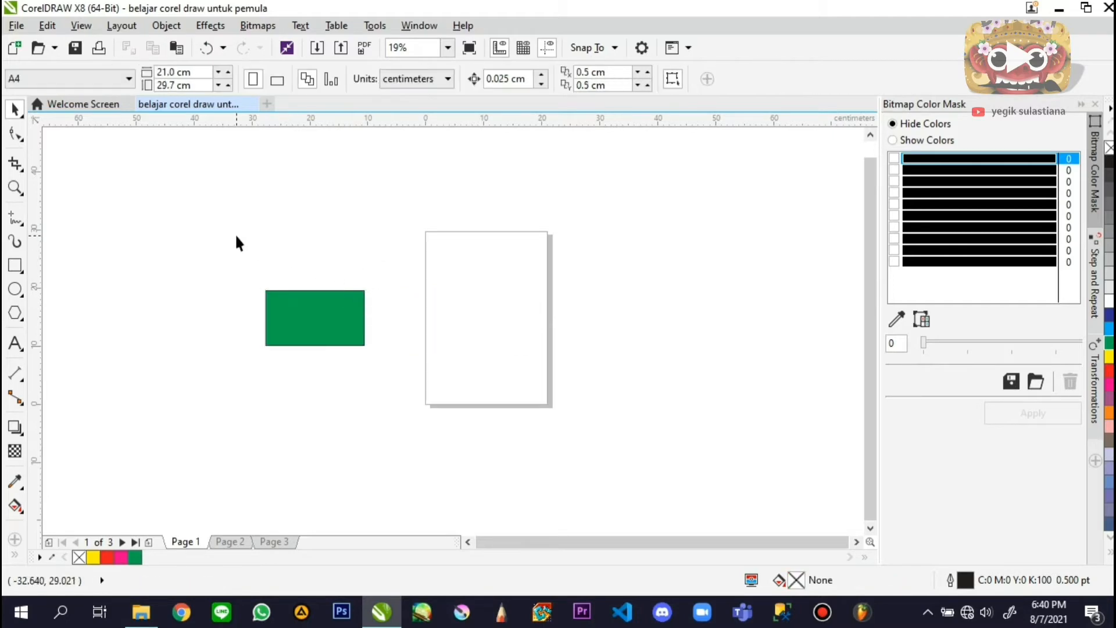
Select the green rectangle in the workspace beside the page and undo the last change
{"action": "left_click_drag", "start_coordinate": [237, 238], "coordinate": [391, 393]}
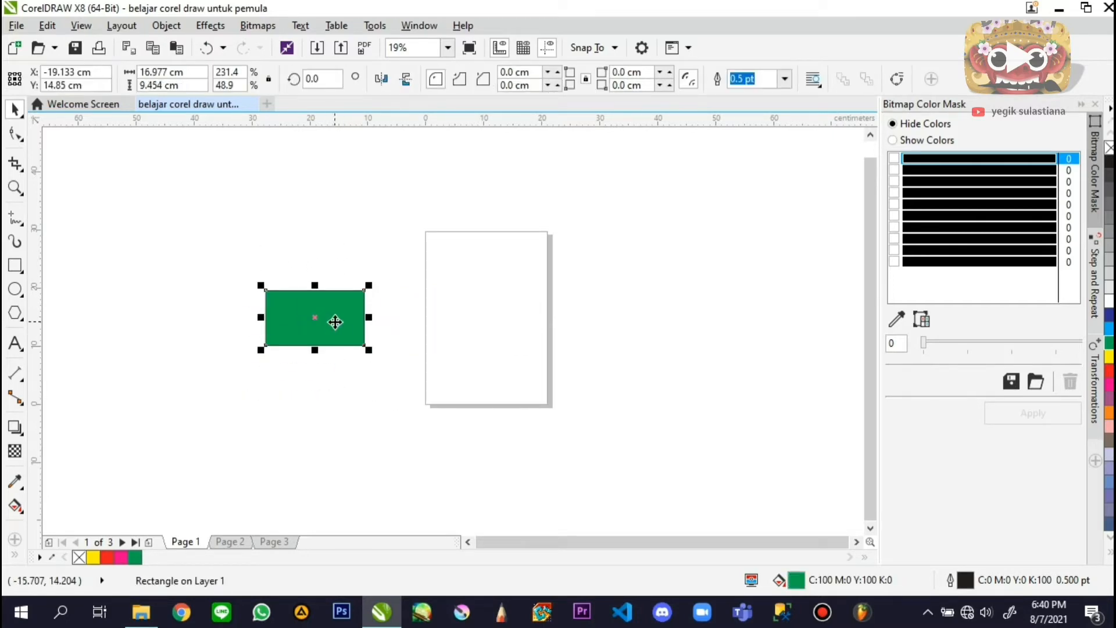
{"action": "key", "text": "ctrl+z"}
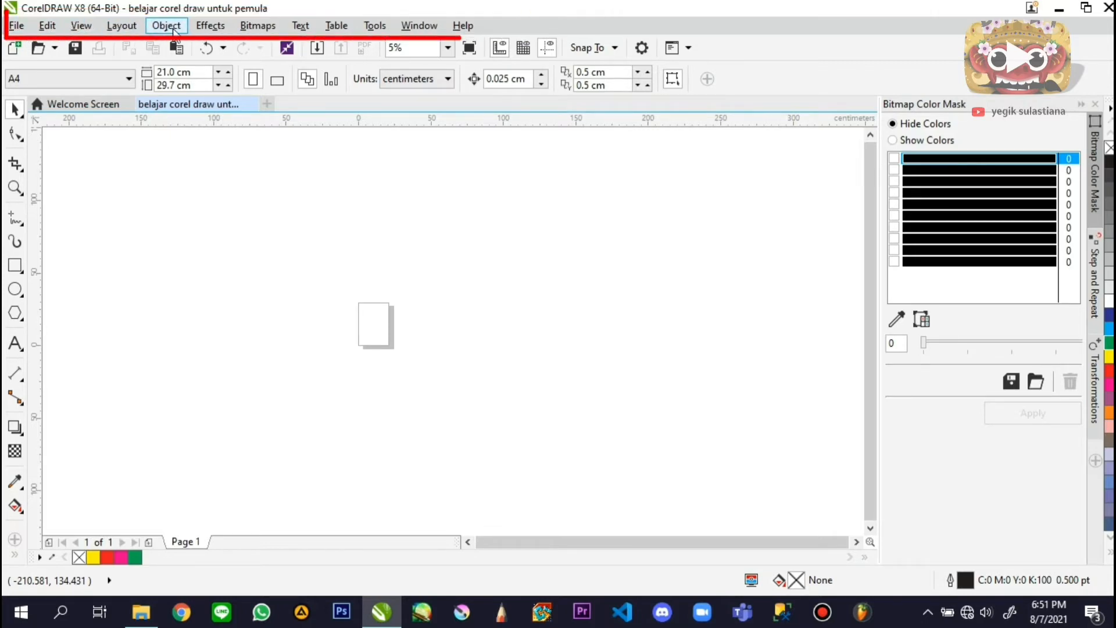
{"action": "left_click", "coordinate": [16, 26]}
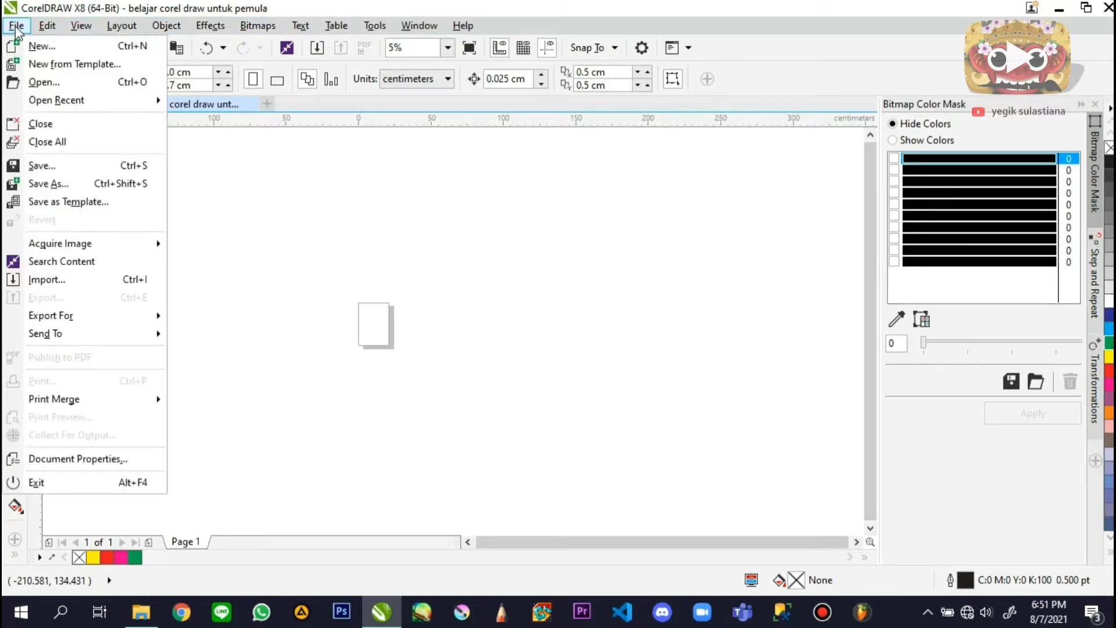
{"action": "left_click", "coordinate": [39, 47]}
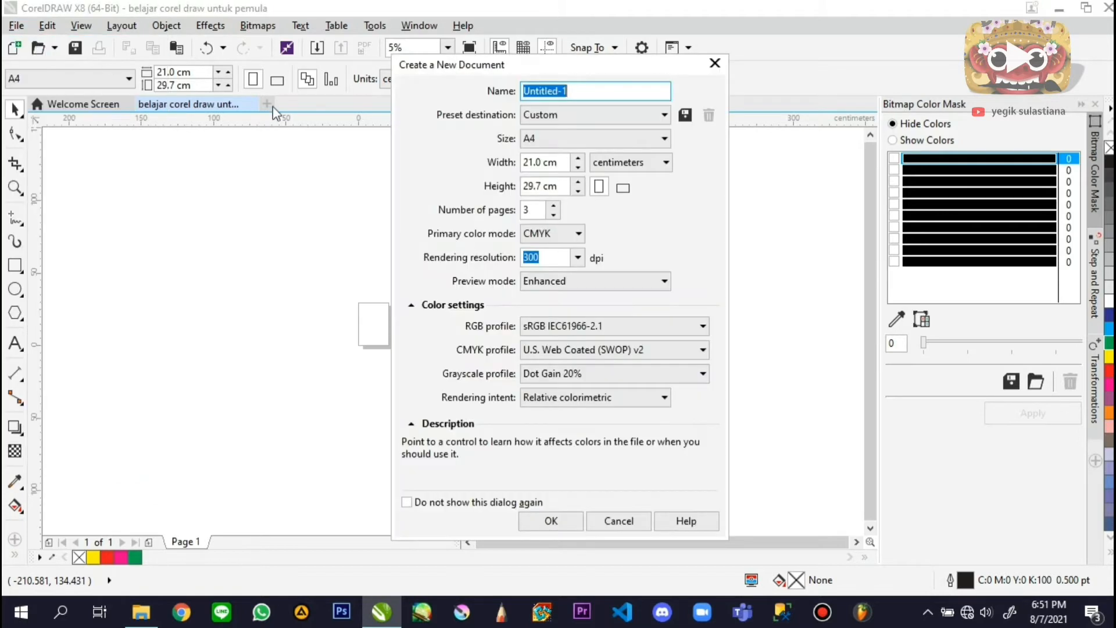
{"action": "left_click", "coordinate": [644, 517]}
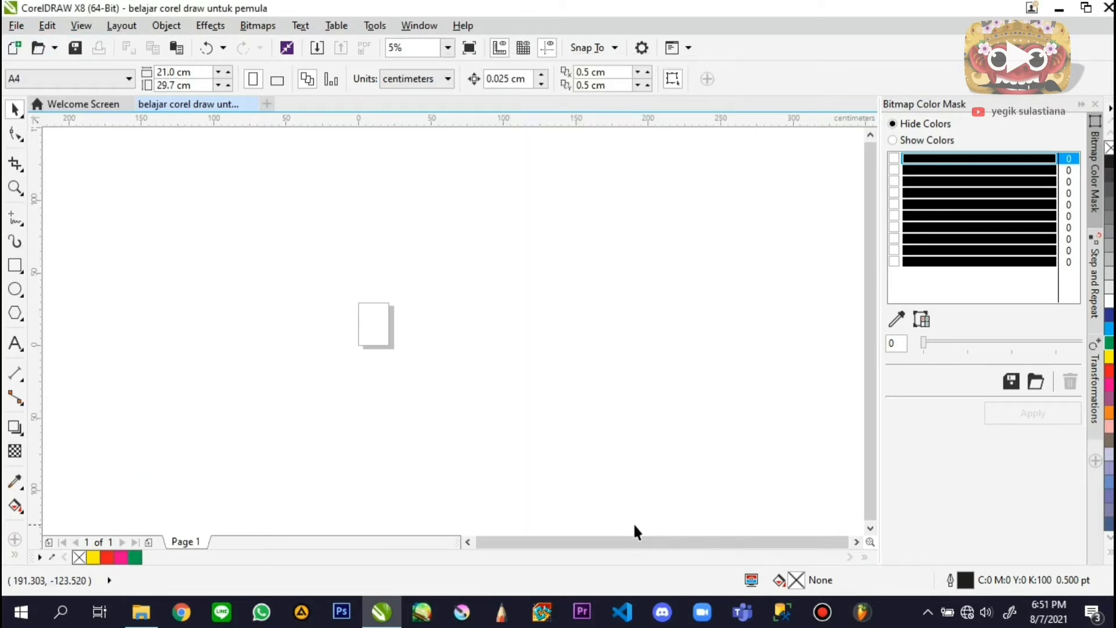
{"action": "left_click", "coordinate": [14, 28]}
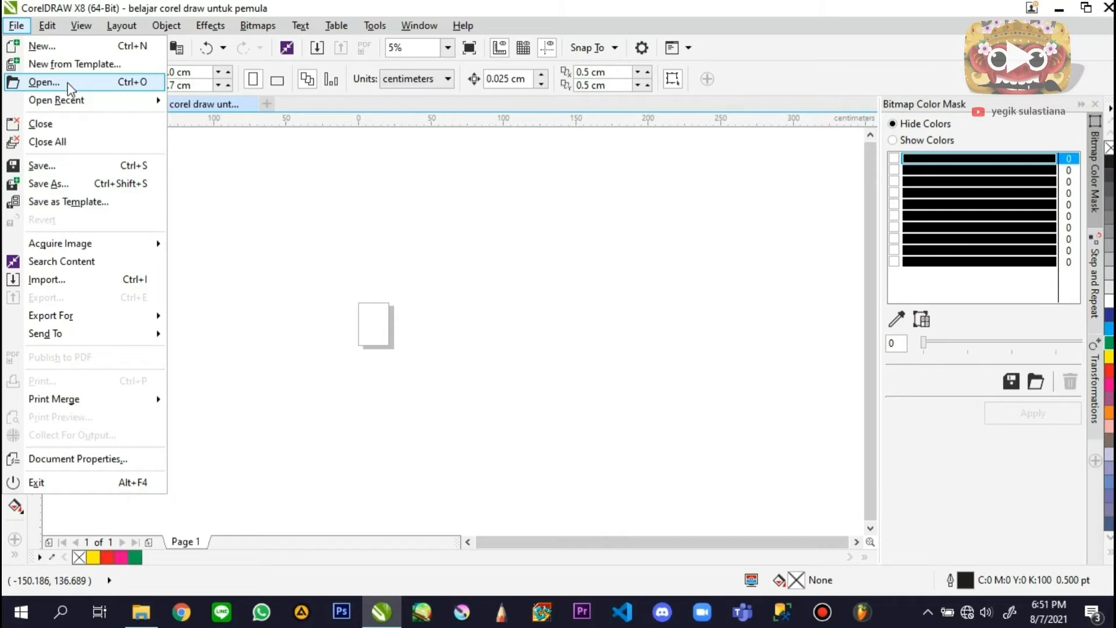
{"action": "left_click", "coordinate": [197, 179]}
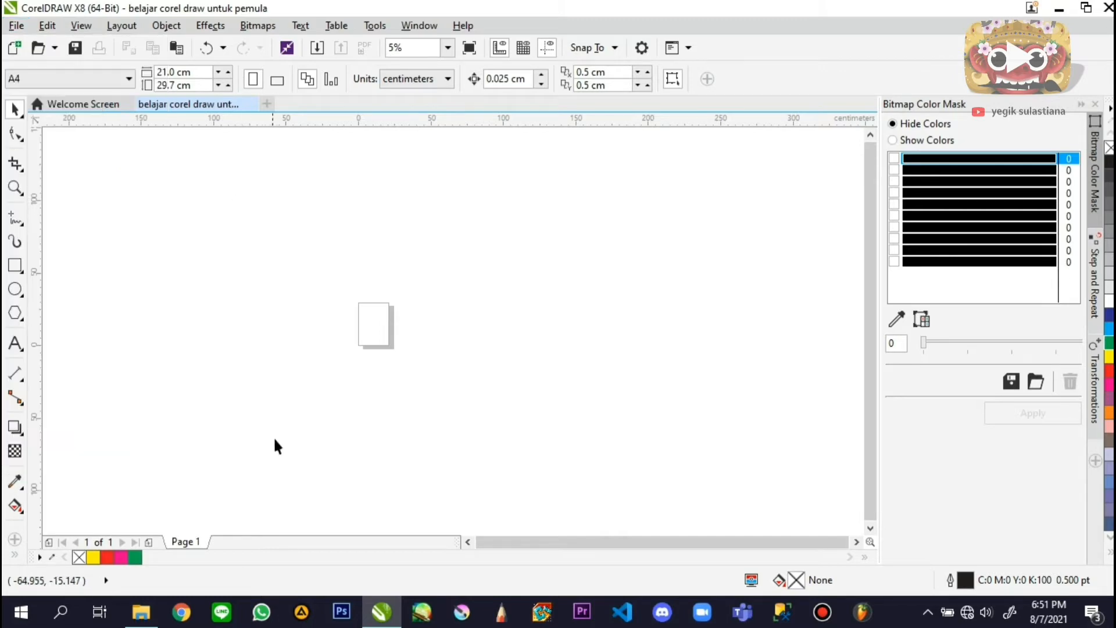
Switch to File Explorer, bring the image "gambar belakang 2" from the DESIGN PENELITIAN folder into the drawing and place it right of the page
{"action": "left_click", "coordinate": [142, 613]}
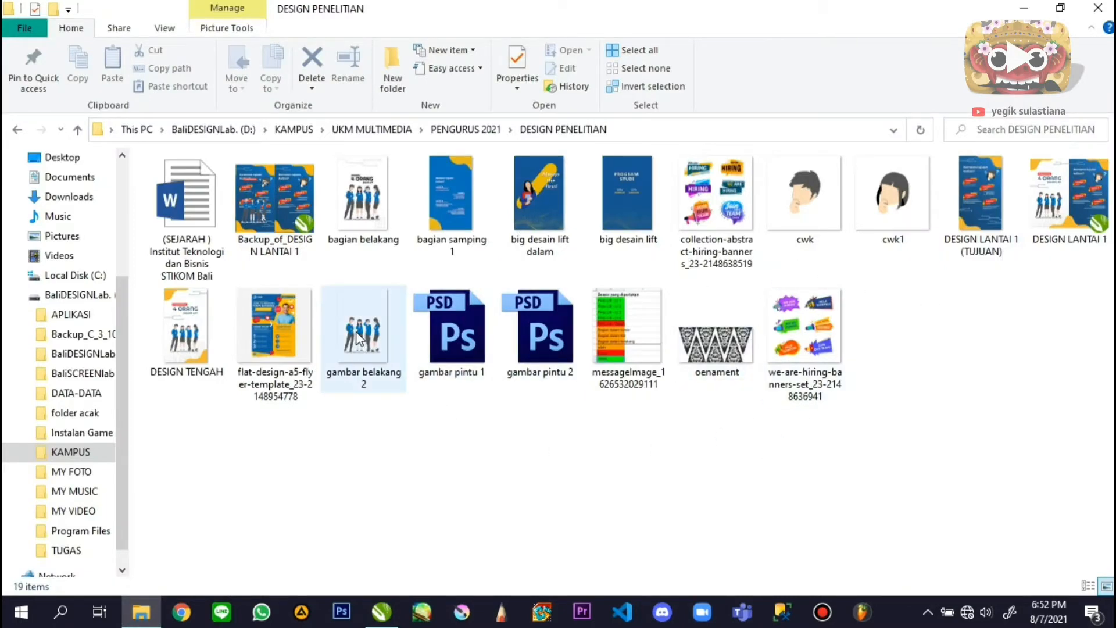
{"action": "left_click_drag", "start_coordinate": [356, 333], "coordinate": [260, 312]}
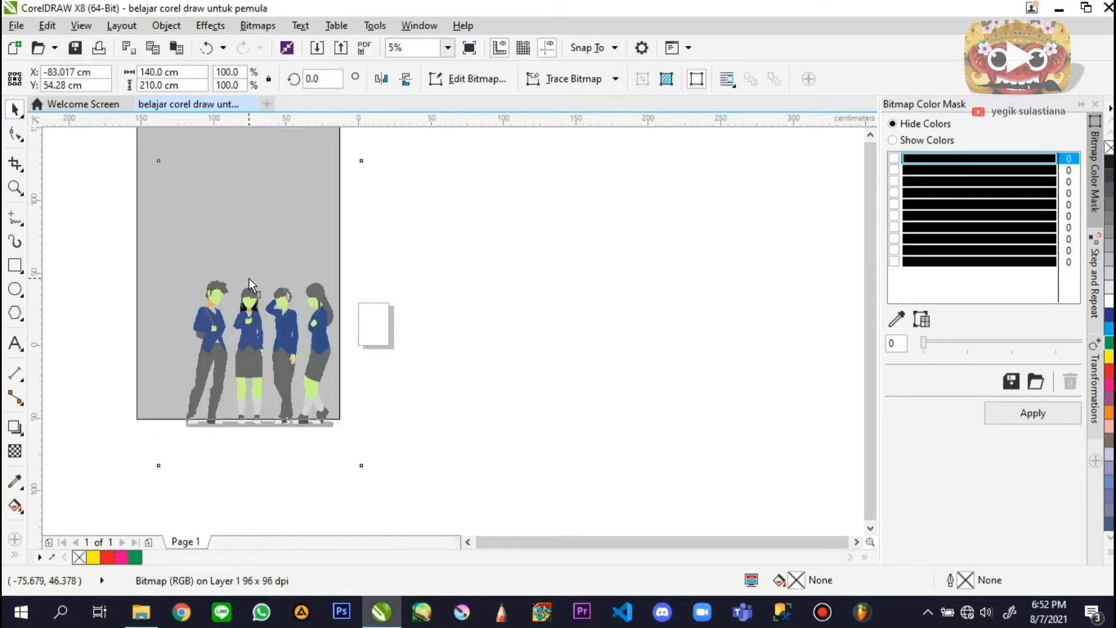
{"action": "scroll", "coordinate": [250, 288], "scroll_direction": "down", "scroll_amount": 3}
{"action": "left_click_drag", "start_coordinate": [256, 322], "coordinate": [483, 339]}
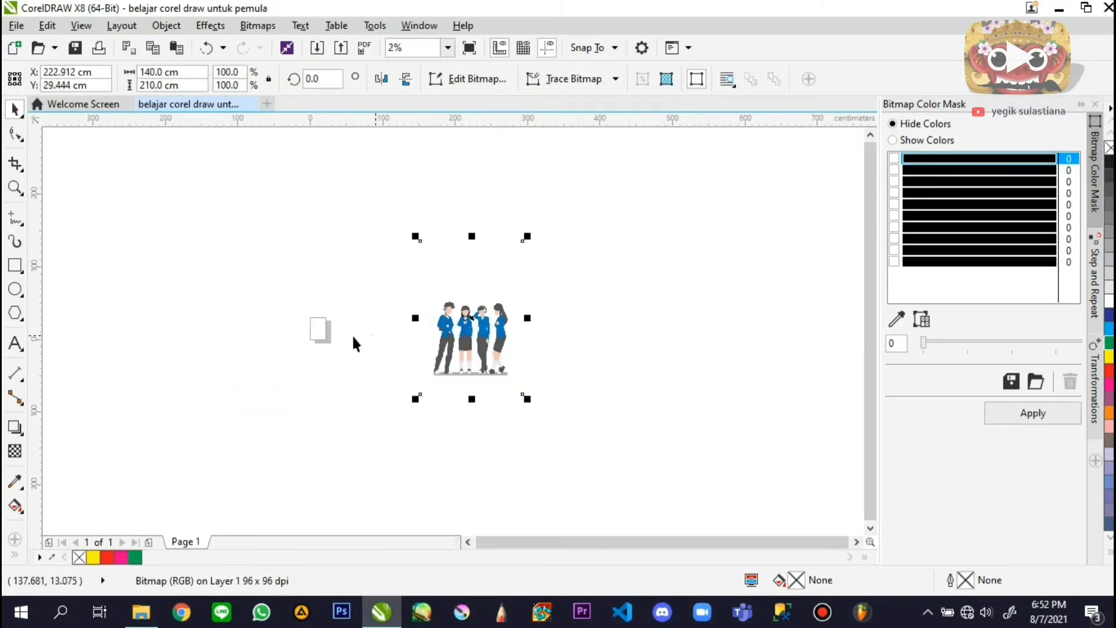
{"action": "scroll", "coordinate": [292, 342], "scroll_direction": "up", "scroll_amount": 3}
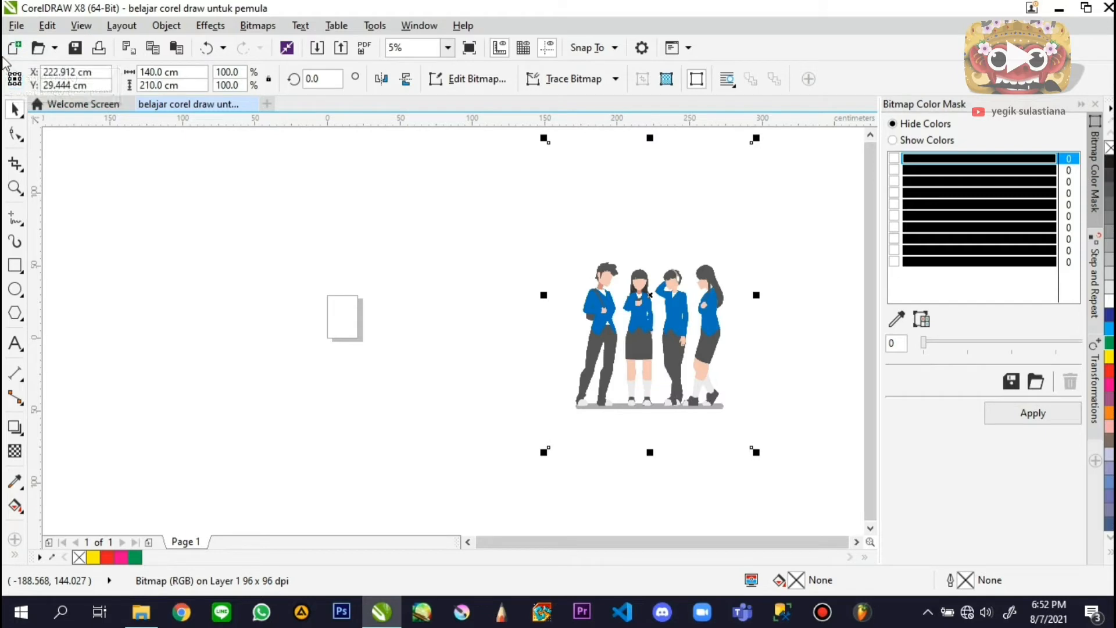
{"action": "left_click", "coordinate": [197, 152]}
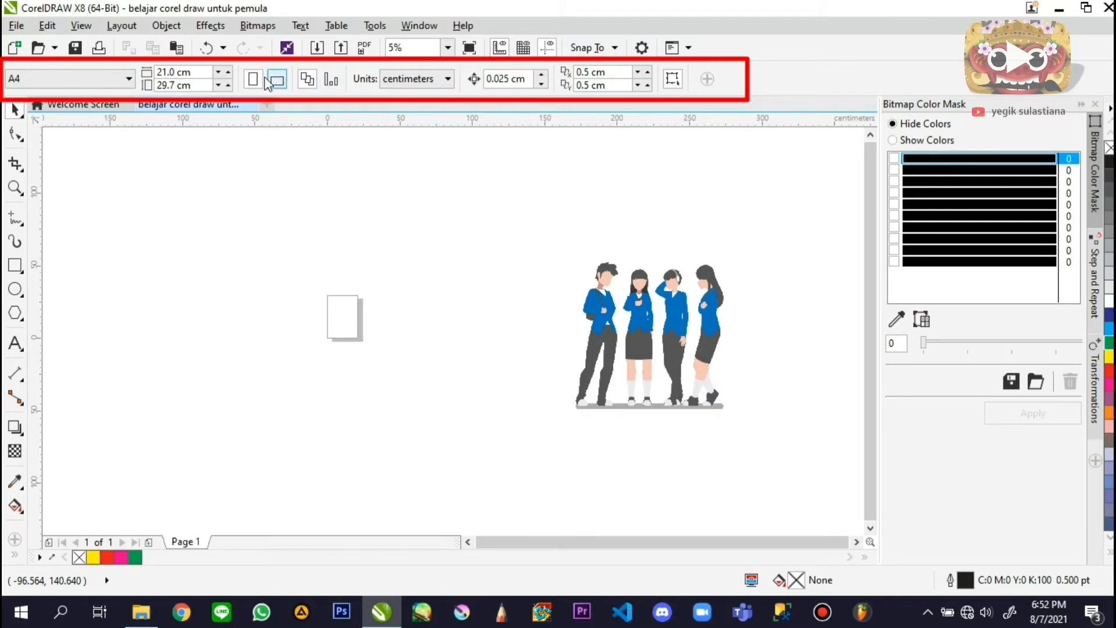
Try the Letter and F4 page sizes and set the page back to A4 in millimetres
{"action": "left_click", "coordinate": [80, 86]}
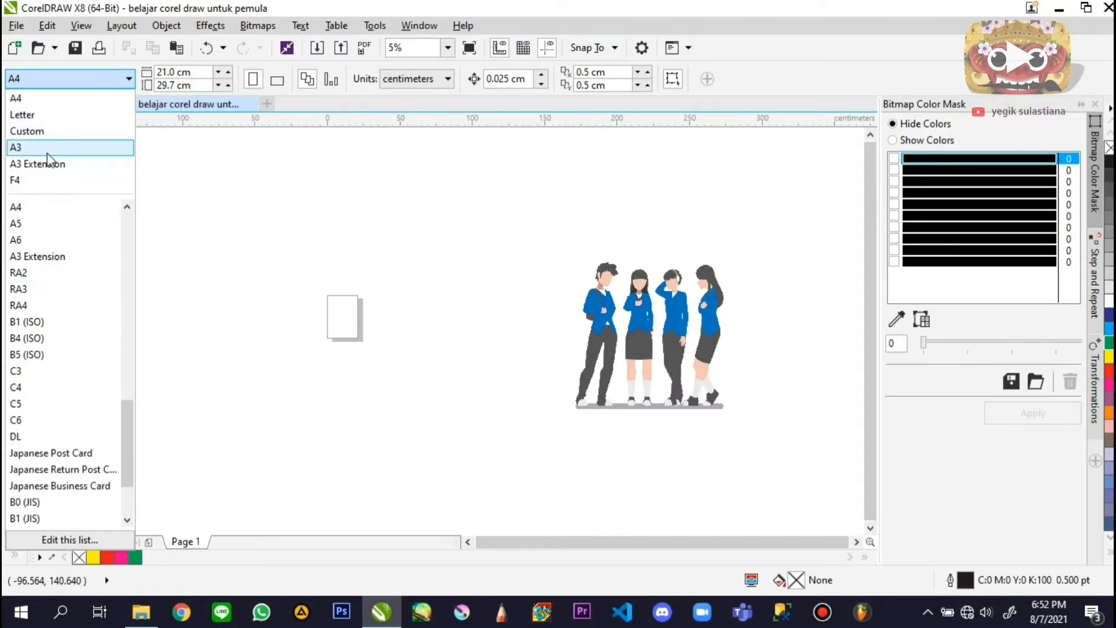
{"action": "left_click", "coordinate": [23, 100]}
{"action": "left_click", "coordinate": [24, 78]}
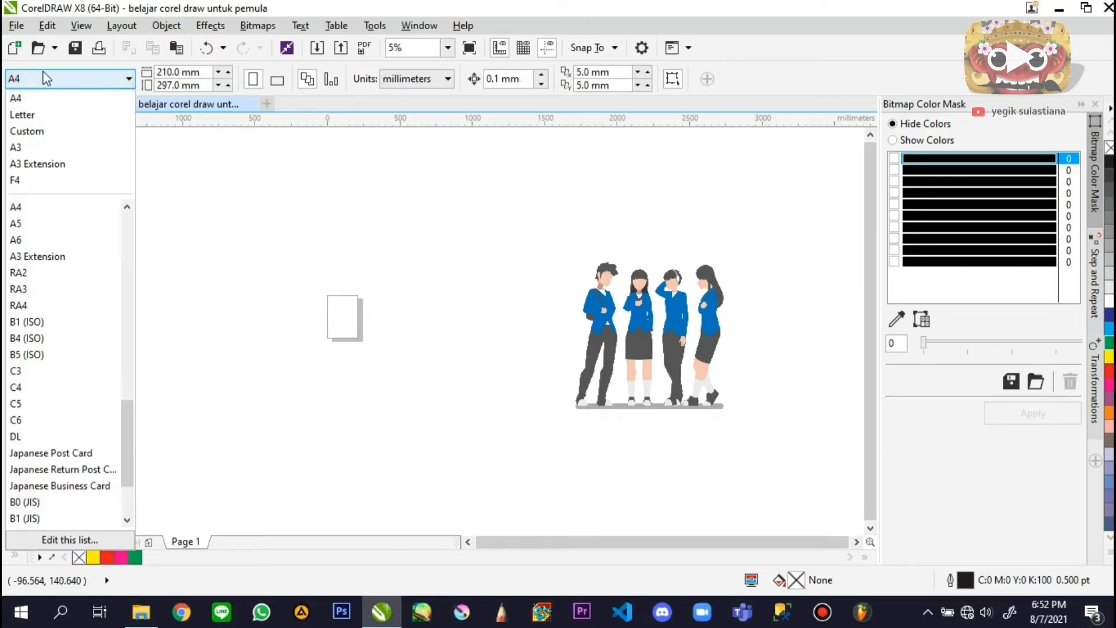
{"action": "left_click", "coordinate": [29, 115]}
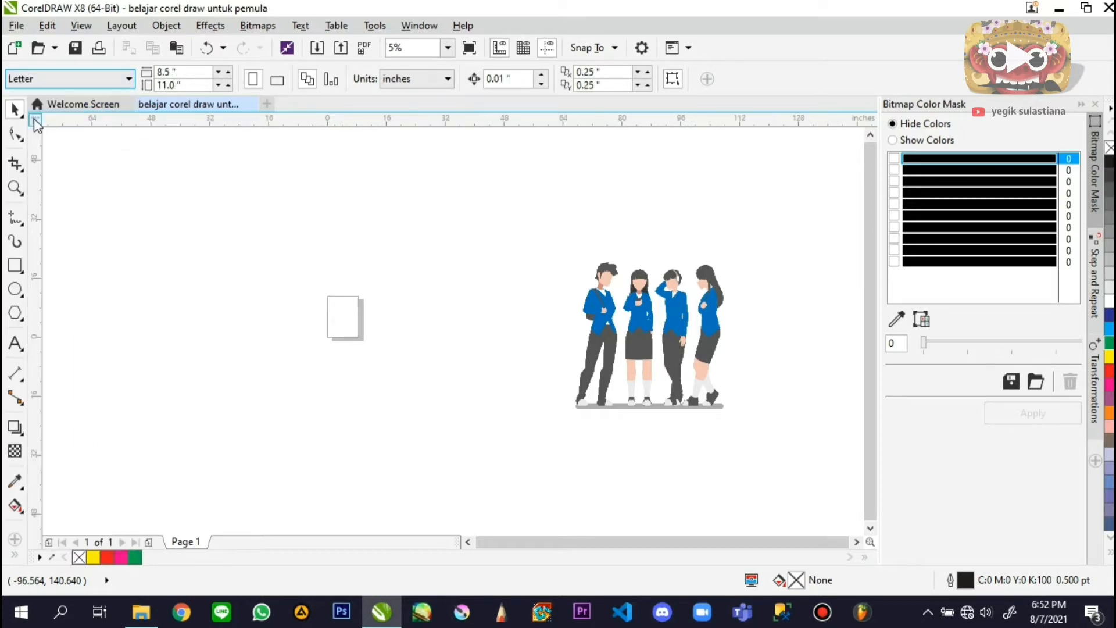
{"action": "left_click", "coordinate": [61, 79]}
{"action": "left_click", "coordinate": [40, 181]}
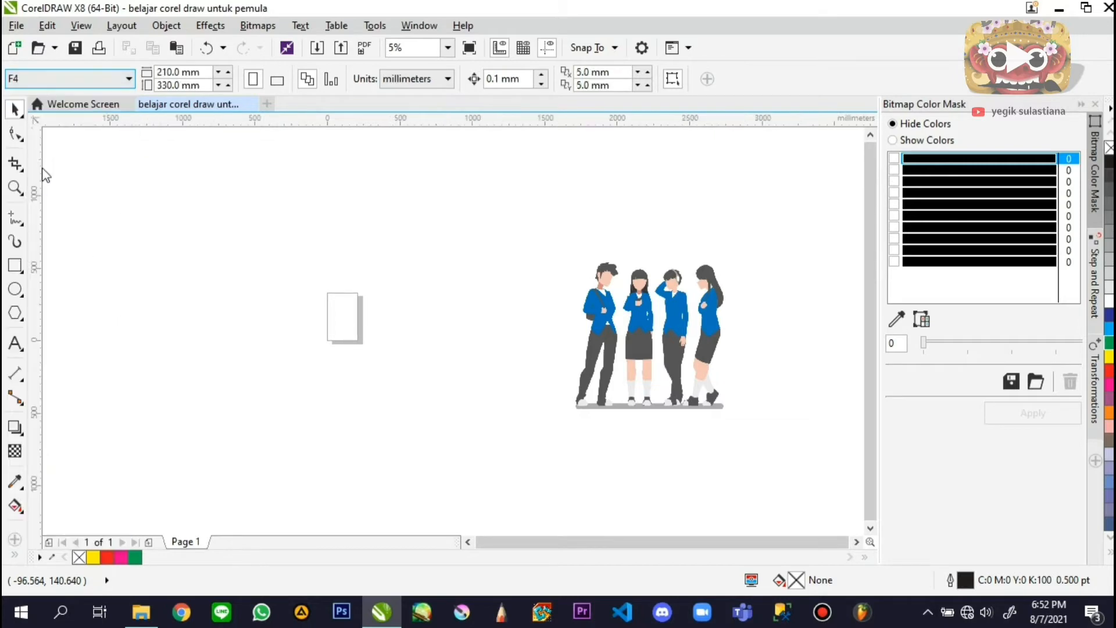
{"action": "left_click", "coordinate": [75, 77]}
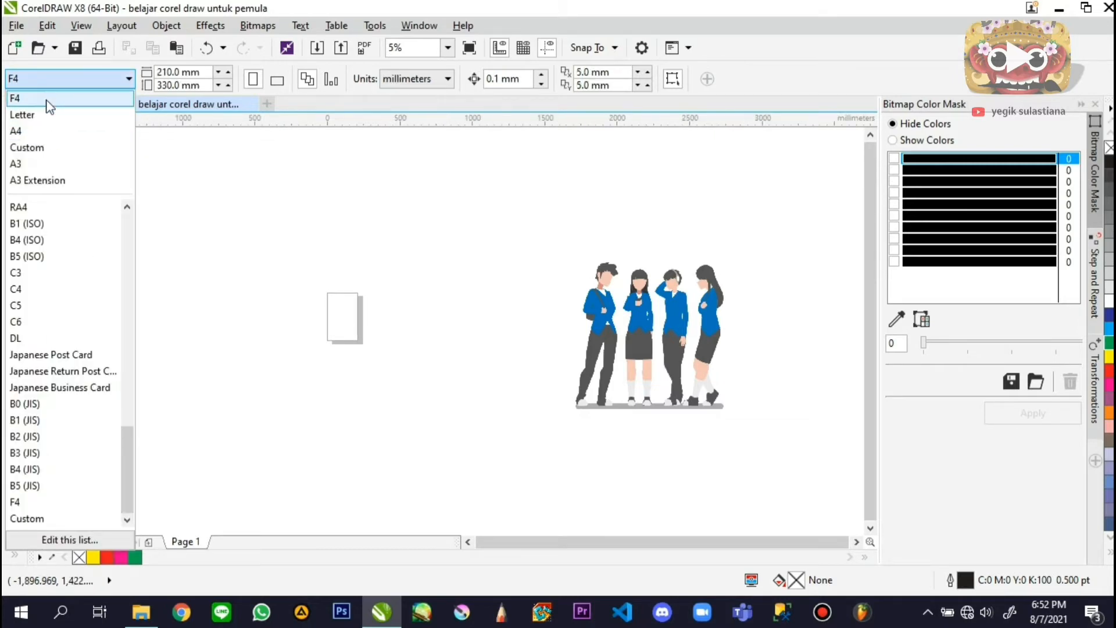
{"action": "left_click", "coordinate": [29, 131]}
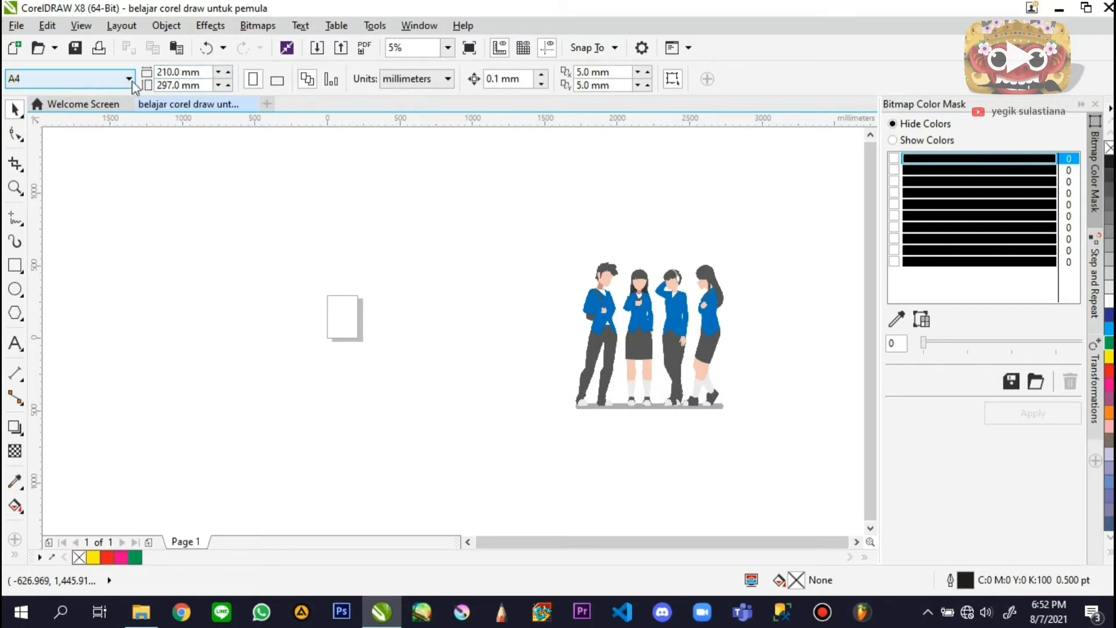
{"action": "left_click", "coordinate": [207, 73]}
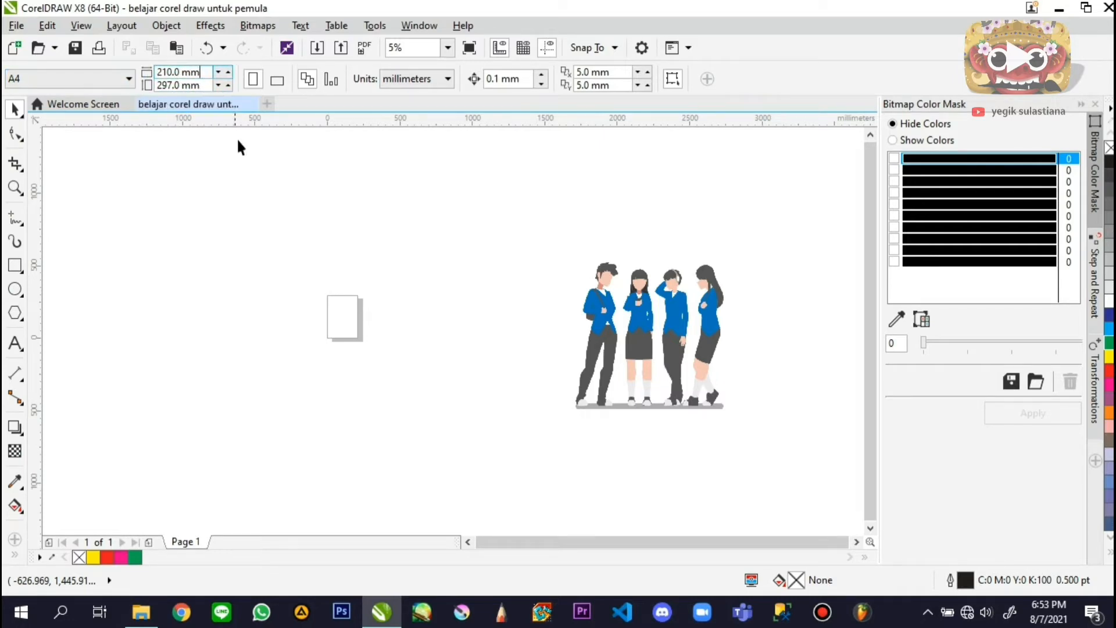
{"action": "left_click", "coordinate": [242, 163]}
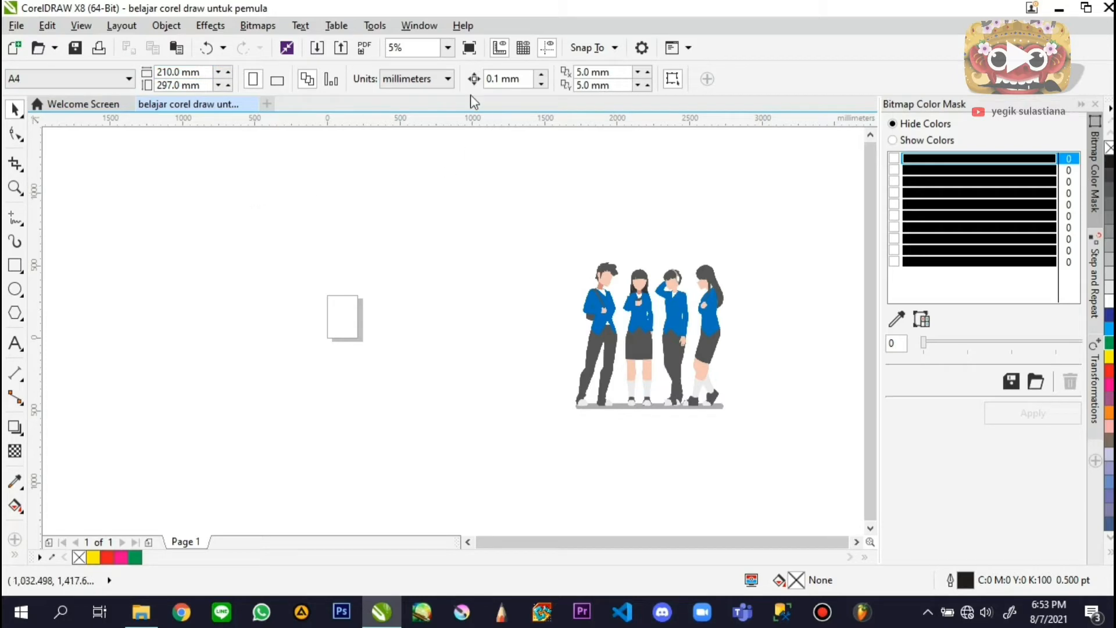
{"action": "left_click", "coordinate": [447, 78]}
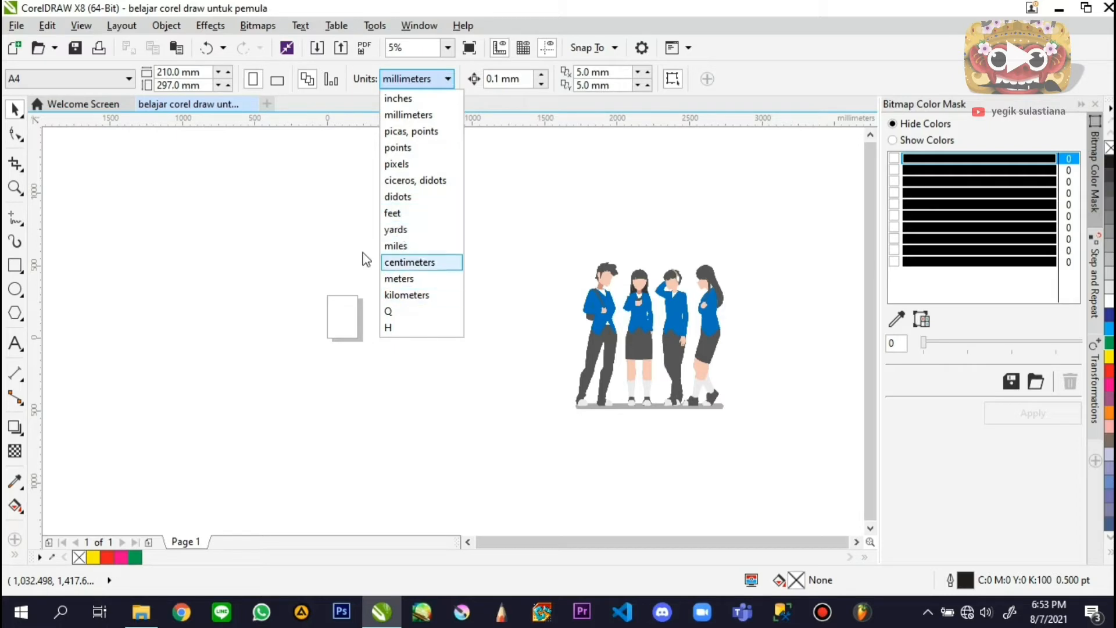
{"action": "left_click", "coordinate": [329, 200]}
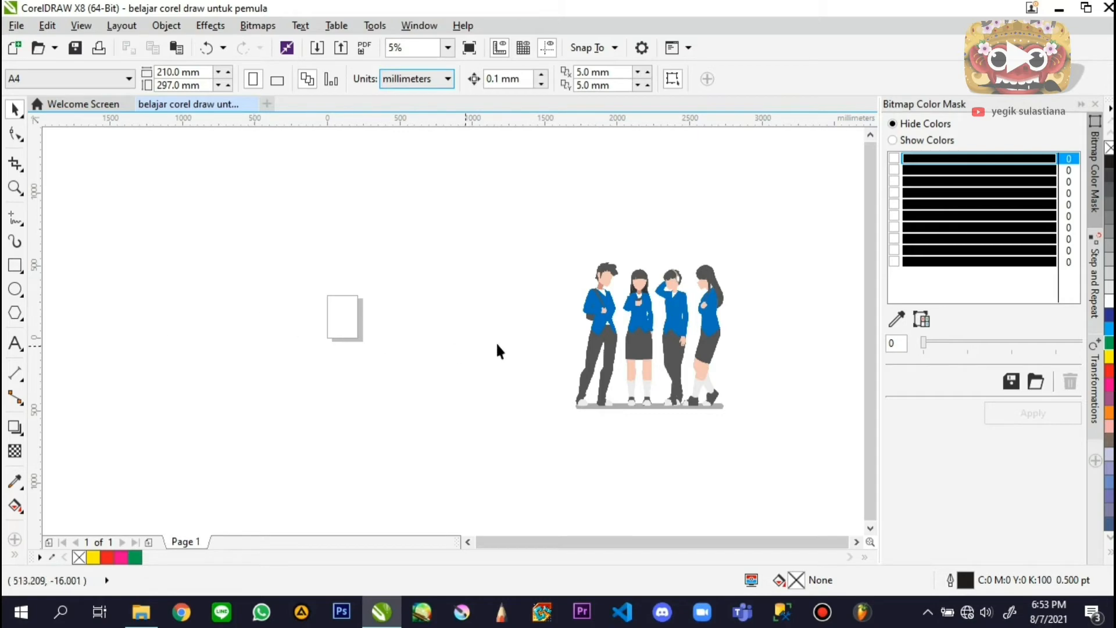
Move the imported image closer to the page, to about X 1,800 mm, Y 108 mm, and show its nodes with the Shape tool
{"action": "left_click_drag", "start_coordinate": [666, 337], "coordinate": [596, 287]}
{"action": "left_click", "coordinate": [575, 317]}
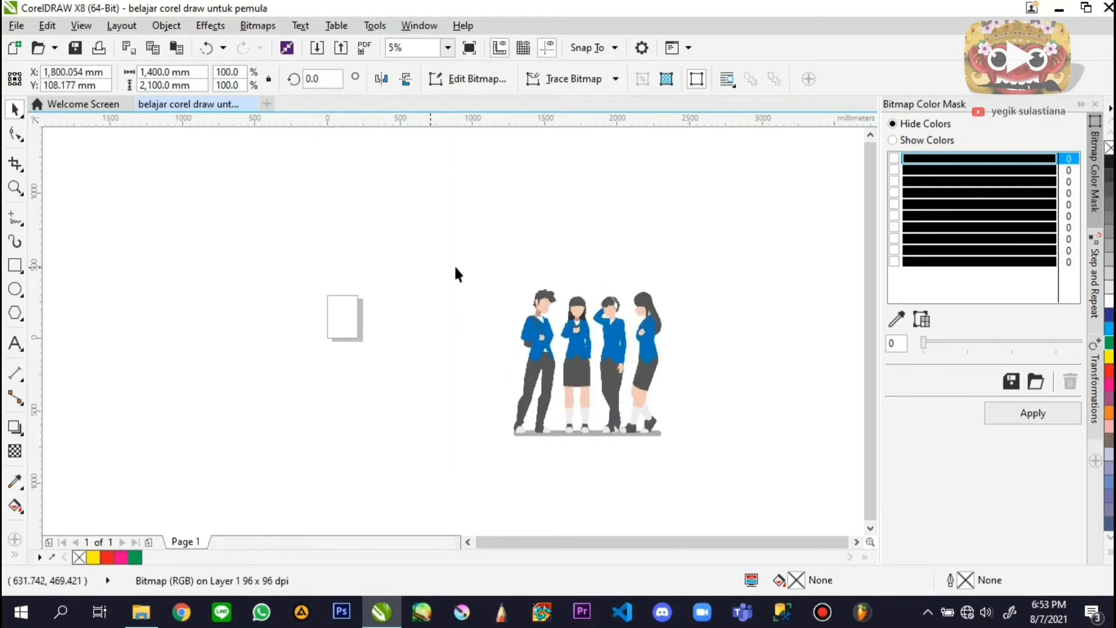
{"action": "left_click", "coordinate": [16, 137]}
{"action": "left_click", "coordinate": [15, 139]}
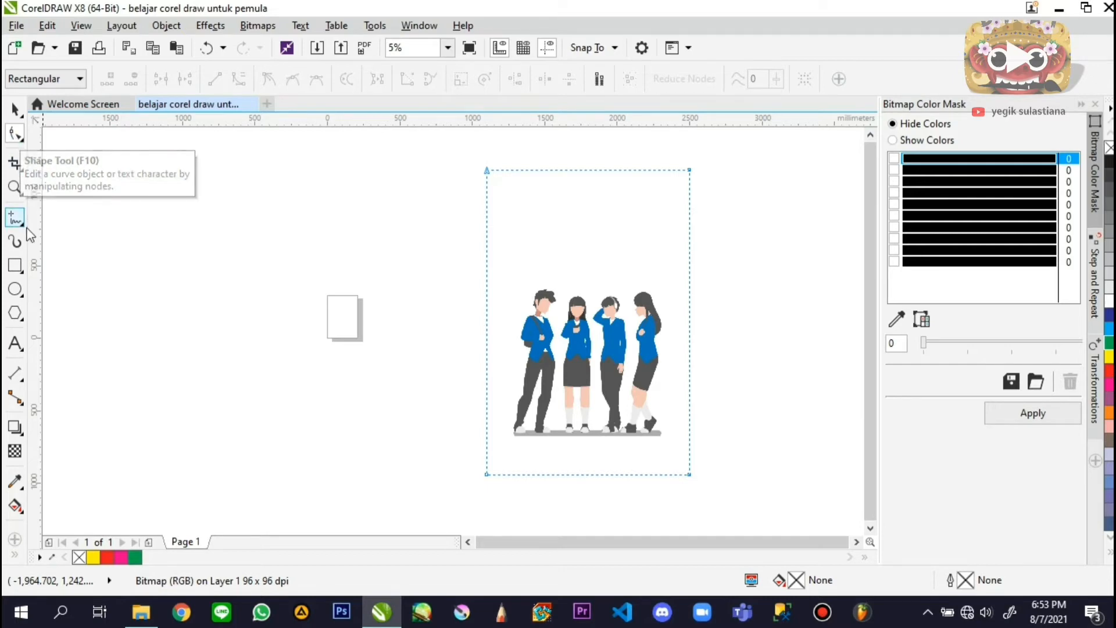
Draw a rectangle about 547.5 mm wide and 474.1 mm high in the empty workspace left of the page
{"action": "left_click", "coordinate": [15, 265]}
{"action": "left_click_drag", "start_coordinate": [156, 227], "coordinate": [236, 295]}
{"action": "scroll", "coordinate": [161, 243], "scroll_direction": "up", "scroll_amount": 4}
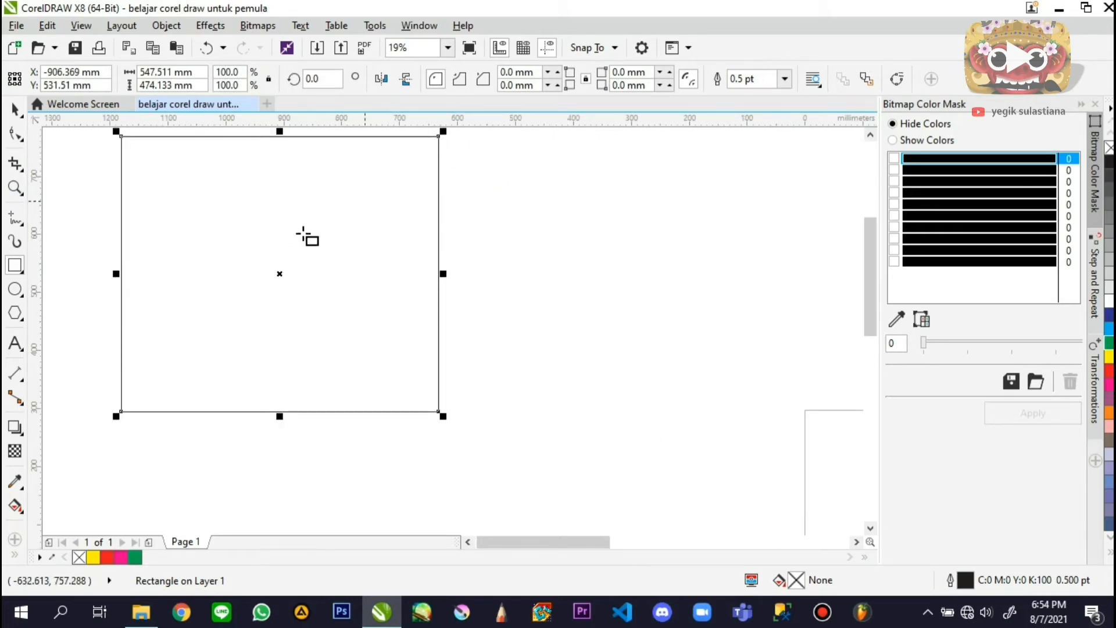
Round all four corners of the rectangle to about 83.3 mm with the Shape tool and convert it to curves
{"action": "left_click", "coordinate": [16, 135]}
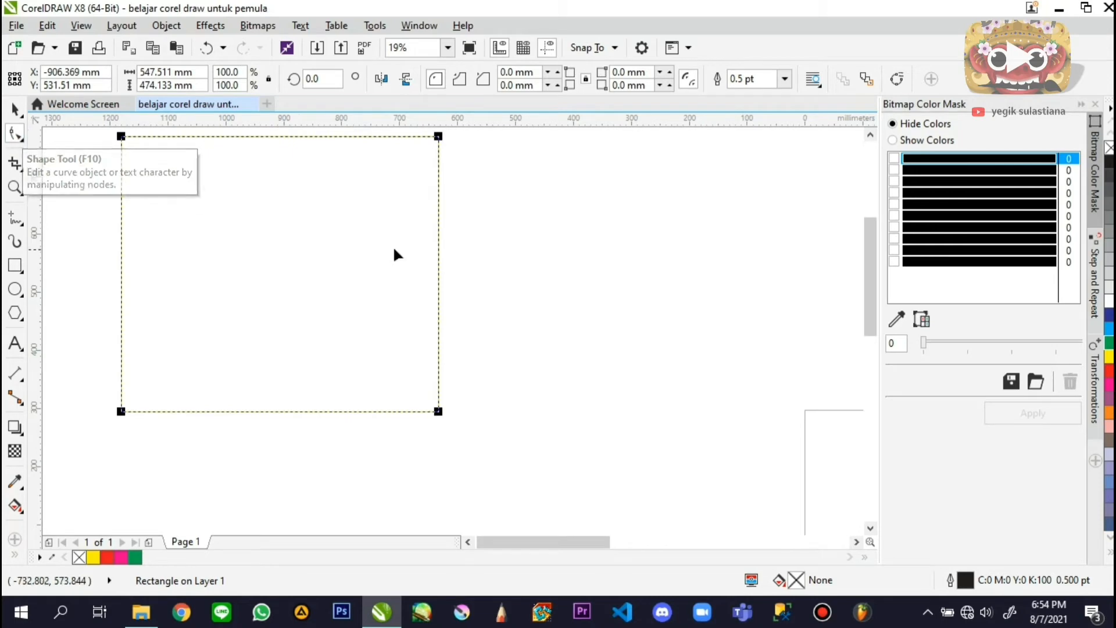
{"action": "left_click_drag", "start_coordinate": [439, 136], "coordinate": [389, 213]}
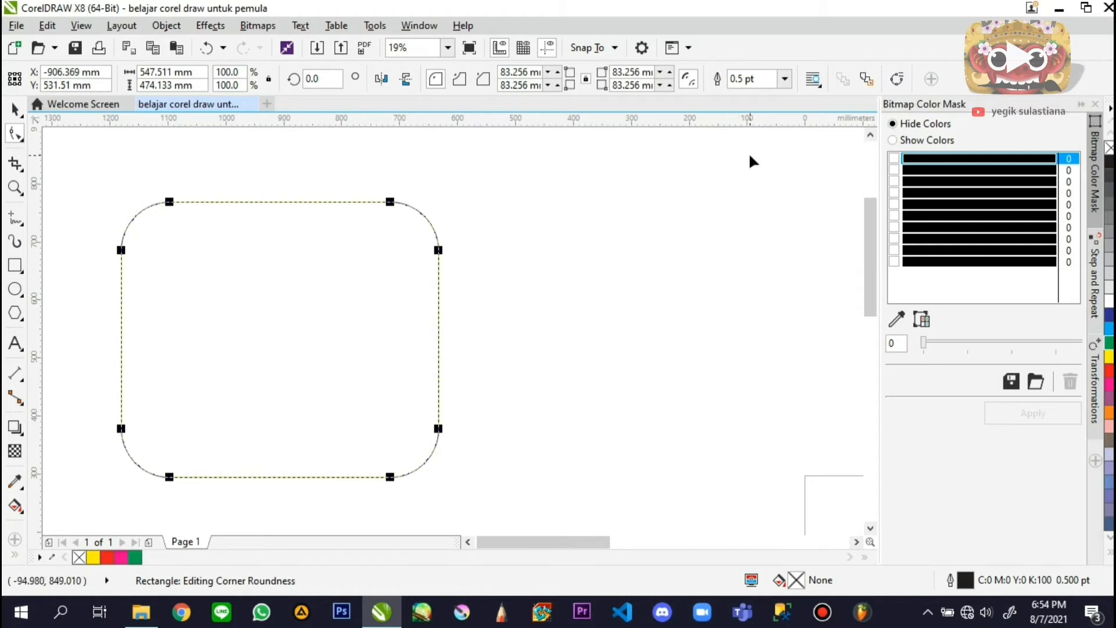
{"action": "left_click", "coordinate": [895, 81]}
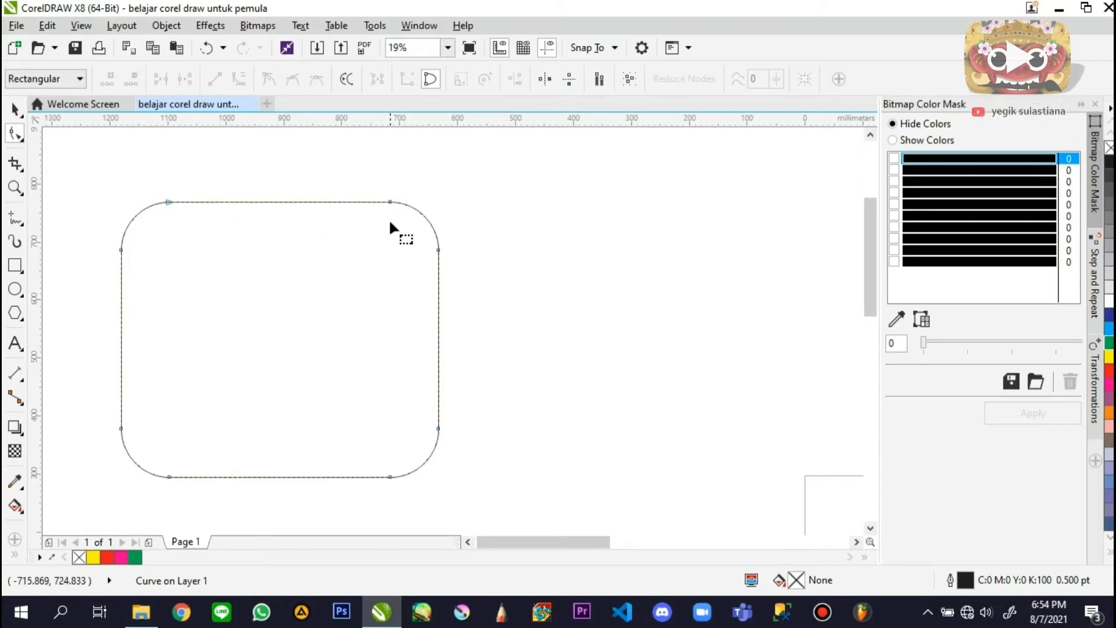
Try moving the node at the right end of the curve's upper edge inward and undo the move
{"action": "left_click_drag", "start_coordinate": [390, 201], "coordinate": [352, 252]}
{"action": "key", "text": "ctrl+z"}
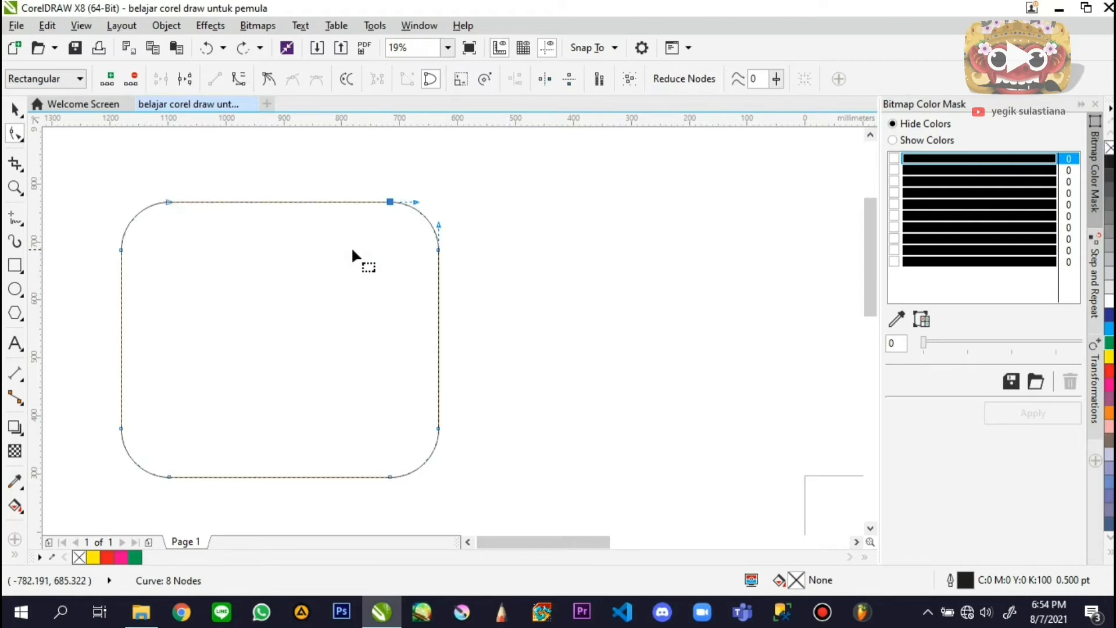
Add a node on the curve's right edge, pull it deep into the shape and delete it
{"action": "double_click", "coordinate": [438, 297]}
{"action": "left_click_drag", "start_coordinate": [438, 296], "coordinate": [250, 323]}
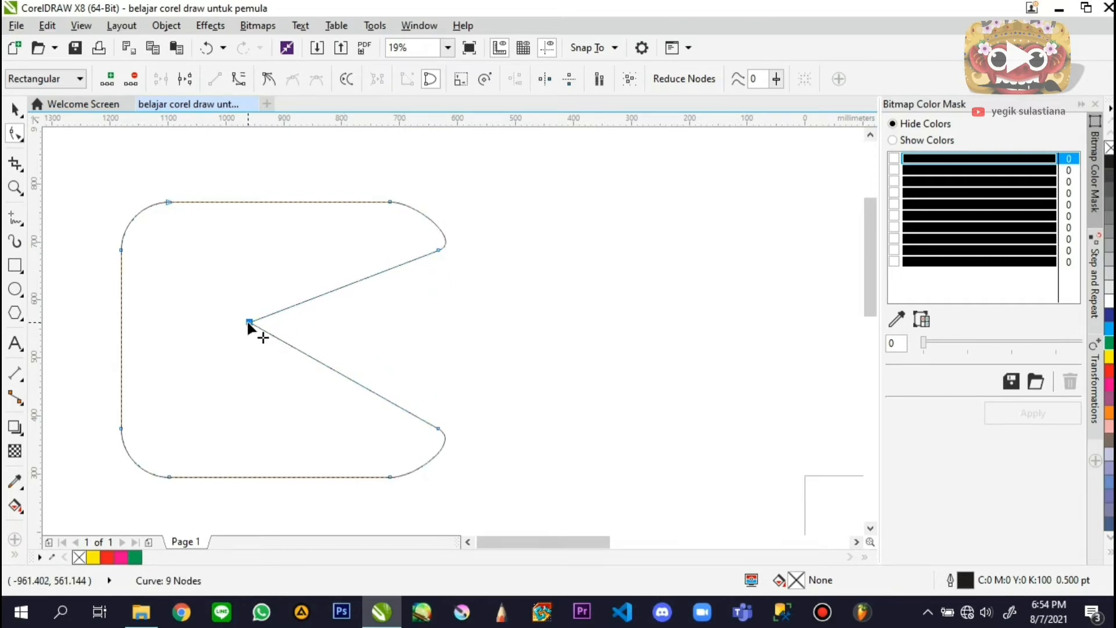
{"action": "key", "text": "Delete"}
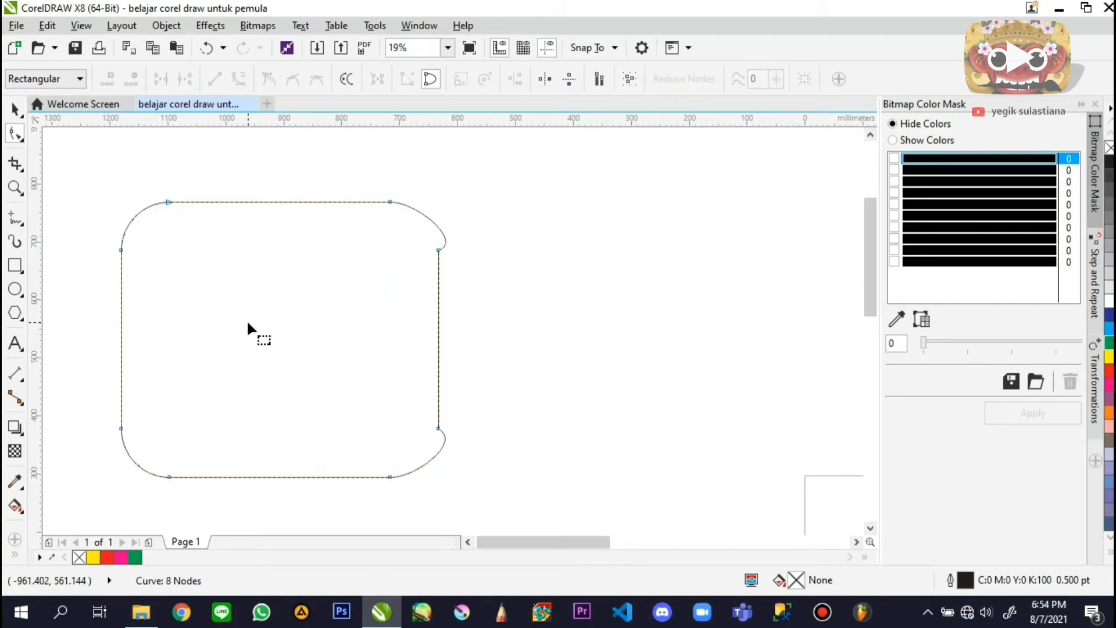
Undo the node edits, the curve conversion and the corner rounding, and deselect the rectangle with the Pick tool
{"action": "key", "text": "ctrl+z"}
{"action": "key", "text": "ctrl+z"}
{"action": "key", "text": "ctrl+z"}
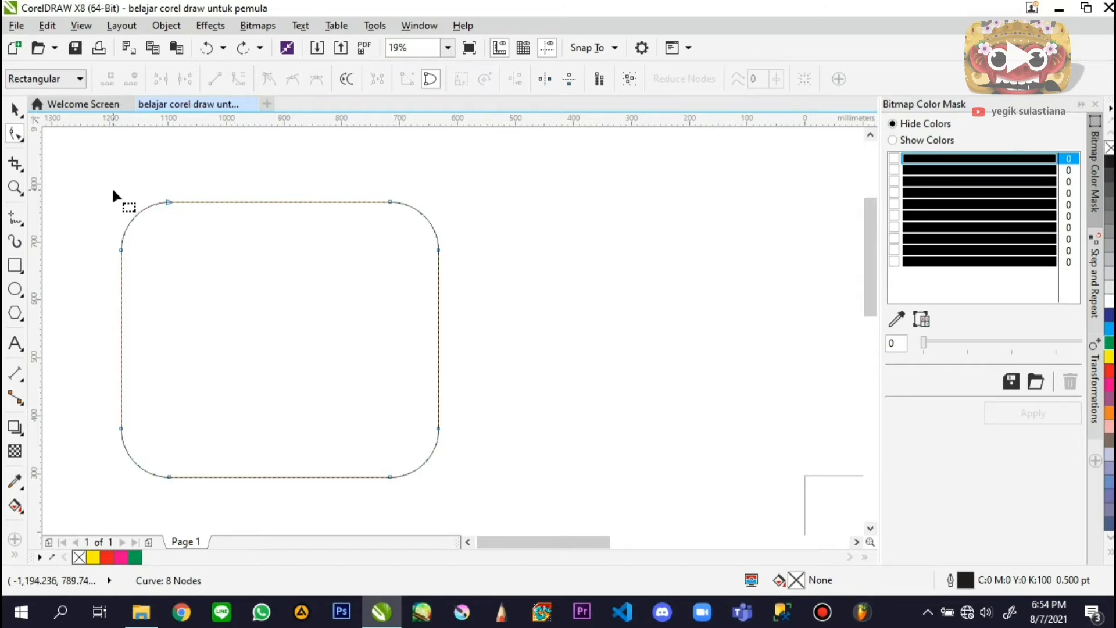
{"action": "key", "text": "ctrl+z"}
{"action": "key", "text": "ctrl+z"}
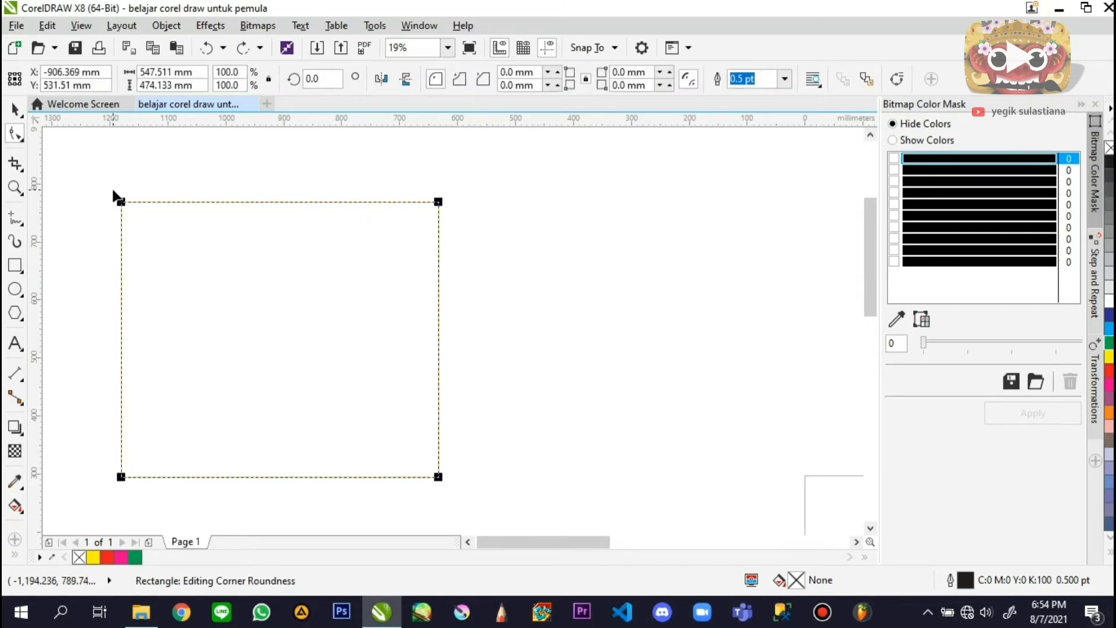
{"action": "left_click", "coordinate": [16, 109]}
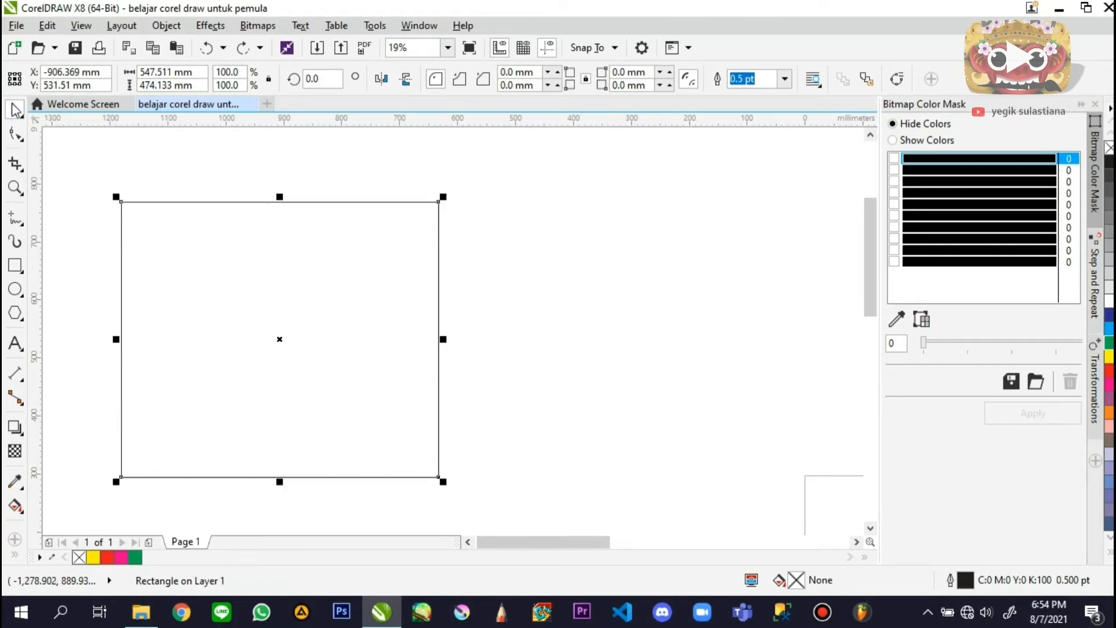
{"action": "left_click", "coordinate": [180, 180]}
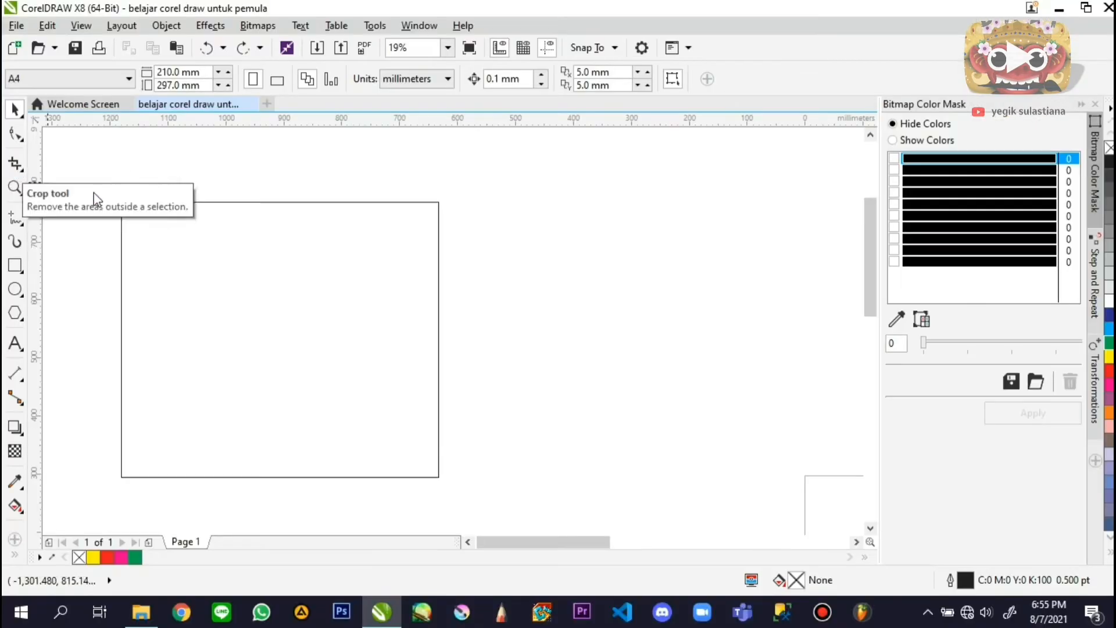
Crop the rectangle to an area of about 380 by 325 mm around its lower-left corner with the Crop tool
{"action": "scroll", "coordinate": [383, 249], "scroll_direction": "down", "scroll_amount": 2}
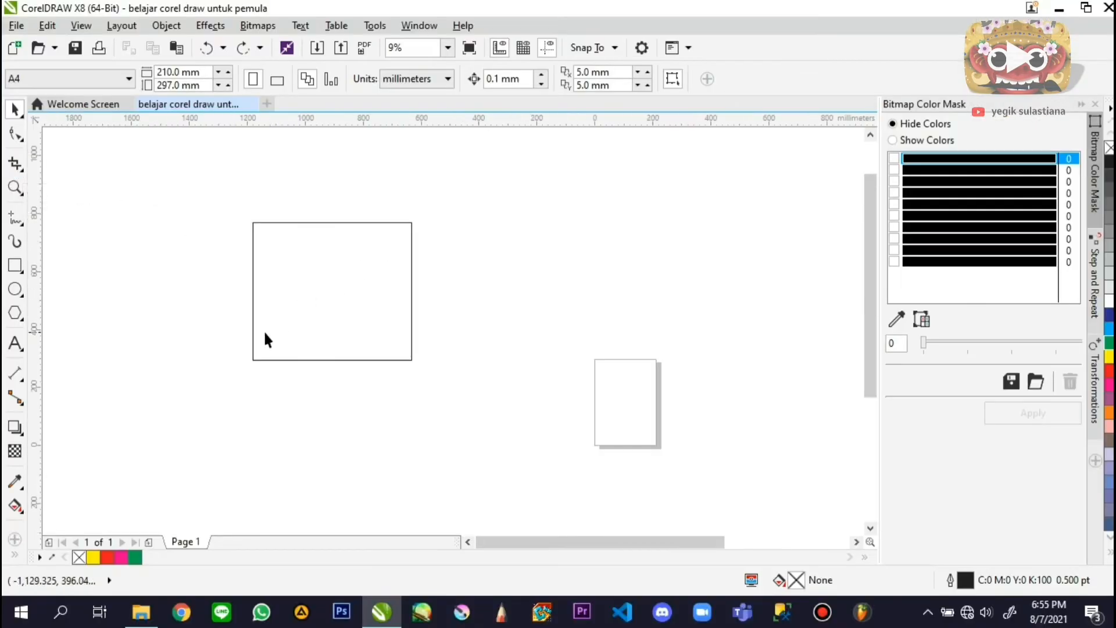
{"action": "scroll", "coordinate": [265, 332], "scroll_direction": "up", "scroll_amount": 2}
{"action": "left_click", "coordinate": [15, 163]}
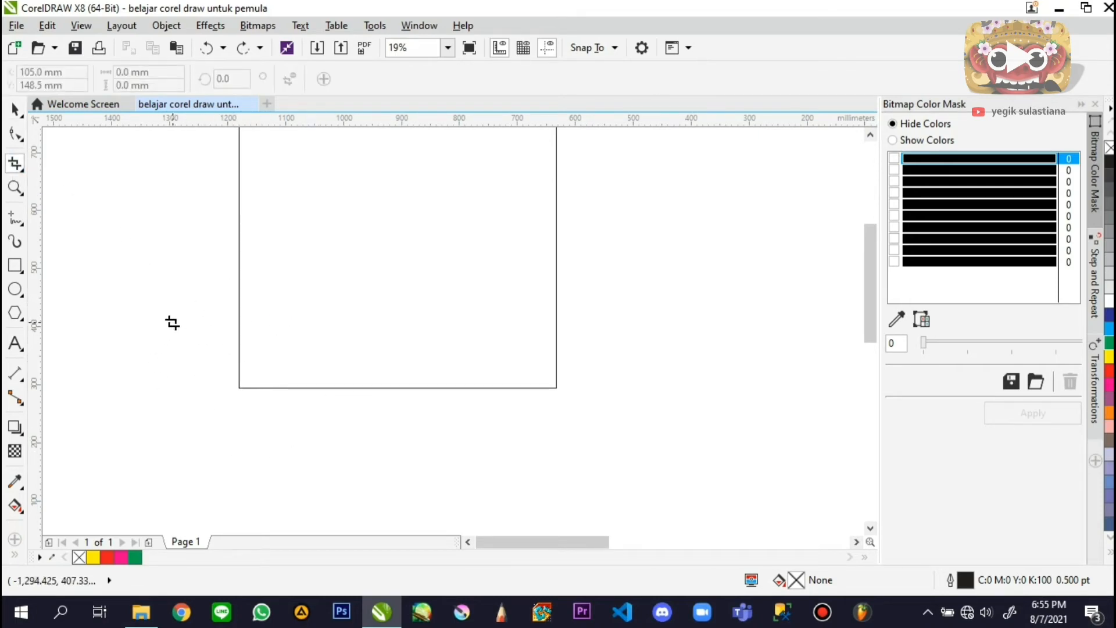
{"action": "left_click_drag", "start_coordinate": [160, 289], "coordinate": [379, 476]}
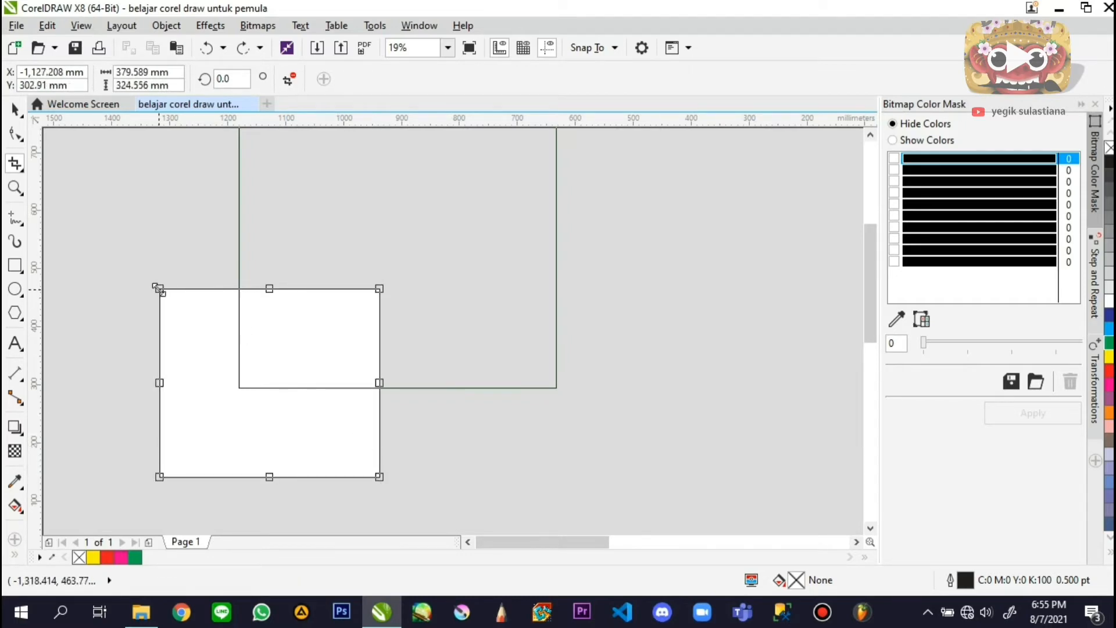
{"action": "double_click", "coordinate": [296, 365]}
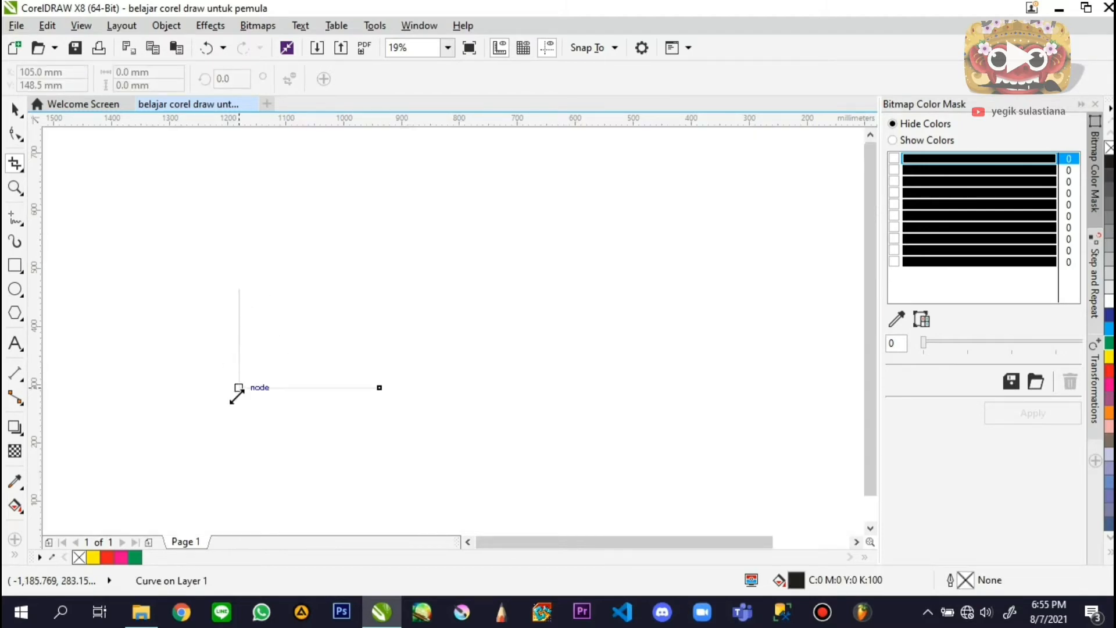
Inspect the cropped lines, undo the crop and return to the Pick tool
{"action": "scroll", "coordinate": [237, 397], "scroll_direction": "up", "scroll_amount": 2}
{"action": "scroll", "coordinate": [268, 392], "scroll_direction": "down", "scroll_amount": 2}
{"action": "scroll", "coordinate": [257, 377], "scroll_direction": "up", "scroll_amount": 2}
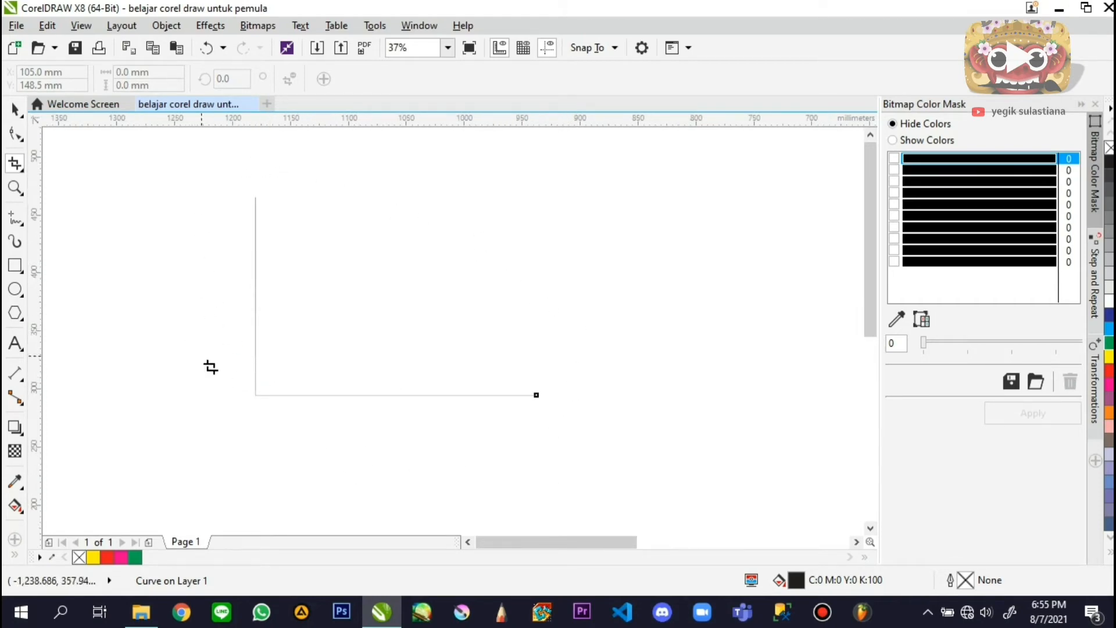
{"action": "key", "text": "ctrl+z"}
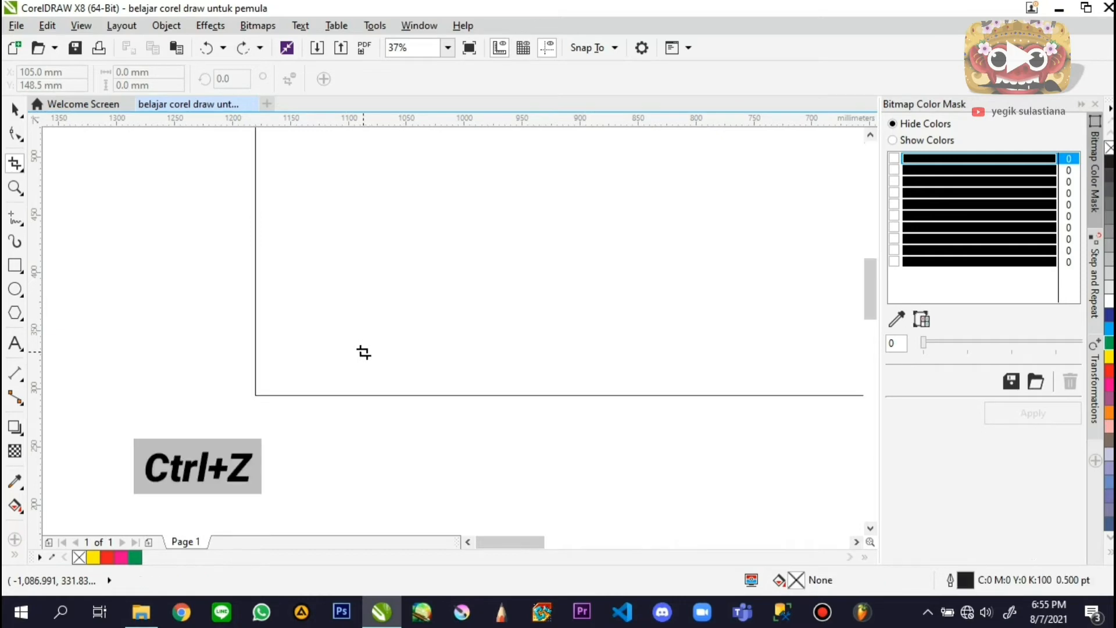
{"action": "scroll", "coordinate": [282, 391], "scroll_direction": "down", "scroll_amount": 4}
{"action": "left_click", "coordinate": [15, 108]}
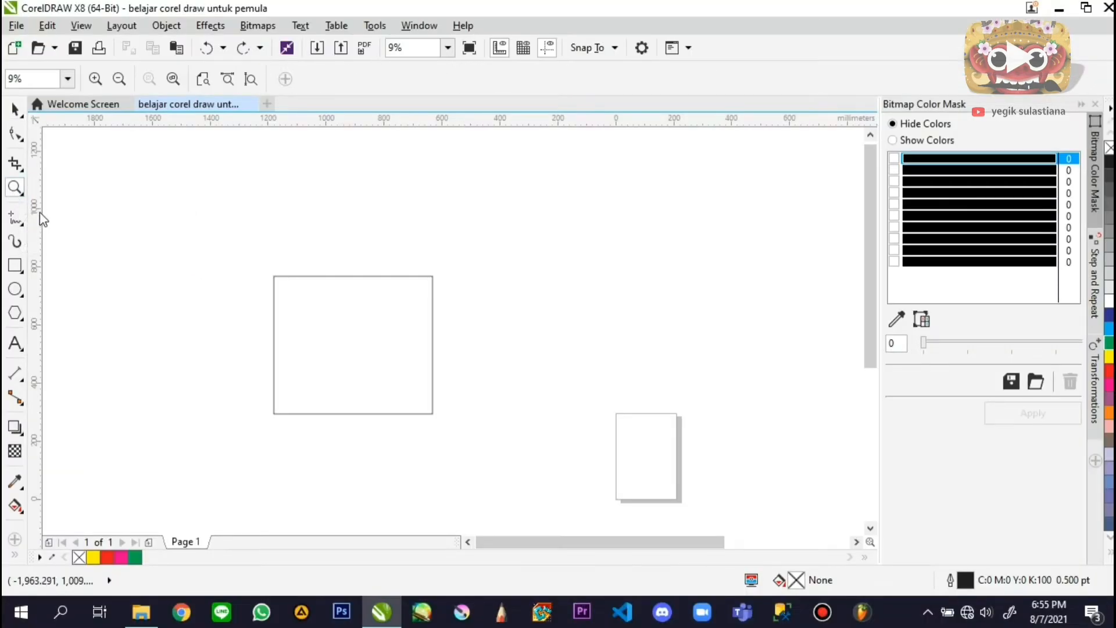
{"action": "left_click", "coordinate": [15, 188]}
{"action": "left_click", "coordinate": [17, 110]}
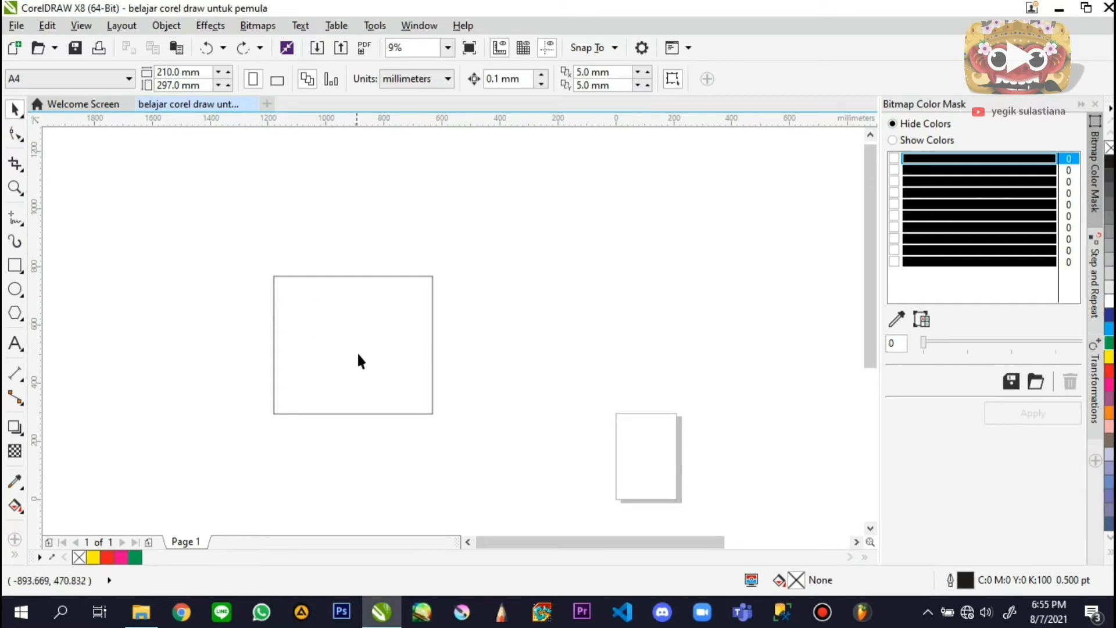
{"action": "scroll", "coordinate": [356, 350], "scroll_direction": "up", "scroll_amount": 3}
{"action": "scroll", "coordinate": [358, 347], "scroll_direction": "down", "scroll_amount": 3}
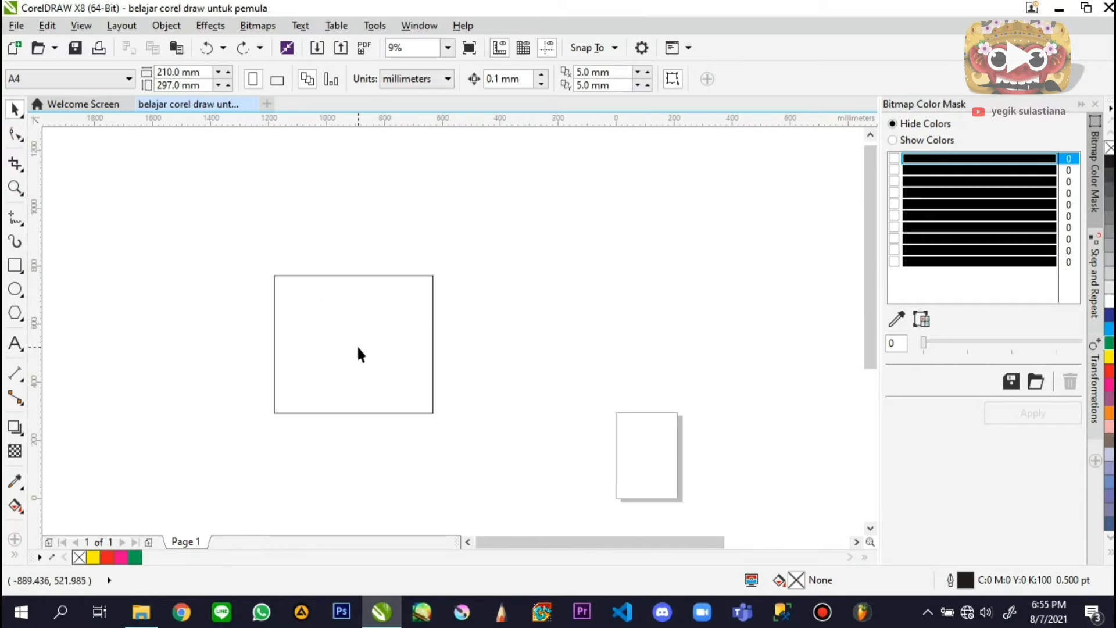
{"action": "scroll", "coordinate": [347, 327], "scroll_direction": "up", "scroll_amount": 1}
{"action": "scroll", "coordinate": [350, 329], "scroll_direction": "up", "scroll_amount": 2}
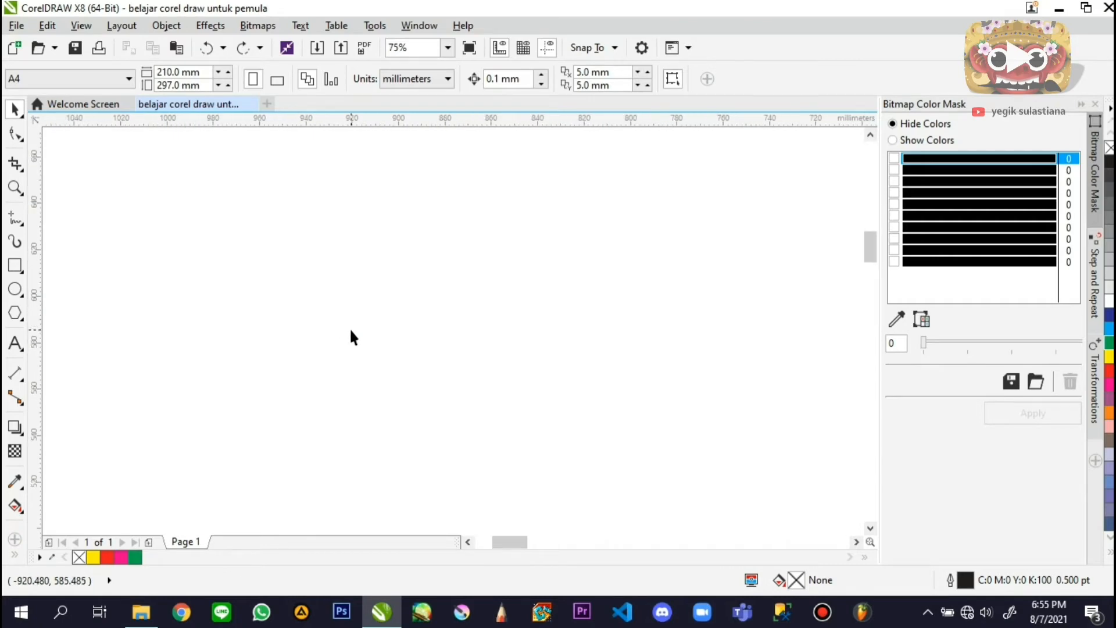
{"action": "scroll", "coordinate": [355, 334], "scroll_direction": "down", "scroll_amount": 3}
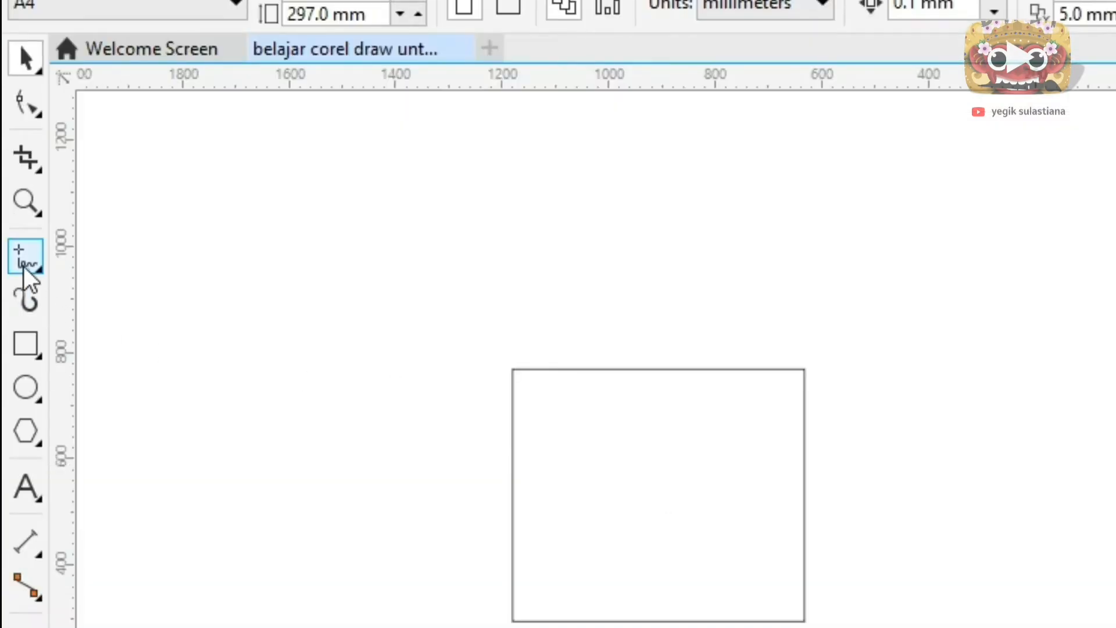
Switch to File Explorer and bring the oenament image from the DESIGN PENELITIAN folder into the drawing, above and to the right of the rectangle
{"action": "left_click", "coordinate": [14, 222]}
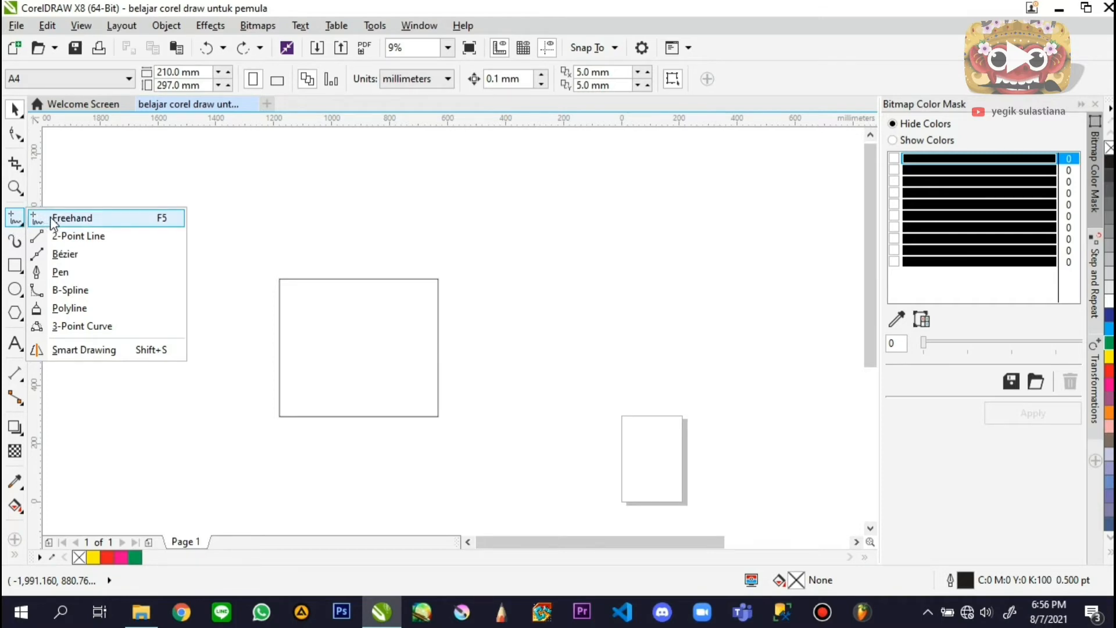
{"action": "left_click", "coordinate": [61, 272]}
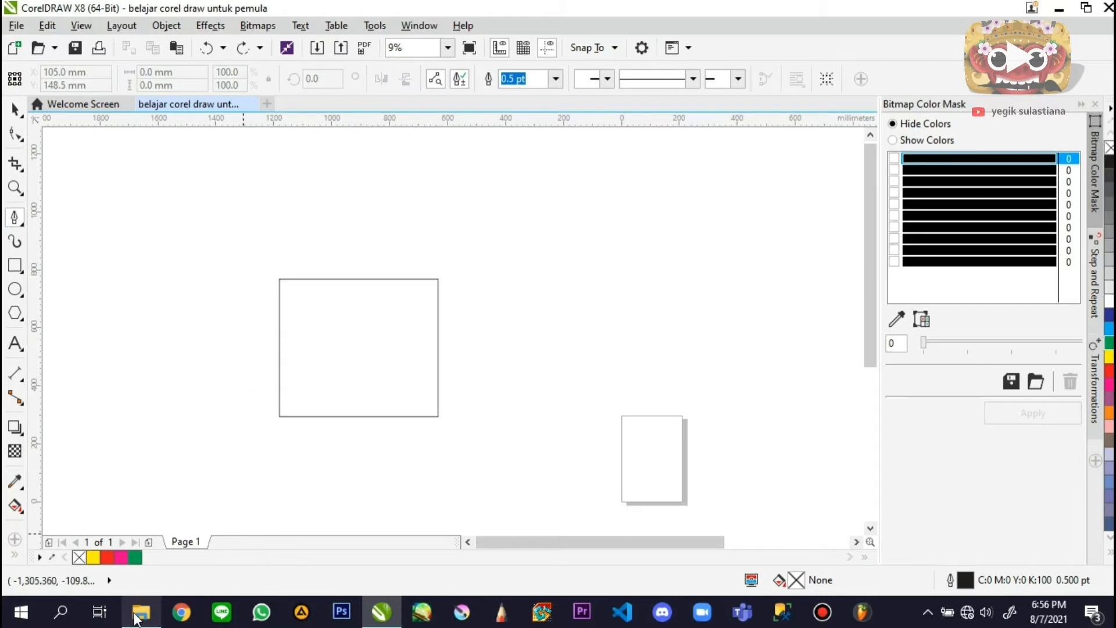
{"action": "left_click", "coordinate": [139, 614]}
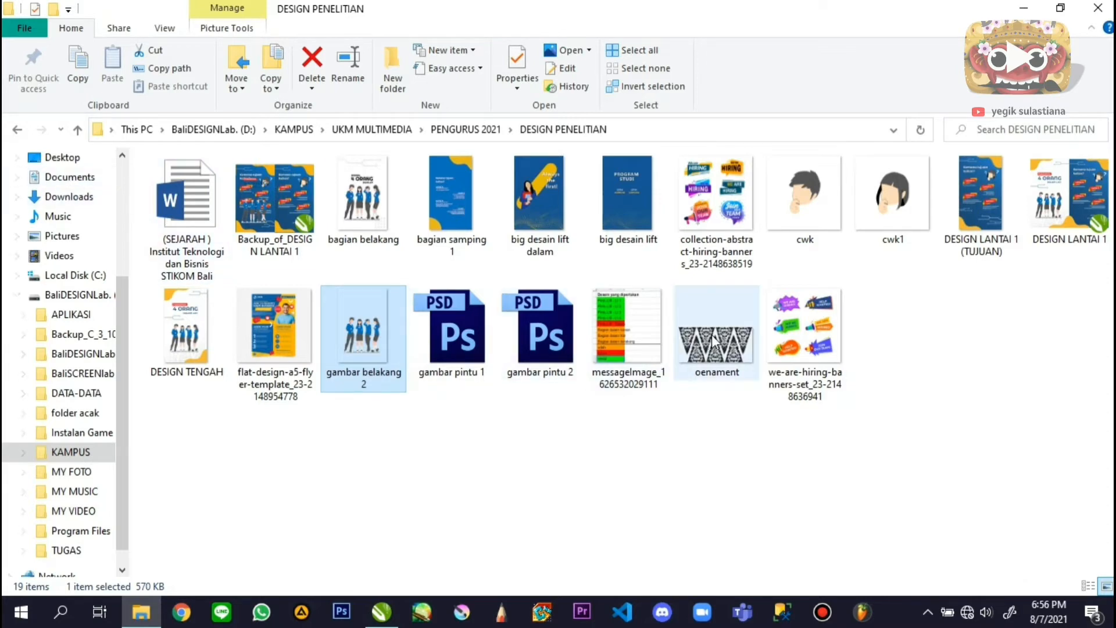
{"action": "left_click_drag", "start_coordinate": [716, 343], "coordinate": [612, 160]}
{"action": "scroll", "coordinate": [543, 263], "scroll_direction": "up", "scroll_amount": 5}
{"action": "scroll", "coordinate": [538, 271], "scroll_direction": "down", "scroll_amount": 4}
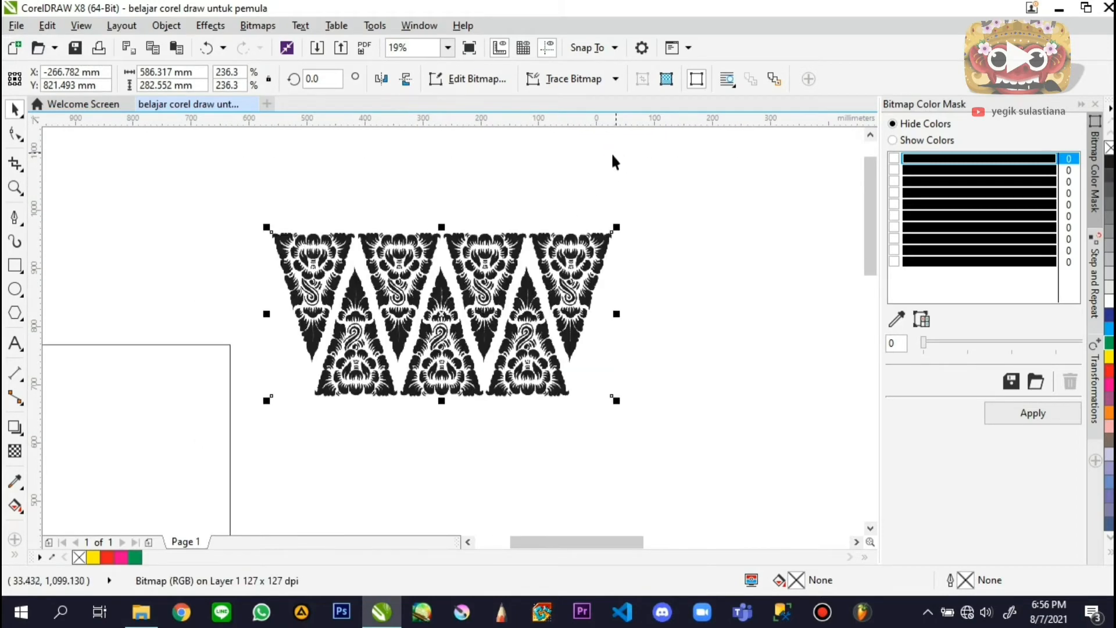
{"action": "scroll", "coordinate": [263, 269], "scroll_direction": "up", "scroll_amount": 4}
{"action": "scroll", "coordinate": [264, 272], "scroll_direction": "down", "scroll_amount": 4}
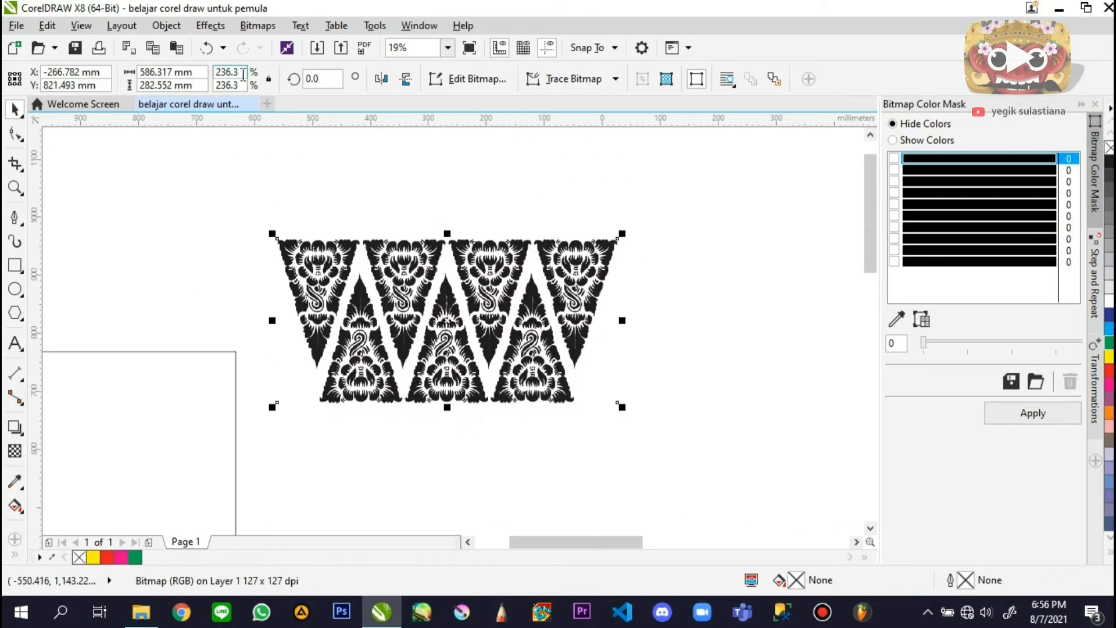
Set the drawing's display mode to Wireframe and check how the ornament bitmap looks
{"action": "left_click", "coordinate": [81, 25]}
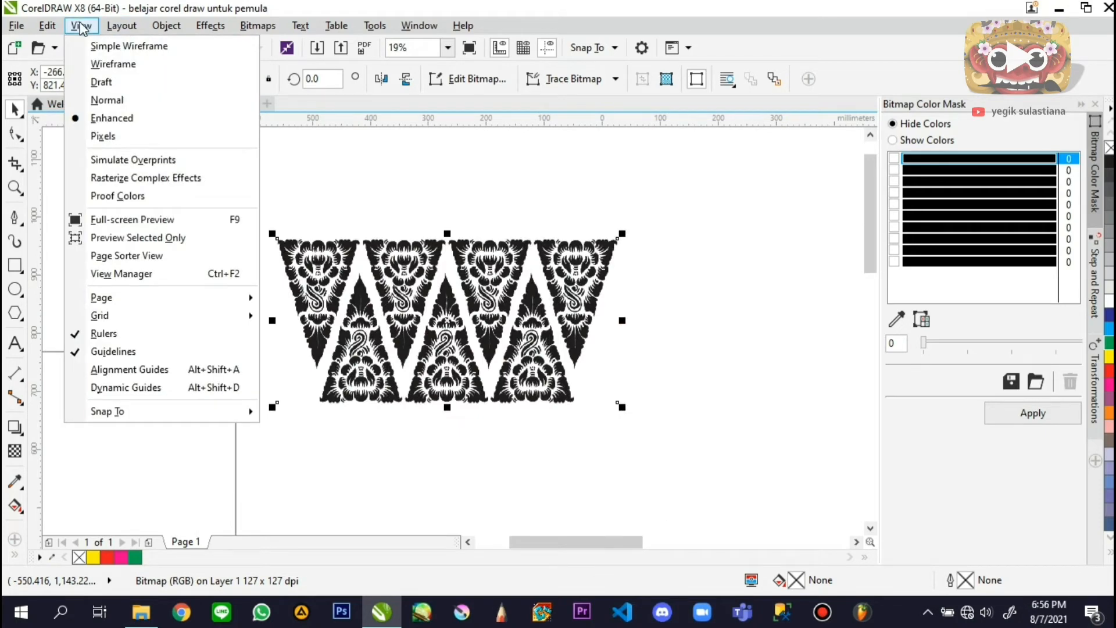
{"action": "left_click", "coordinate": [114, 64]}
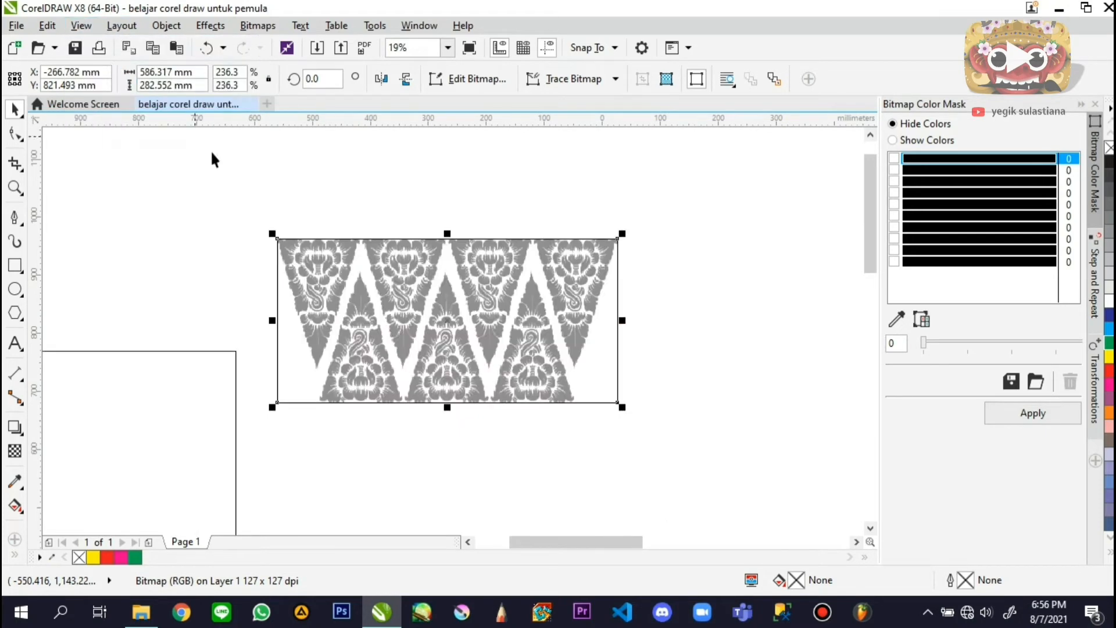
{"action": "scroll", "coordinate": [316, 254], "scroll_direction": "up", "scroll_amount": 4}
{"action": "scroll", "coordinate": [319, 257], "scroll_direction": "down", "scroll_amount": 4}
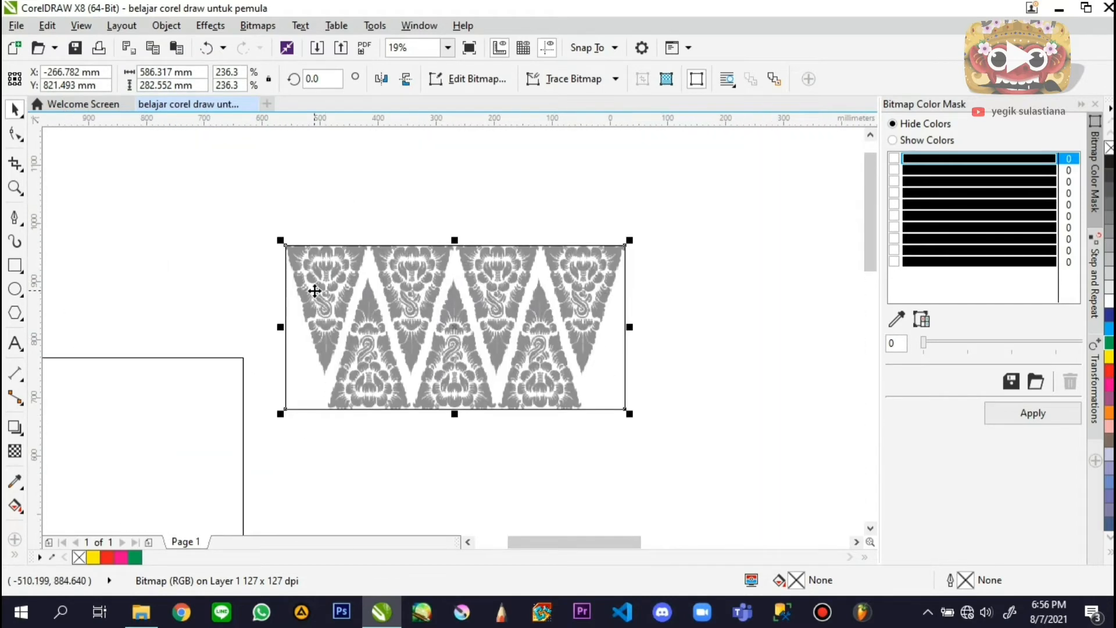
Start tracing a spiked leaf in the ornament's first triangle with the Pen tool, from its uppermost spike tip along the upper edge to the inner notch
{"action": "left_click", "coordinate": [18, 223]}
{"action": "left_click", "coordinate": [61, 272]}
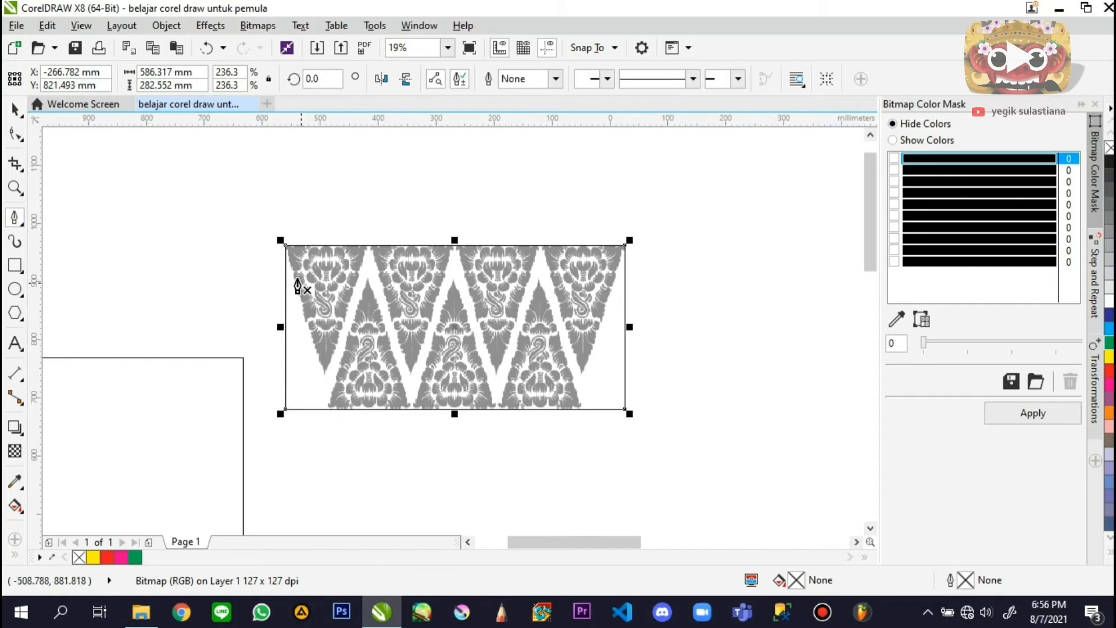
{"action": "scroll", "coordinate": [298, 286], "scroll_direction": "up", "scroll_amount": 3}
{"action": "scroll", "coordinate": [357, 232], "scroll_direction": "up", "scroll_amount": 2}
{"action": "scroll", "coordinate": [338, 369], "scroll_direction": "down", "scroll_amount": 1}
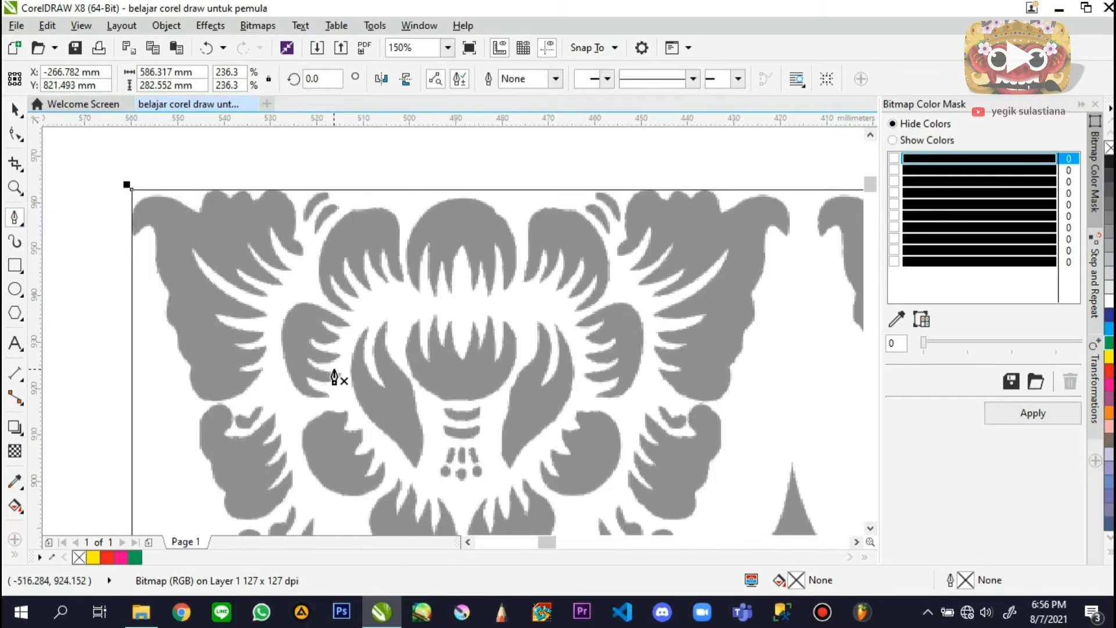
{"action": "scroll", "coordinate": [374, 225], "scroll_direction": "down", "scroll_amount": 1}
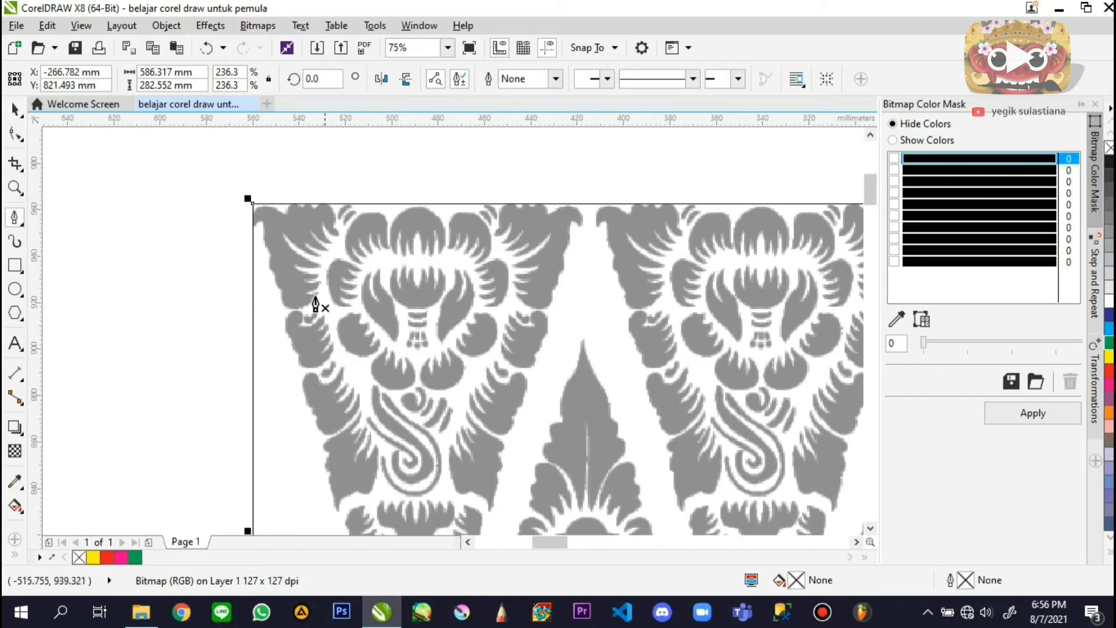
{"action": "scroll", "coordinate": [312, 337], "scroll_direction": "up", "scroll_amount": 3}
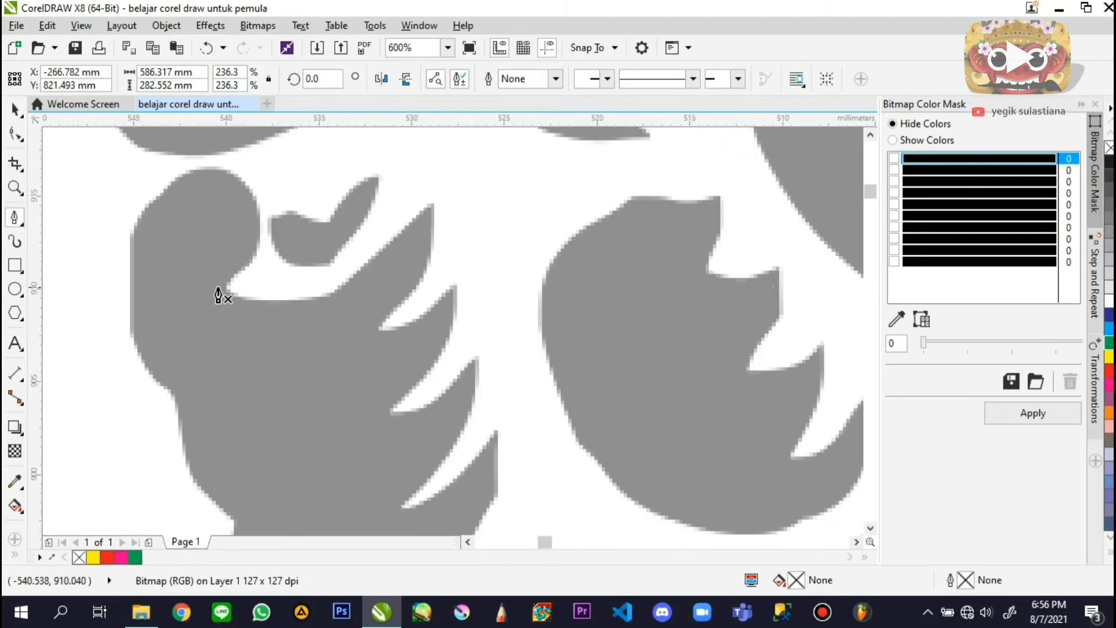
{"action": "scroll", "coordinate": [219, 294], "scroll_direction": "up", "scroll_amount": 1}
{"action": "scroll", "coordinate": [523, 299], "scroll_direction": "down", "scroll_amount": 1}
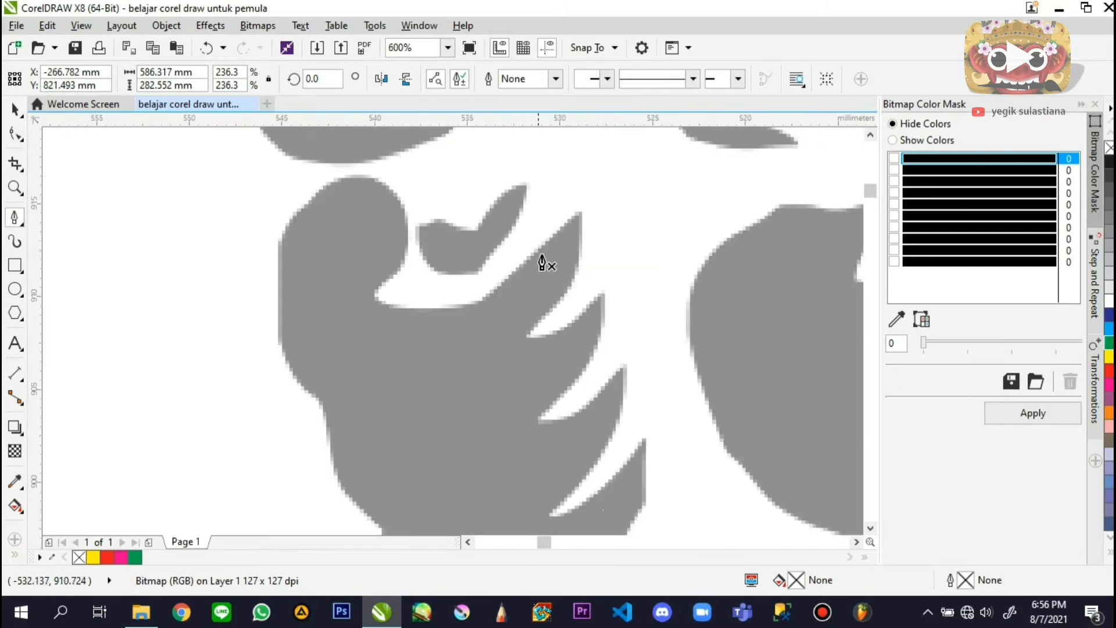
{"action": "left_click", "coordinate": [578, 212]}
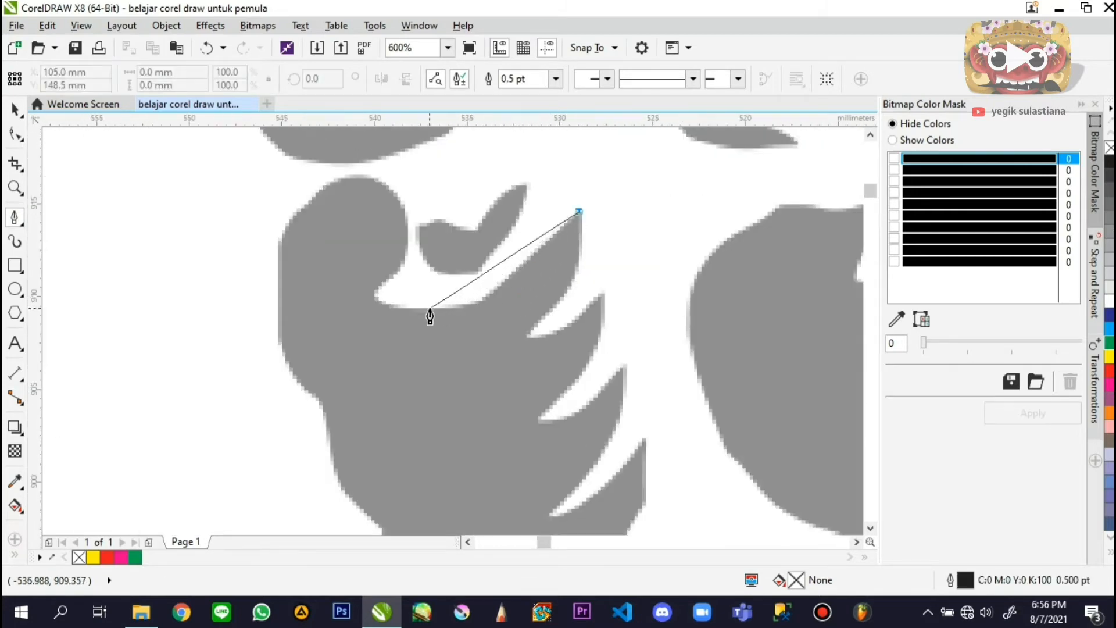
{"action": "mouse_move", "coordinate": [439, 307]}
{"action": "left_mouse_down"}
{"action": "mouse_move", "coordinate": [386, 318]}
{"action": "mouse_move", "coordinate": [369, 304]}
{"action": "left_mouse_up"}
{"action": "scroll", "coordinate": [374, 296], "scroll_direction": "up", "scroll_amount": 1}
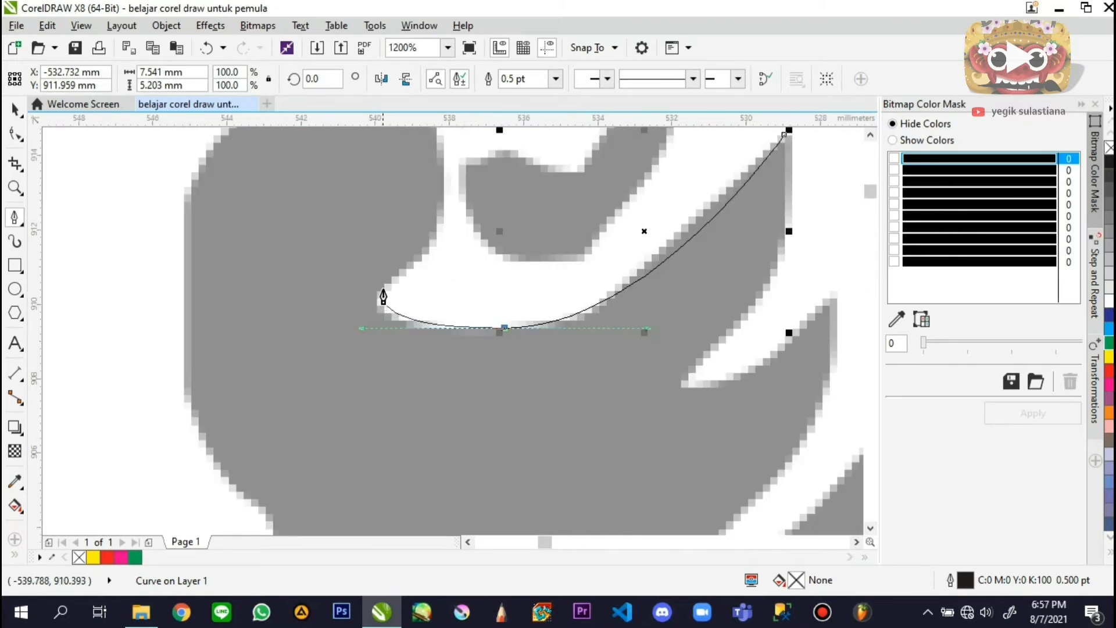
{"action": "left_click", "coordinate": [380, 298]}
{"action": "scroll", "coordinate": [384, 299], "scroll_direction": "down", "scroll_amount": 1}
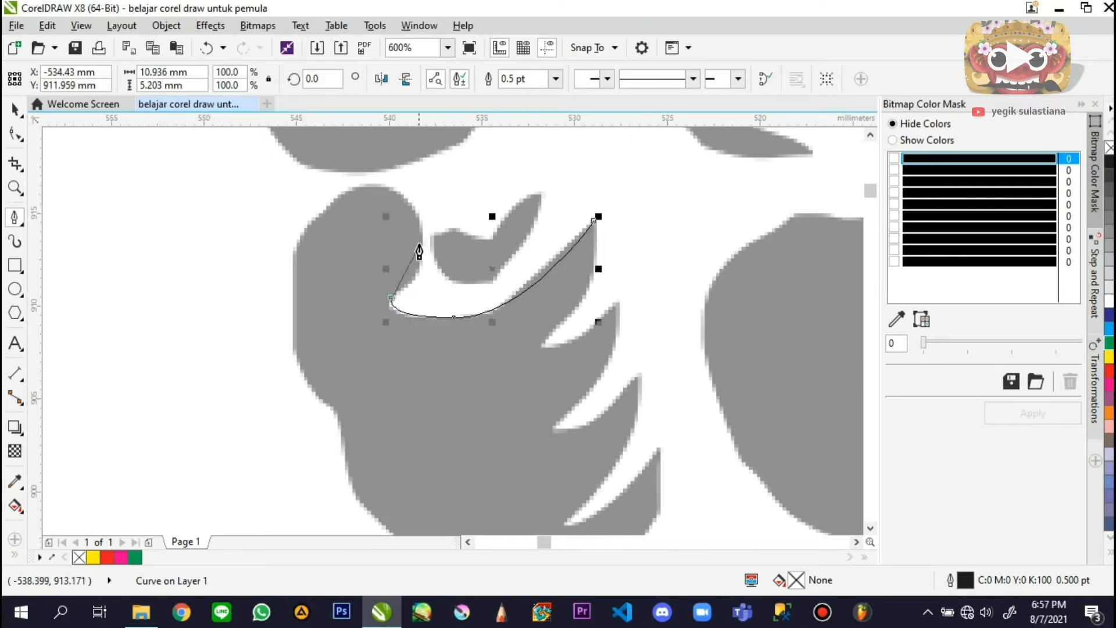
Continue the Pen path around the leaf's rounded head and down its outer left edge
{"action": "left_click_drag", "start_coordinate": [391, 190], "coordinate": [325, 171]}
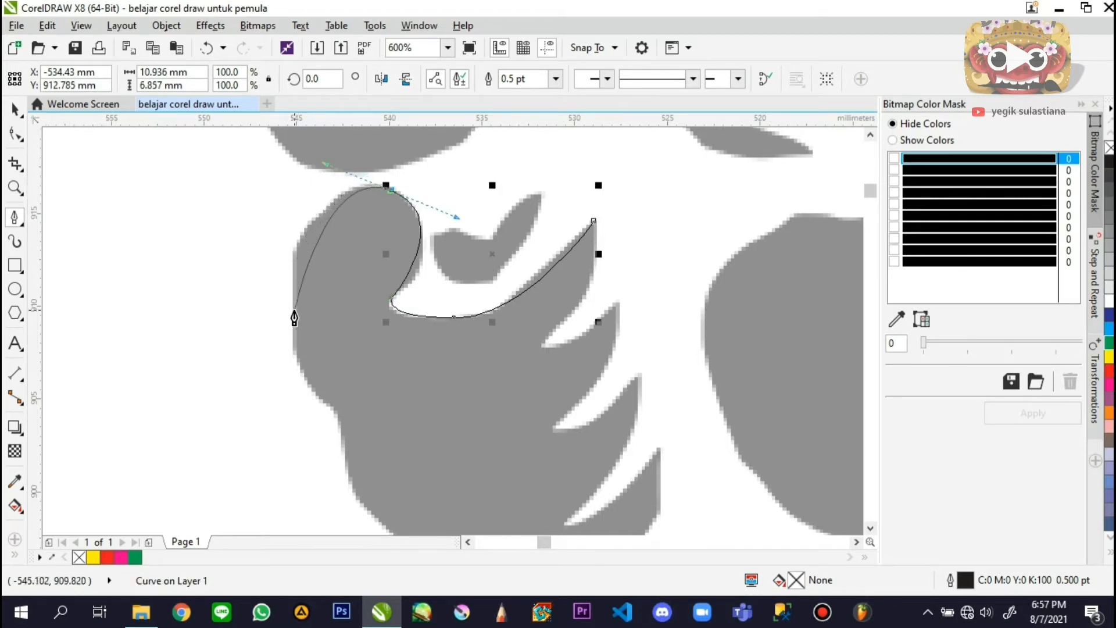
{"action": "left_click_drag", "start_coordinate": [295, 346], "coordinate": [319, 405]}
{"action": "left_click_drag", "start_coordinate": [335, 412], "coordinate": [432, 484]}
Trace the leaf's rounded bottom edge with curved Pen segments up toward the lowest spike
{"action": "scroll", "coordinate": [385, 329], "scroll_direction": "down", "scroll_amount": 1}
{"action": "scroll", "coordinate": [397, 422], "scroll_direction": "up", "scroll_amount": 1}
{"action": "scroll", "coordinate": [344, 406], "scroll_direction": "up", "scroll_amount": 1}
{"action": "scroll", "coordinate": [465, 407], "scroll_direction": "down", "scroll_amount": 2}
{"action": "scroll", "coordinate": [473, 403], "scroll_direction": "up", "scroll_amount": 2}
{"action": "left_click_drag", "start_coordinate": [478, 396], "coordinate": [574, 421]}
{"action": "left_click_drag", "start_coordinate": [729, 371], "coordinate": [801, 293]}
Trace both sides of the leaf's lowest spike, from its outer edge over the tip into the notch above it
{"action": "scroll", "coordinate": [517, 456], "scroll_direction": "down", "scroll_amount": 1}
{"action": "scroll", "coordinate": [624, 348], "scroll_direction": "up", "scroll_amount": 1}
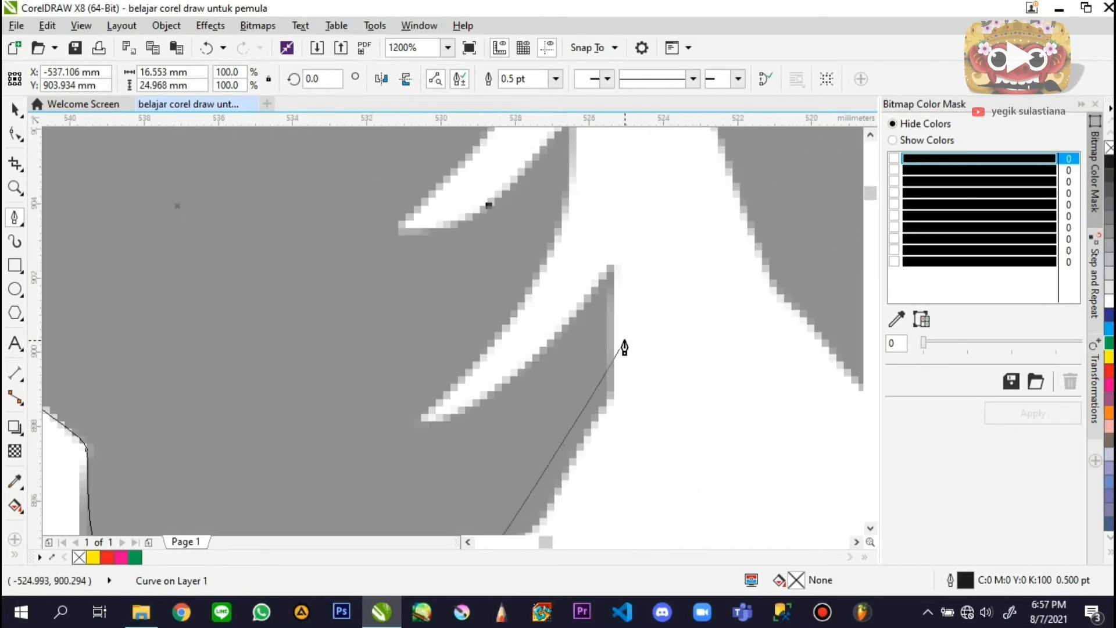
{"action": "left_click_drag", "start_coordinate": [610, 332], "coordinate": [608, 264]}
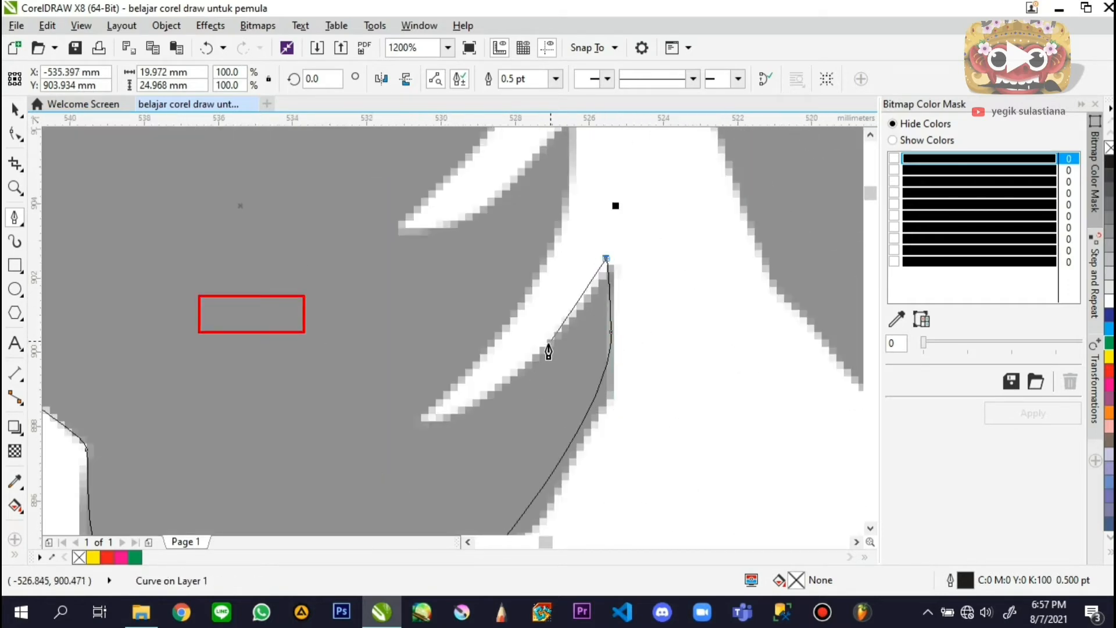
{"action": "left_click_drag", "start_coordinate": [424, 419], "coordinate": [448, 395]}
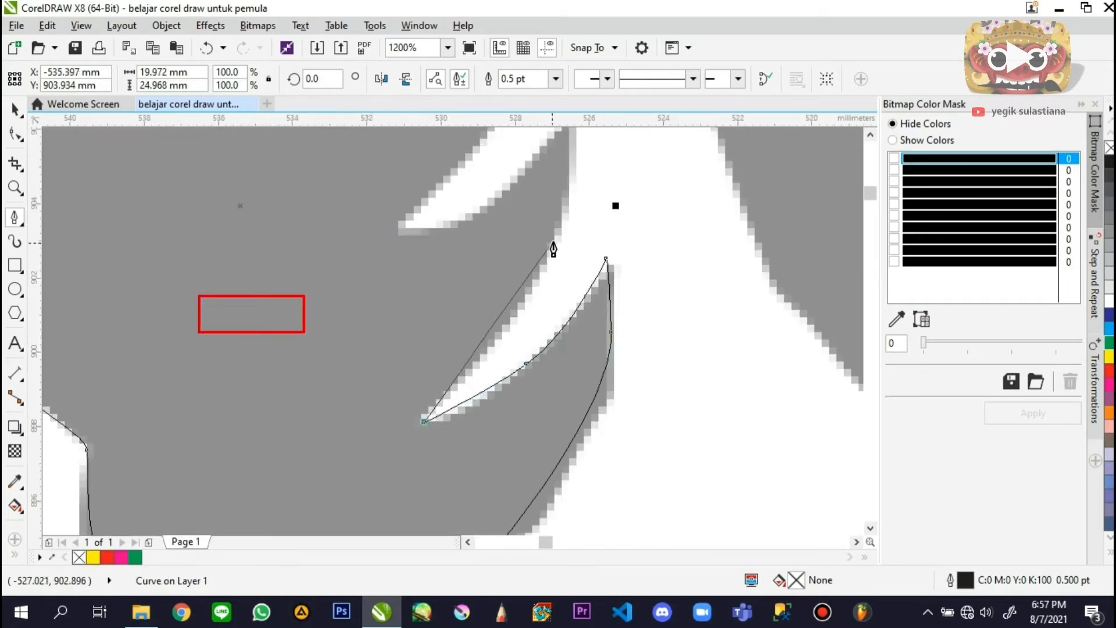
Trace the leaf's second spike from the bottom, over its tip and into the next notch
{"action": "left_click_drag", "start_coordinate": [552, 241], "coordinate": [570, 175]}
{"action": "scroll", "coordinate": [565, 294], "scroll_direction": "down", "scroll_amount": 1}
{"action": "scroll", "coordinate": [566, 212], "scroll_direction": "up", "scroll_amount": 1}
{"action": "left_click", "coordinate": [563, 208]}
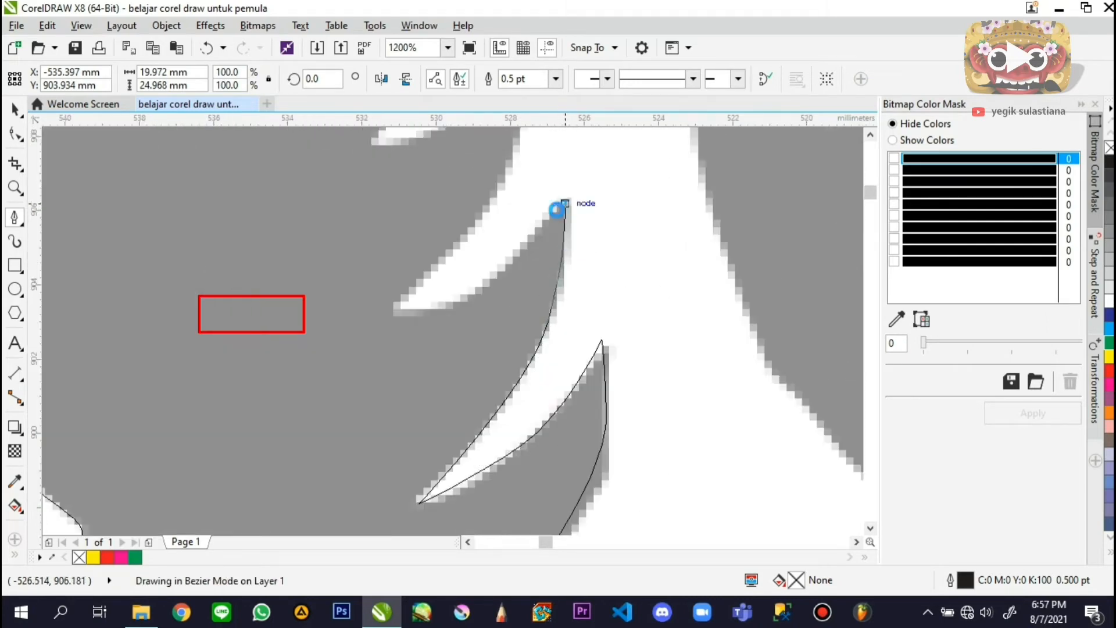
{"action": "left_click_drag", "start_coordinate": [448, 303], "coordinate": [372, 319]}
{"action": "scroll", "coordinate": [373, 399], "scroll_direction": "down", "scroll_amount": 2}
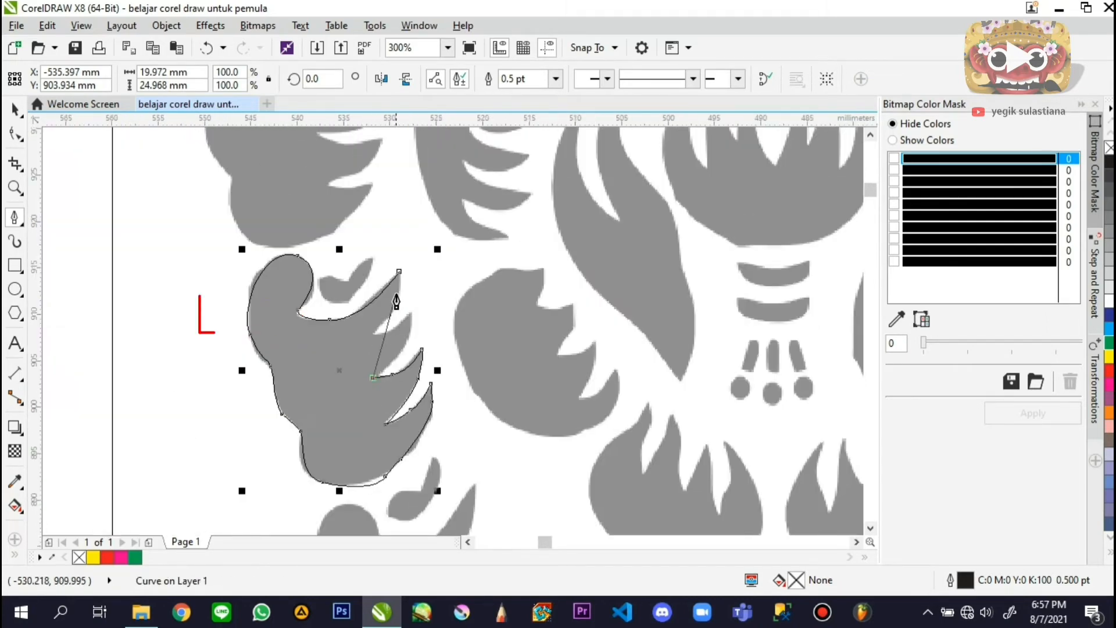
Trace the leaf's third spike from the bottom with curved Pen segments, over its tip and into the notch above
{"action": "scroll", "coordinate": [395, 291], "scroll_direction": "up", "scroll_amount": 2}
{"action": "scroll", "coordinate": [451, 339], "scroll_direction": "down", "scroll_amount": 1}
{"action": "scroll", "coordinate": [446, 426], "scroll_direction": "up", "scroll_amount": 1}
{"action": "left_click_drag", "start_coordinate": [433, 422], "coordinate": [453, 303]}
{"action": "left_click", "coordinate": [446, 293]}
{"action": "left_click_drag", "start_coordinate": [372, 366], "coordinate": [338, 388]}
{"action": "left_click", "coordinate": [273, 385]}
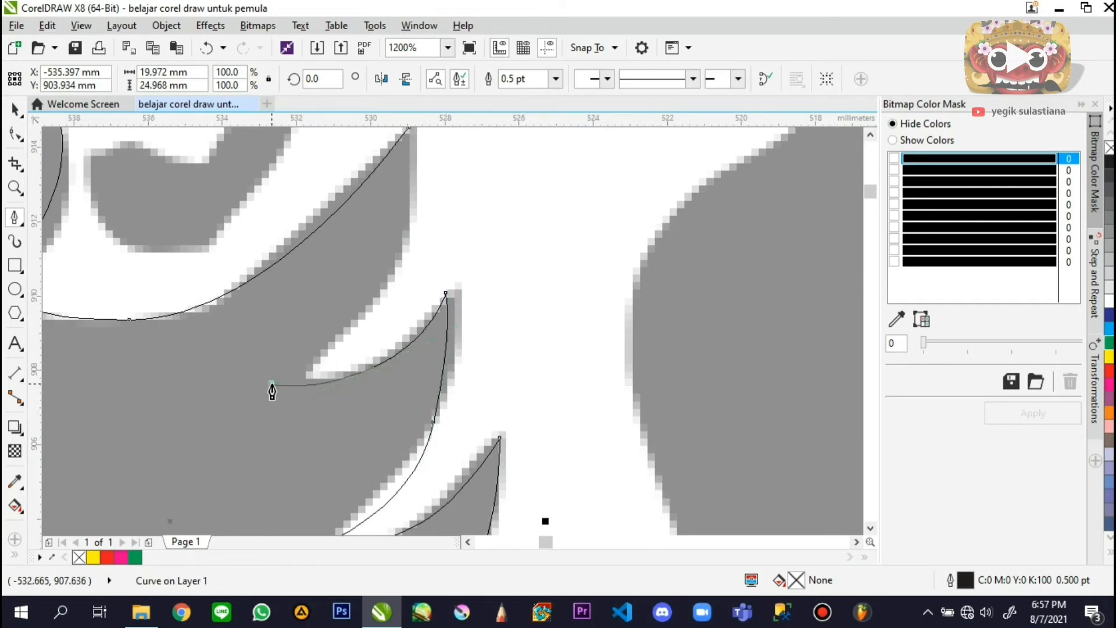
Trace the outer edge of the leaf's topmost spike and close the Pen path at the starting node on its tip
{"action": "left_click_drag", "start_coordinate": [398, 258], "coordinate": [413, 203]}
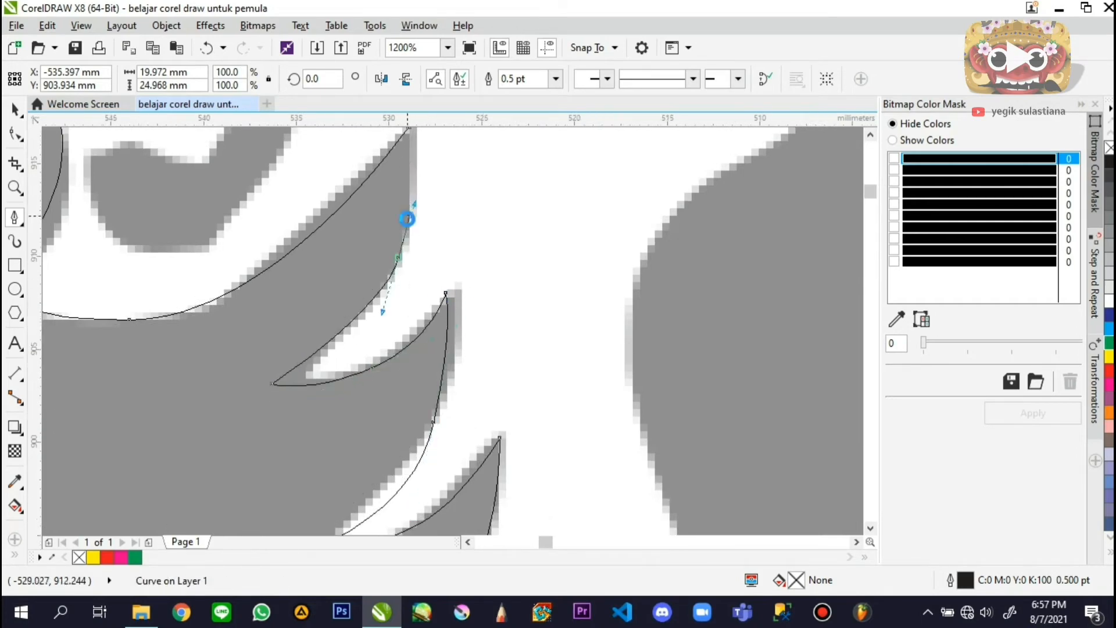
{"action": "scroll", "coordinate": [416, 192], "scroll_direction": "down", "scroll_amount": 1}
{"action": "scroll", "coordinate": [423, 177], "scroll_direction": "up", "scroll_amount": 2}
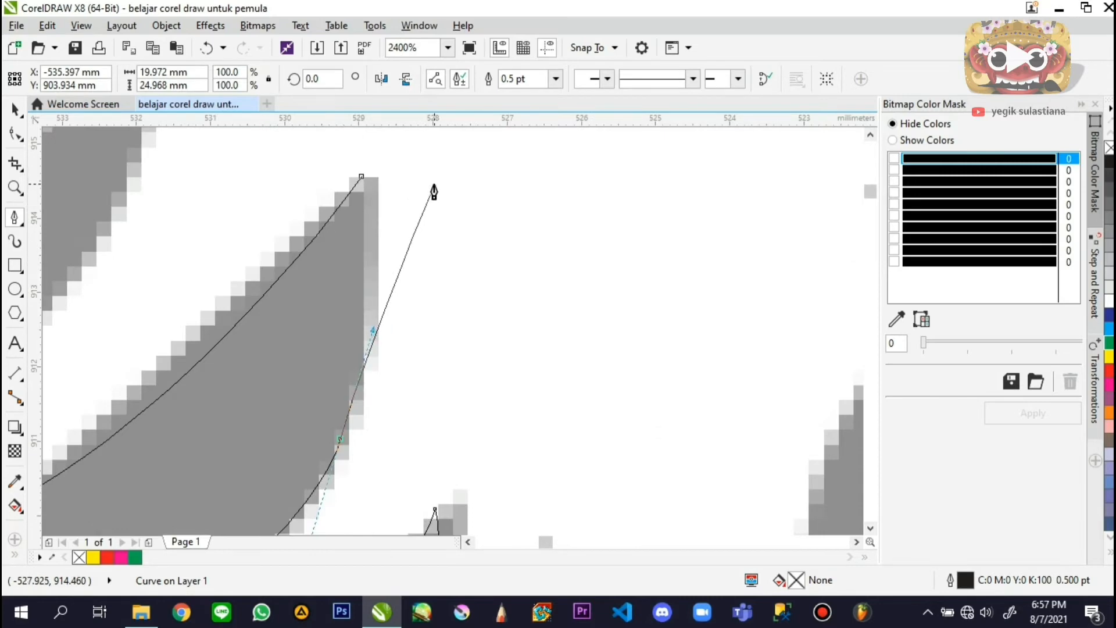
{"action": "left_click", "coordinate": [362, 177]}
{"action": "scroll", "coordinate": [429, 220], "scroll_direction": "down", "scroll_amount": 2}
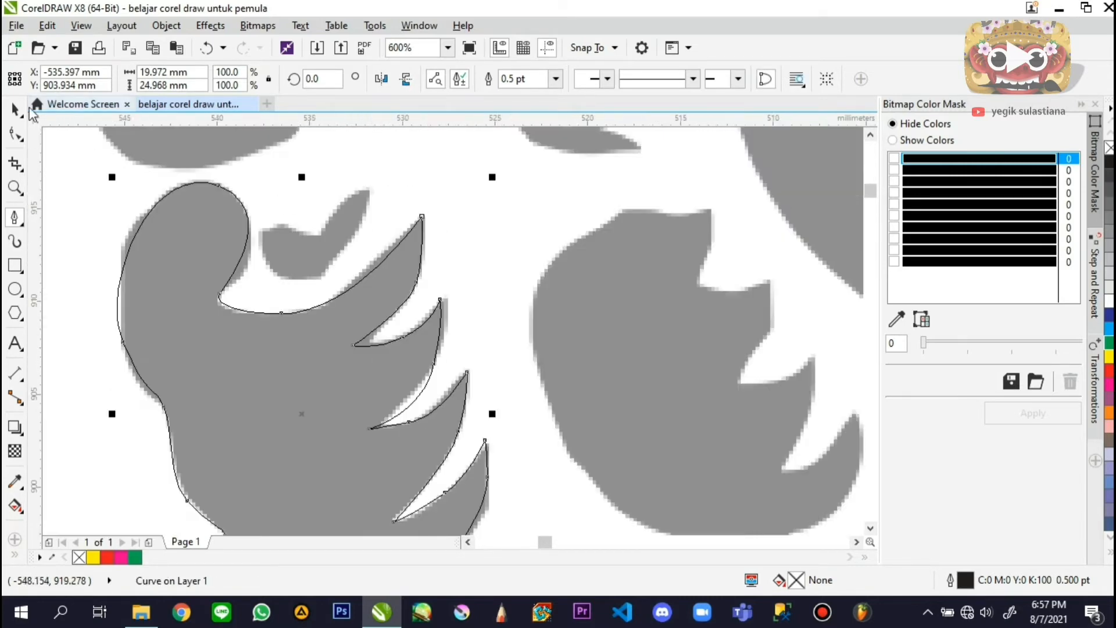
Leave the Pen tool for the Pick tool and switch the document display from Wireframe to Normal view
{"action": "left_click", "coordinate": [14, 109]}
{"action": "scroll", "coordinate": [363, 361], "scroll_direction": "down", "scroll_amount": 2}
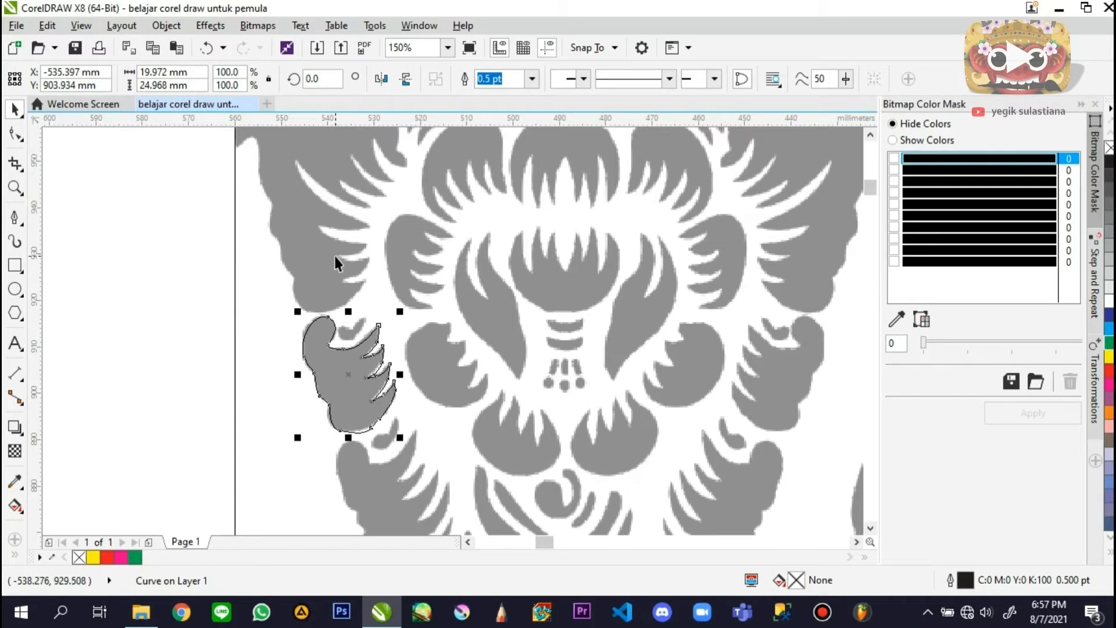
{"action": "left_click", "coordinate": [80, 26]}
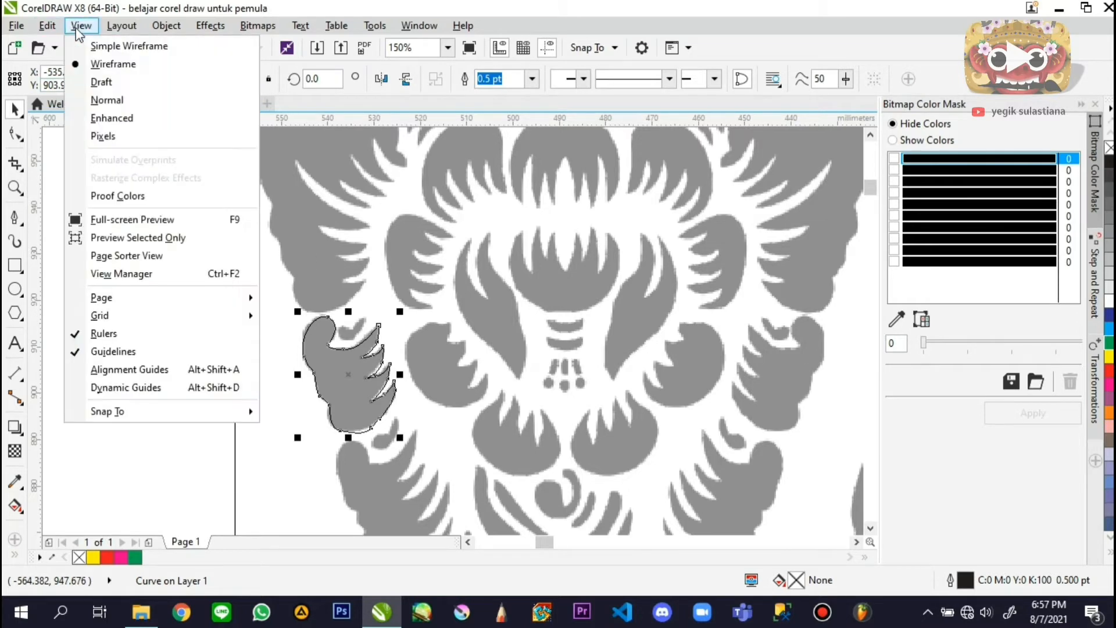
{"action": "left_click", "coordinate": [99, 100]}
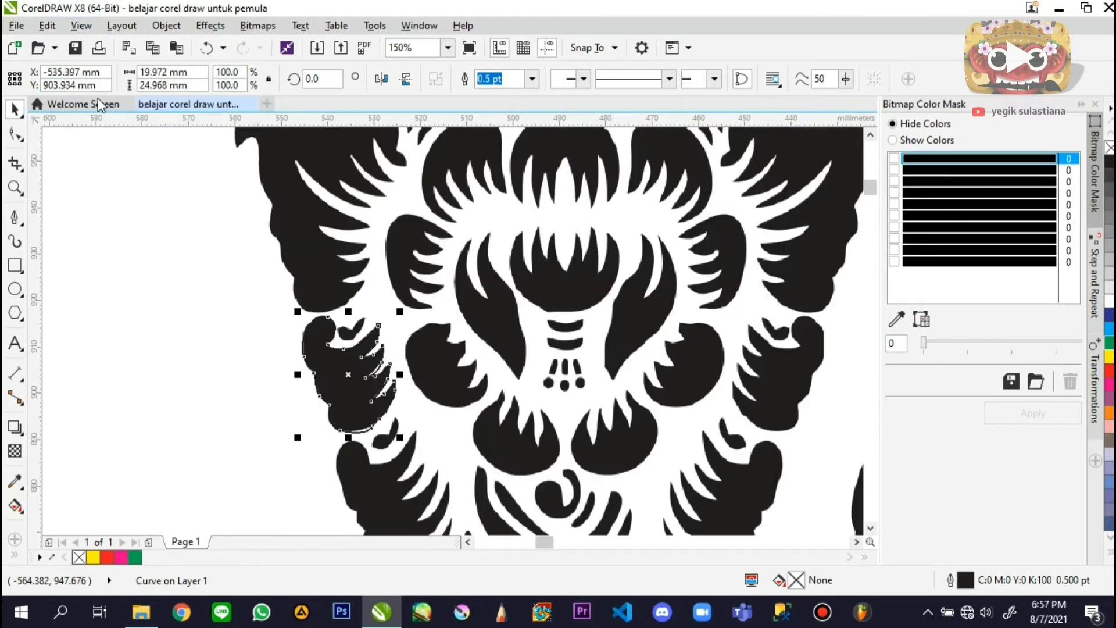
Move the ornament bitmap sideways to the right so it clears the traced leaf
{"action": "scroll", "coordinate": [291, 256], "scroll_direction": "down", "scroll_amount": 2}
{"action": "scroll", "coordinate": [301, 241], "scroll_direction": "down", "scroll_amount": 3}
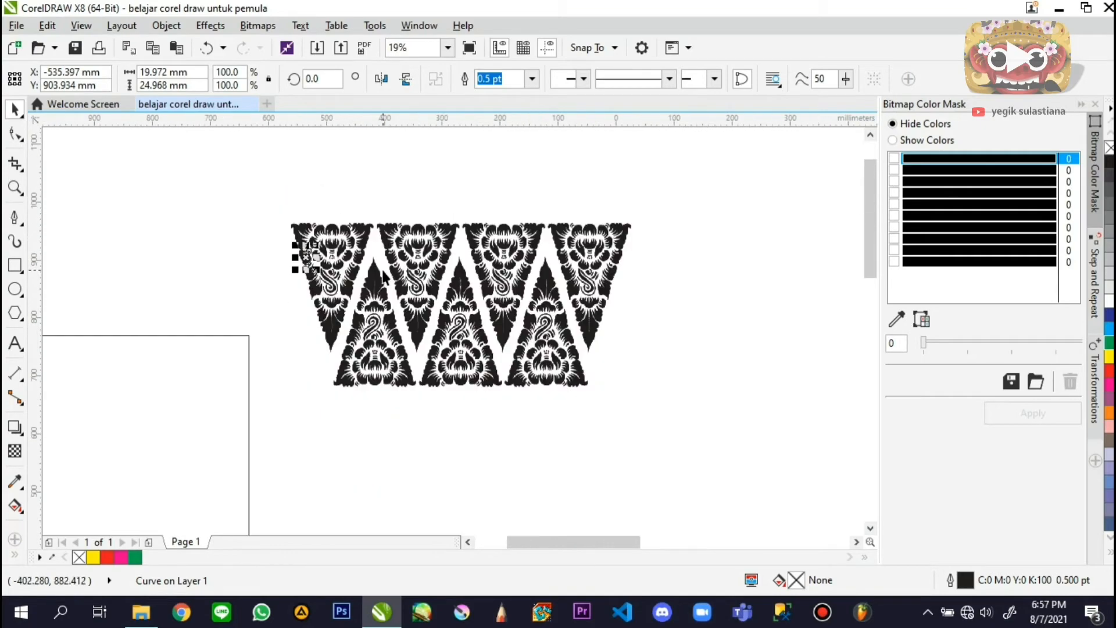
{"action": "left_click_drag", "start_coordinate": [410, 256], "coordinate": [566, 254]}
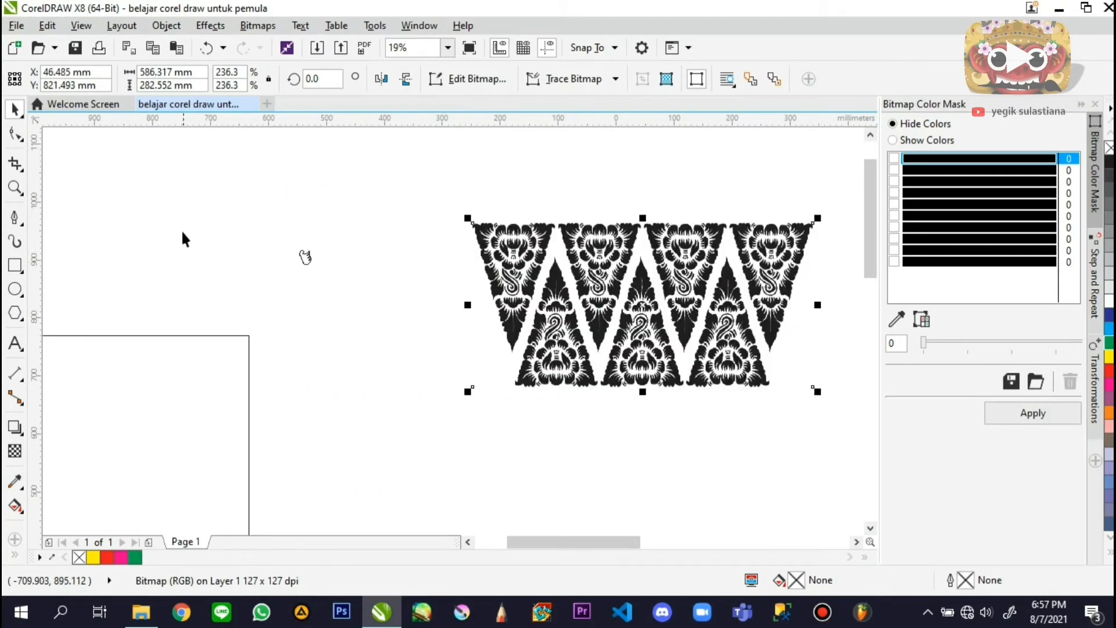
Fill the traced leaf curve with red (C:0 M:100 Y:100 K:0)
{"action": "left_click", "coordinate": [302, 256]}
{"action": "scroll", "coordinate": [269, 256], "scroll_direction": "up", "scroll_amount": 3}
{"action": "scroll", "coordinate": [268, 253], "scroll_direction": "up", "scroll_amount": 2}
{"action": "scroll", "coordinate": [645, 302], "scroll_direction": "up", "scroll_amount": 1}
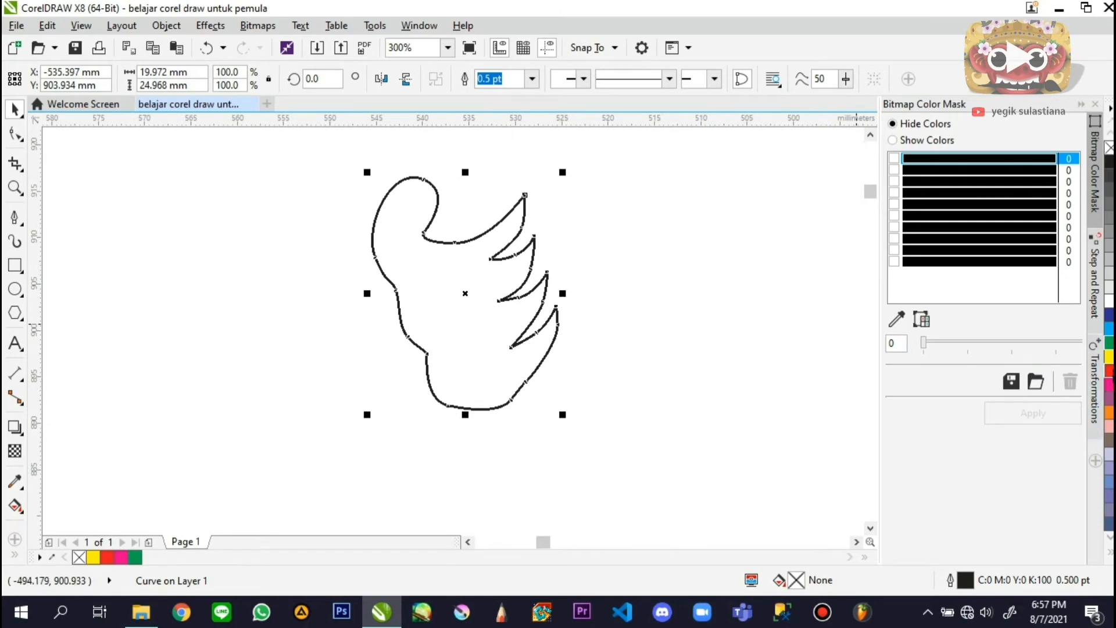
{"action": "left_click", "coordinate": [1108, 371]}
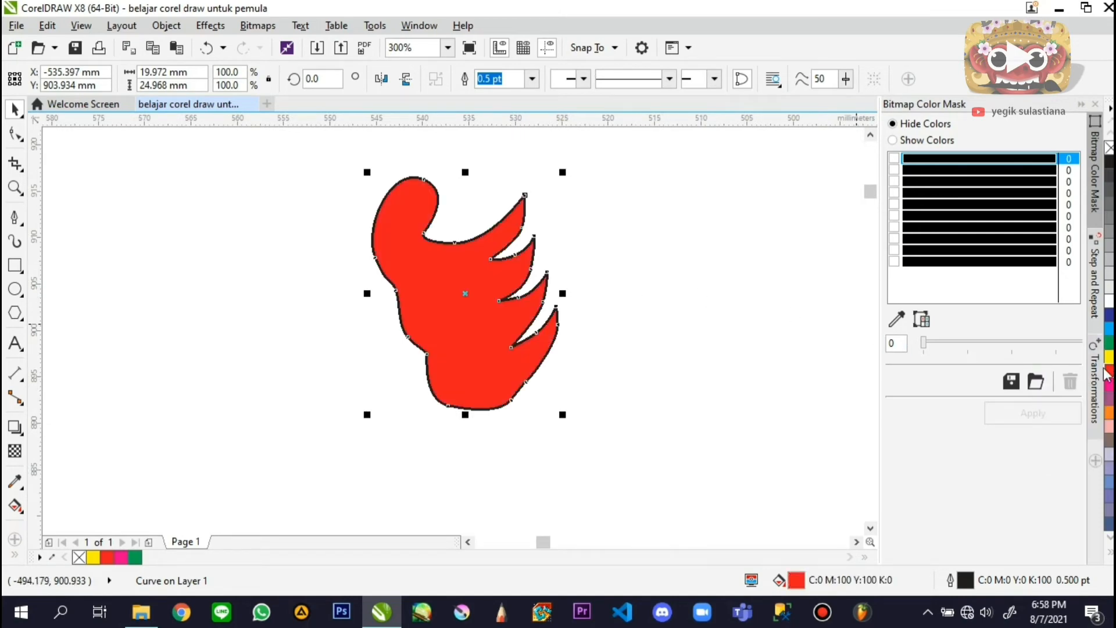
{"action": "left_click", "coordinate": [361, 287]}
{"action": "scroll", "coordinate": [361, 286], "scroll_direction": "down", "scroll_amount": 2}
{"action": "left_click", "coordinate": [383, 286]}
{"action": "scroll", "coordinate": [386, 289], "scroll_direction": "up", "scroll_amount": 3}
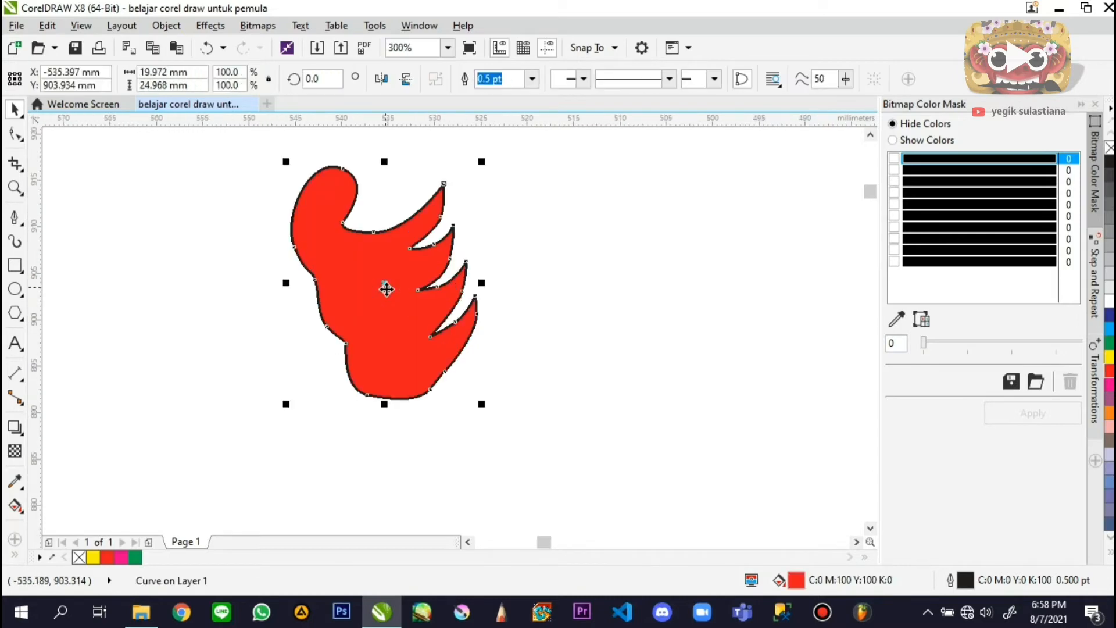
{"action": "scroll", "coordinate": [357, 378], "scroll_direction": "down", "scroll_amount": 2}
{"action": "key", "text": "Escape"}
{"action": "scroll", "coordinate": [368, 340], "scroll_direction": "up", "scroll_amount": 2}
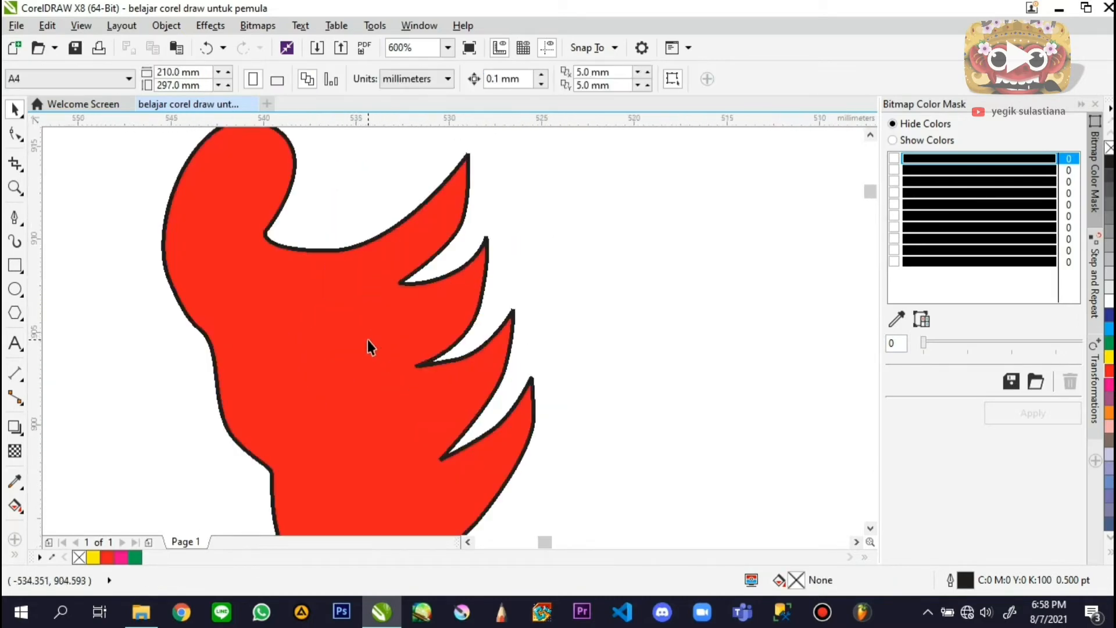
Remove the outline from the red leaf, and undo the removal
{"action": "left_click", "coordinate": [367, 339]}
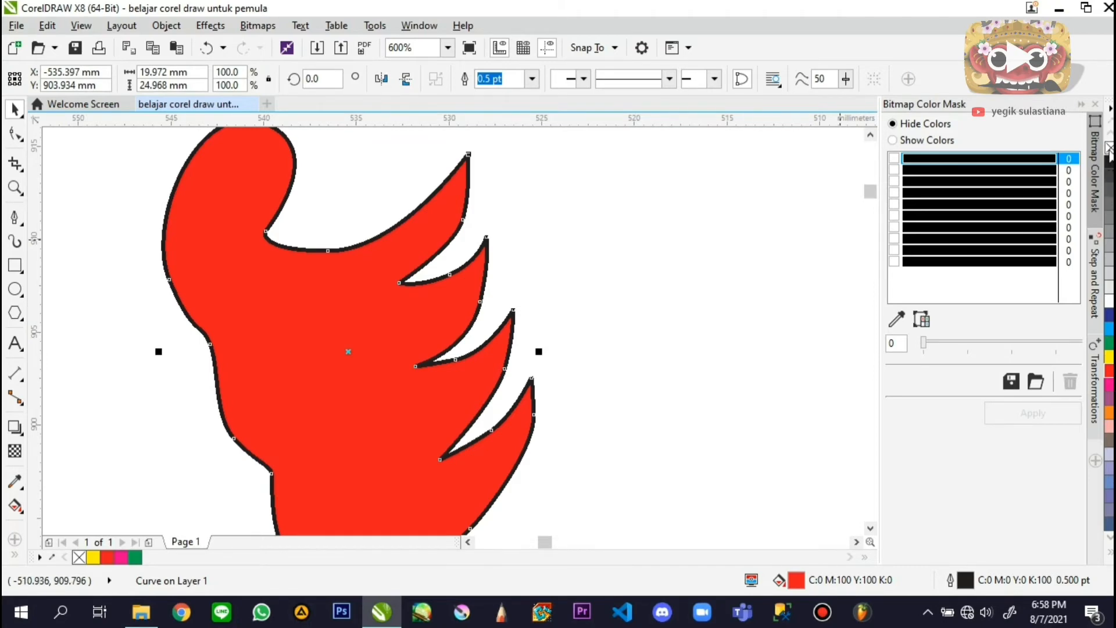
{"action": "right_click", "coordinate": [1109, 151]}
{"action": "key", "text": "Escape"}
{"action": "scroll", "coordinate": [447, 304], "scroll_direction": "down", "scroll_amount": 1}
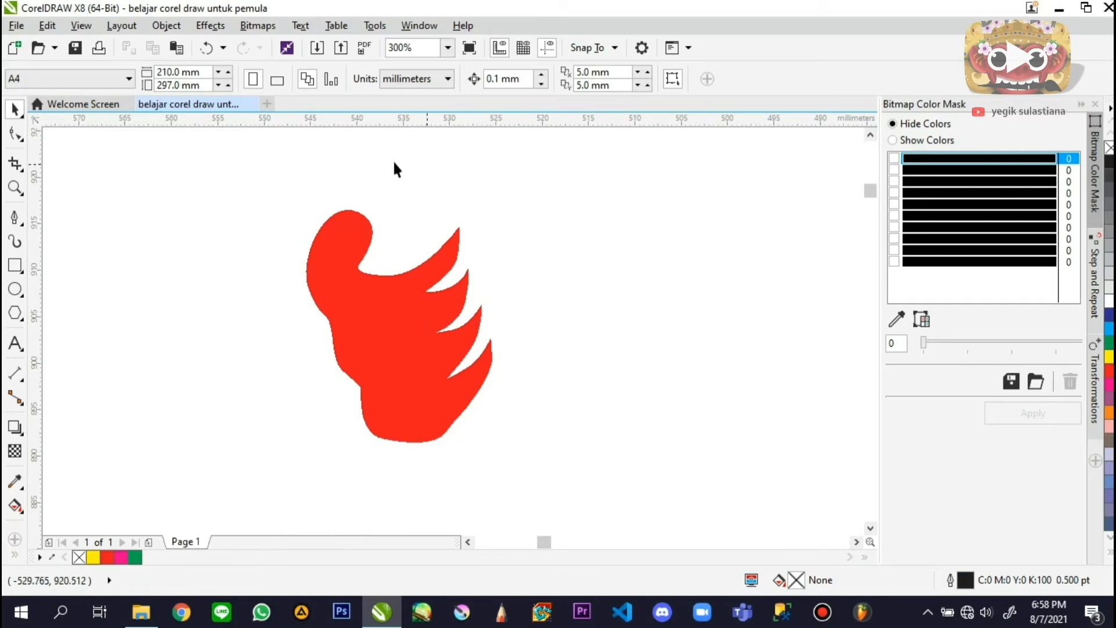
{"action": "left_click", "coordinate": [412, 349]}
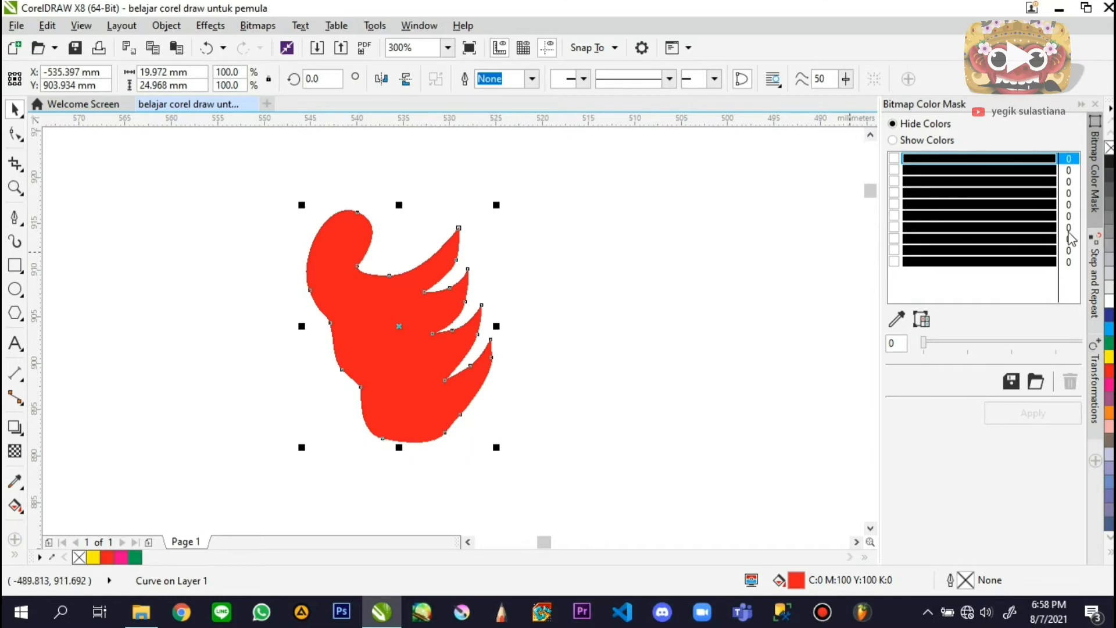
{"action": "scroll", "coordinate": [363, 247], "scroll_direction": "up", "scroll_amount": 1}
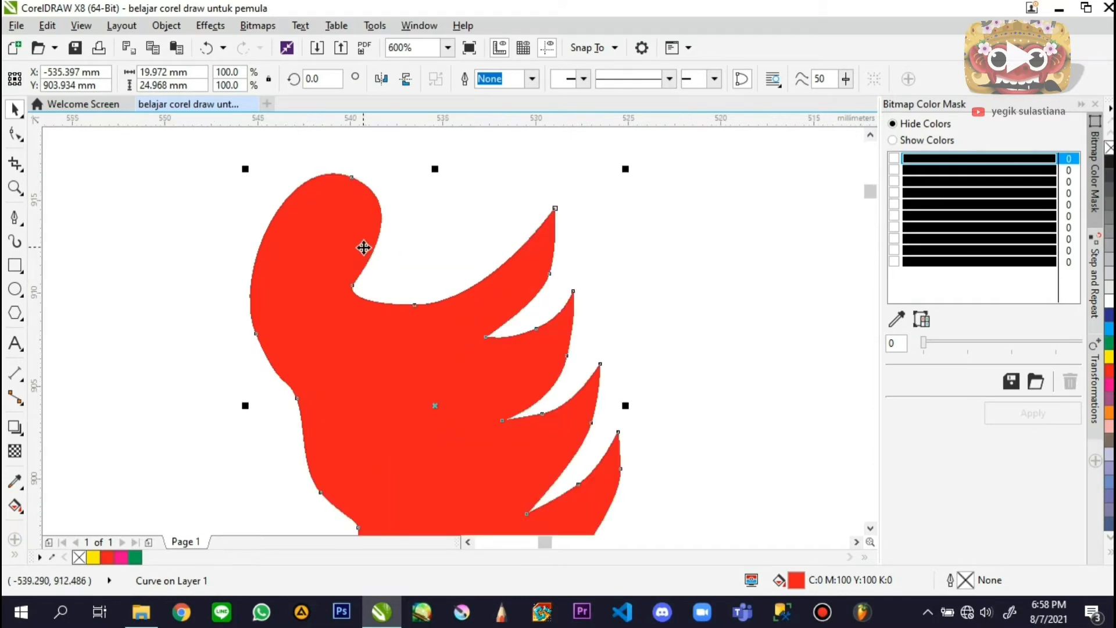
{"action": "key", "text": "ctrl+z"}
{"action": "left_click", "coordinate": [724, 249]}
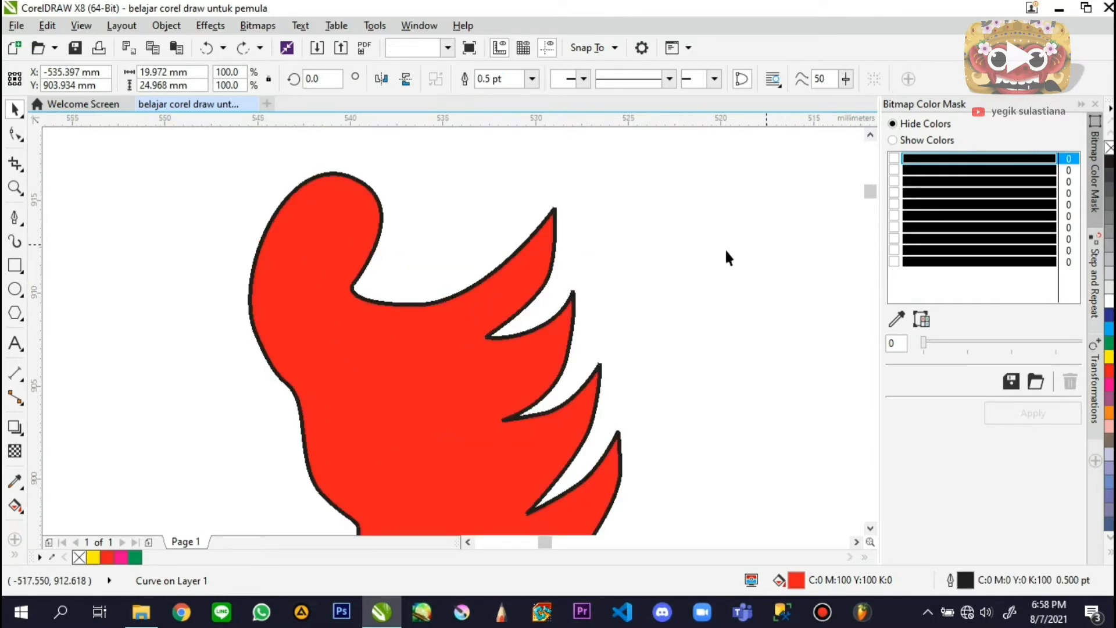
Recolour the red leaf's outline yellow (C:0 M:0 Y:100 K:0), and undo the change
{"action": "left_click", "coordinate": [553, 256]}
{"action": "scroll", "coordinate": [1109, 343], "scroll_direction": "down", "scroll_amount": 6}
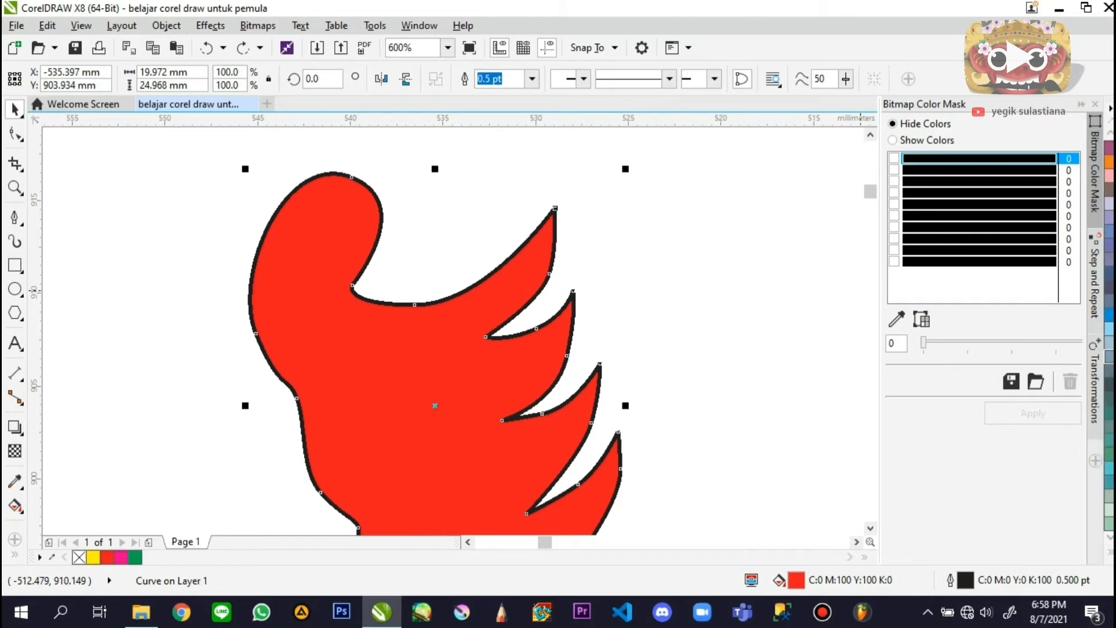
{"action": "scroll", "coordinate": [1109, 360], "scroll_direction": "up", "scroll_amount": 6}
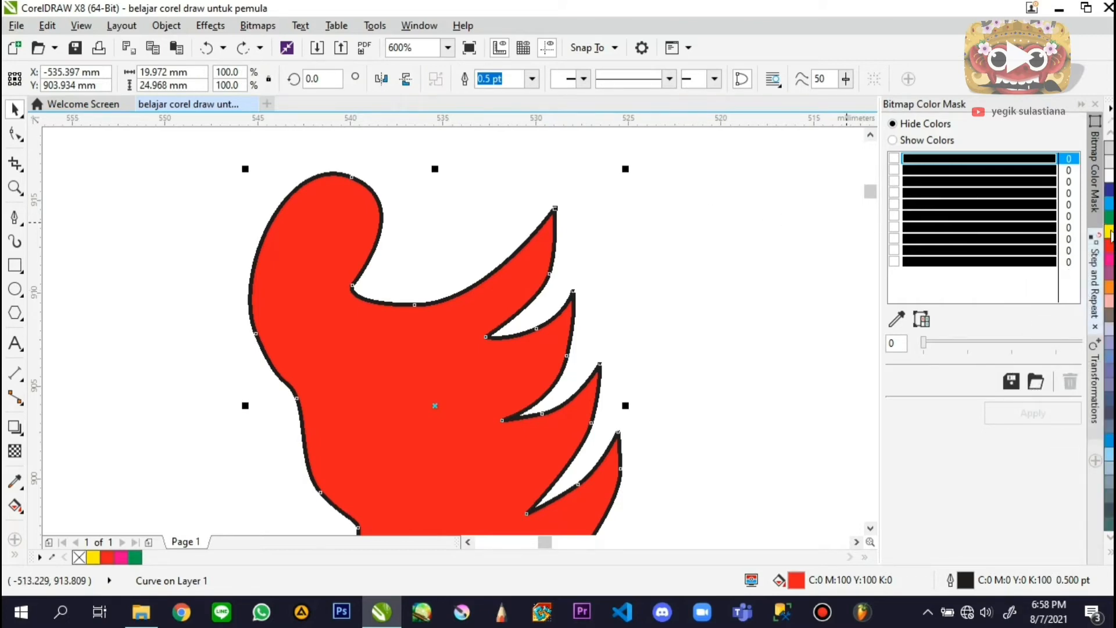
{"action": "right_click", "coordinate": [1109, 232]}
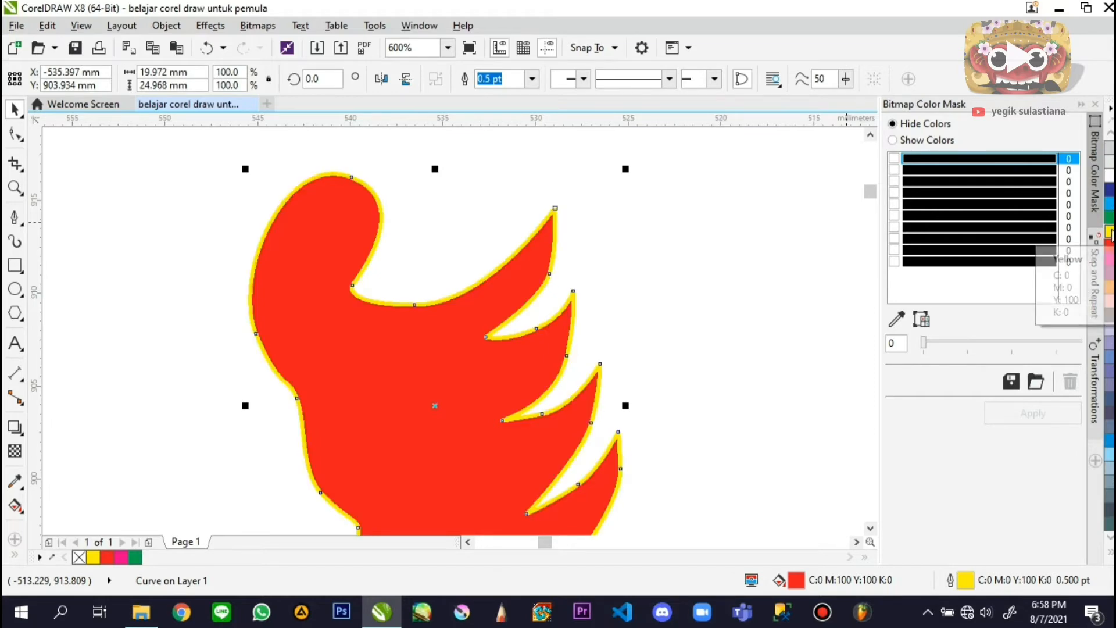
{"action": "left_click", "coordinate": [852, 226]}
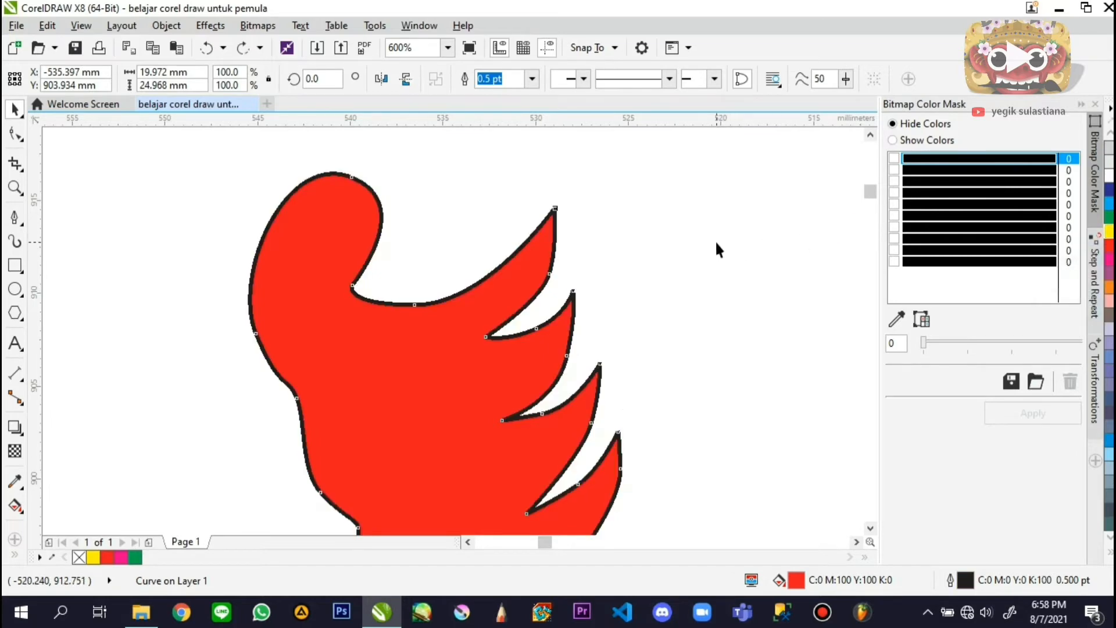
Enlarge the red leaf proportionally in the space beside the ornament bitmap and deselect it
{"action": "scroll", "coordinate": [542, 228], "scroll_direction": "down", "scroll_amount": 3}
{"action": "scroll", "coordinate": [541, 244], "scroll_direction": "down", "scroll_amount": 2}
{"action": "left_click_drag", "start_coordinate": [494, 209], "coordinate": [600, 328]}
{"action": "left_click", "coordinate": [532, 247]}
{"action": "left_click", "coordinate": [527, 240]}
{"action": "scroll", "coordinate": [505, 266], "scroll_direction": "down", "scroll_amount": 1}
{"action": "left_click", "coordinate": [445, 256]}
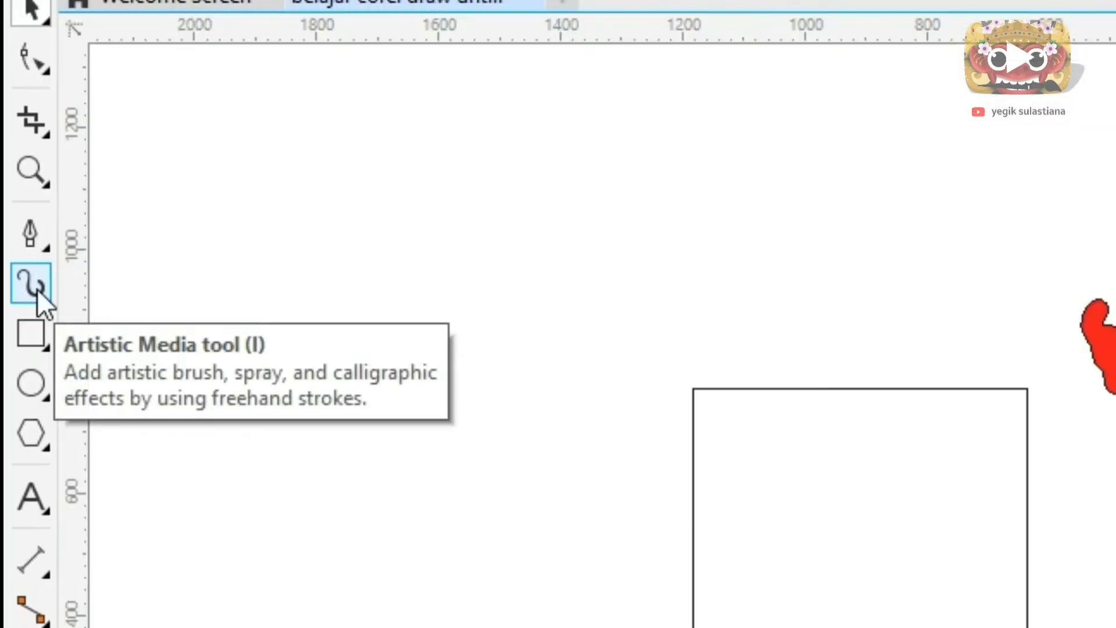
Paint a wavy Texture brushstroke 32.0 mm wide with the Artistic Media tool in the empty area left of the large rectangle
{"action": "left_click", "coordinate": [37, 288]}
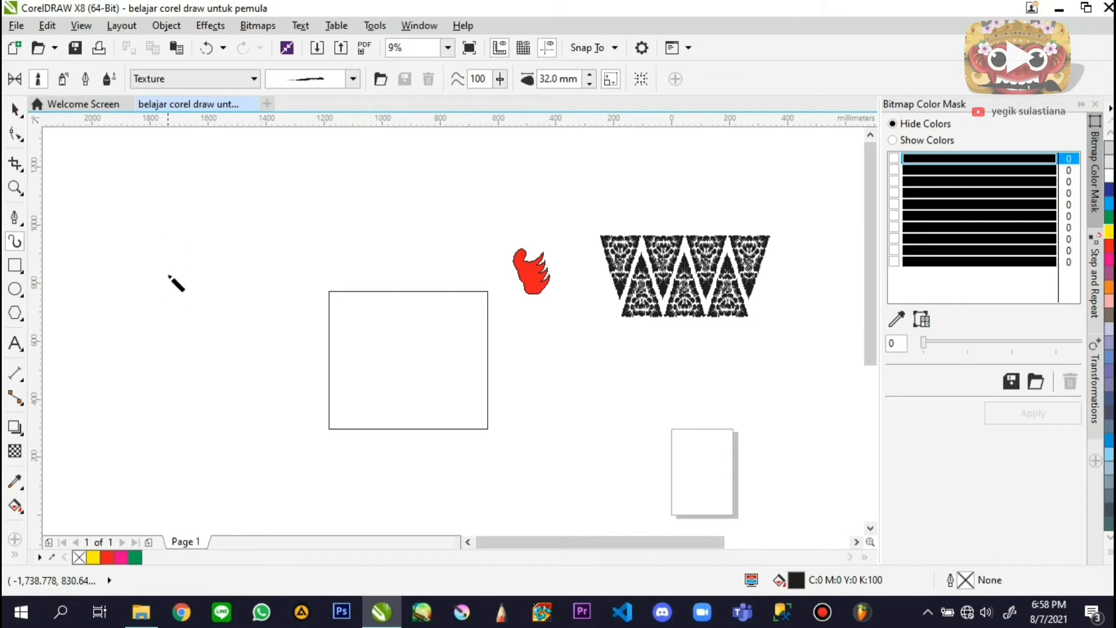
{"action": "scroll", "coordinate": [164, 293], "scroll_direction": "up", "scroll_amount": 2}
{"action": "left_click_drag", "start_coordinate": [154, 288], "coordinate": [343, 305]}
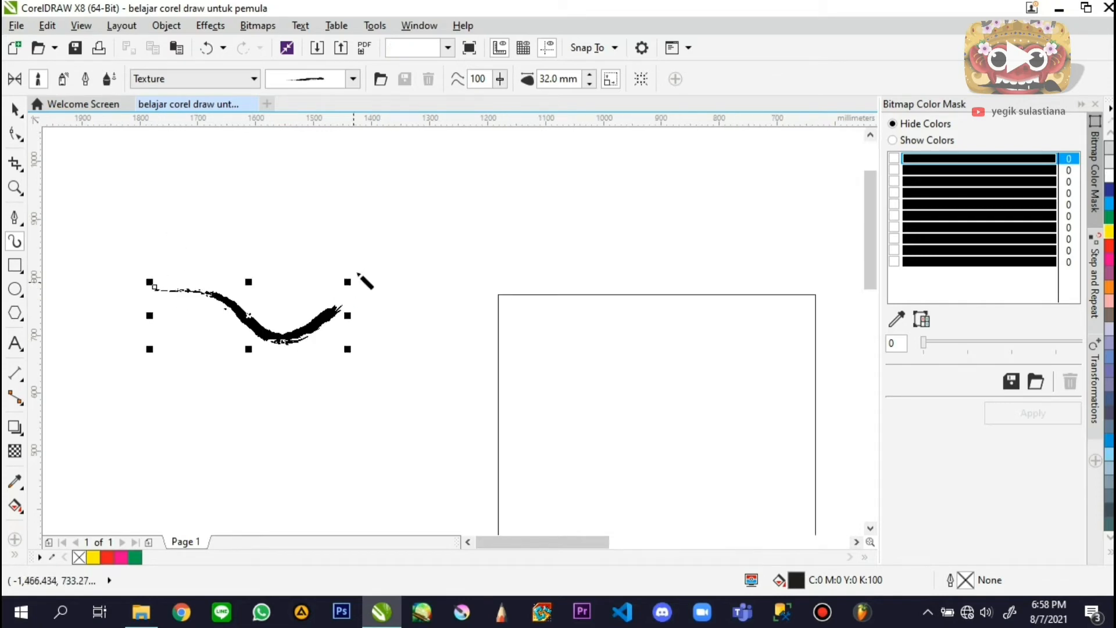
Paint several more short curved Artistic Media strokes around the first one and across the large rectangle
{"action": "mouse_move", "coordinate": [355, 264]}
{"action": "left_mouse_down"}
{"action": "mouse_move", "coordinate": [394, 253]}
{"action": "mouse_move", "coordinate": [489, 229]}
{"action": "left_mouse_up"}
{"action": "mouse_move", "coordinate": [504, 217]}
{"action": "left_mouse_down"}
{"action": "mouse_move", "coordinate": [606, 249]}
{"action": "mouse_move", "coordinate": [596, 253]}
{"action": "left_mouse_up"}
{"action": "mouse_move", "coordinate": [547, 270]}
{"action": "left_mouse_down"}
{"action": "mouse_move", "coordinate": [523, 323]}
{"action": "mouse_move", "coordinate": [393, 357]}
{"action": "left_mouse_up"}
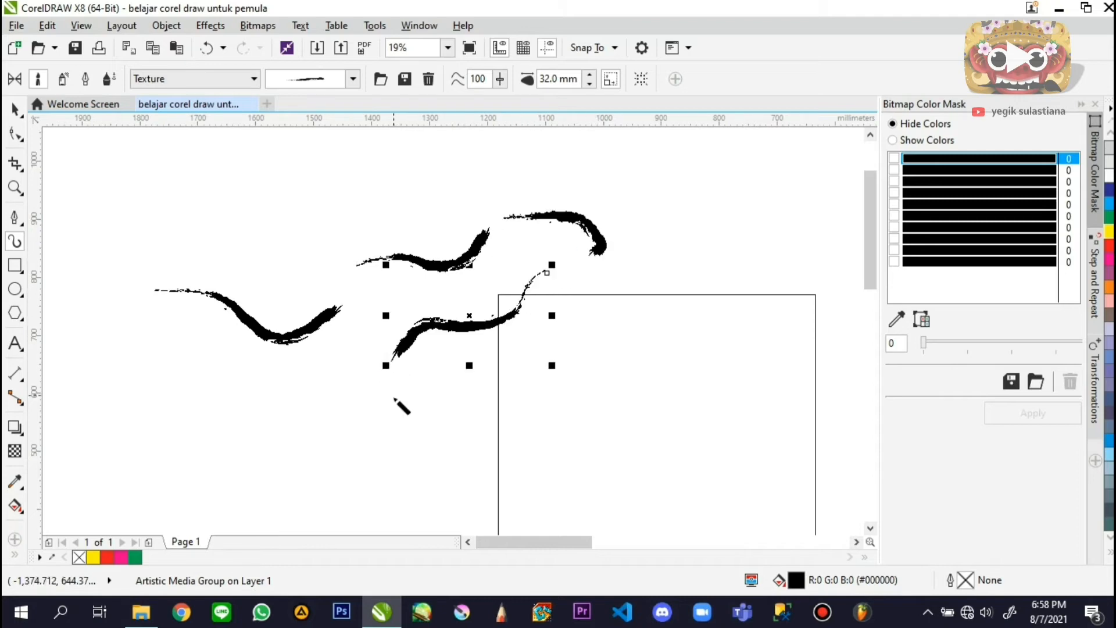
{"action": "left_click_drag", "start_coordinate": [389, 395], "coordinate": [238, 410]}
{"action": "mouse_move", "coordinate": [197, 440]}
{"action": "left_mouse_down"}
{"action": "mouse_move", "coordinate": [305, 445]}
{"action": "mouse_move", "coordinate": [648, 417]}
{"action": "left_mouse_up"}
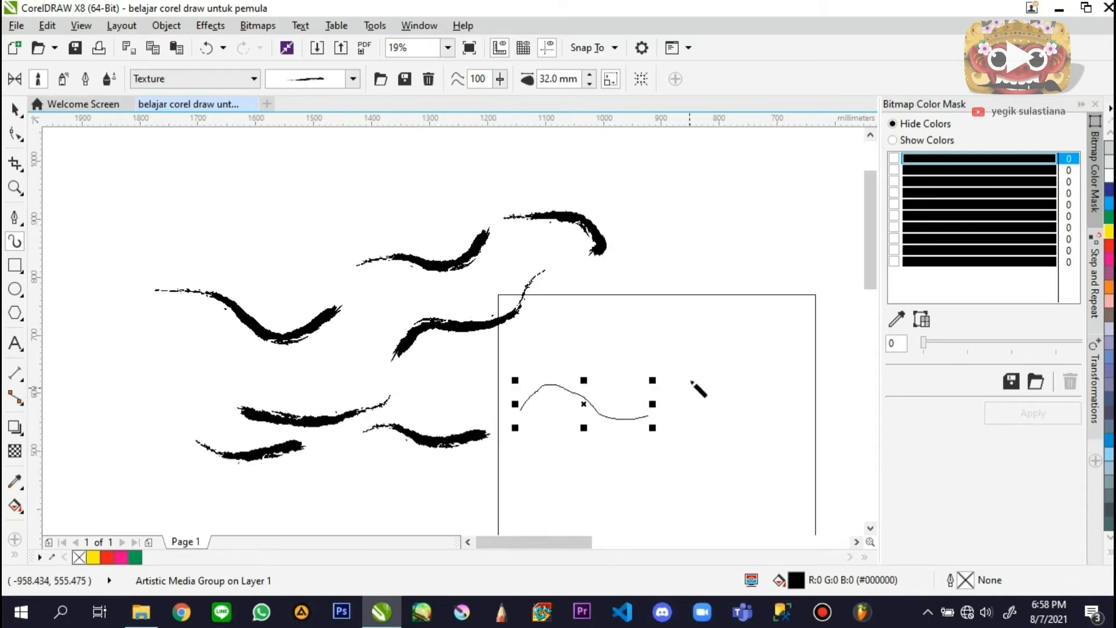
{"action": "mouse_move", "coordinate": [675, 333]}
{"action": "left_mouse_down"}
{"action": "mouse_move", "coordinate": [755, 355]}
{"action": "mouse_move", "coordinate": [628, 387]}
{"action": "left_mouse_up"}
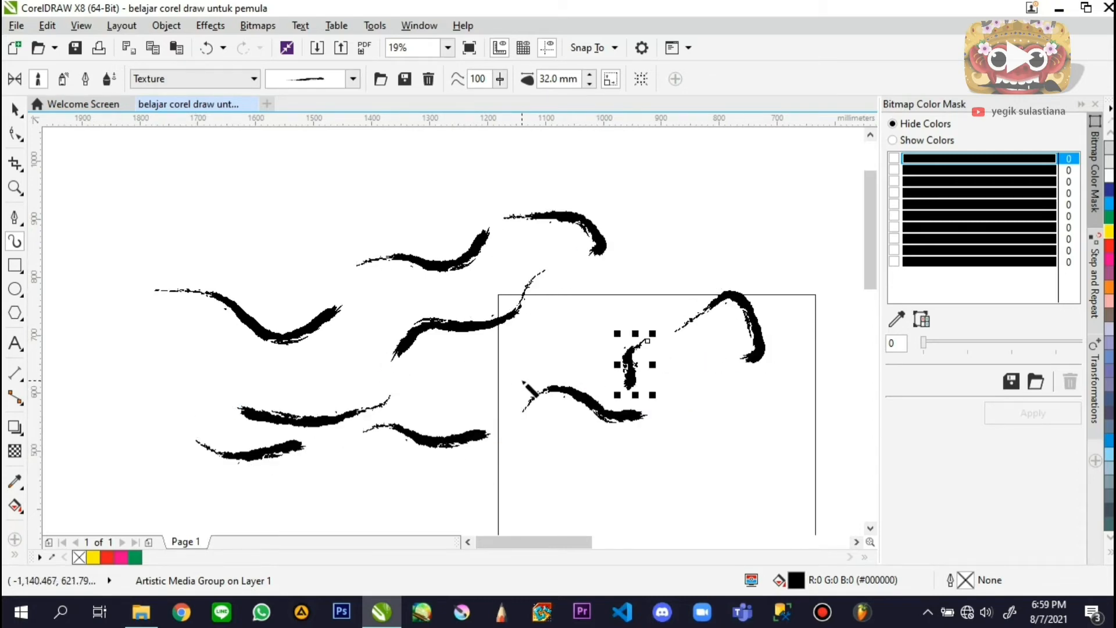
Undo all the Artistic Media strokes painted after the first wavy one
{"action": "key", "text": "ctrl+z"}
{"action": "key", "text": "ctrl+z"}
{"action": "key", "text": "ctrl+z"}
{"action": "key", "text": "ctrl+z"}
{"action": "key", "text": "ctrl+z"}
{"action": "key", "text": "ctrl+z"}
{"action": "key", "text": "ctrl+z"}
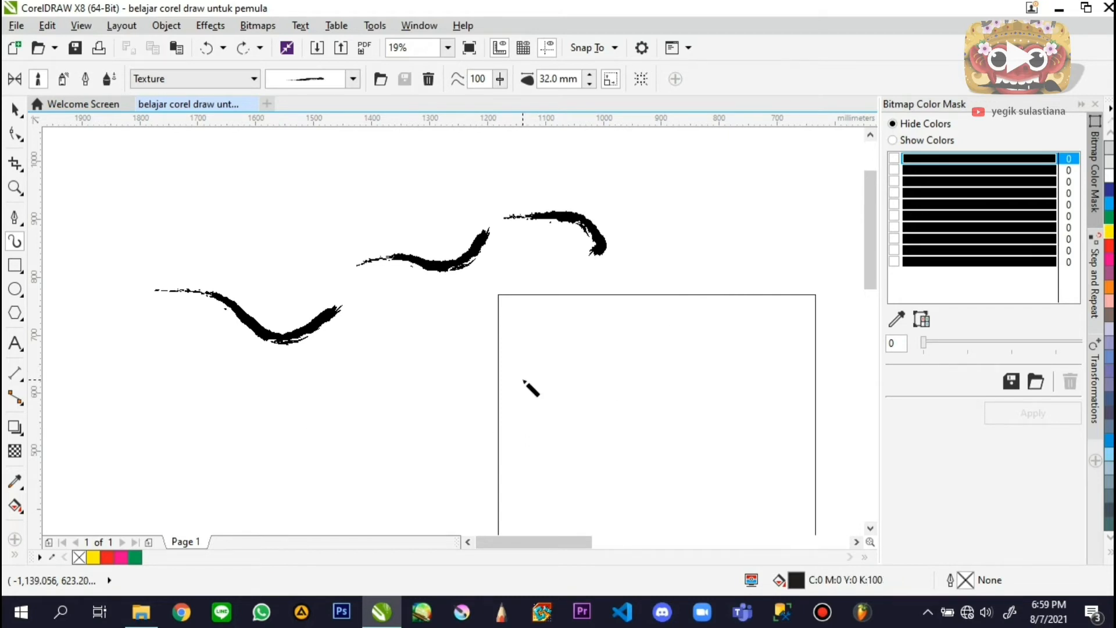
{"action": "key", "text": "ctrl+z"}
{"action": "key", "text": "ctrl+z"}
Paint a second, longer wavy Texture brushstroke 32.0 mm wide just below the first stroke
{"action": "scroll", "coordinate": [249, 346], "scroll_direction": "up", "scroll_amount": 2}
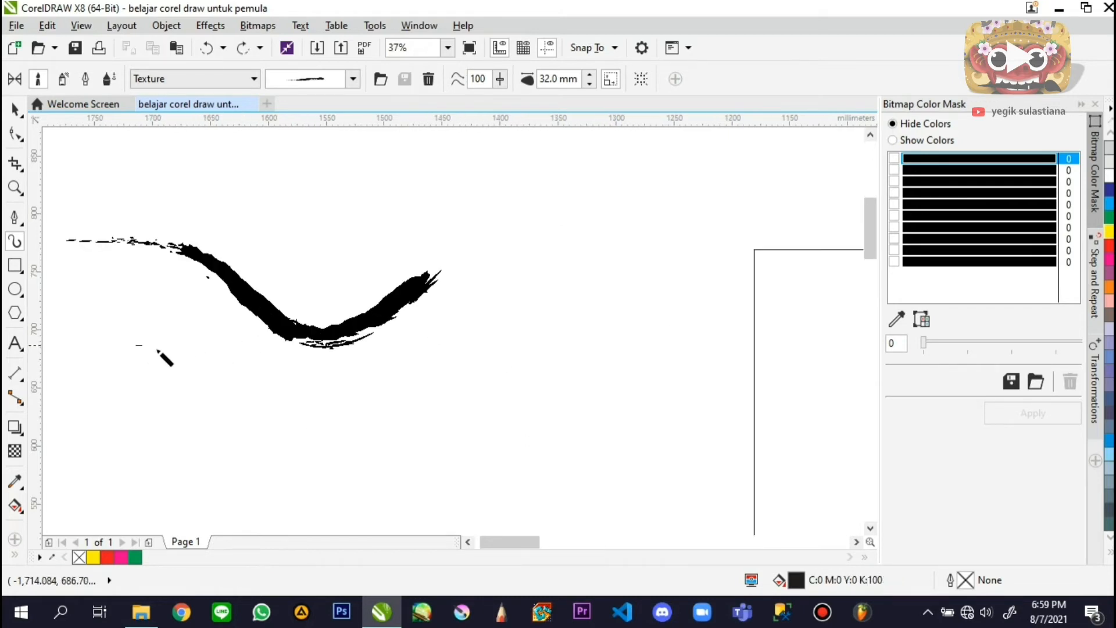
{"action": "left_click_drag", "start_coordinate": [135, 352], "coordinate": [606, 349]}
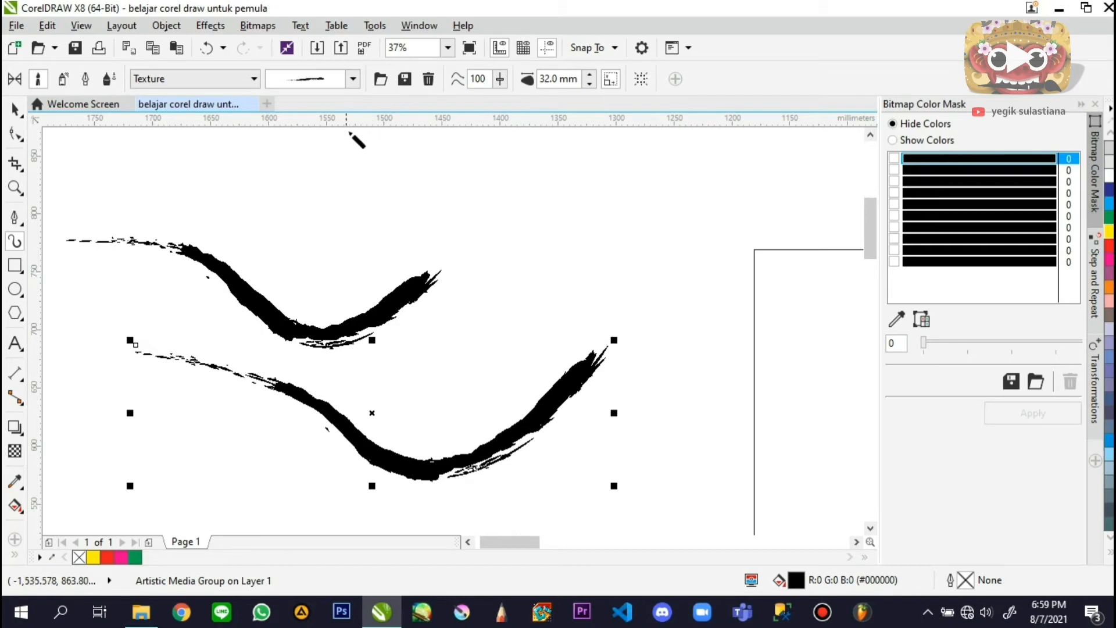
Try the solid block-shaped Texture brushstroke on the lower wavy stroke and undo the change
{"action": "left_click", "coordinate": [353, 79]}
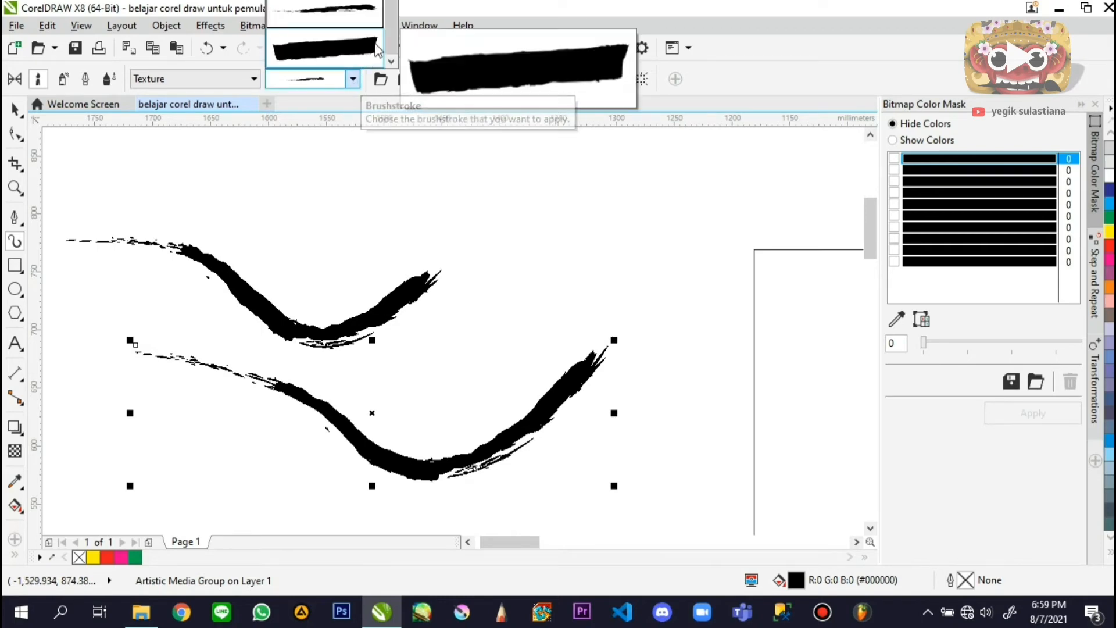
{"action": "mouse_move", "coordinate": [339, 34]}
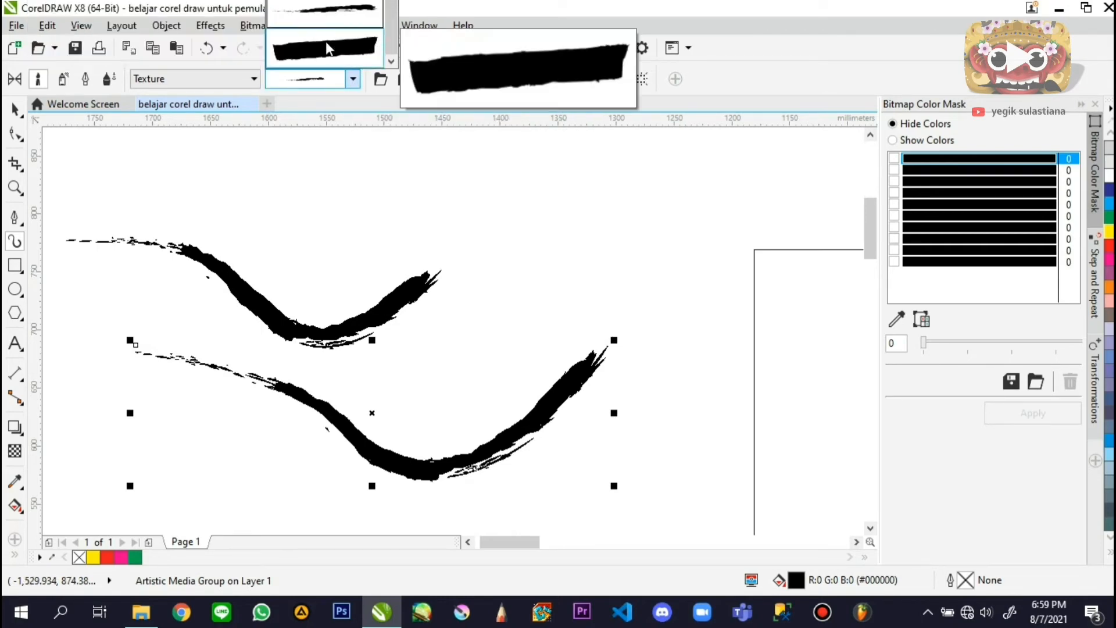
{"action": "left_click", "coordinate": [354, 81]}
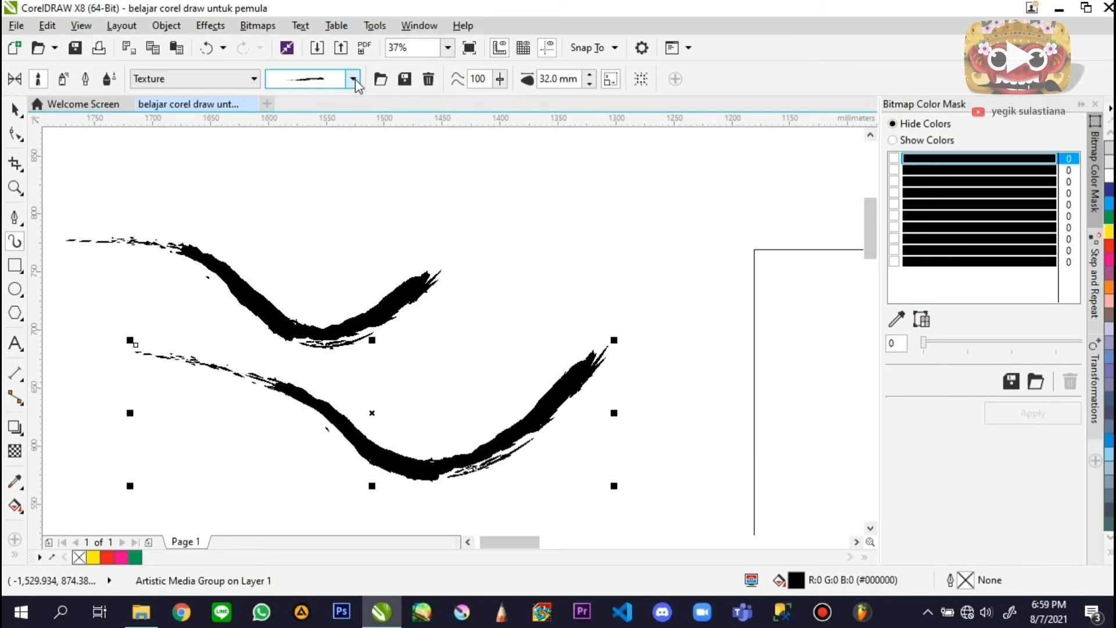
{"action": "left_click", "coordinate": [353, 80]}
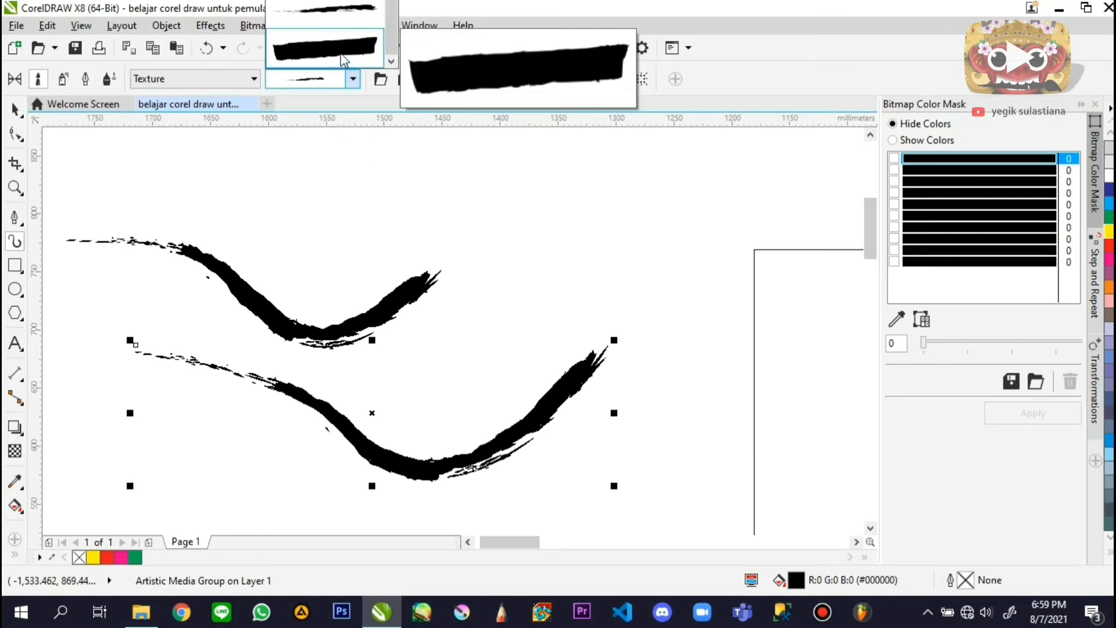
{"action": "left_click", "coordinate": [344, 60]}
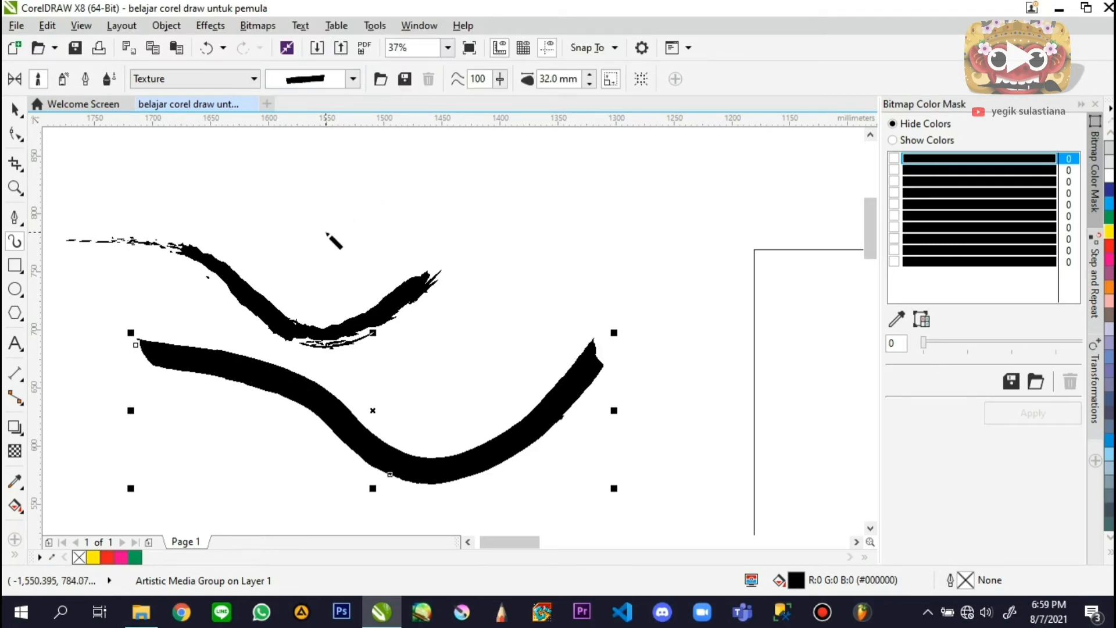
{"action": "key", "text": "ctrl+z"}
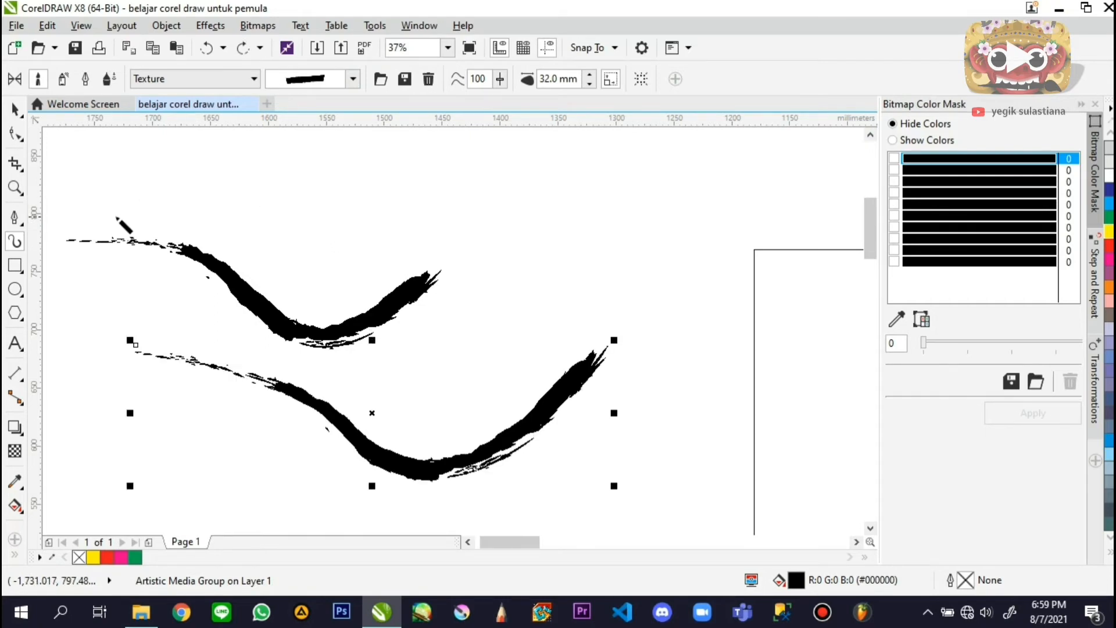
Draw a square about 387 mm wide with the Rectangle tool in the empty area below the wavy strokes
{"action": "scroll", "coordinate": [113, 216], "scroll_direction": "down", "scroll_amount": 3}
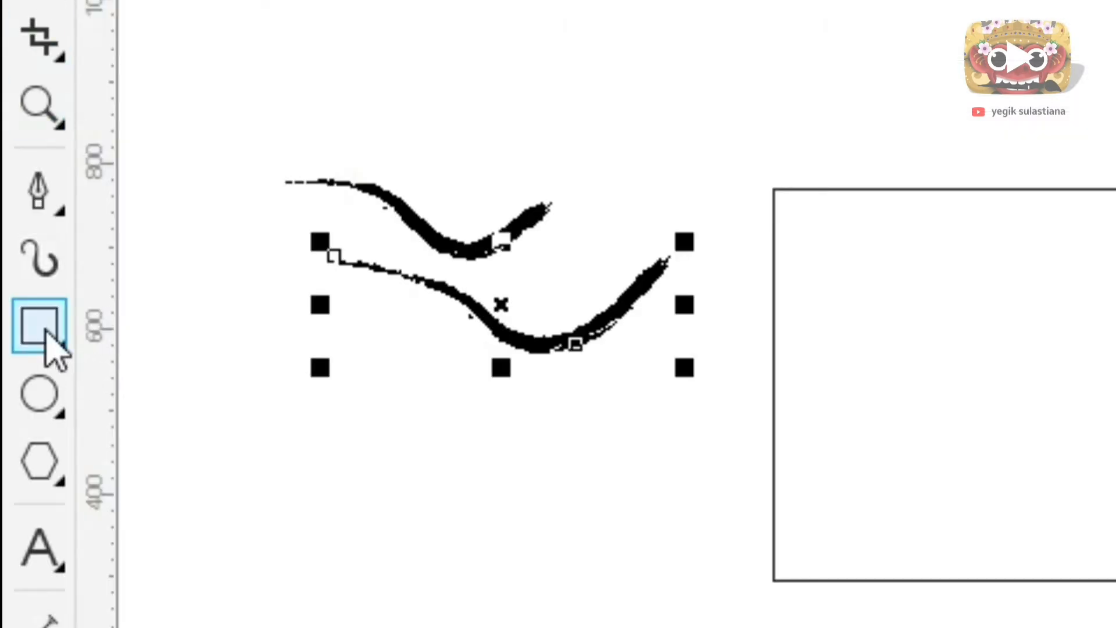
{"action": "left_click", "coordinate": [47, 340]}
{"action": "left_click", "coordinate": [43, 325]}
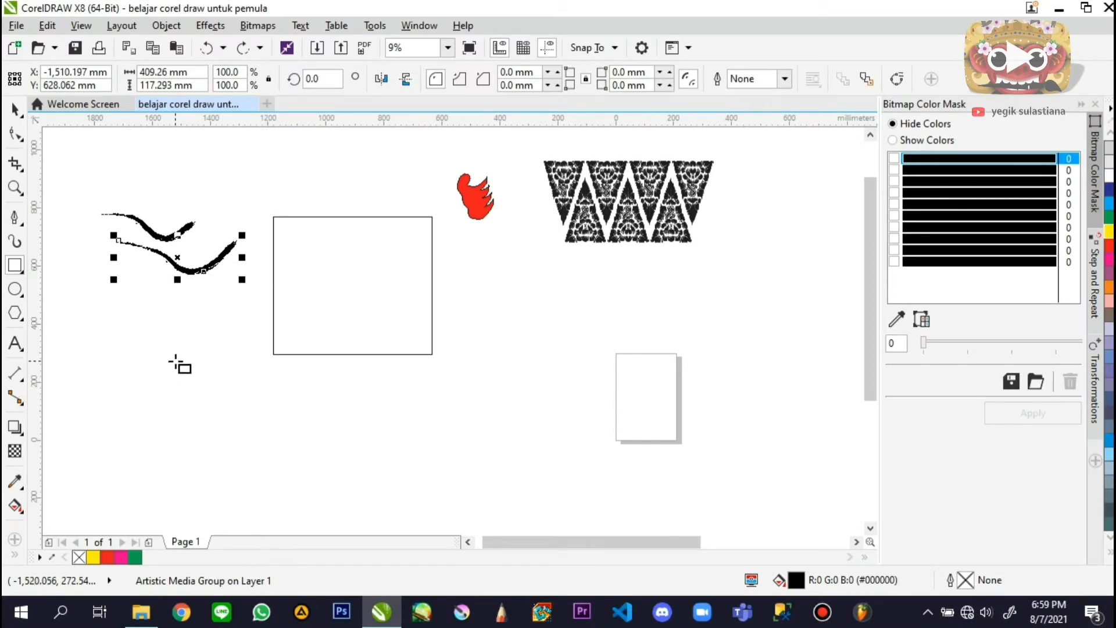
{"action": "left_click_drag", "start_coordinate": [188, 370], "coordinate": [260, 451]}
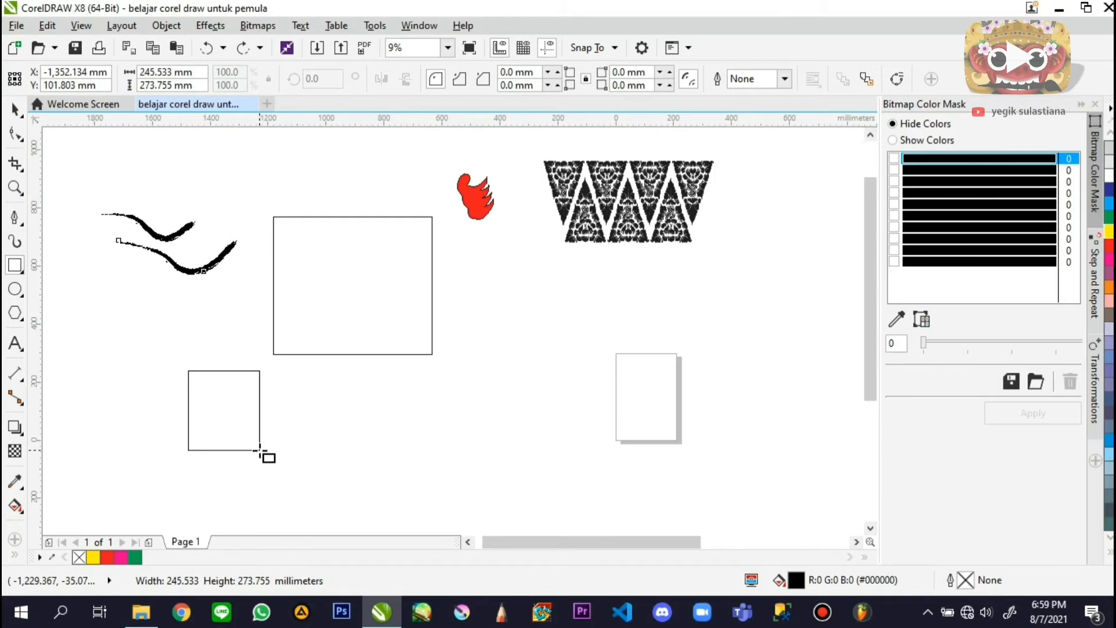
{"action": "left_click_drag", "start_coordinate": [260, 451], "coordinate": [296, 483]}
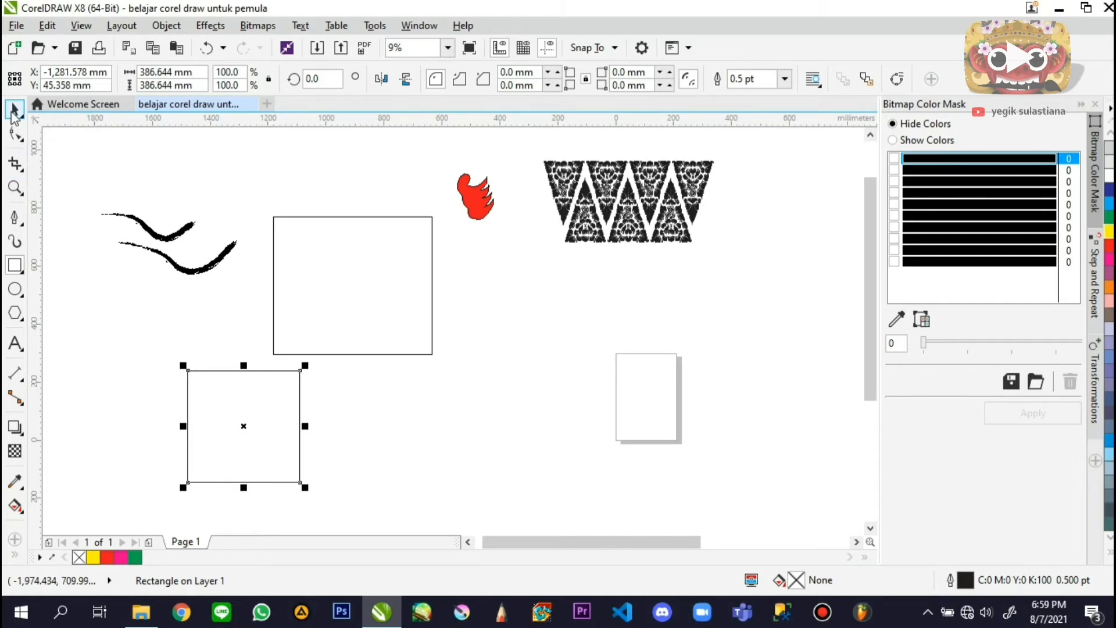
{"action": "left_click", "coordinate": [14, 111]}
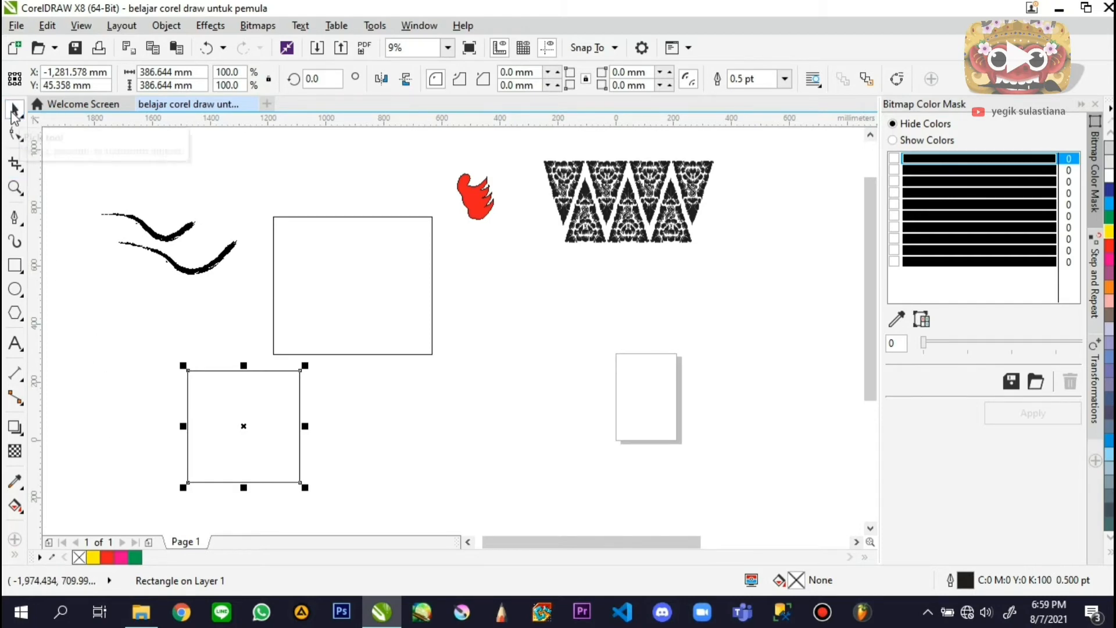
Draw a perfect circle about 353 mm in diameter with the Ellipse tool to the right of the new square
{"action": "left_click", "coordinate": [16, 291]}
{"action": "left_click", "coordinate": [41, 290]}
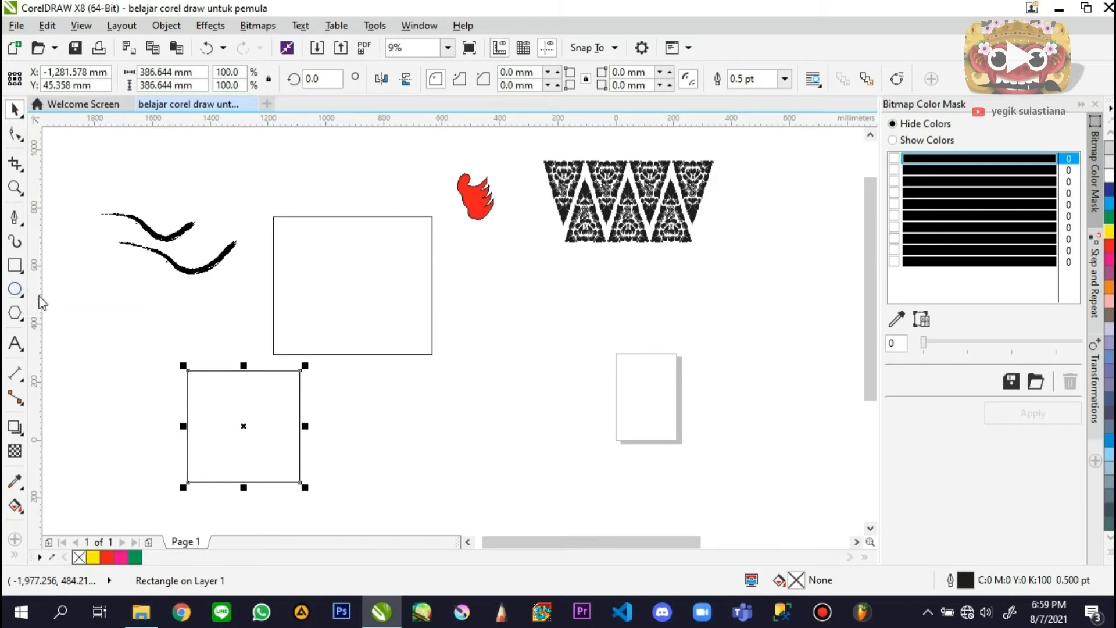
{"action": "scroll", "coordinate": [248, 285], "scroll_direction": "down", "scroll_amount": 1}
{"action": "scroll", "coordinate": [312, 363], "scroll_direction": "up", "scroll_amount": 1}
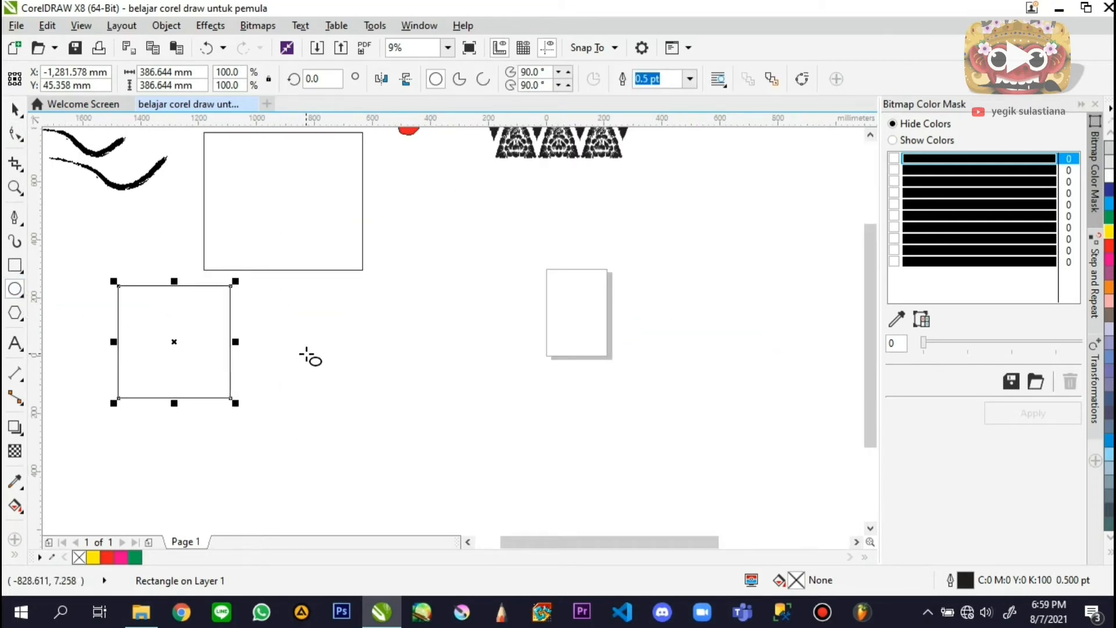
{"action": "key", "text": "ctrl"}
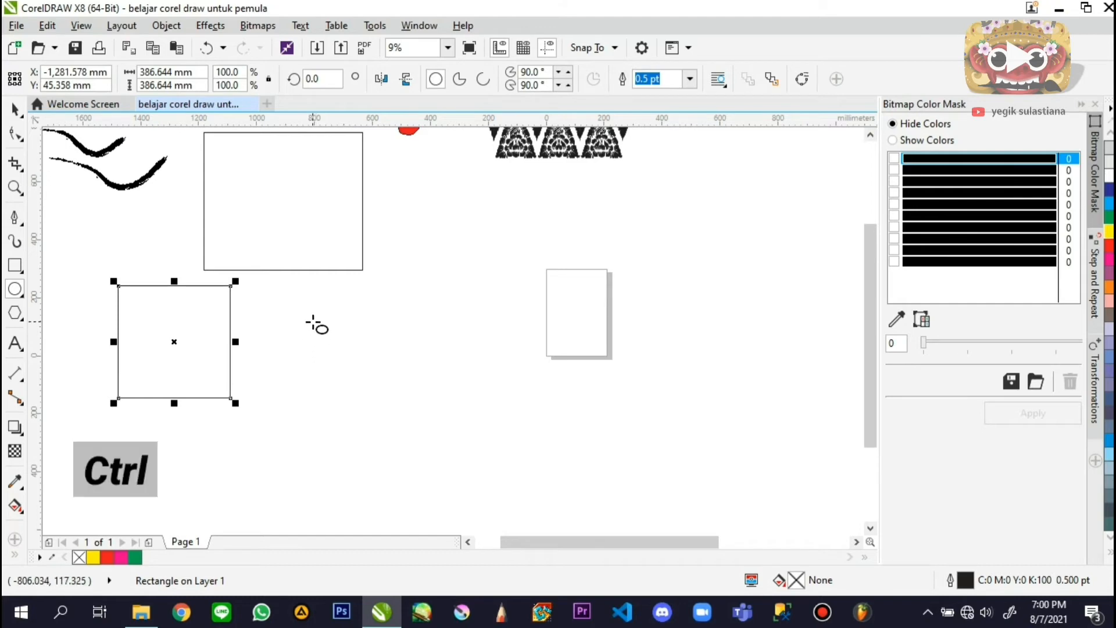
{"action": "left_click_drag", "start_coordinate": [311, 312], "coordinate": [385, 411]}
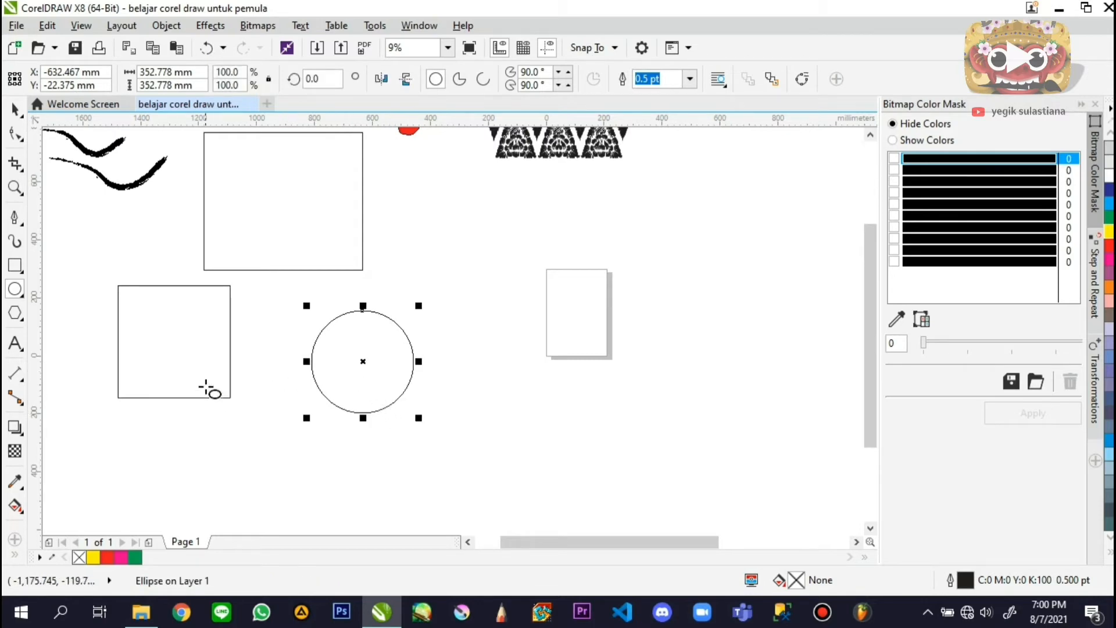
Draw a three-sided polygon about 242 mm wide and 210 mm high in the empty area below the circle
{"action": "left_click", "coordinate": [19, 319]}
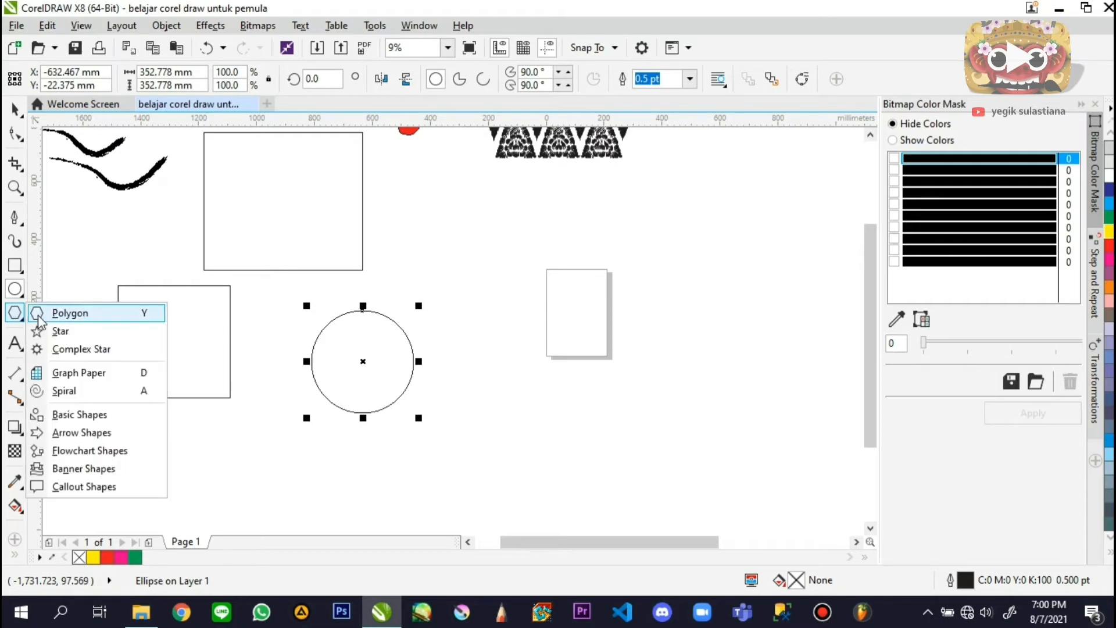
{"action": "left_click", "coordinate": [38, 320]}
{"action": "scroll", "coordinate": [229, 319], "scroll_direction": "down", "scroll_amount": 2}
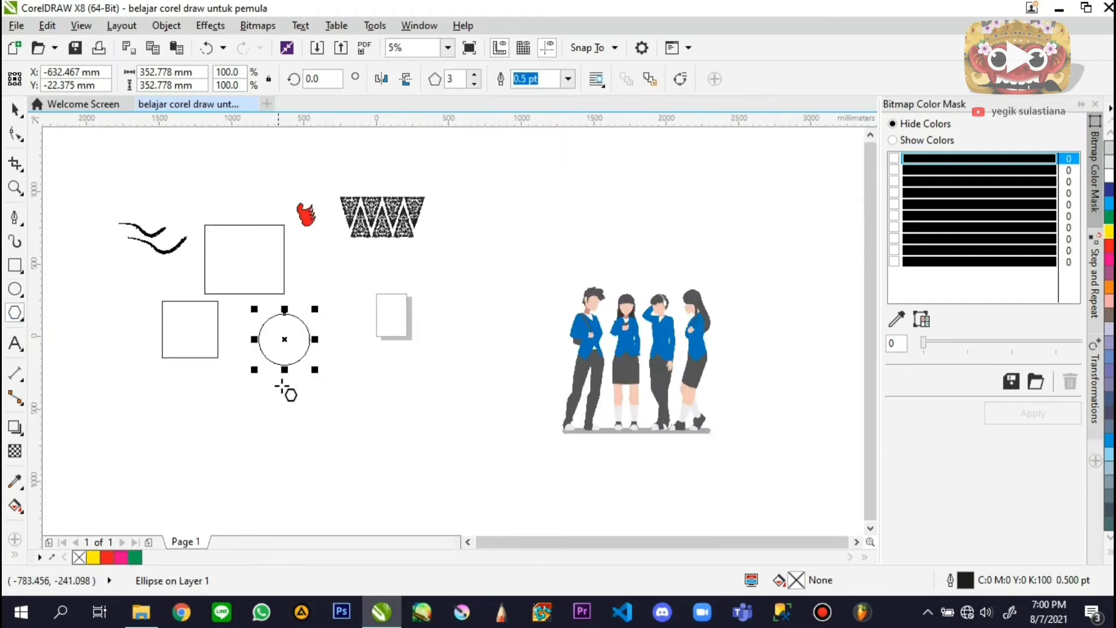
{"action": "scroll", "coordinate": [291, 425], "scroll_direction": "up", "scroll_amount": 2}
{"action": "left_click_drag", "start_coordinate": [279, 399], "coordinate": [337, 482]}
{"action": "scroll", "coordinate": [349, 186], "scroll_direction": "down", "scroll_amount": 2}
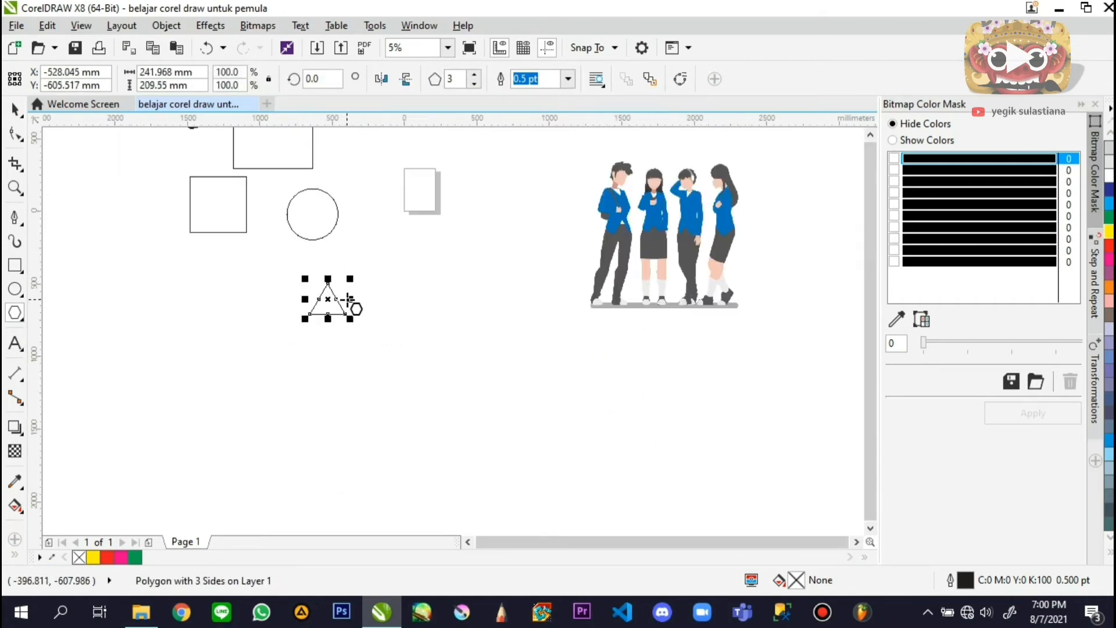
{"action": "scroll", "coordinate": [334, 299], "scroll_direction": "up", "scroll_amount": 4}
{"action": "left_click", "coordinate": [16, 108]}
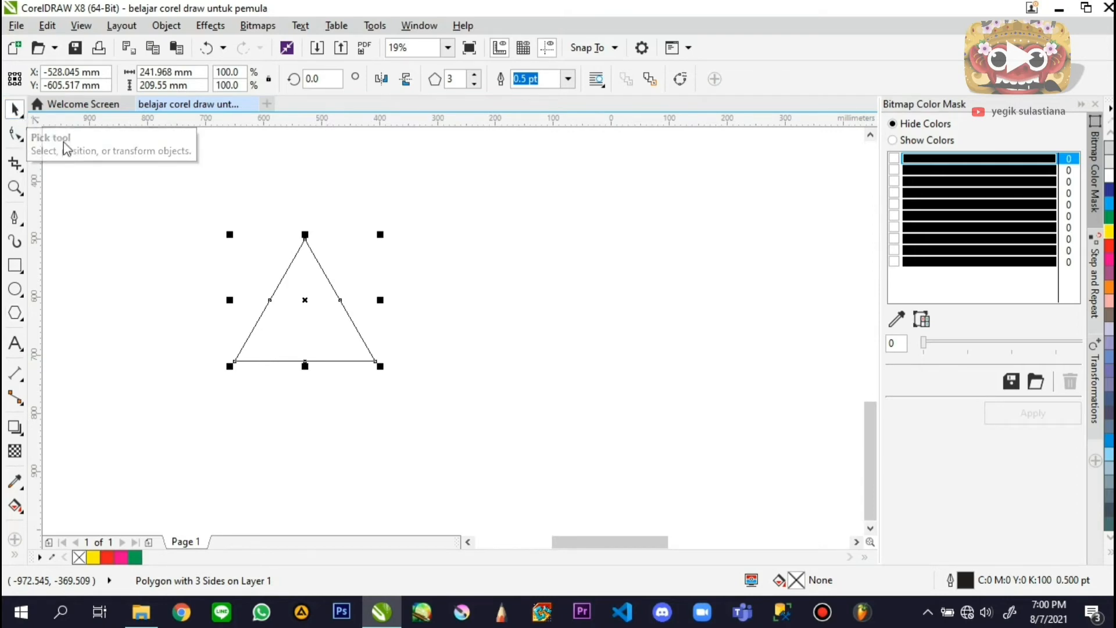
Raise the triangle's number of sides to 12 and deselect the polygon
{"action": "left_click", "coordinate": [474, 75]}
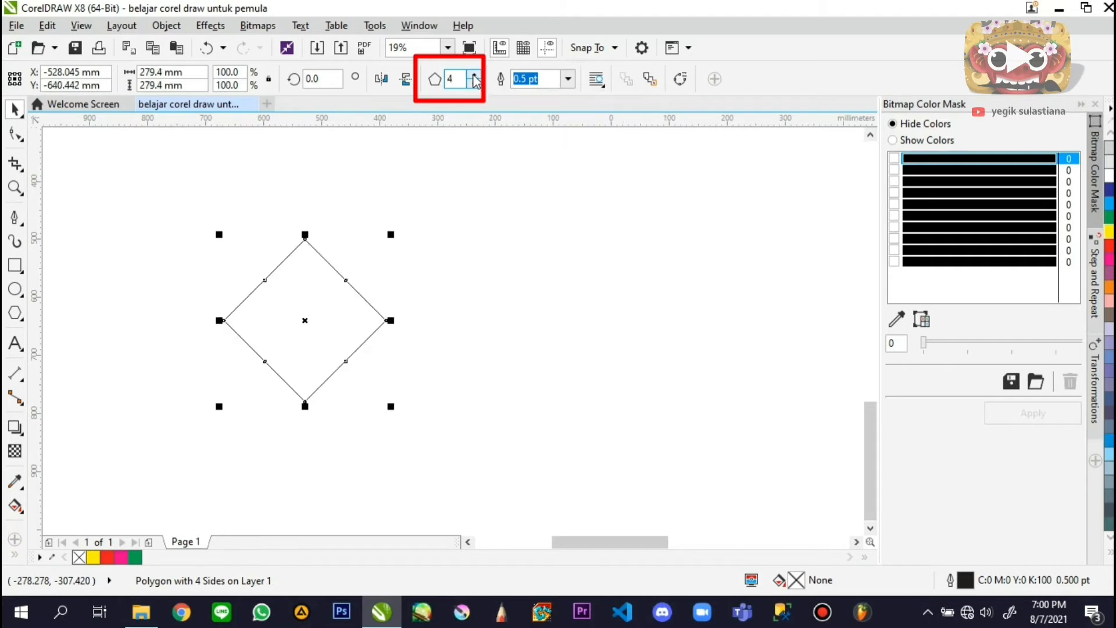
{"action": "left_click", "coordinate": [474, 75]}
{"action": "left_click", "coordinate": [473, 75]}
{"action": "left_click", "coordinate": [474, 75]}
{"action": "left_click", "coordinate": [473, 75]}
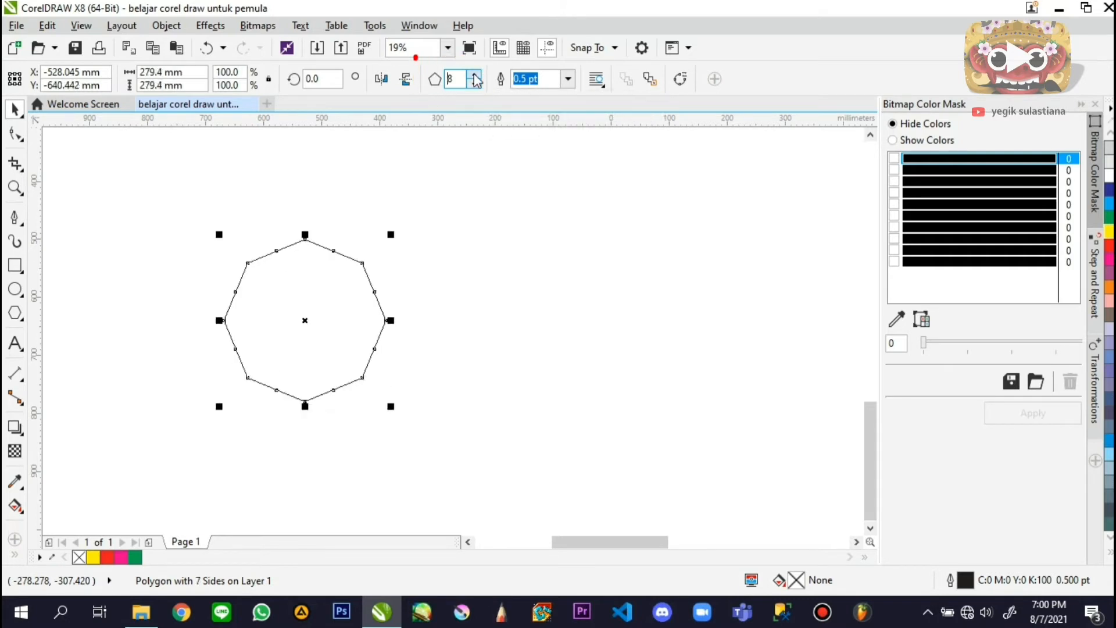
{"action": "left_click", "coordinate": [474, 75]}
{"action": "left_click", "coordinate": [473, 75]}
{"action": "left_click", "coordinate": [473, 75]}
{"action": "left_click", "coordinate": [474, 75]}
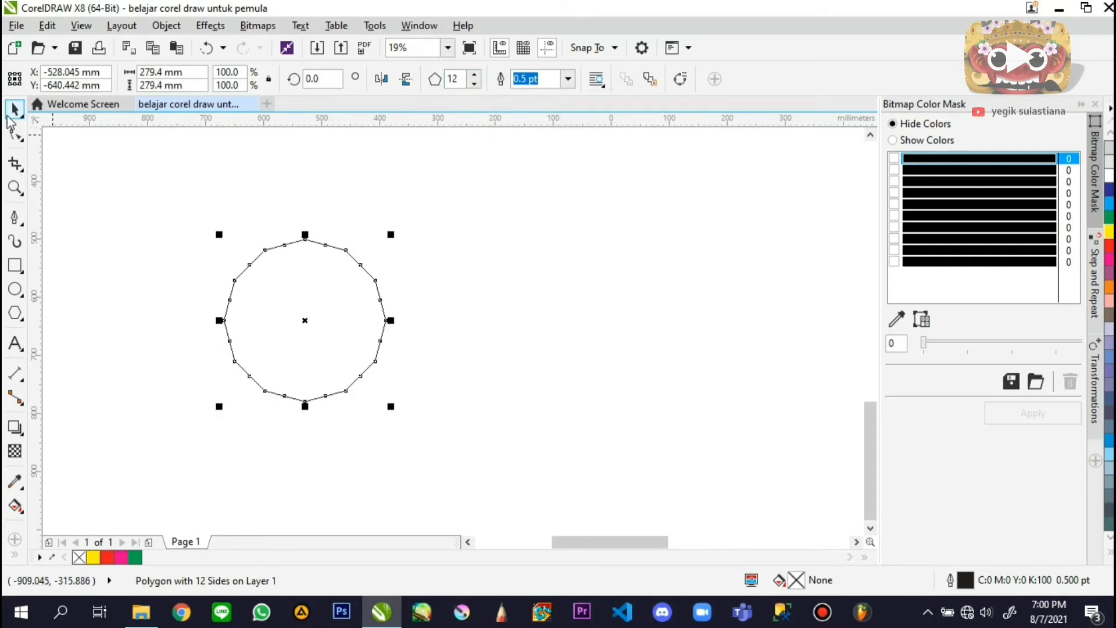
{"action": "left_click", "coordinate": [105, 298]}
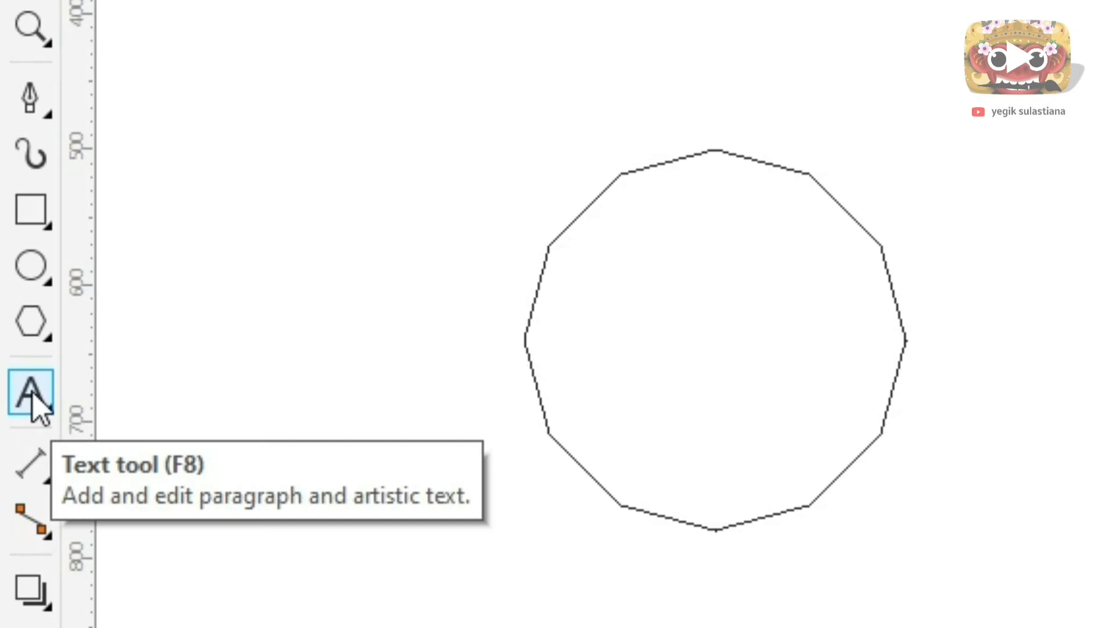
Add a line of Arial 24 pt artistic text made of repeated N and Y letters below the 12-sided polygon
{"action": "left_click", "coordinate": [32, 392]}
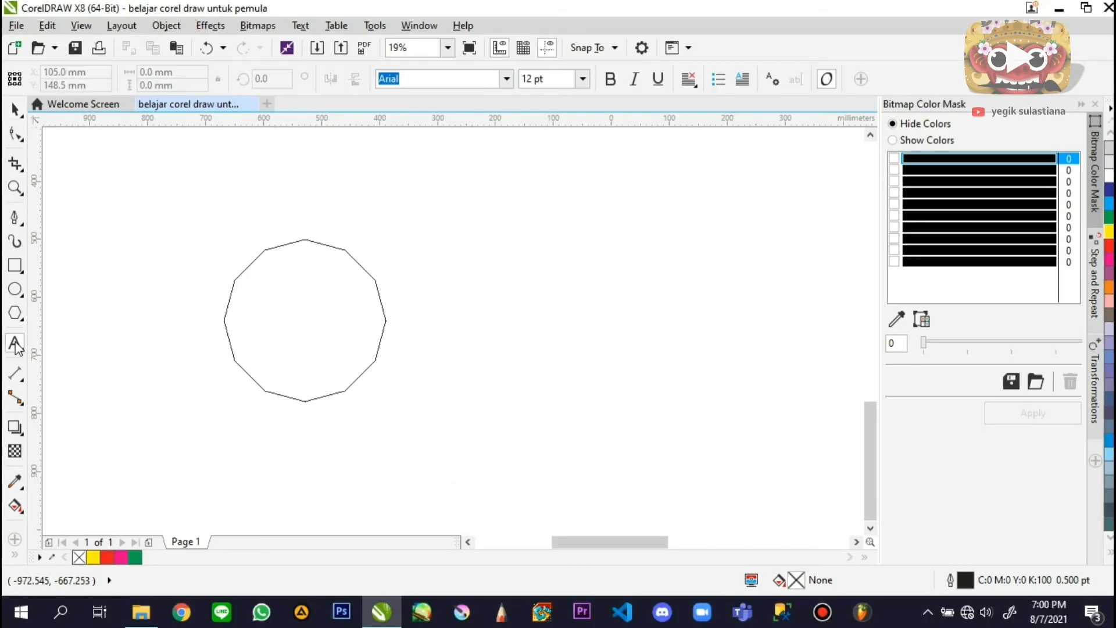
{"action": "scroll", "coordinate": [802, 404], "scroll_direction": "down", "scroll_amount": 2}
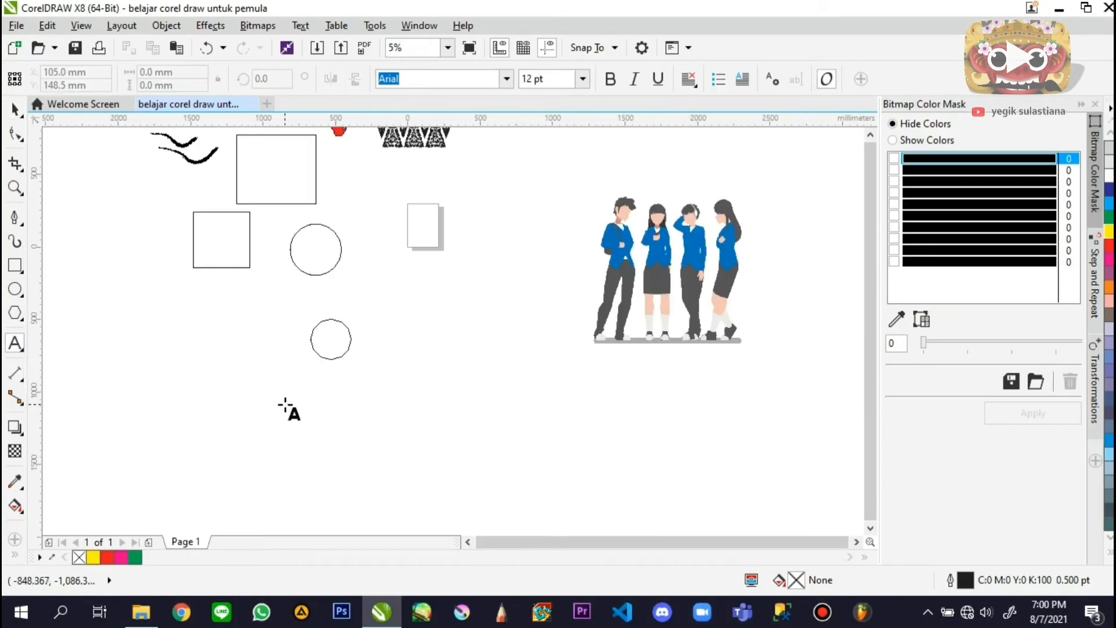
{"action": "scroll", "coordinate": [288, 410], "scroll_direction": "up", "scroll_amount": 2}
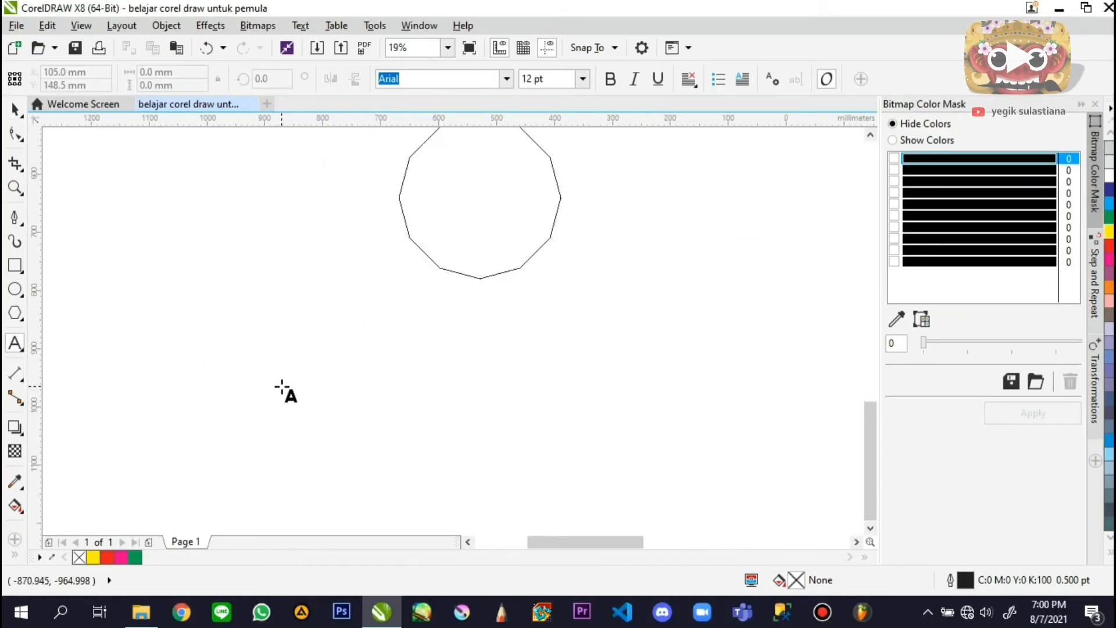
{"action": "left_click_drag", "start_coordinate": [209, 381], "coordinate": [213, 396]}
{"action": "left_click", "coordinate": [245, 448]}
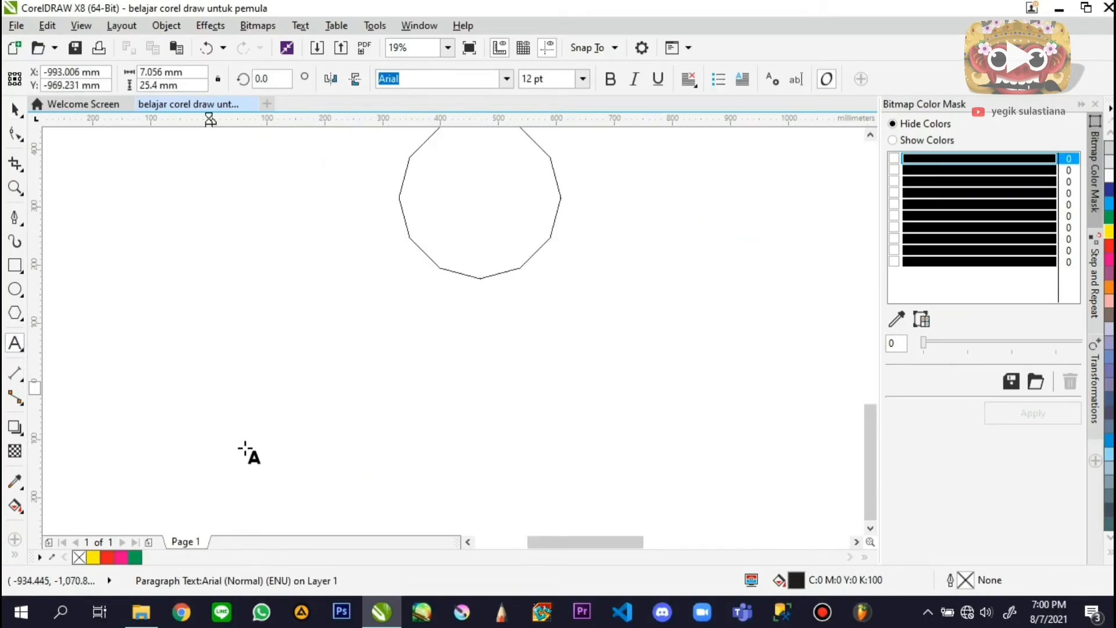
{"action": "left_click", "coordinate": [231, 397]}
{"action": "type", "text": "NY"}
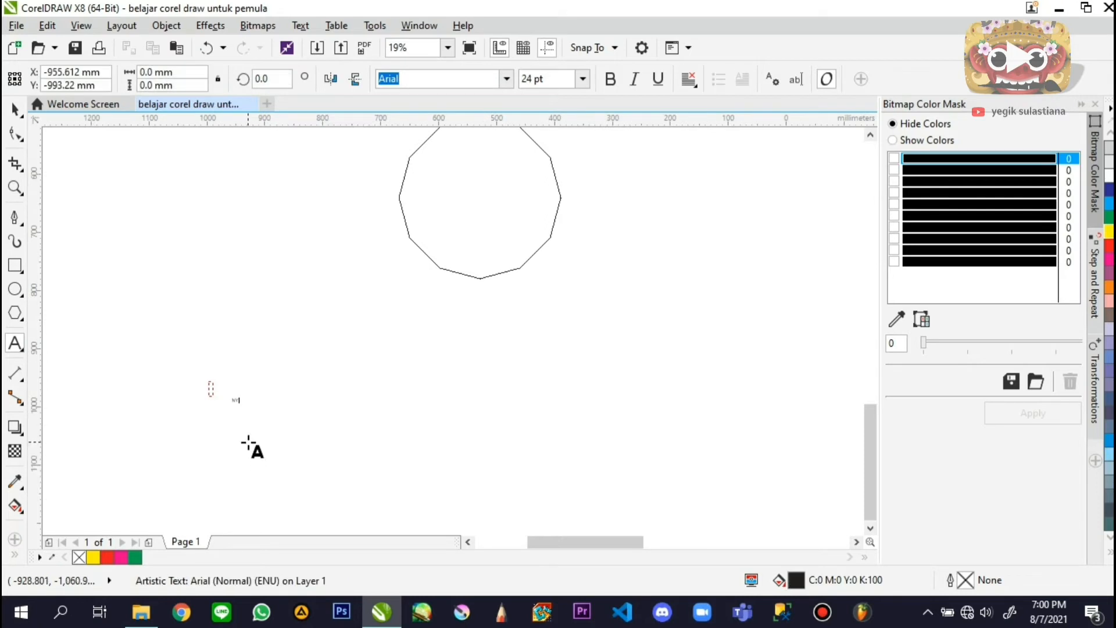
{"action": "type", "text": "YNYN"}
{"action": "scroll", "coordinate": [234, 409], "scroll_direction": "up", "scroll_amount": 3}
{"action": "type", "text": "YNYNYNYNYNYNYN"}
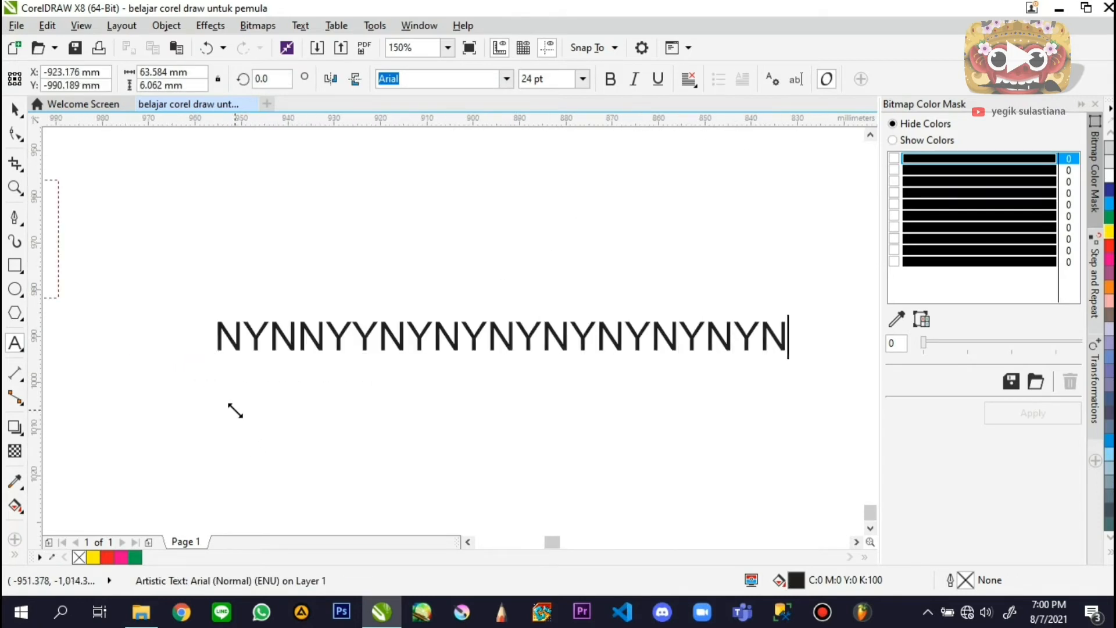
{"action": "type", "text": "YNY"}
Shorten the artistic text to its first letter N by deleting all the characters after it
{"action": "key", "text": "BackSpace"}
{"action": "key", "text": "BackSpace"}
{"action": "key", "text": "BackSpace"}
{"action": "key", "text": "BackSpace"}
{"action": "key", "text": "BackSpace"}
{"action": "key", "text": "BackSpace"}
{"action": "key", "text": "BackSpace"}
{"action": "key", "text": "BackSpace"}
{"action": "key", "text": "BackSpace"}
{"action": "key", "text": "BackSpace"}
{"action": "key", "text": "BackSpace"}
{"action": "key", "text": "BackSpace"}
{"action": "key", "text": "BackSpace"}
{"action": "key", "text": "BackSpace"}
{"action": "key", "text": "BackSpace"}
{"action": "key", "text": "BackSpace"}
{"action": "key", "text": "BackSpace"}
{"action": "key", "text": "BackSpace"}
{"action": "key", "text": "BackSpace"}
{"action": "key", "text": "BackSpace"}
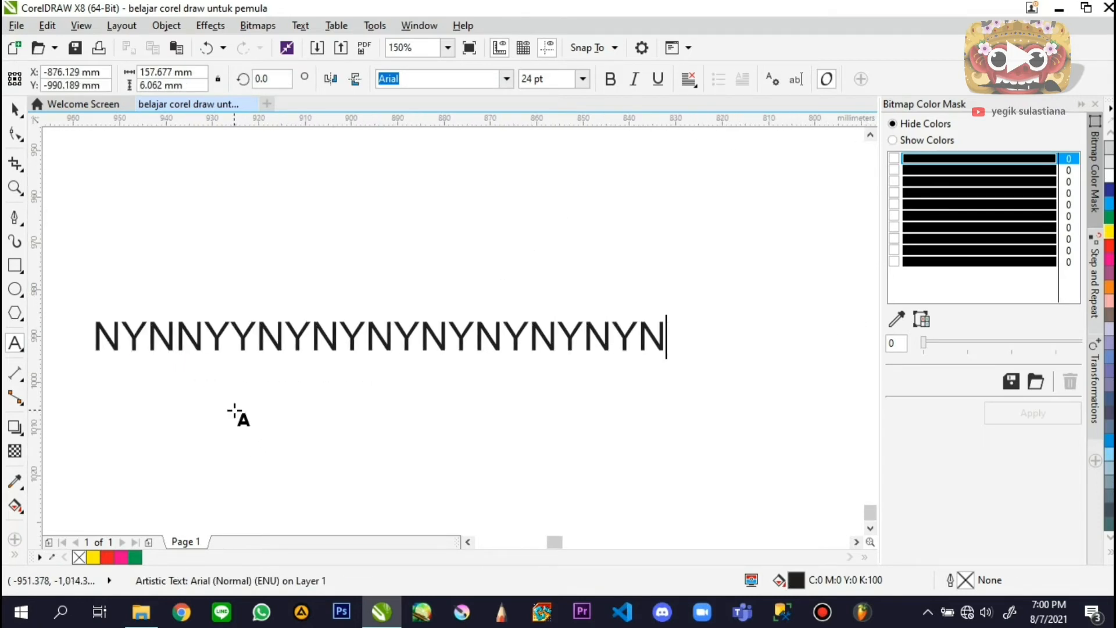
{"action": "key", "text": "BackSpace"}
{"action": "key", "text": "BackSpace"}
{"action": "key", "text": "BackSpace"}
{"action": "key", "text": "BackSpace"}
{"action": "key", "text": "BackSpace"}
{"action": "key", "text": "BackSpace"}
{"action": "key", "text": "BackSpace"}
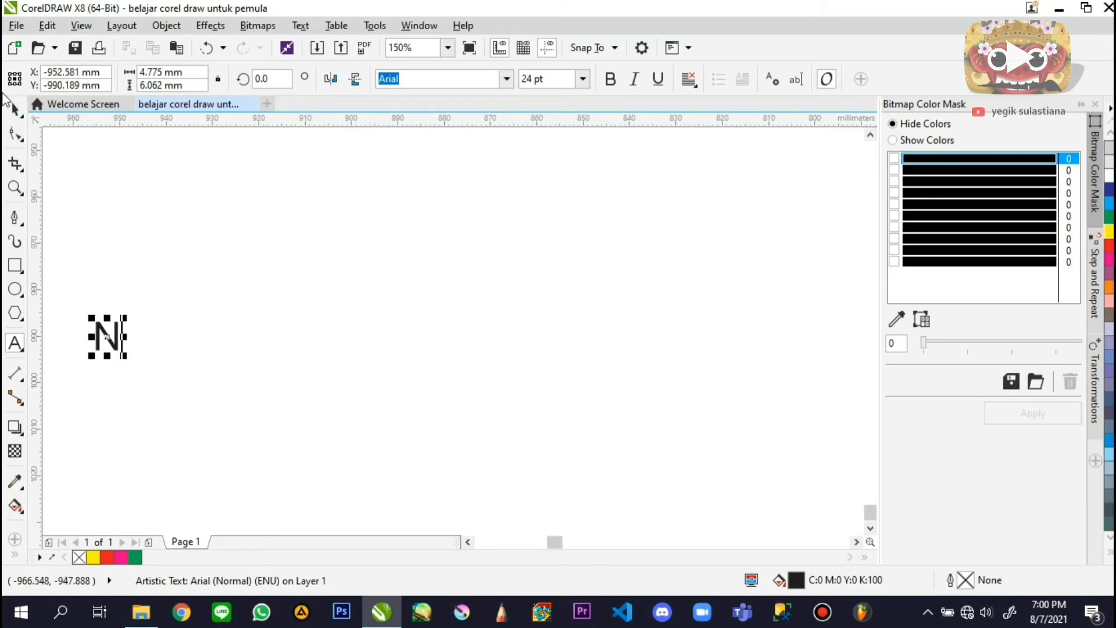
Enlarge the letter N to about 112 pt and set its font to Montserrat Alternates (Bold)
{"action": "left_click", "coordinate": [15, 110]}
{"action": "left_click_drag", "start_coordinate": [124, 356], "coordinate": [219, 454]}
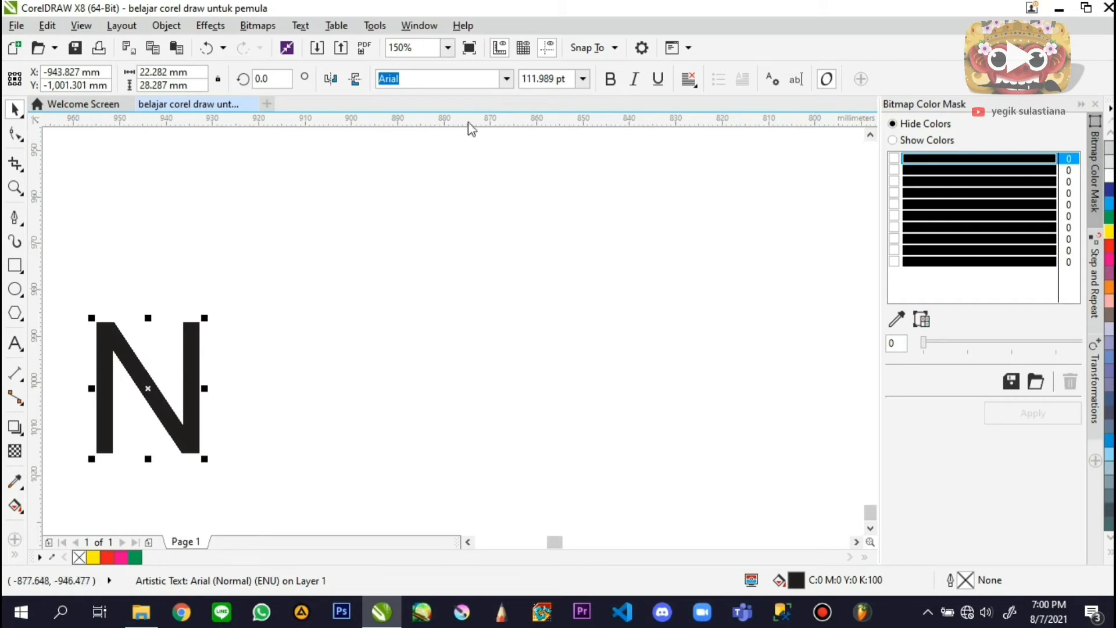
{"action": "left_click", "coordinate": [506, 78]}
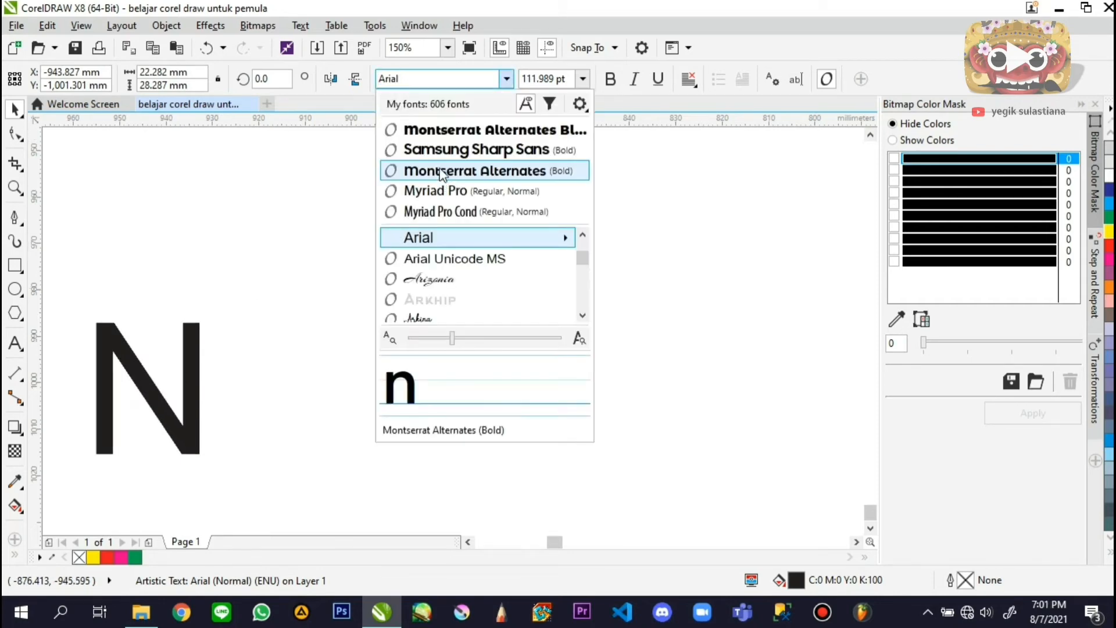
{"action": "left_click", "coordinate": [445, 173]}
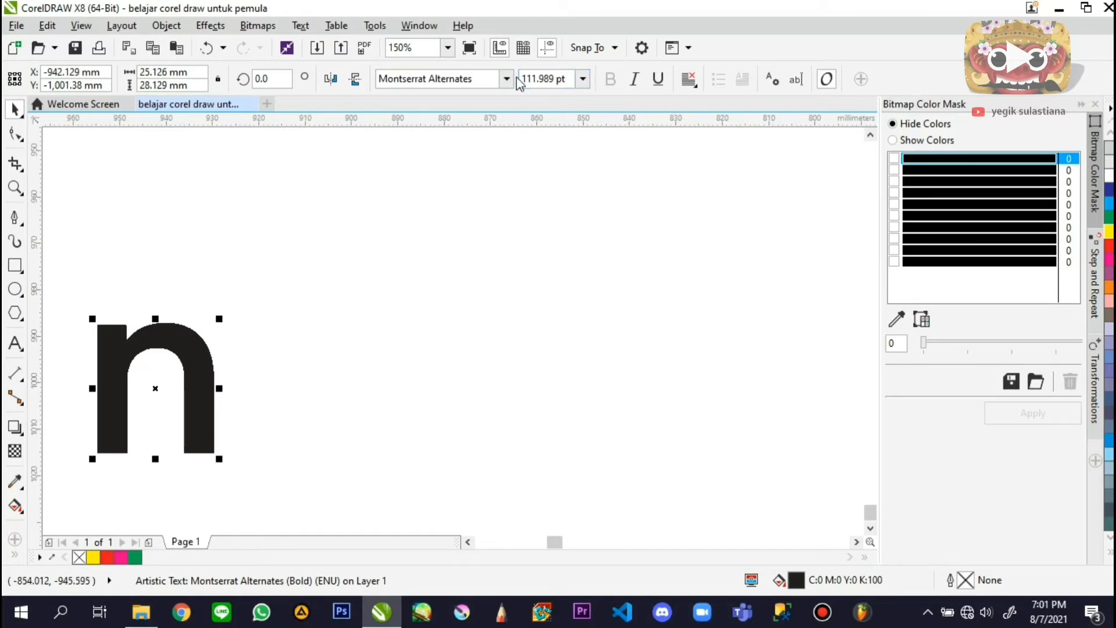
{"action": "left_click", "coordinate": [567, 79]}
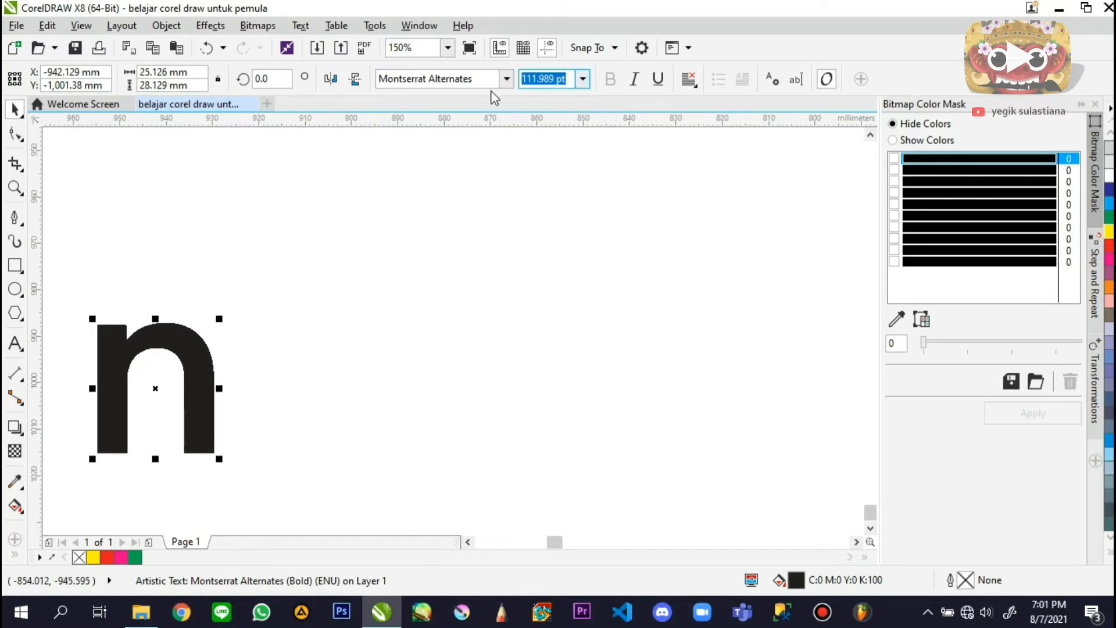
Try a font size of 67 pt on the letter N and undo it
{"action": "type", "text": "67"}
{"action": "key", "text": "Return"}
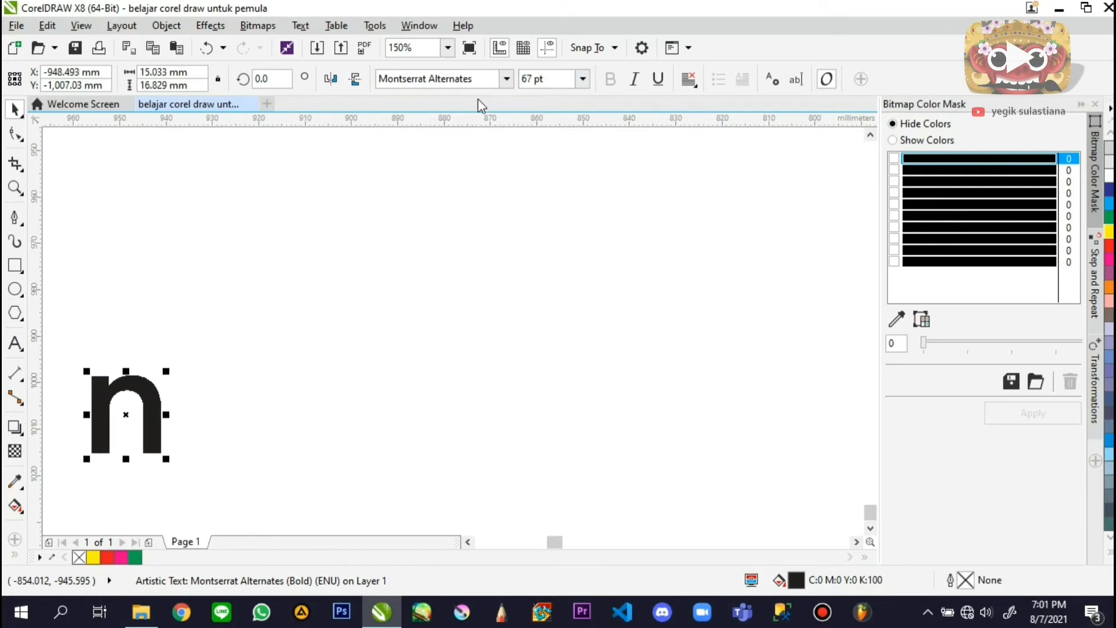
{"action": "key", "text": "ctrl+z"}
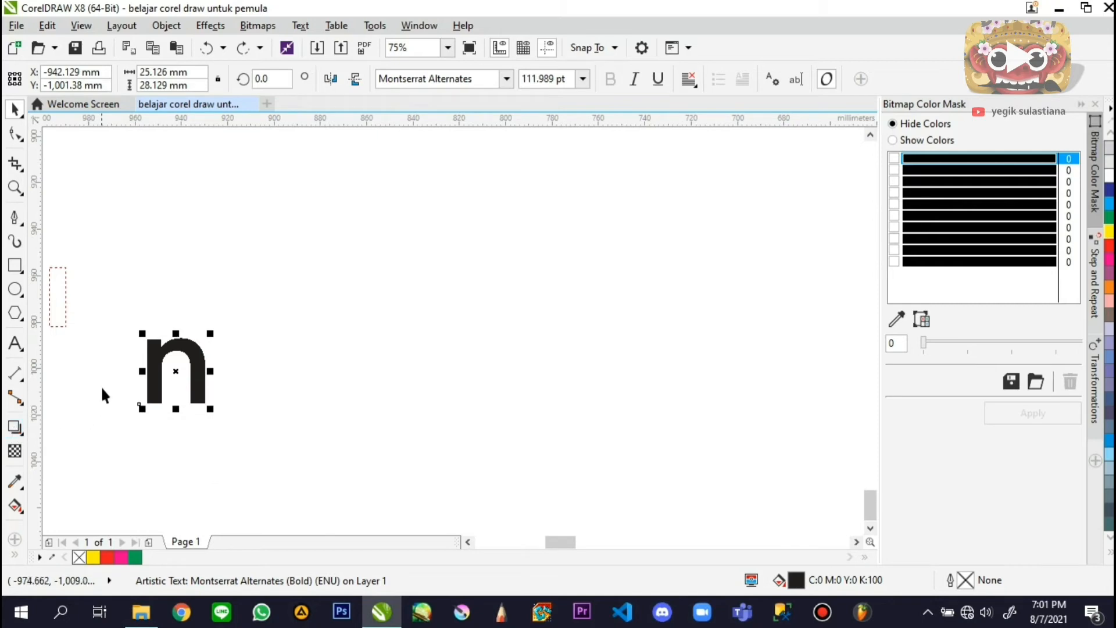
Add a drop shadow to the letter N at an angle of about 358° and raise its opacity to 60
{"action": "scroll", "coordinate": [135, 413], "scroll_direction": "up", "scroll_amount": 2}
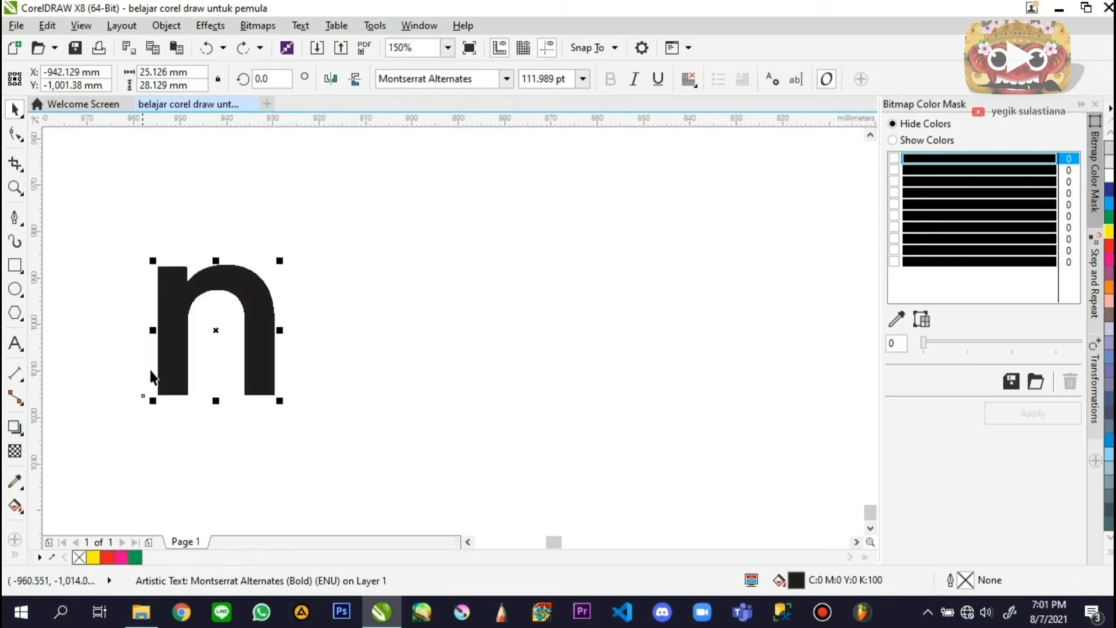
{"action": "left_click", "coordinate": [15, 428]}
{"action": "left_click", "coordinate": [17, 430]}
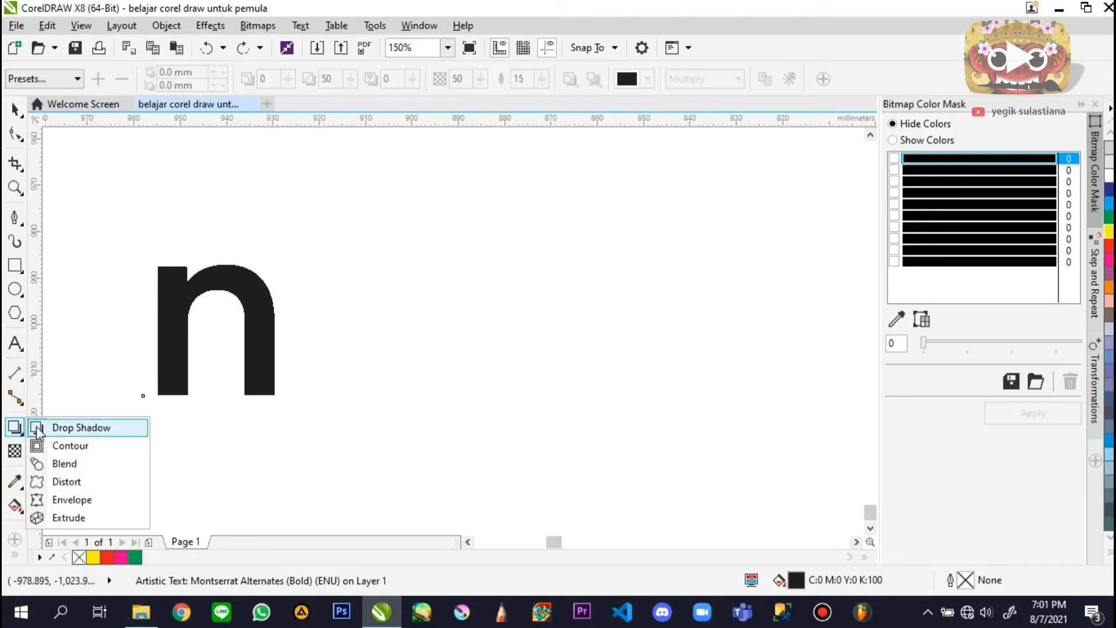
{"action": "left_click", "coordinate": [42, 429]}
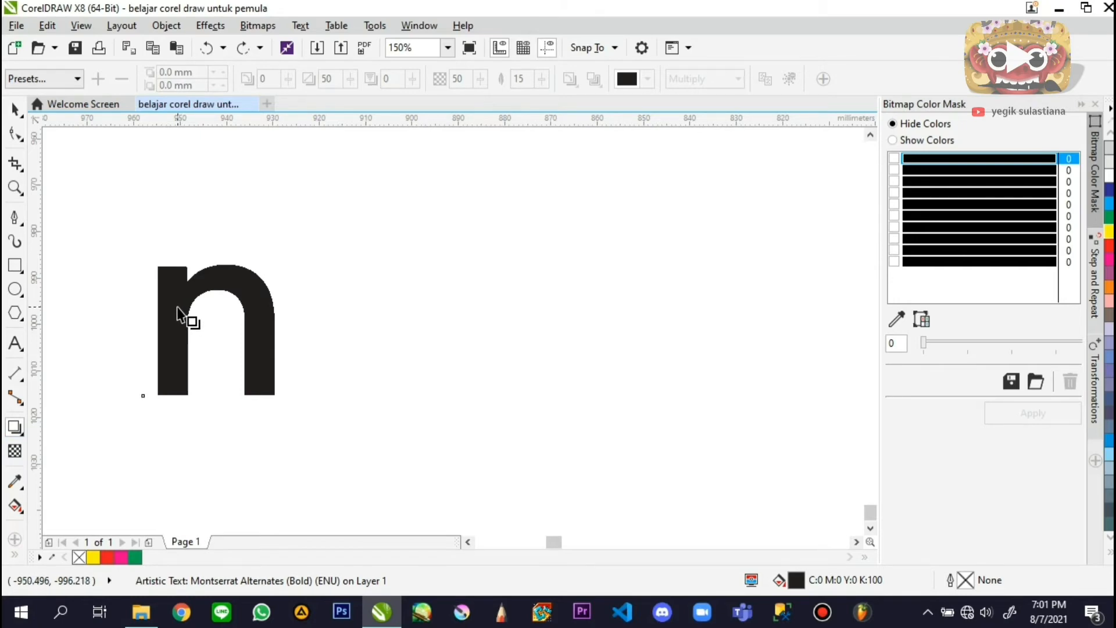
{"action": "left_click_drag", "start_coordinate": [177, 306], "coordinate": [283, 339]}
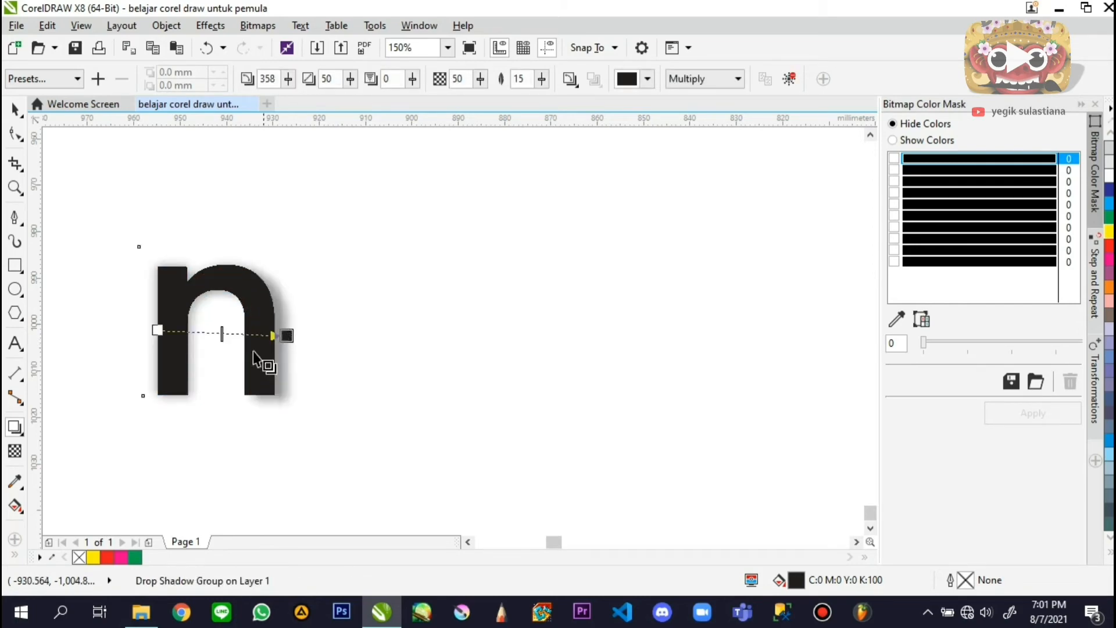
{"action": "scroll", "coordinate": [229, 354], "scroll_direction": "up", "scroll_amount": 1}
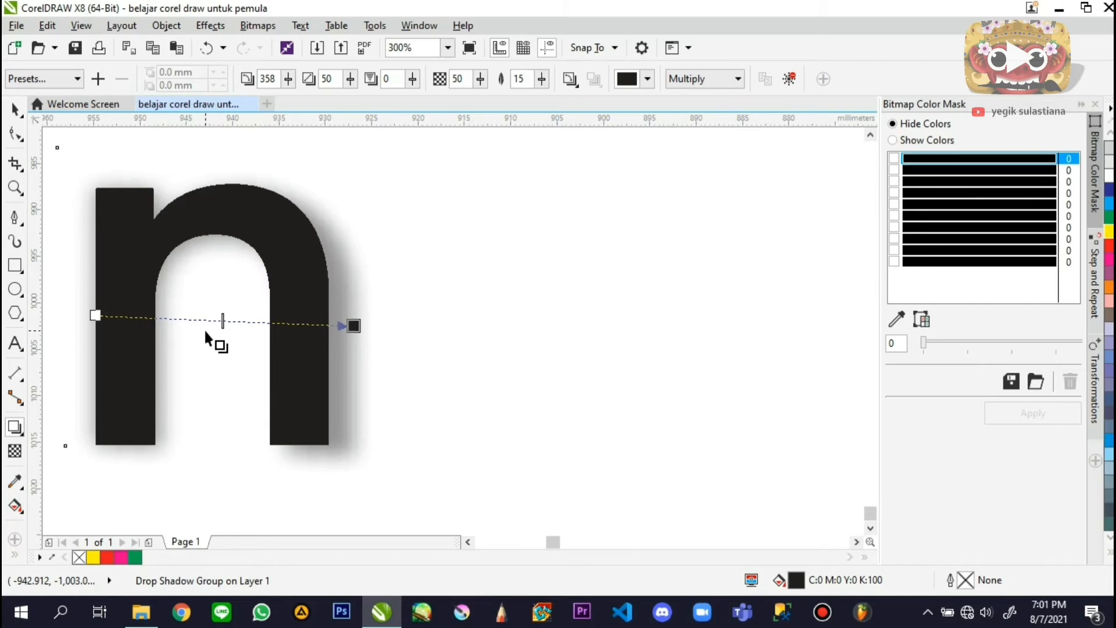
{"action": "left_click_drag", "start_coordinate": [222, 319], "coordinate": [247, 333]}
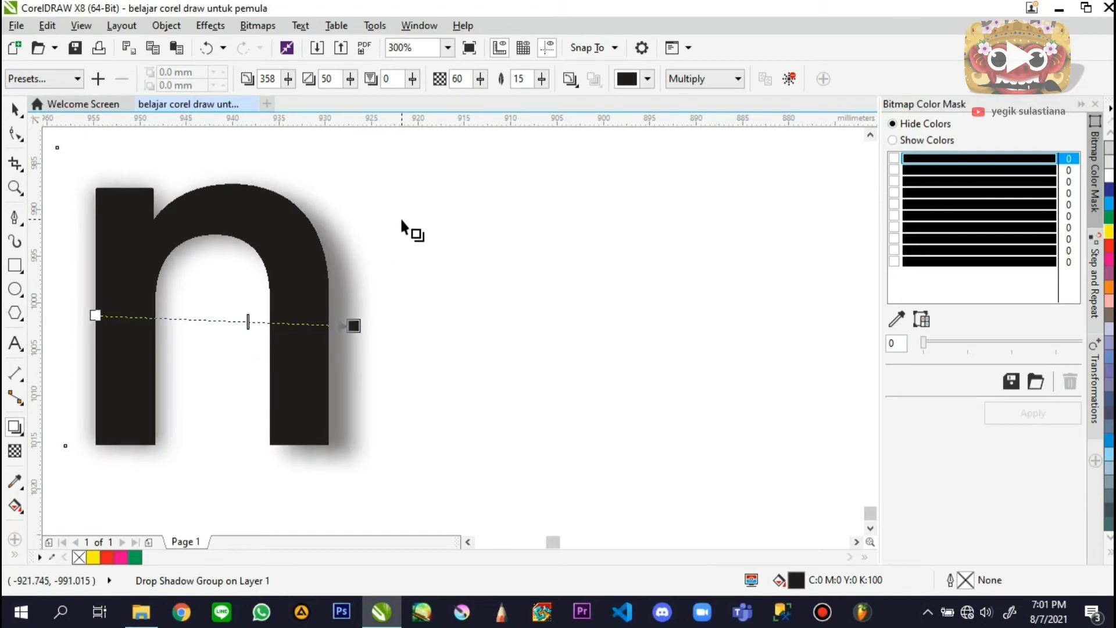
Set the color of the letter's drop shadow to a pinkish red
{"action": "left_click", "coordinate": [648, 81]}
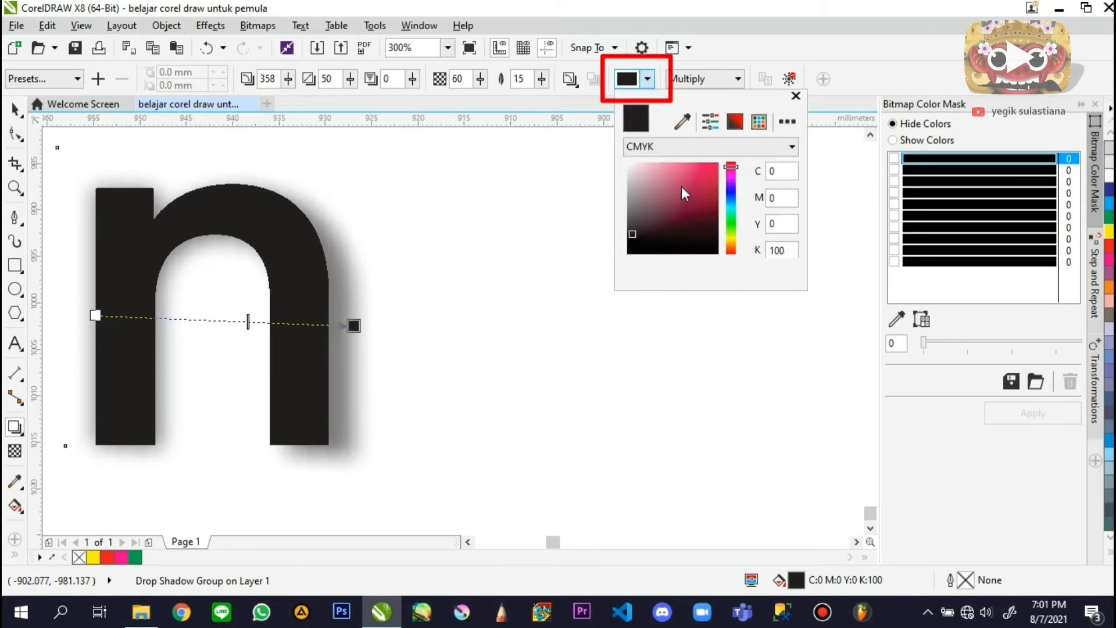
{"action": "mouse_move", "coordinate": [685, 193]}
{"action": "left_mouse_down"}
{"action": "mouse_move", "coordinate": [700, 182]}
{"action": "mouse_move", "coordinate": [711, 221]}
{"action": "mouse_move", "coordinate": [675, 197]}
{"action": "mouse_move", "coordinate": [683, 174]}
{"action": "mouse_move", "coordinate": [680, 189]}
{"action": "mouse_move", "coordinate": [692, 188]}
{"action": "left_mouse_up"}
{"action": "left_click", "coordinate": [796, 96]}
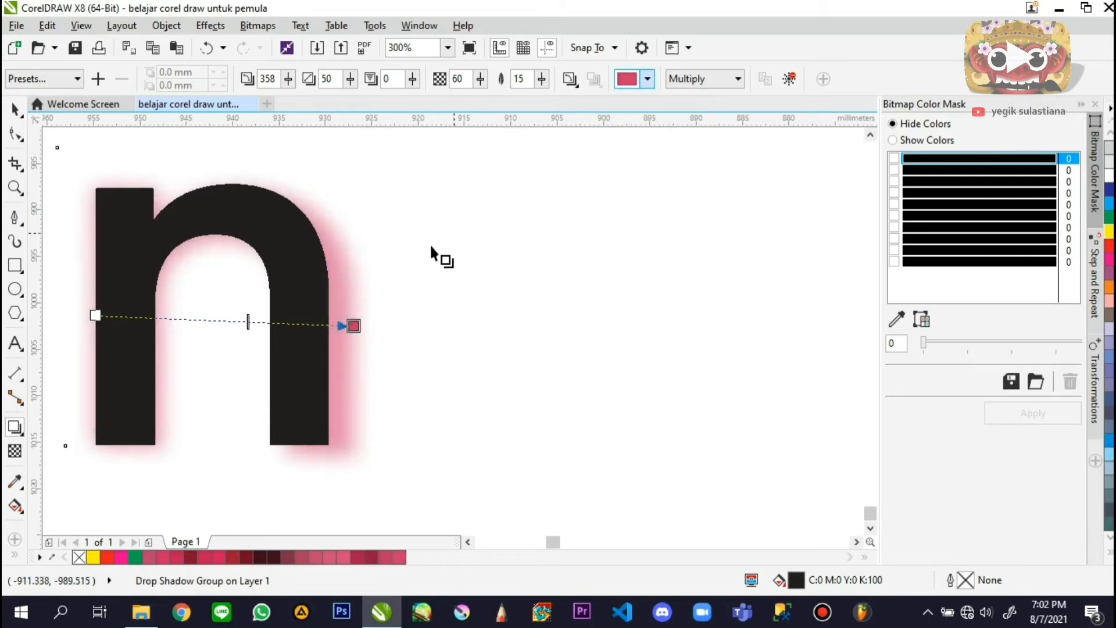
Pull the drop shadow slightly closer to the letter at a 358° angle, and look over the available shadow presets
{"action": "left_click_drag", "start_coordinate": [352, 325], "coordinate": [348, 316]}
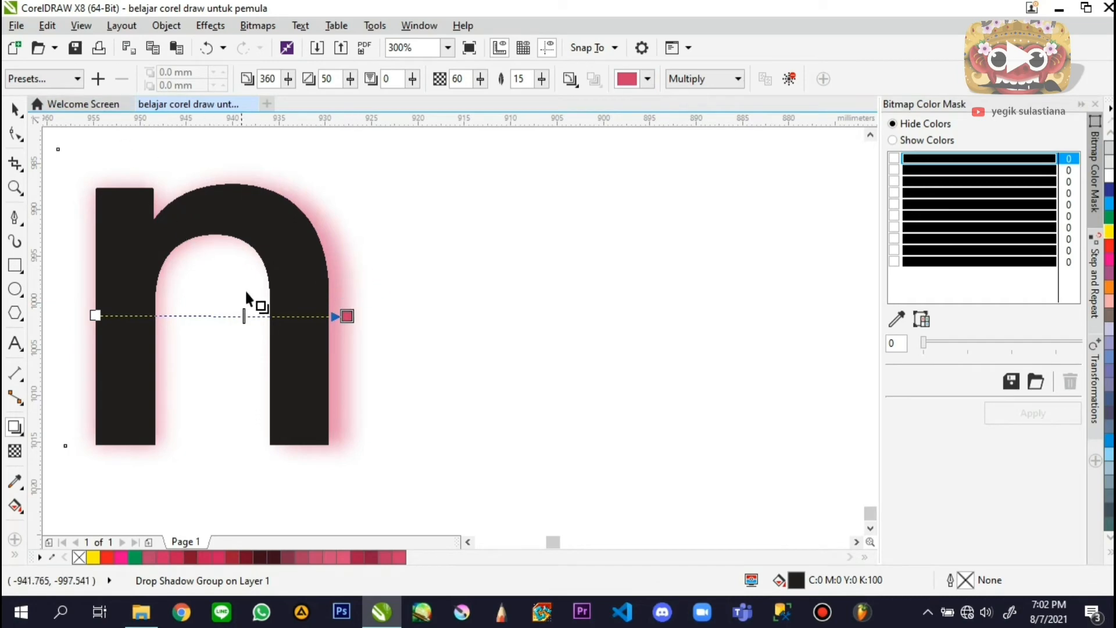
{"action": "mouse_move", "coordinate": [346, 316]}
{"action": "left_mouse_down"}
{"action": "mouse_move", "coordinate": [320, 319]}
{"action": "mouse_move", "coordinate": [347, 324]}
{"action": "left_mouse_up"}
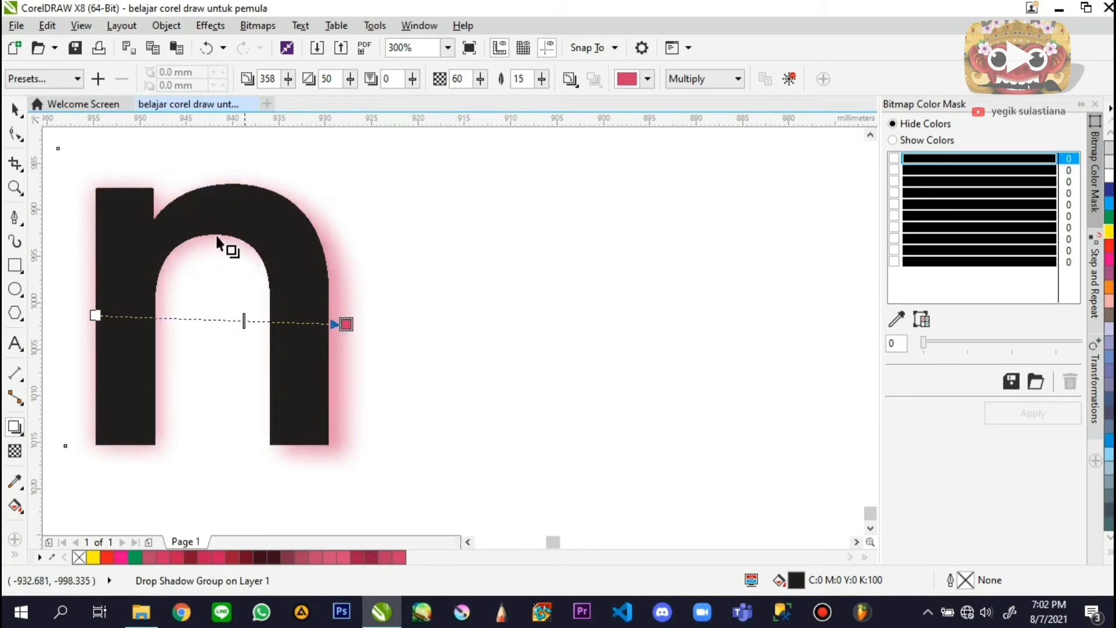
{"action": "left_click", "coordinate": [65, 84]}
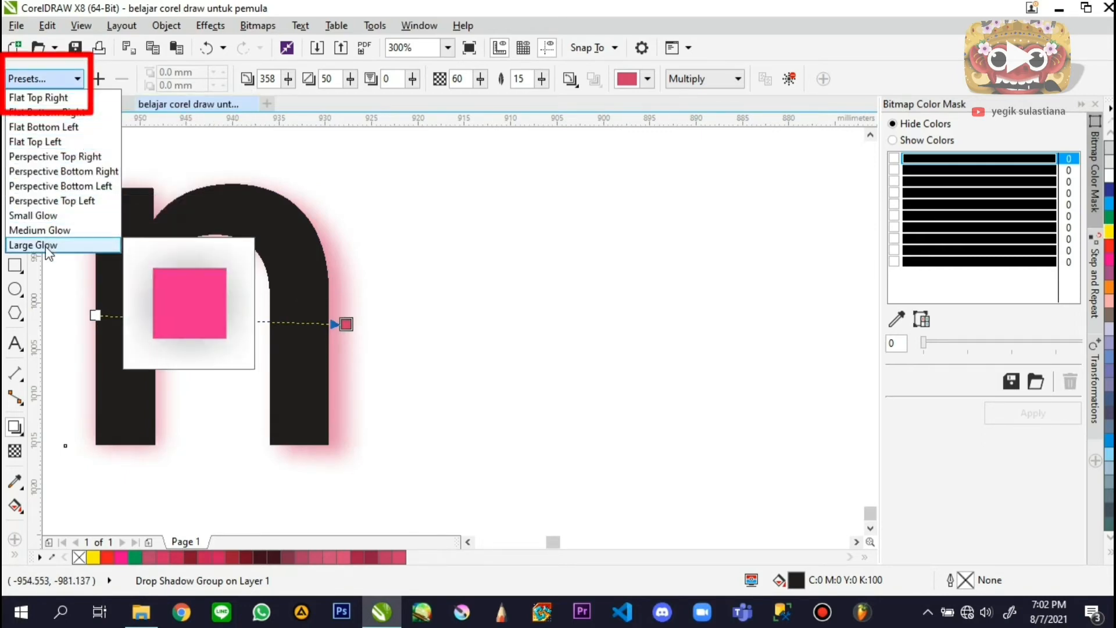
{"action": "left_click", "coordinate": [64, 83]}
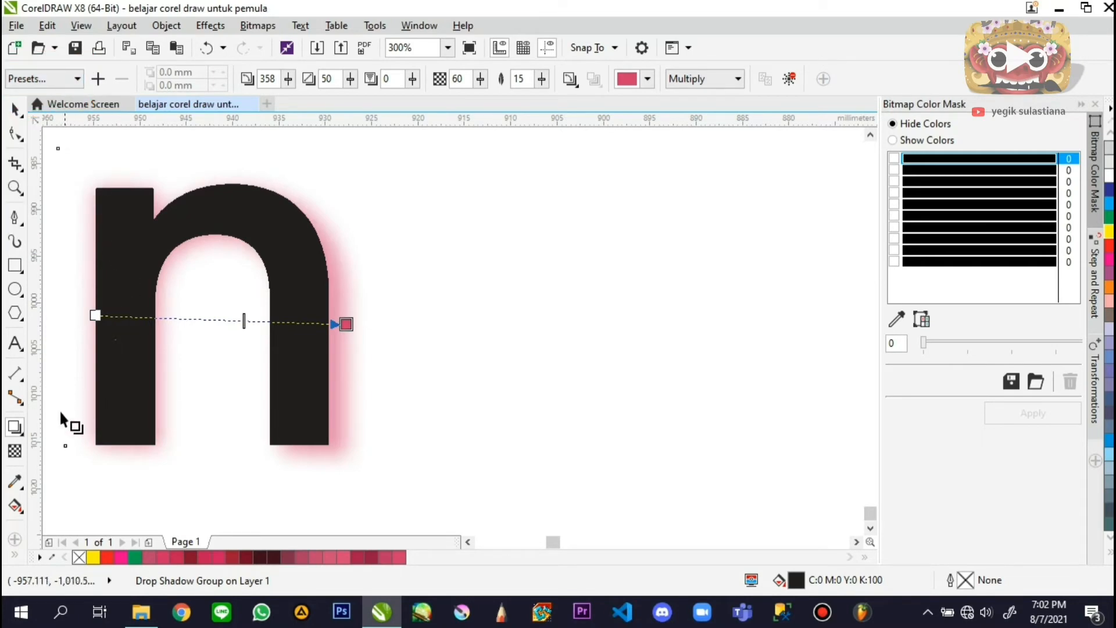
{"action": "left_click", "coordinate": [22, 431]}
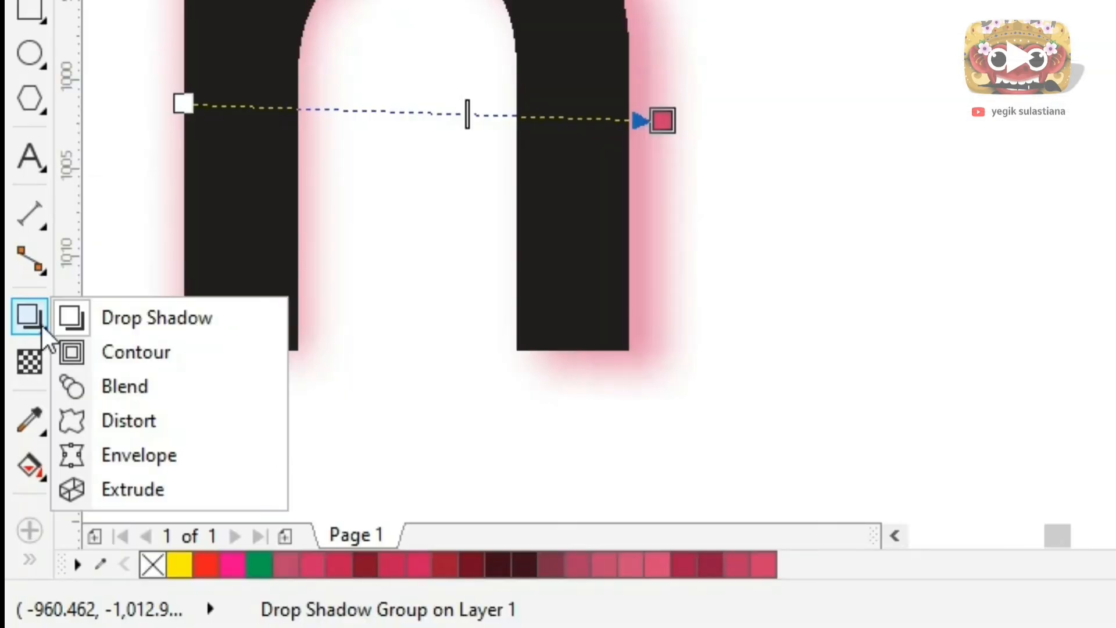
{"action": "left_click", "coordinate": [93, 378]}
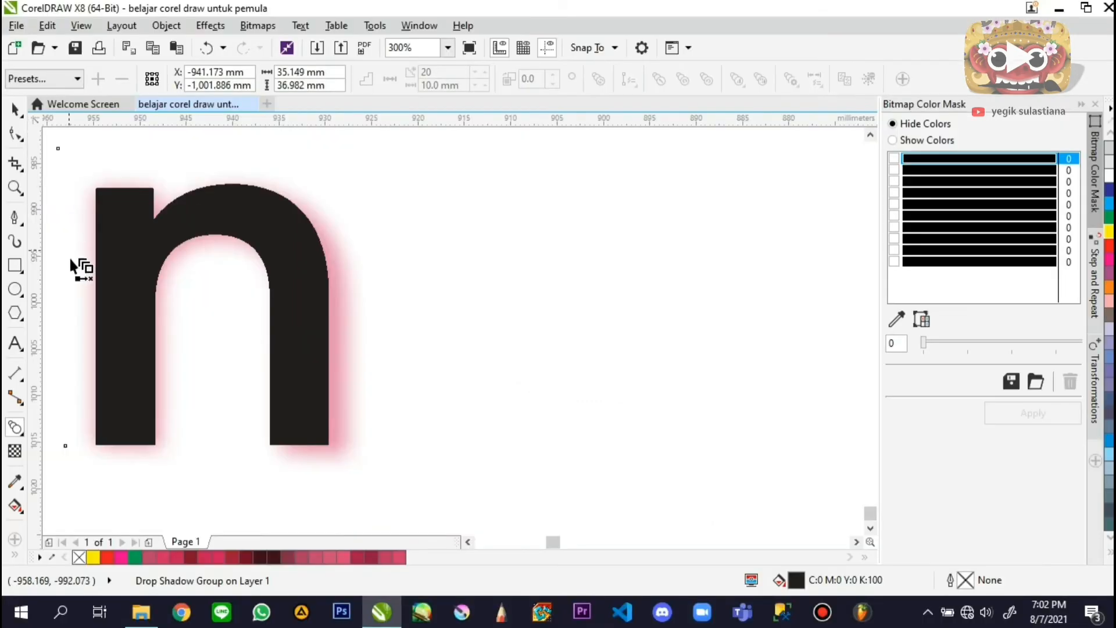
{"action": "left_click", "coordinate": [14, 109]}
Draw a circle about 26.5 mm in diameter to the right of the letter N and fill it with red
{"action": "scroll", "coordinate": [130, 352], "scroll_direction": "down", "scroll_amount": 2}
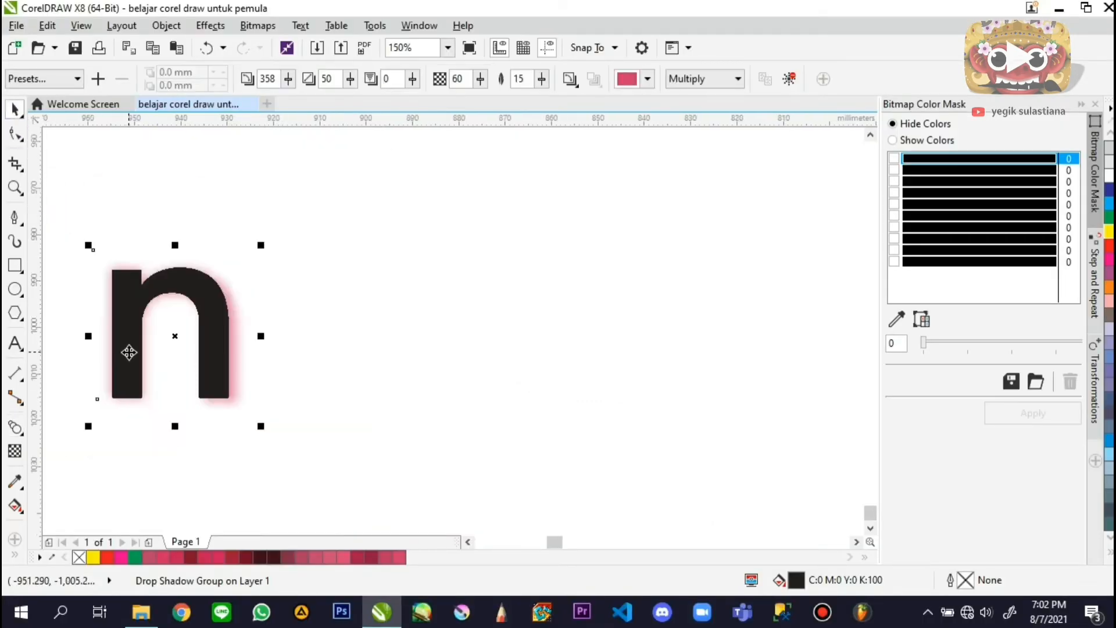
{"action": "left_click", "coordinate": [15, 289]}
{"action": "left_click_drag", "start_coordinate": [339, 253], "coordinate": [445, 378]}
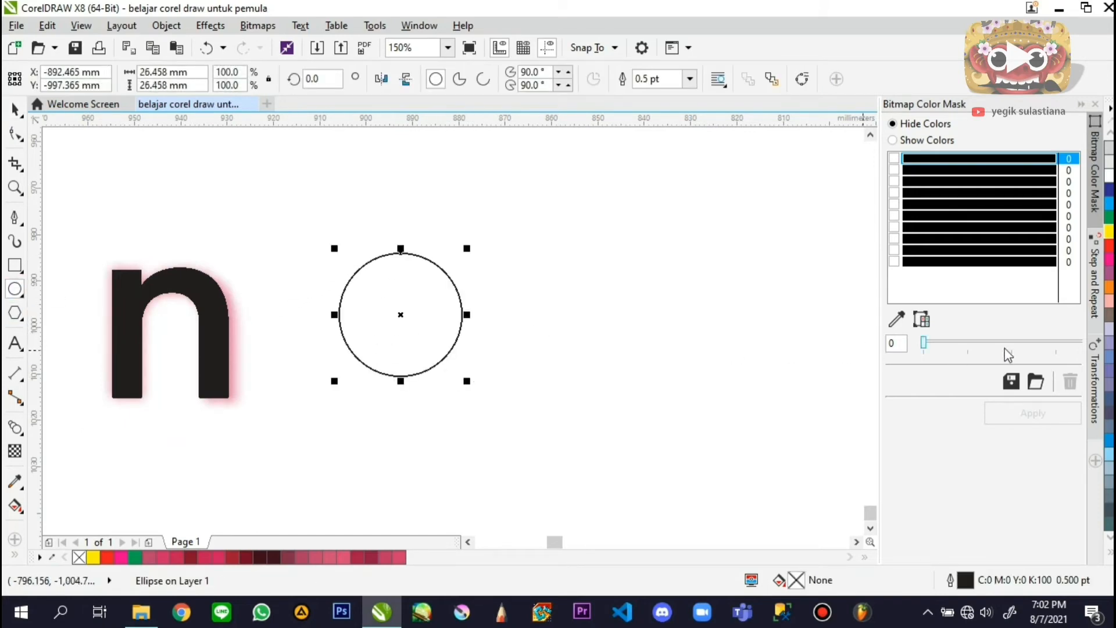
{"action": "left_click", "coordinate": [1108, 244]}
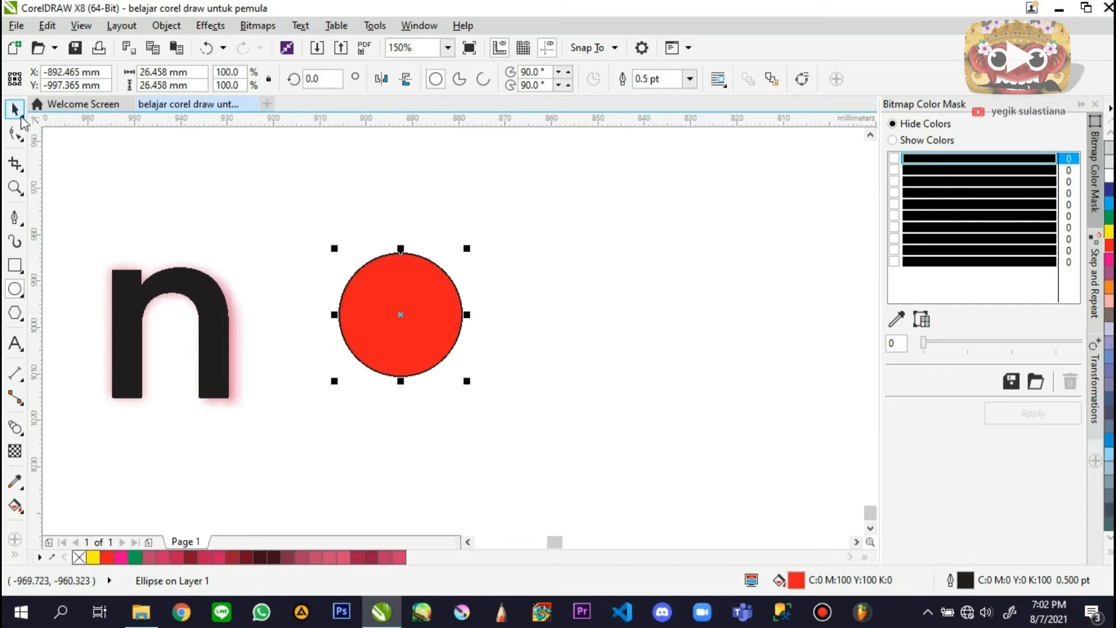
Place a copy of the red circle about 60 mm to its right and fill the copy with yellow
{"action": "left_click", "coordinate": [16, 110]}
{"action": "left_click_drag", "start_coordinate": [431, 308], "coordinate": [712, 353]}
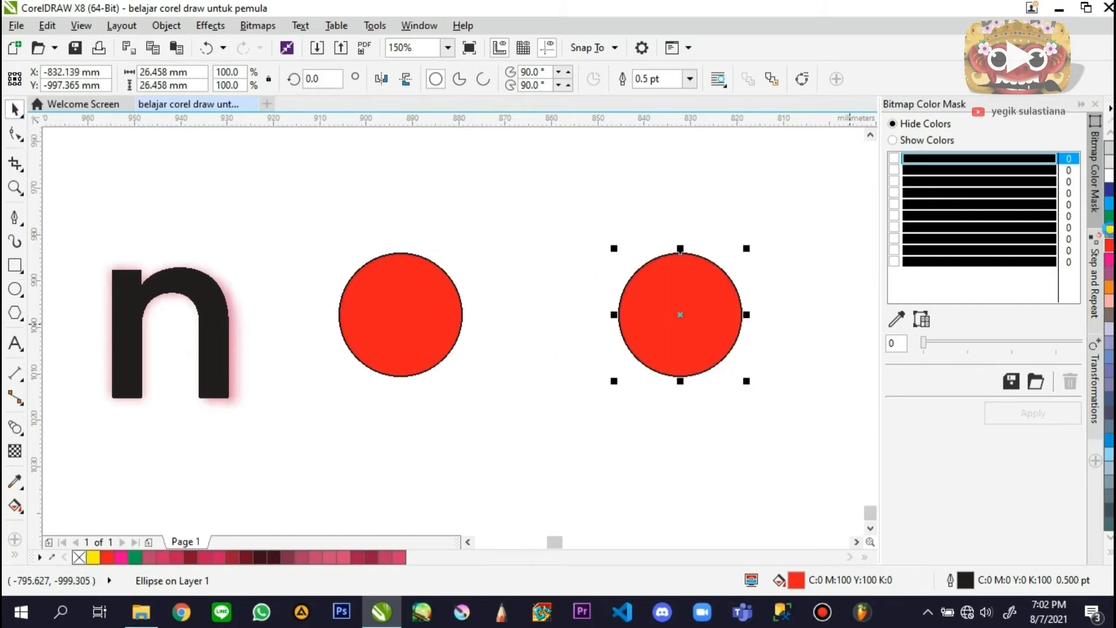
{"action": "left_click", "coordinate": [1108, 231]}
Blend the red circle into the yellow circle with 20 intermediate steps using the Blend tool
{"action": "left_click", "coordinate": [15, 428]}
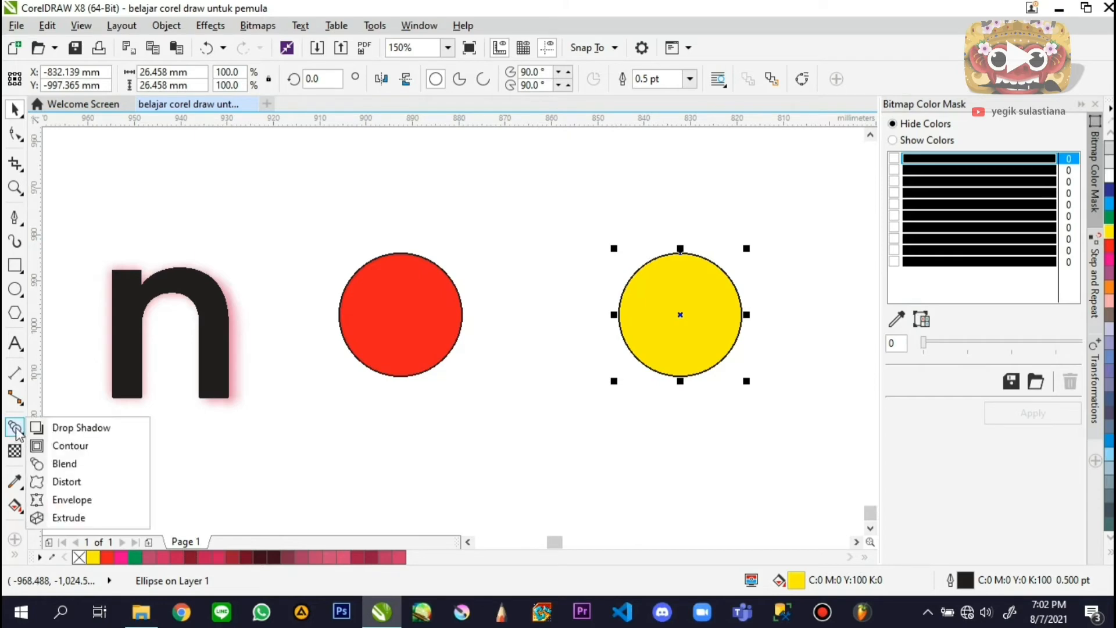
{"action": "left_click", "coordinate": [64, 463]}
{"action": "scroll", "coordinate": [170, 371], "scroll_direction": "down", "scroll_amount": 2}
{"action": "scroll", "coordinate": [364, 364], "scroll_direction": "up", "scroll_amount": 2}
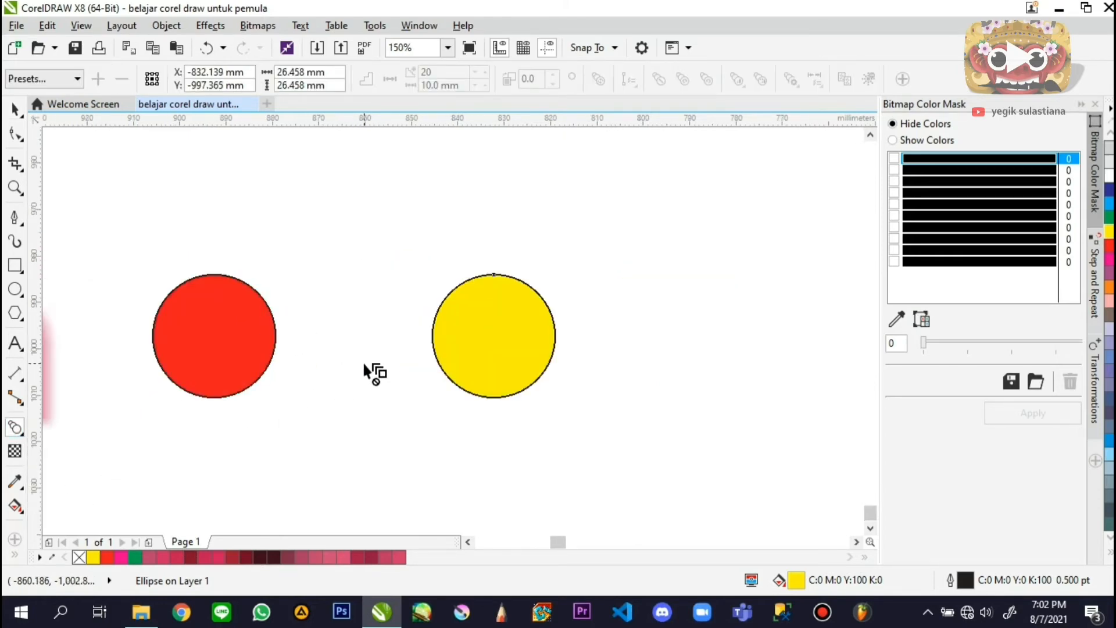
{"action": "left_click", "coordinate": [211, 330]}
{"action": "left_click_drag", "start_coordinate": [225, 330], "coordinate": [296, 342]}
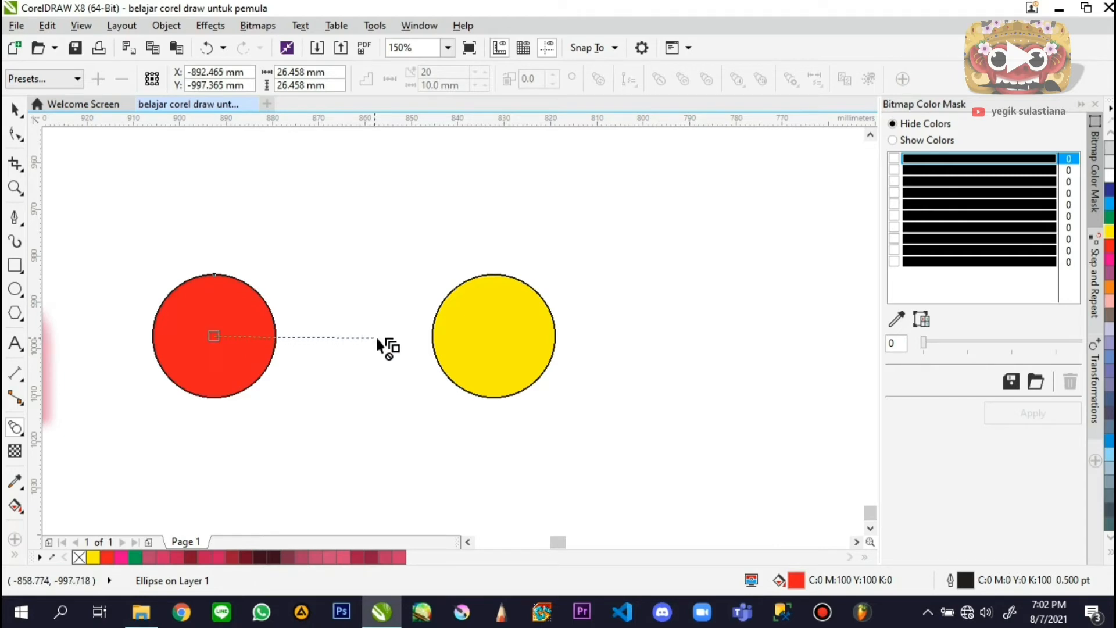
{"action": "left_click_drag", "start_coordinate": [376, 339], "coordinate": [494, 337]}
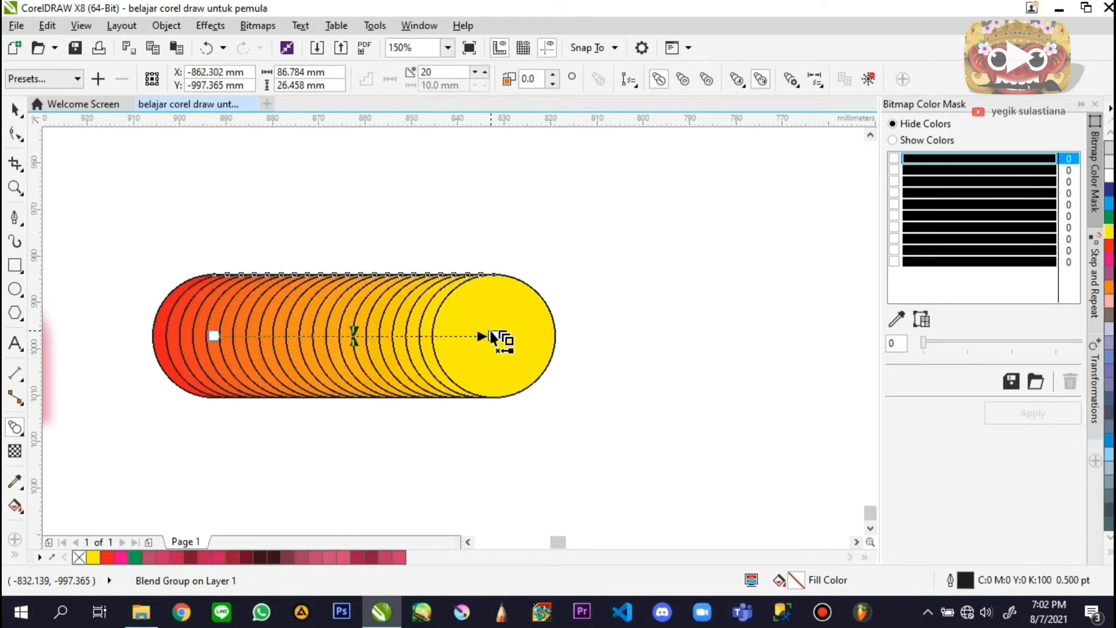
{"action": "scroll", "coordinate": [323, 329], "scroll_direction": "down", "scroll_amount": 2}
{"action": "scroll", "coordinate": [319, 327], "scroll_direction": "up", "scroll_amount": 4}
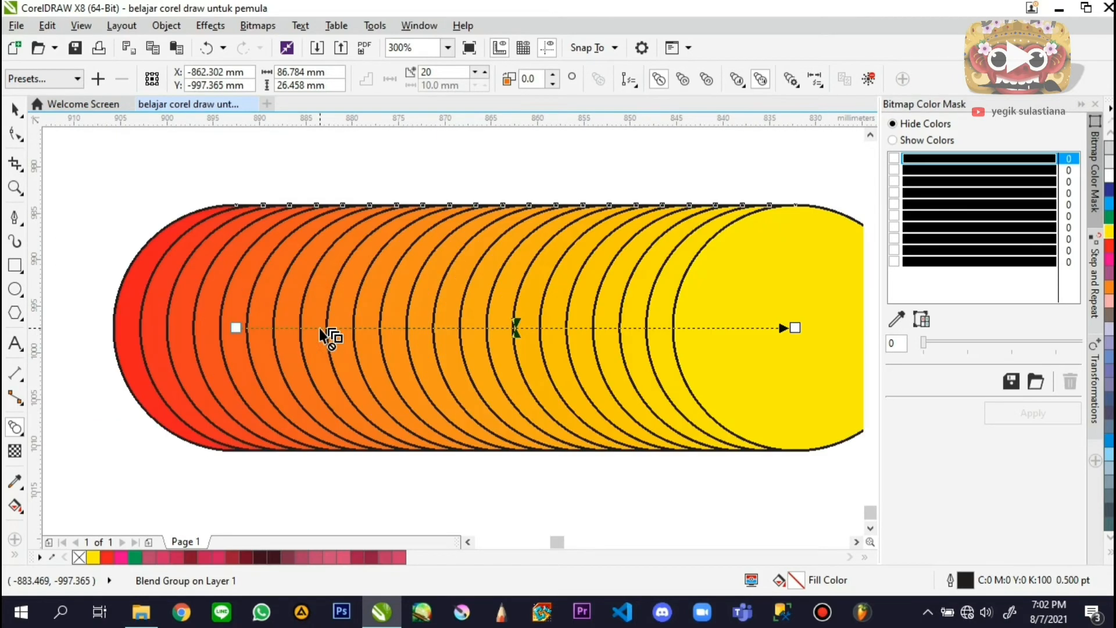
{"action": "scroll", "coordinate": [372, 364], "scroll_direction": "down", "scroll_amount": 2}
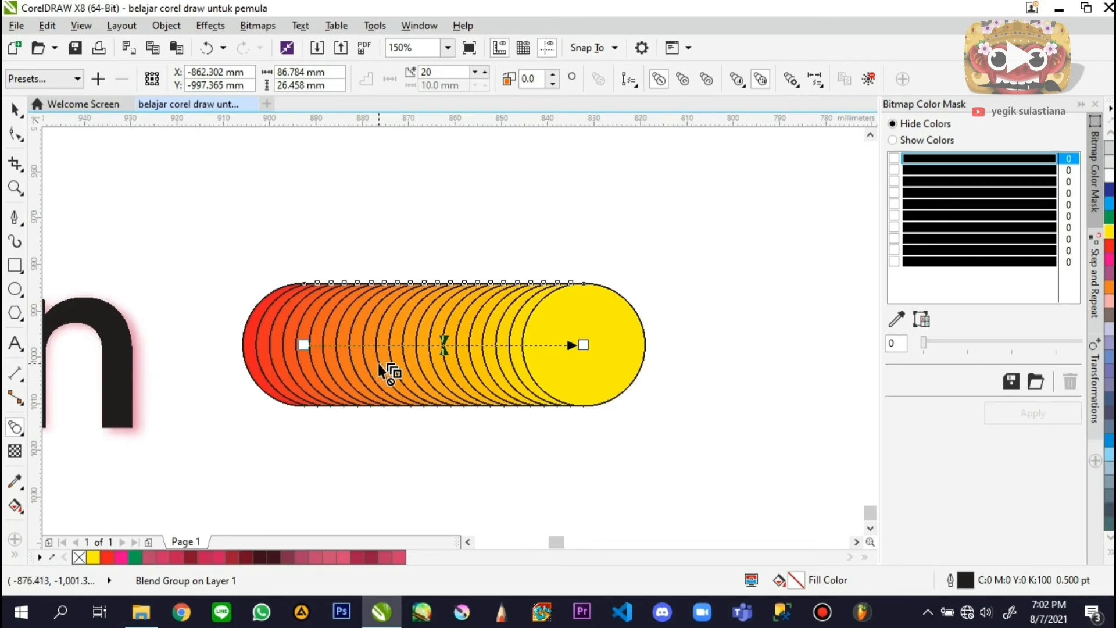
{"action": "scroll", "coordinate": [402, 285], "scroll_direction": "down", "scroll_amount": 2}
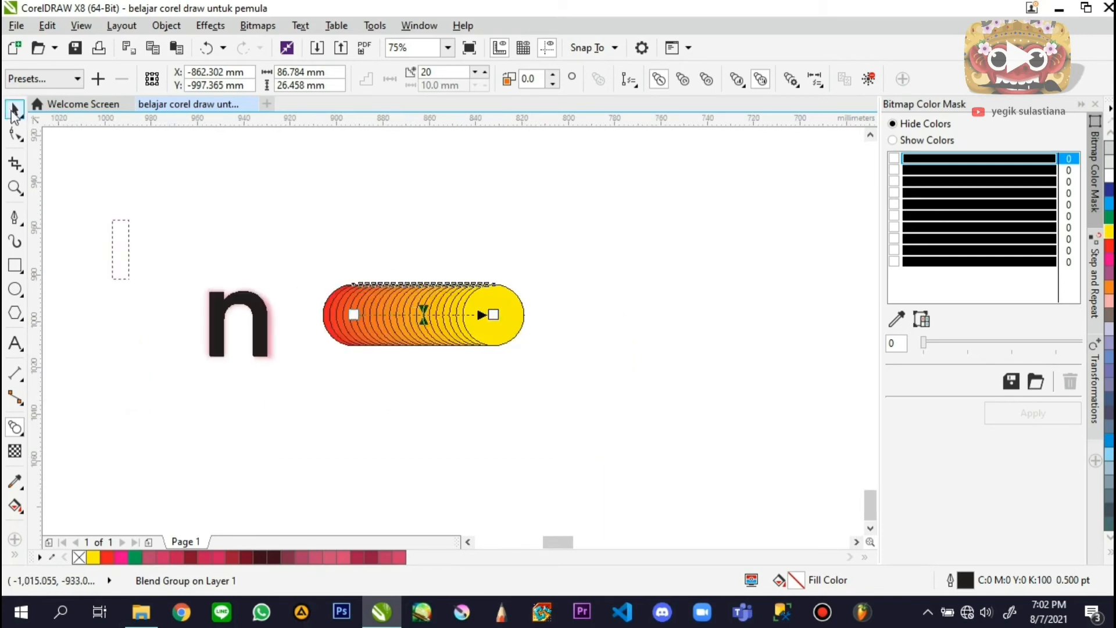
Break the red-to-yellow blend group apart and deselect the resulting objects
{"action": "left_click", "coordinate": [15, 111]}
{"action": "left_click", "coordinate": [461, 339]}
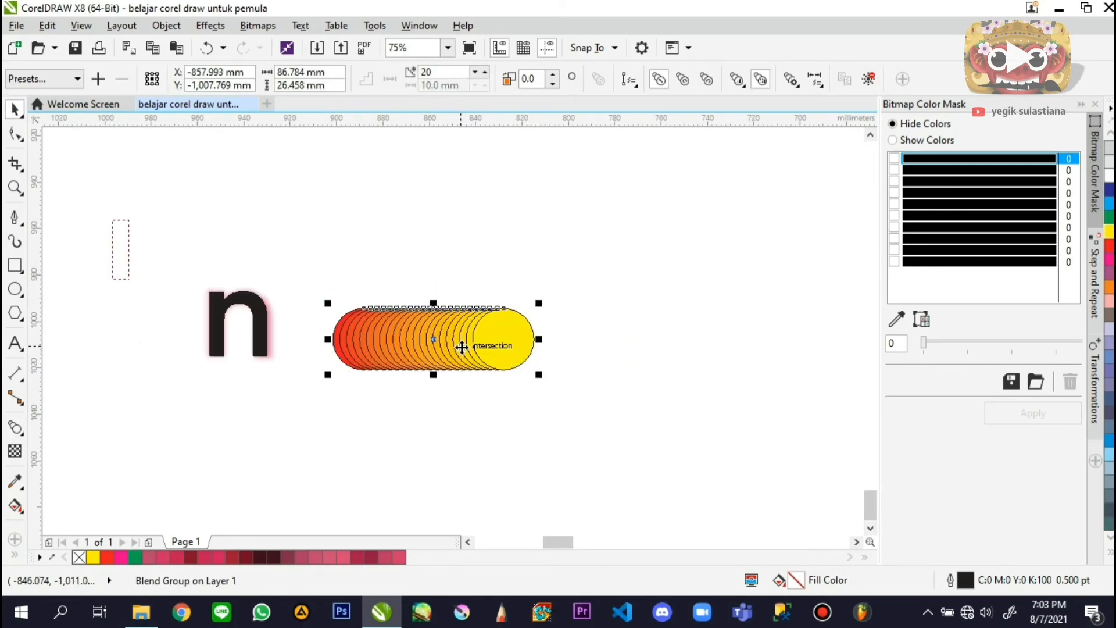
{"action": "scroll", "coordinate": [451, 332], "scroll_direction": "up", "scroll_amount": 4}
{"action": "scroll", "coordinate": [443, 342], "scroll_direction": "down", "scroll_amount": 2}
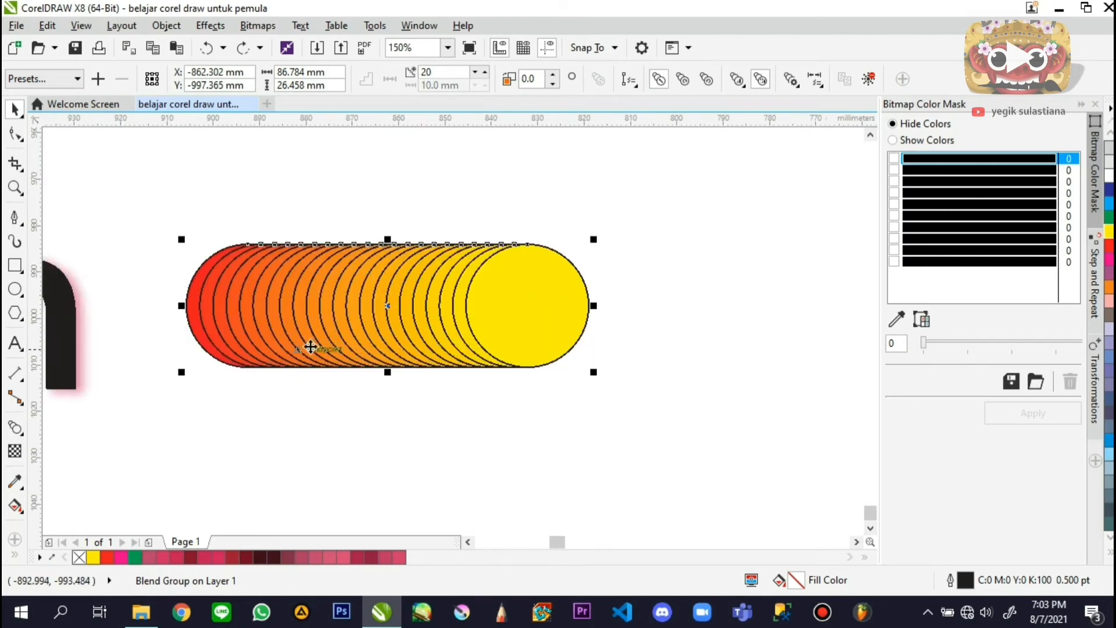
{"action": "right_click", "coordinate": [317, 279]}
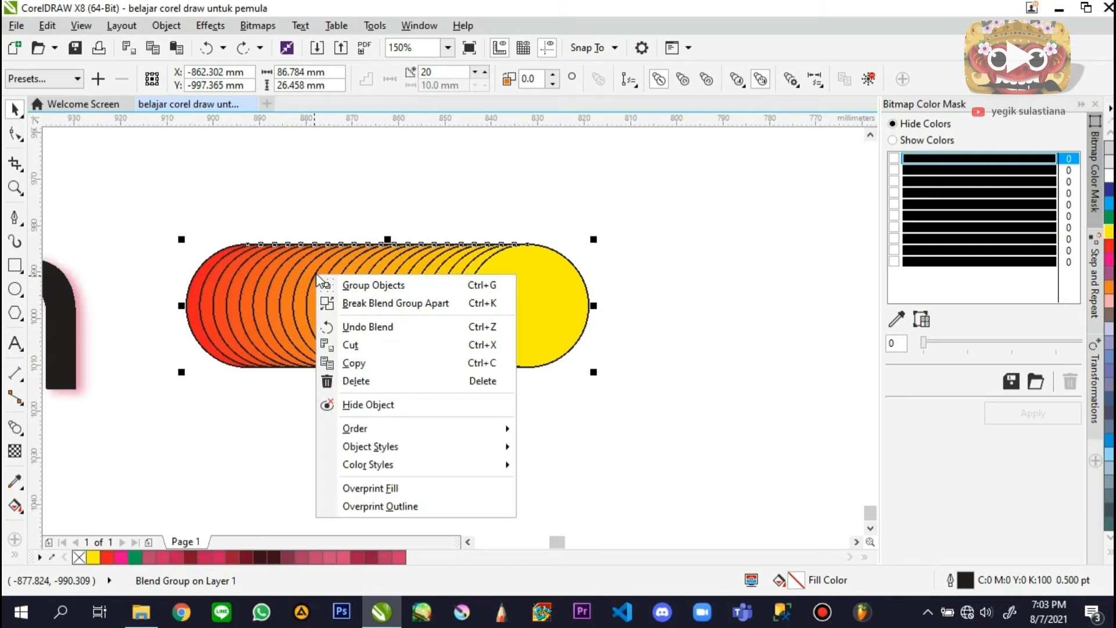
{"action": "left_click", "coordinate": [341, 303]}
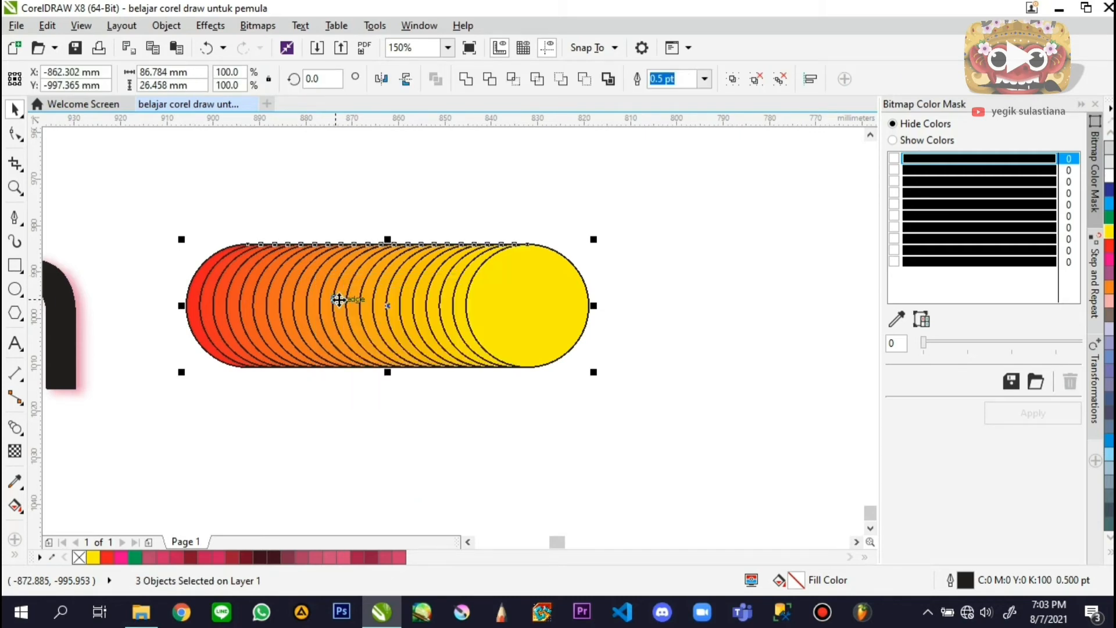
{"action": "left_click", "coordinate": [362, 195]}
Try moving the group of intermediate circles down away from the red and yellow end circles, undoing each move
{"action": "left_click_drag", "start_coordinate": [358, 268], "coordinate": [354, 335]}
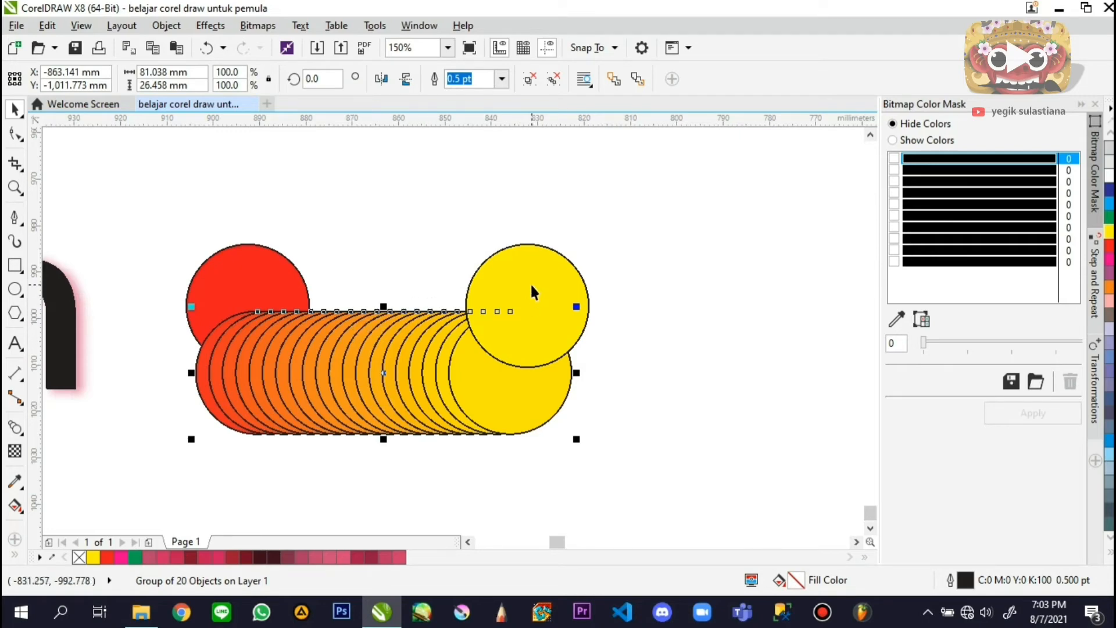
{"action": "key", "text": "ctrl+z"}
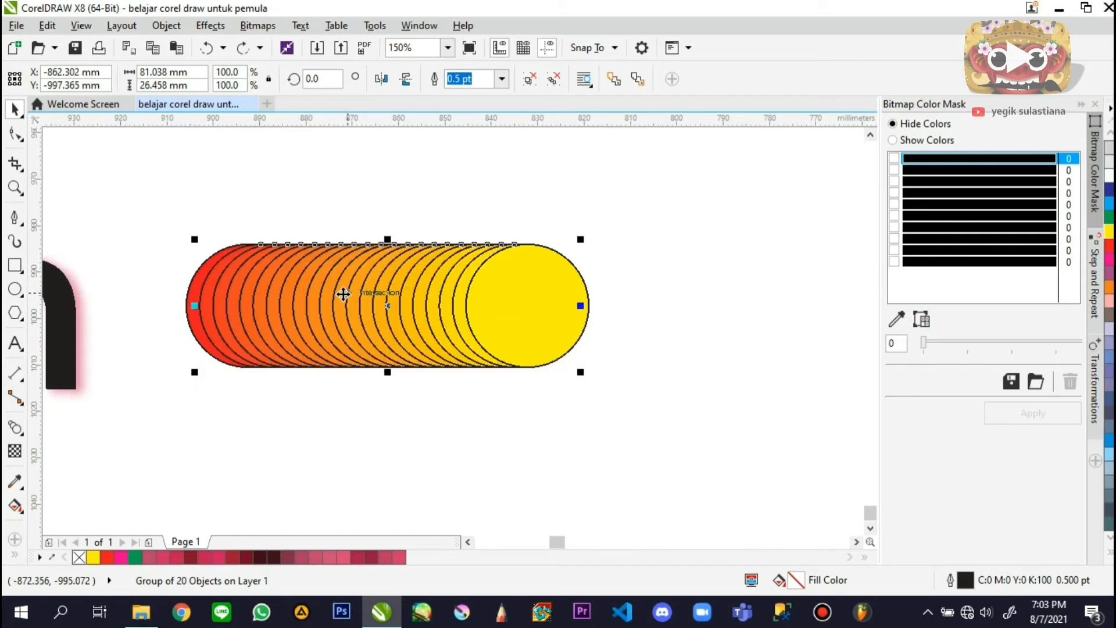
{"action": "left_click_drag", "start_coordinate": [342, 290], "coordinate": [343, 349]}
{"action": "key", "text": "ctrl+z"}
Ungroup the intermediate circles of the red-to-yellow blend row into separate objects and deselect them
{"action": "left_click", "coordinate": [378, 179]}
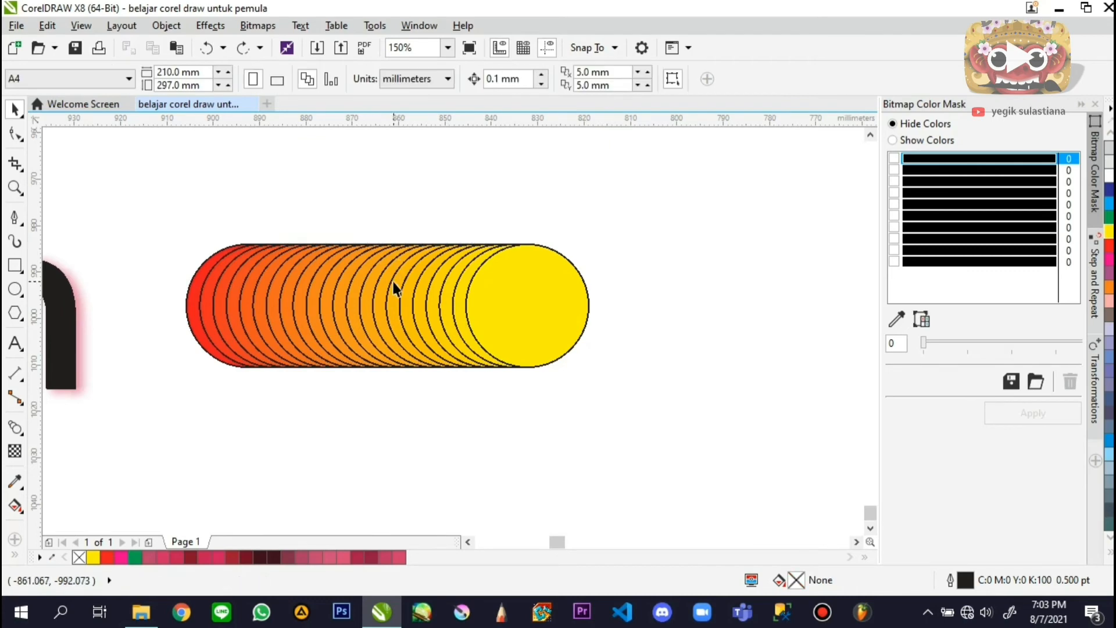
{"action": "right_click", "coordinate": [386, 269]}
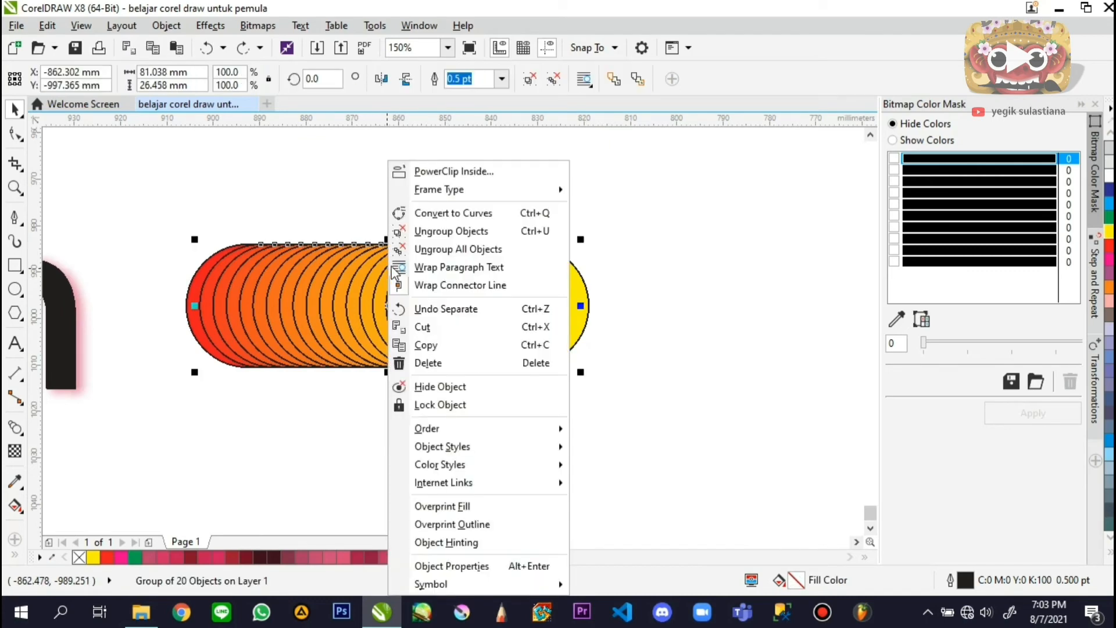
{"action": "left_click", "coordinate": [431, 238]}
{"action": "left_click", "coordinate": [414, 190]}
Try pulling single intermediate circles down out of the blend row, undoing each move
{"action": "left_click_drag", "start_coordinate": [393, 264], "coordinate": [383, 359]}
{"action": "key", "text": "ctrl+z"}
{"action": "left_click", "coordinate": [437, 208]}
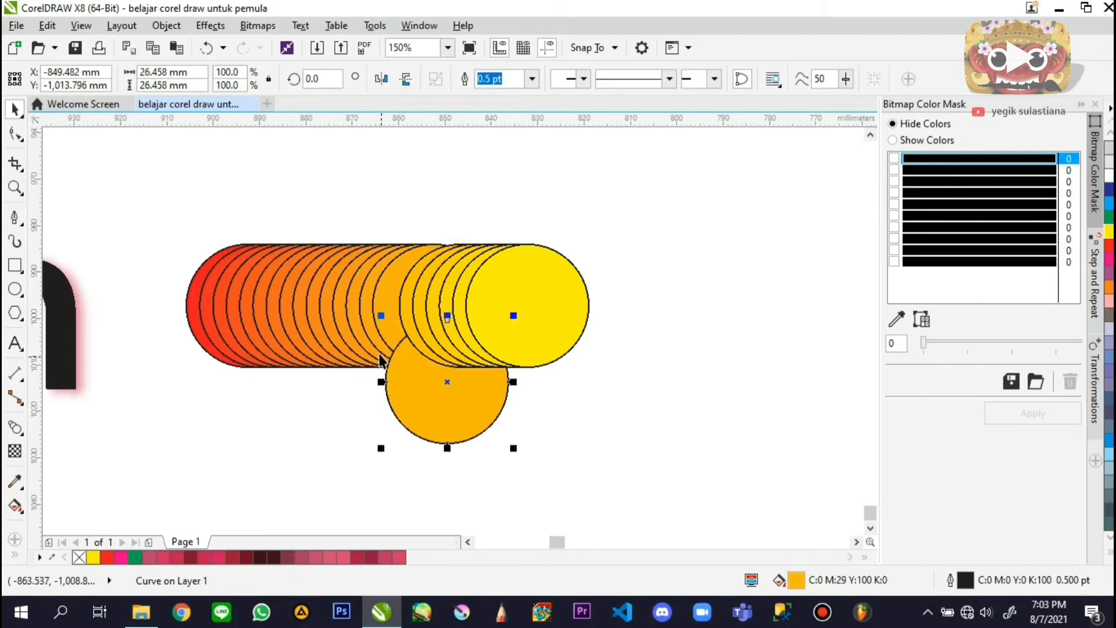
{"action": "key", "text": "ctrl+z"}
{"action": "left_click", "coordinate": [367, 306]}
{"action": "left_click_drag", "start_coordinate": [367, 306], "coordinate": [379, 381]}
{"action": "key", "text": "ctrl+z"}
{"action": "left_click", "coordinate": [383, 203]}
{"action": "left_click_drag", "start_coordinate": [288, 306], "coordinate": [302, 363]}
{"action": "key", "text": "ctrl+z"}
{"action": "left_click", "coordinate": [314, 233]}
Place two overlapping copies of the yellow circle about 75 mm and 91 mm to the right of the original
{"action": "scroll", "coordinate": [304, 277], "scroll_direction": "down", "scroll_amount": 5}
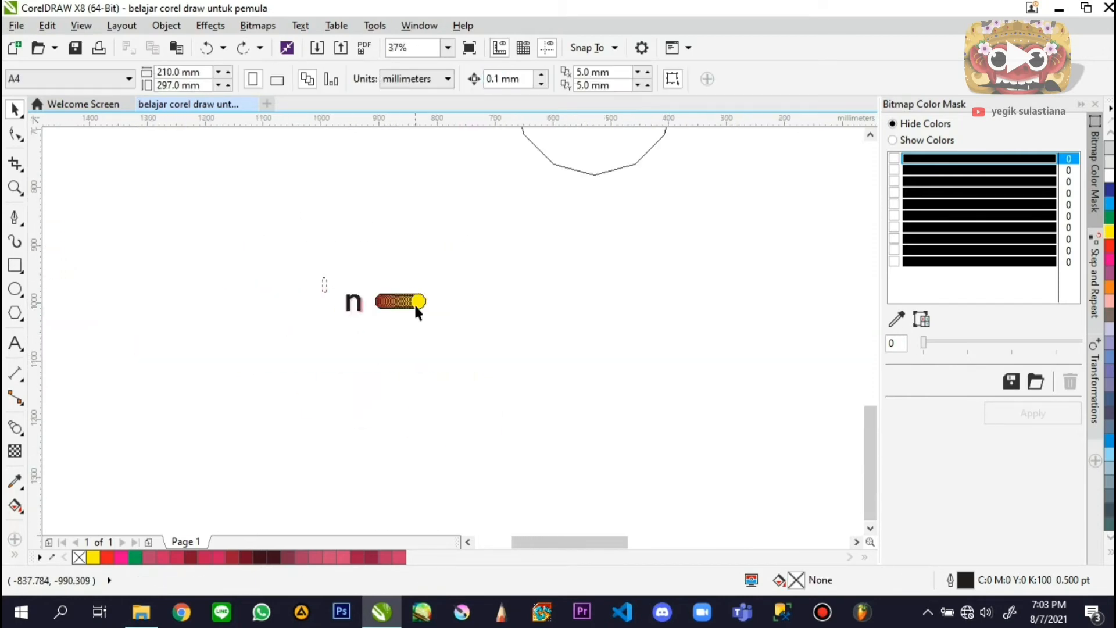
{"action": "scroll", "coordinate": [400, 313], "scroll_direction": "up", "scroll_amount": 5}
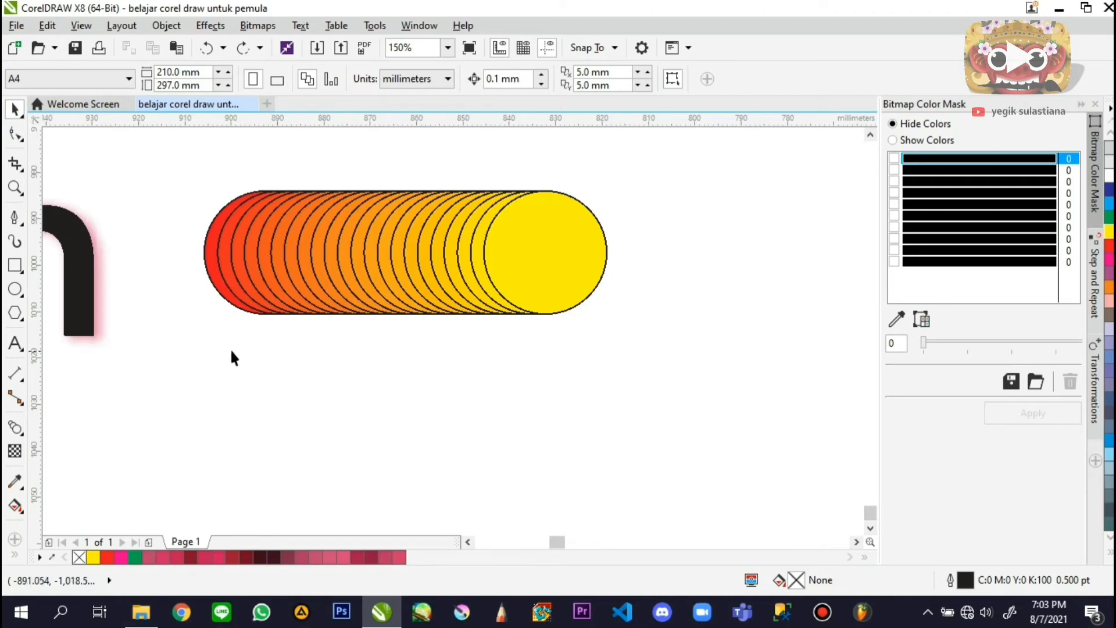
{"action": "scroll", "coordinate": [198, 365], "scroll_direction": "down", "scroll_amount": 2}
{"action": "left_click_drag", "start_coordinate": [376, 314], "coordinate": [554, 330]}
{"action": "scroll", "coordinate": [573, 308], "scroll_direction": "up", "scroll_amount": 2}
{"action": "scroll", "coordinate": [572, 308], "scroll_direction": "up", "scroll_amount": 4}
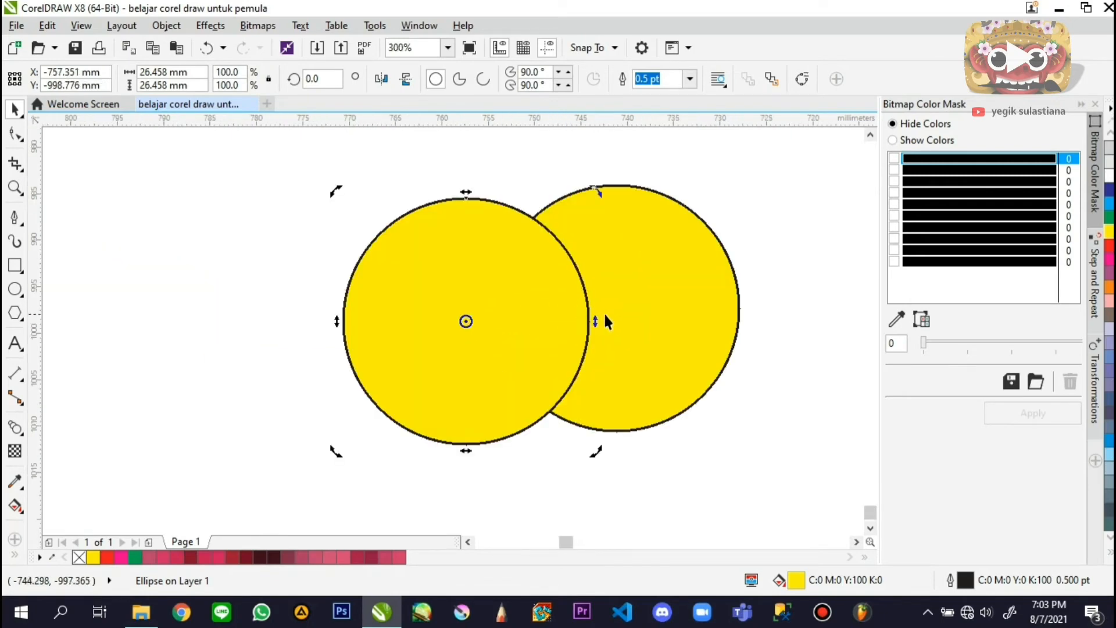
Try bringing the right yellow copy in front of the left one and undo the reordering
{"action": "left_click_drag", "start_coordinate": [615, 313], "coordinate": [614, 312]}
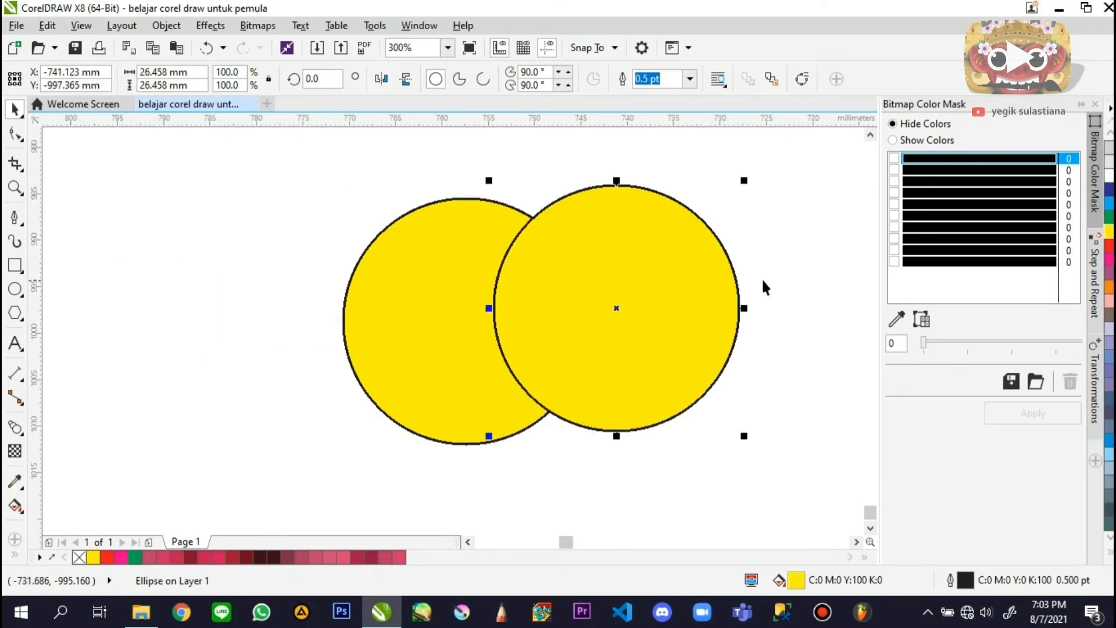
{"action": "key", "text": "ctrl+z"}
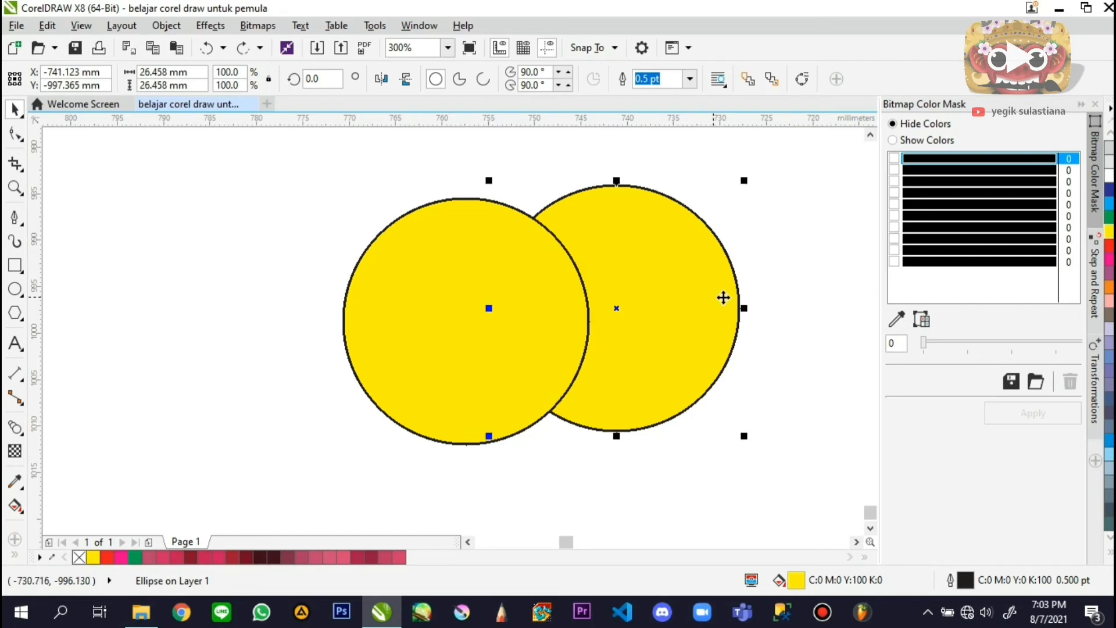
{"action": "left_click", "coordinate": [776, 266]}
{"action": "left_click", "coordinate": [702, 292]}
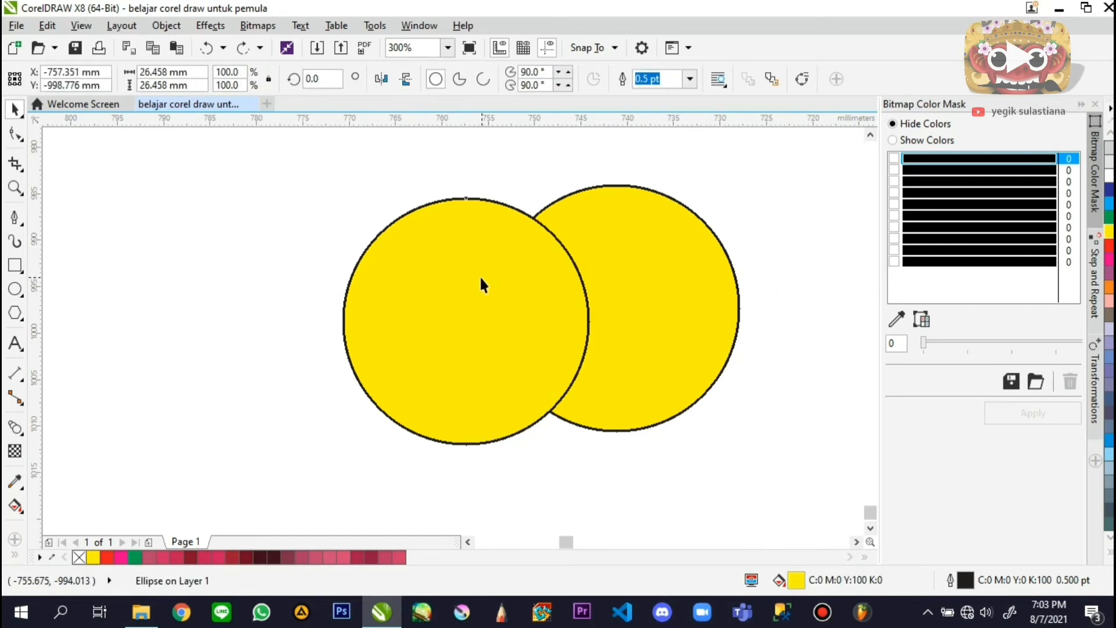
Move the left yellow copy about 2 mm left, and switch the right copy's stacking order between front and back, ending at the front
{"action": "left_click_drag", "start_coordinate": [480, 278], "coordinate": [463, 268]}
{"action": "left_click", "coordinate": [668, 258]}
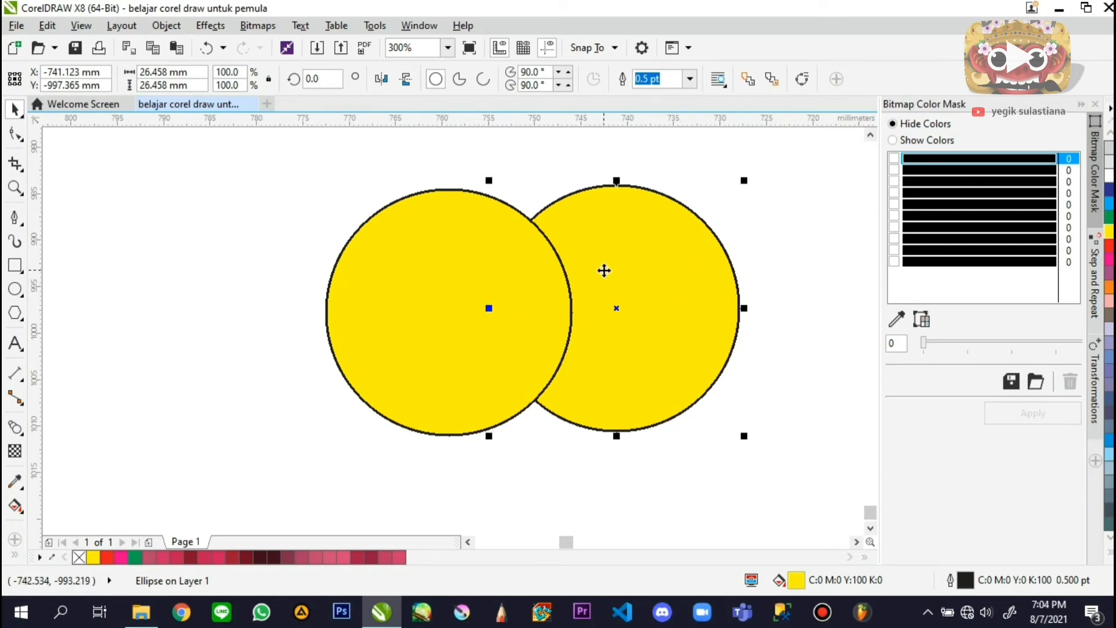
{"action": "key", "text": "shift+Page_Up"}
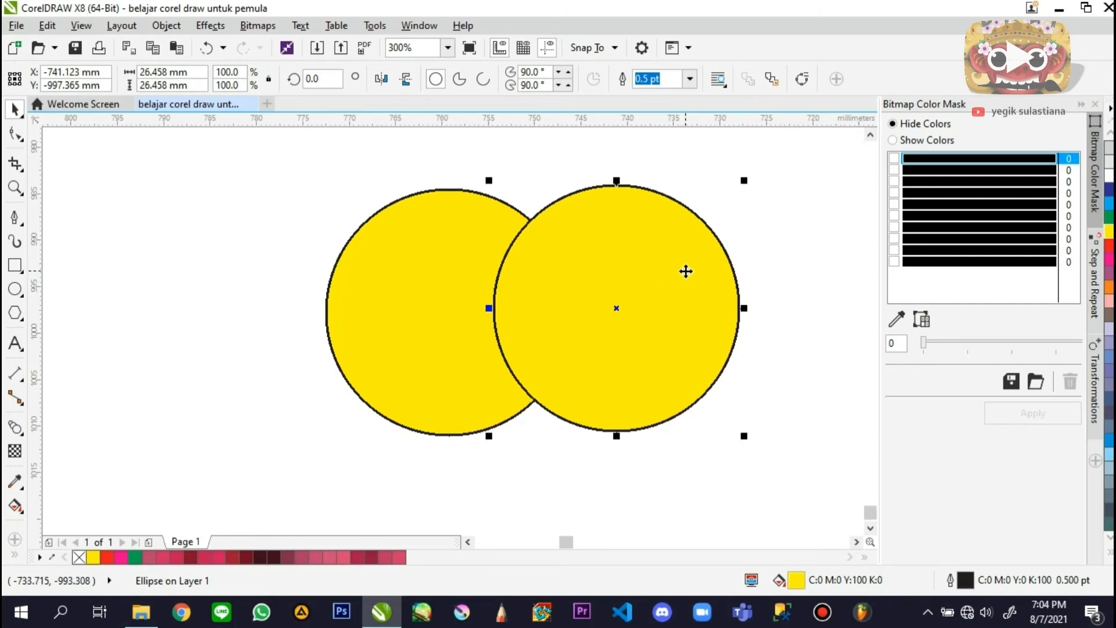
{"action": "key", "text": "shift+Page_Down"}
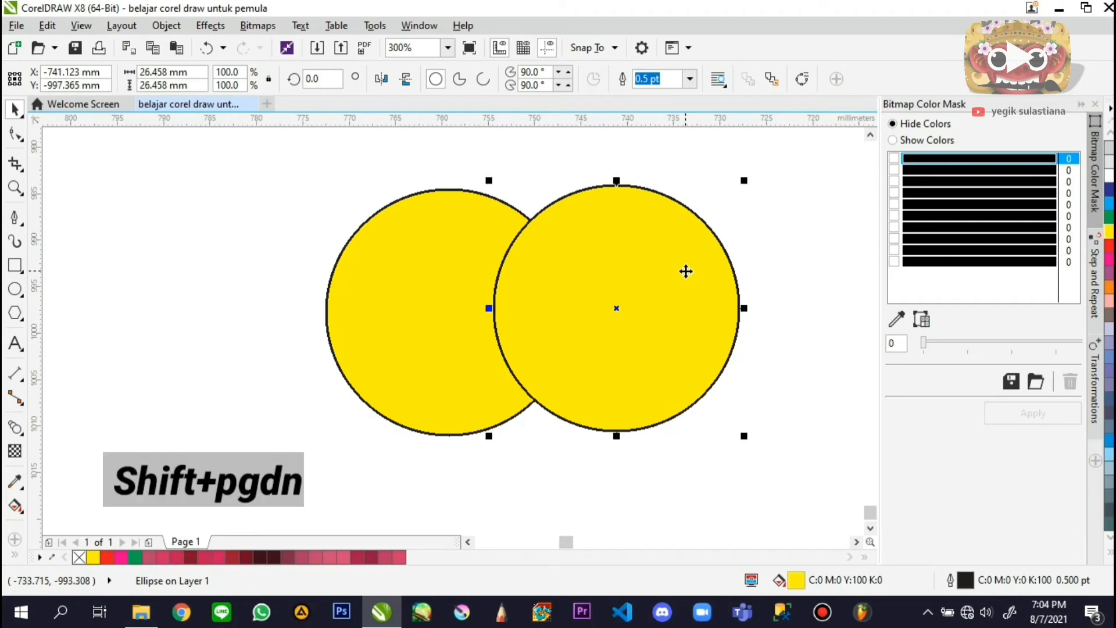
{"action": "key", "text": "shift+Page_Up"}
{"action": "scroll", "coordinate": [687, 322], "scroll_direction": "down", "scroll_amount": 2}
{"action": "left_click", "coordinate": [689, 319]}
{"action": "scroll", "coordinate": [571, 285], "scroll_direction": "up", "scroll_amount": 2}
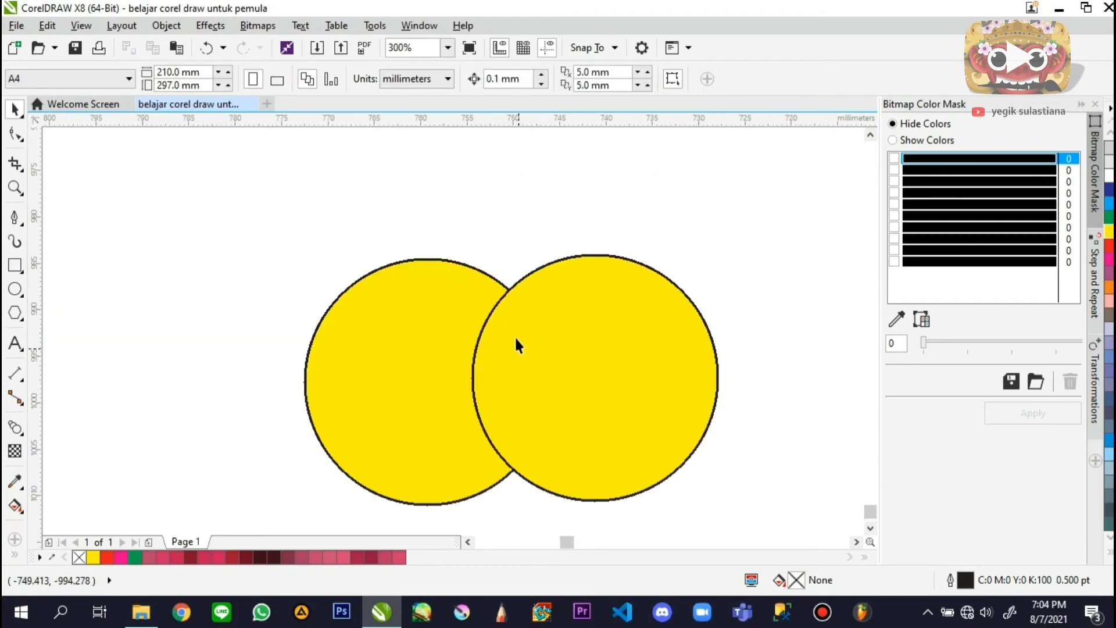
Apply a linear gradient transparency to the left yellow copy, fading out toward its upper left, and adjust both gradient ends
{"action": "left_click", "coordinate": [360, 349]}
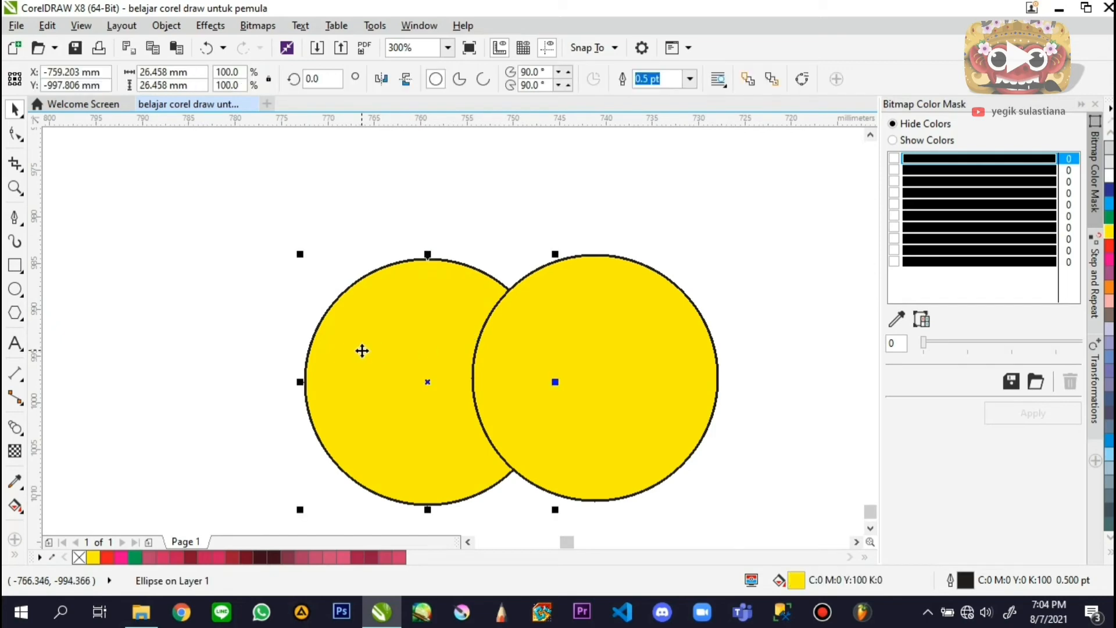
{"action": "left_click", "coordinate": [15, 451]}
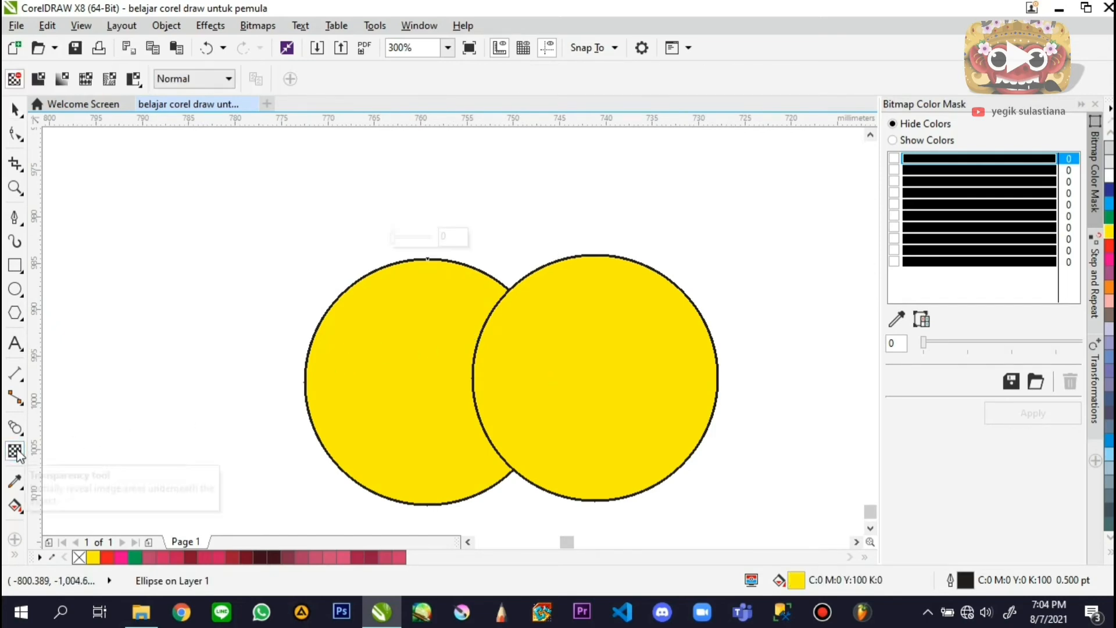
{"action": "scroll", "coordinate": [354, 282], "scroll_direction": "down", "scroll_amount": 1}
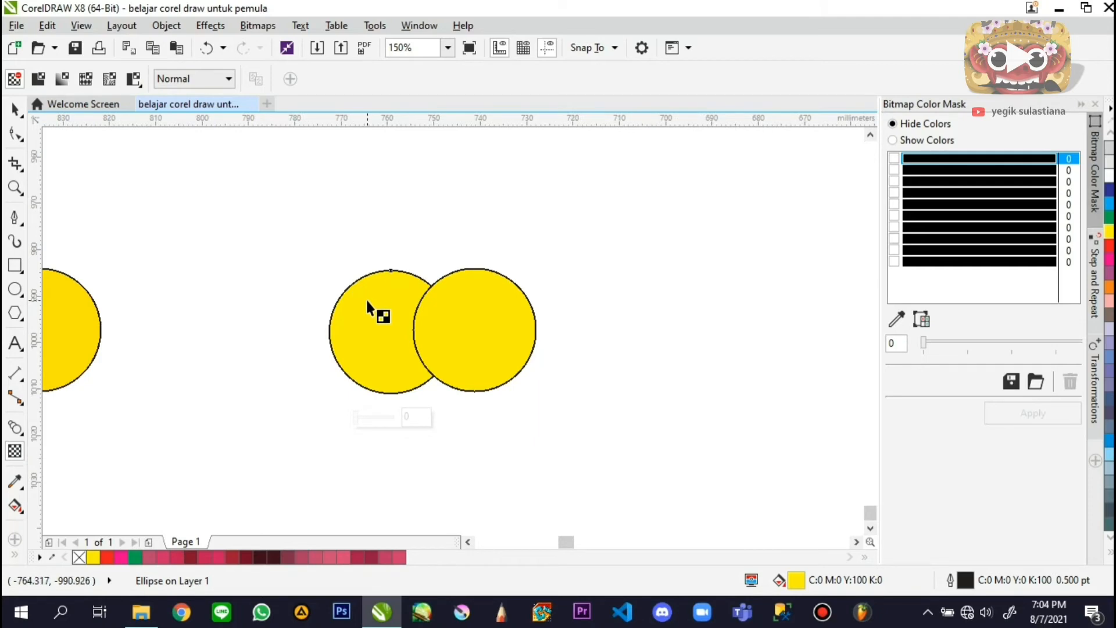
{"action": "scroll", "coordinate": [366, 299], "scroll_direction": "up", "scroll_amount": 1}
{"action": "left_click_drag", "start_coordinate": [368, 299], "coordinate": [210, 282]}
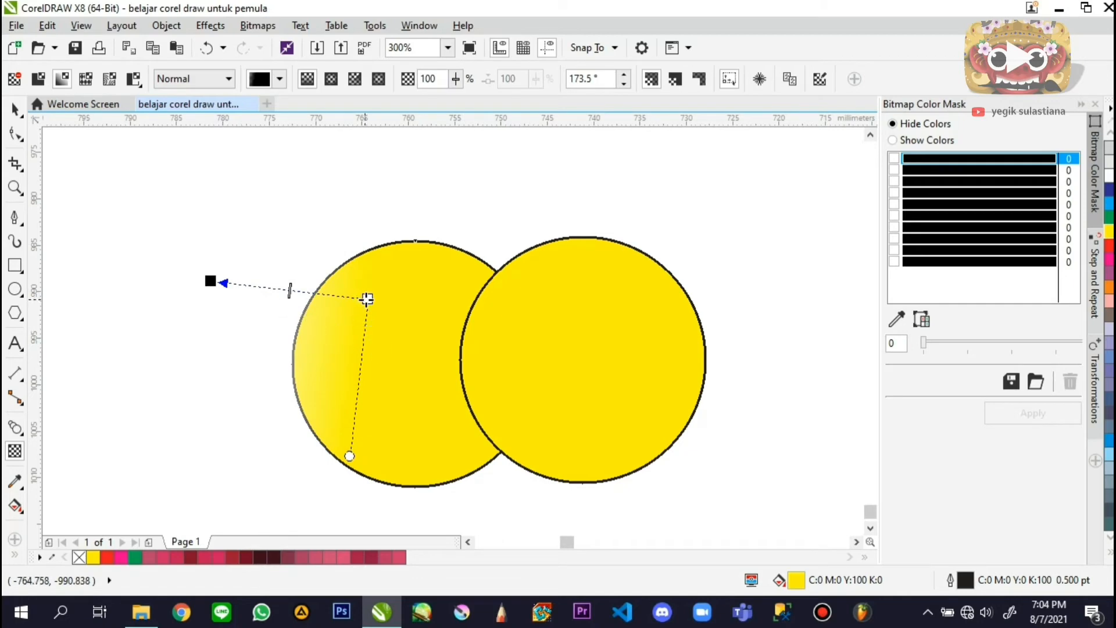
{"action": "left_click_drag", "start_coordinate": [367, 299], "coordinate": [439, 295]}
{"action": "left_click_drag", "start_coordinate": [210, 281], "coordinate": [238, 251]}
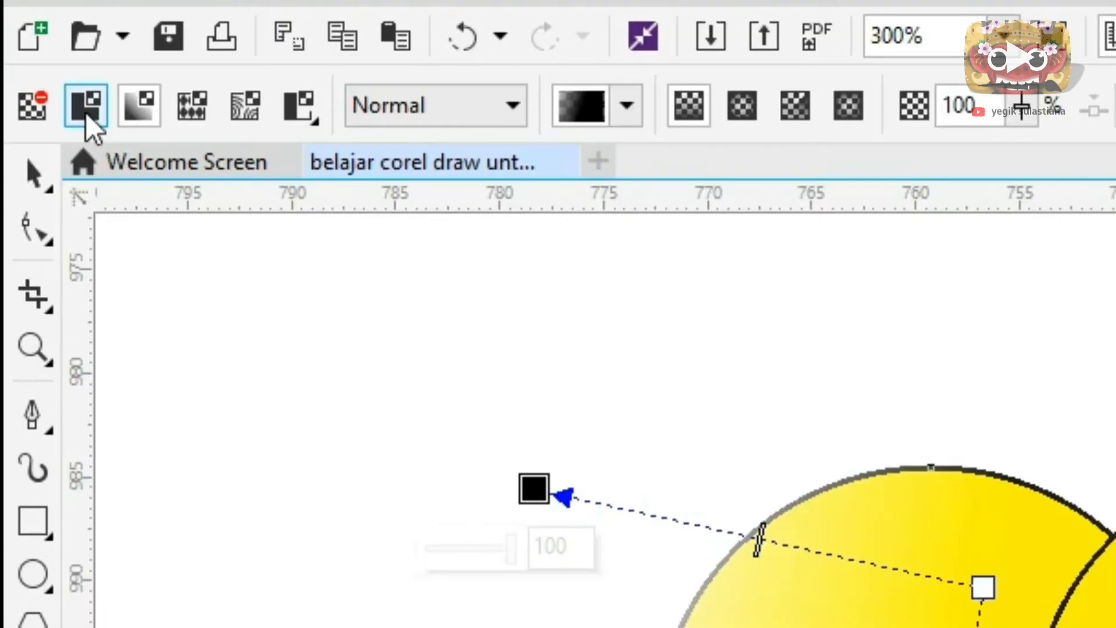
Give the left yellow copy a uniform transparency of 49 and return to the Pick tool
{"action": "left_click", "coordinate": [86, 112]}
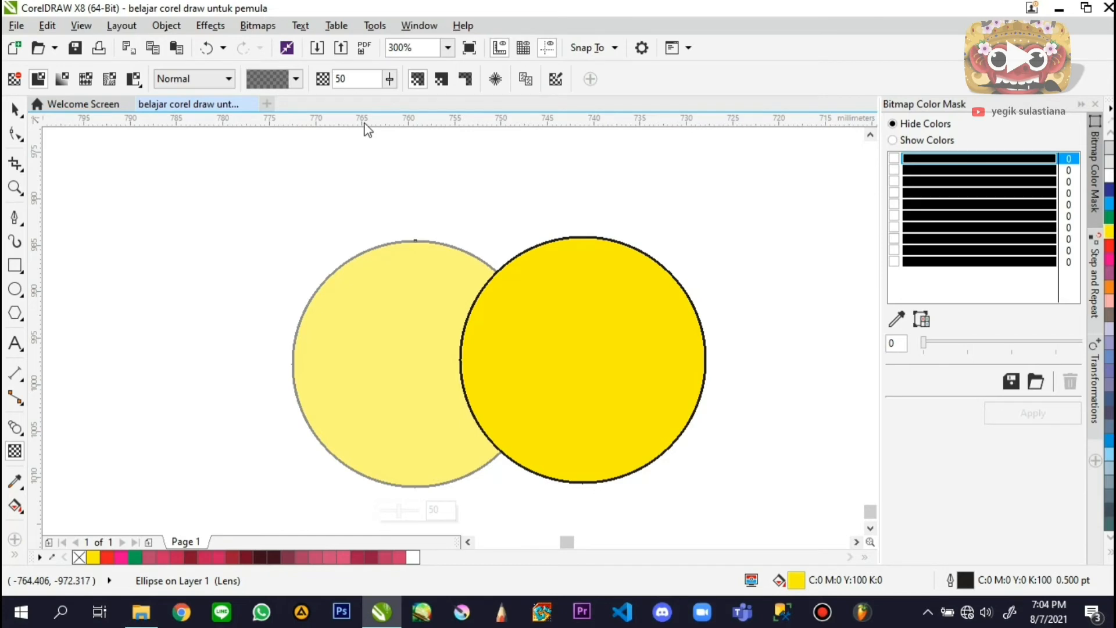
{"action": "left_click", "coordinate": [388, 80]}
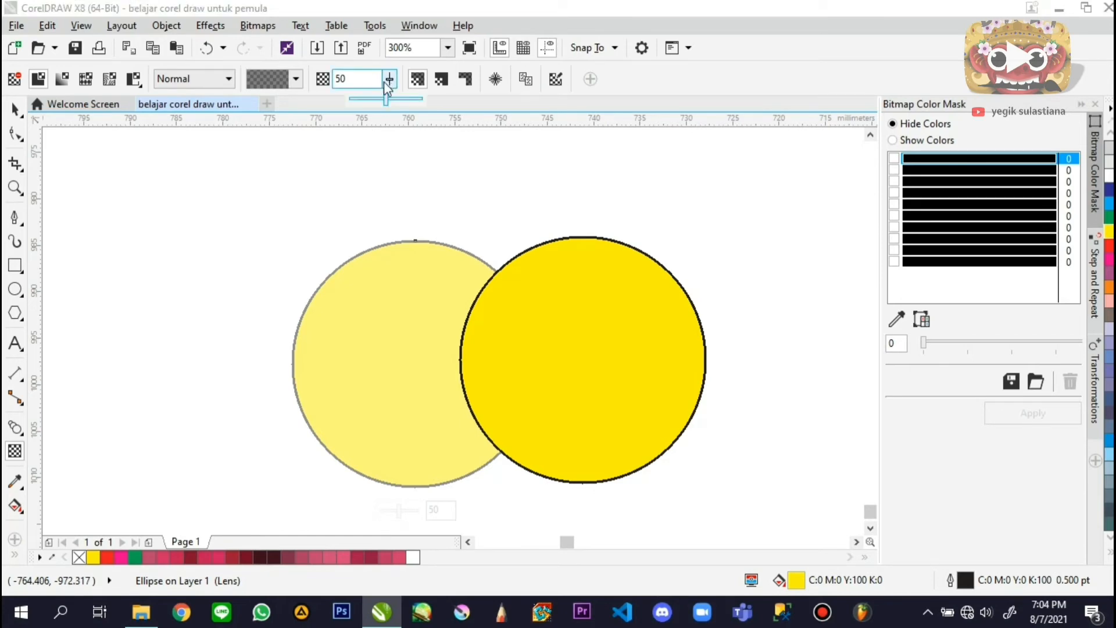
{"action": "mouse_move", "coordinate": [386, 100]}
{"action": "left_mouse_down"}
{"action": "mouse_move", "coordinate": [406, 103]}
{"action": "mouse_move", "coordinate": [365, 107]}
{"action": "left_mouse_up"}
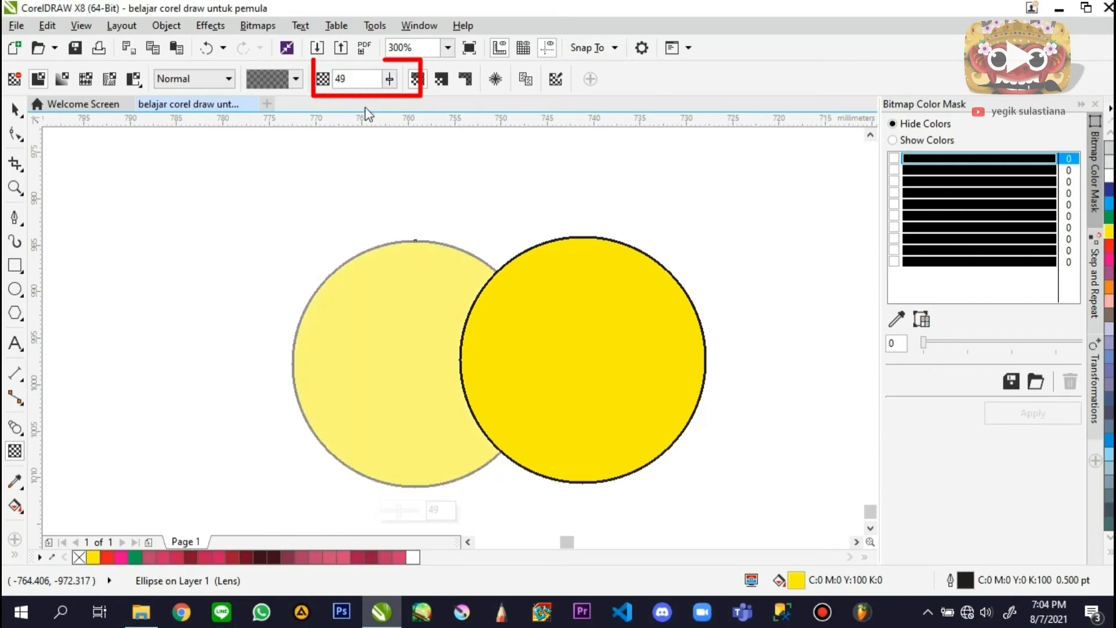
{"action": "left_click", "coordinate": [15, 109]}
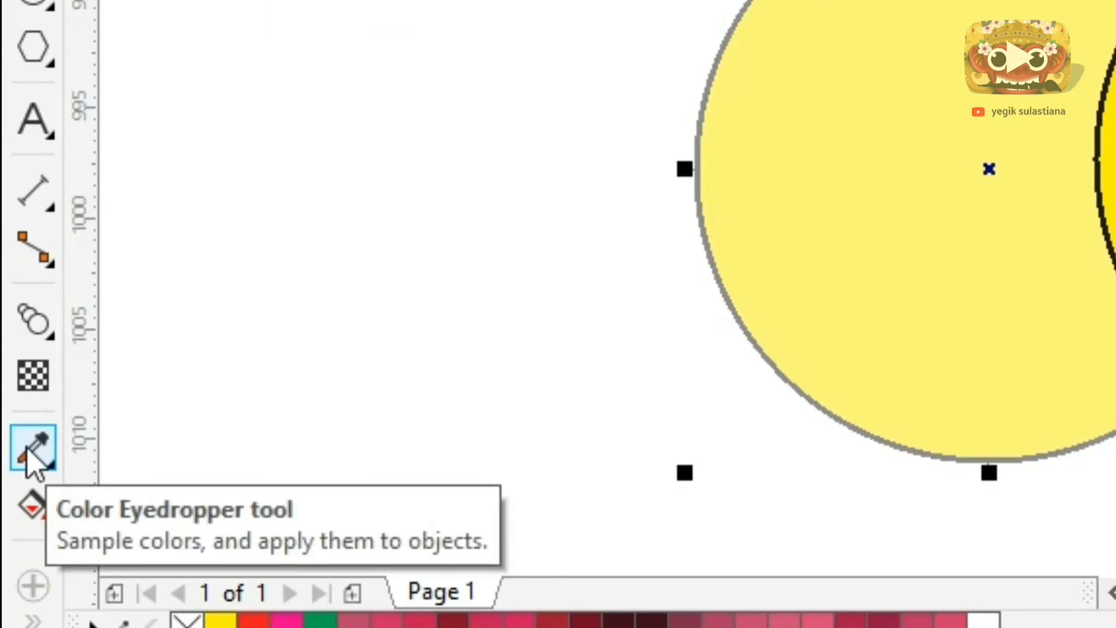
Sample the orange C0 M57 Y100 K0 from a middle blend circle with the Color Eyedropper and fill the right yellow copy with it
{"action": "left_click", "coordinate": [27, 452]}
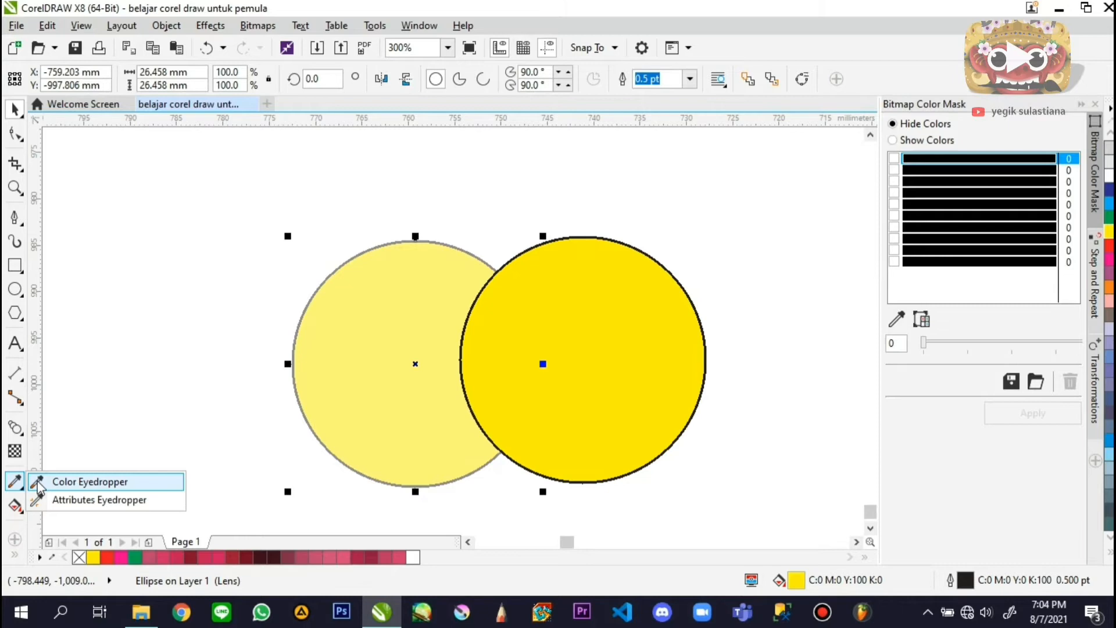
{"action": "left_click", "coordinate": [116, 449]}
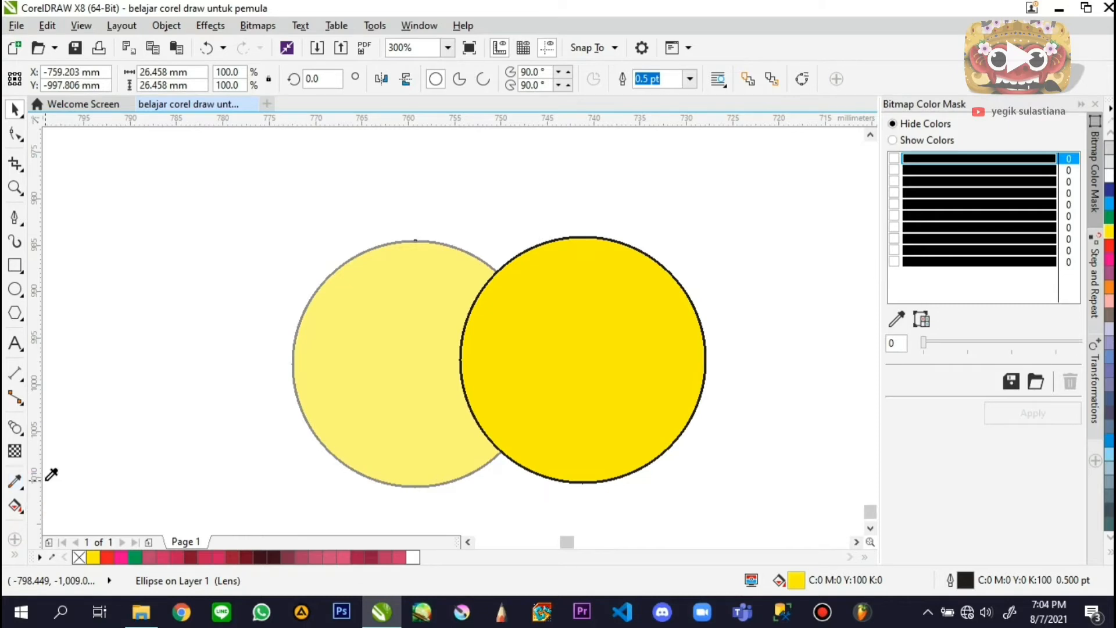
{"action": "scroll", "coordinate": [285, 314], "scroll_direction": "down", "scroll_amount": 5}
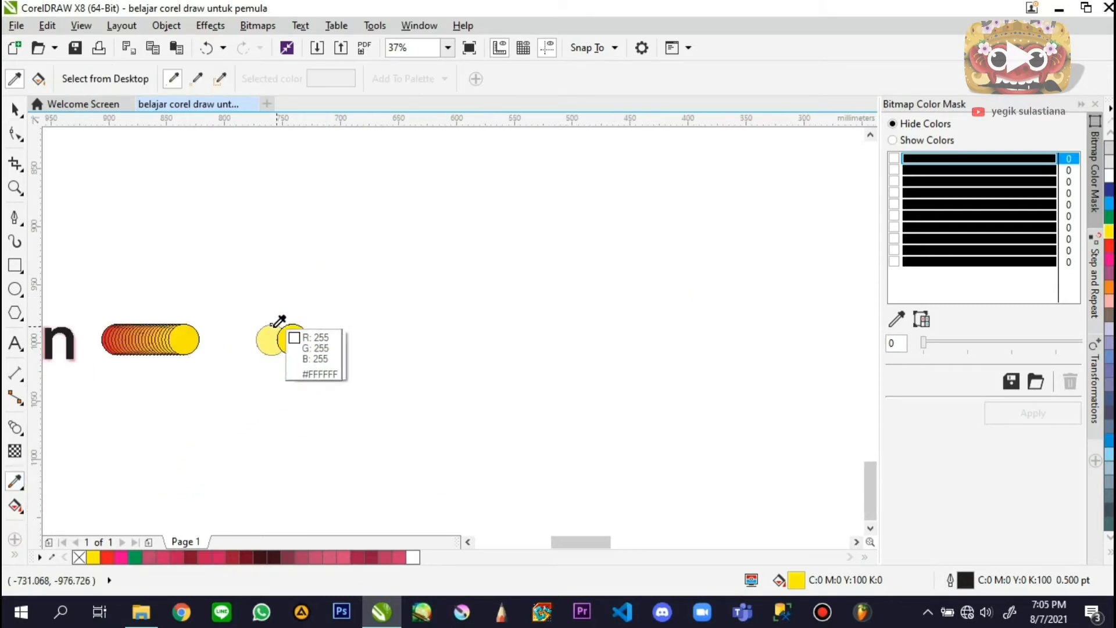
{"action": "scroll", "coordinate": [303, 298], "scroll_direction": "up", "scroll_amount": 5}
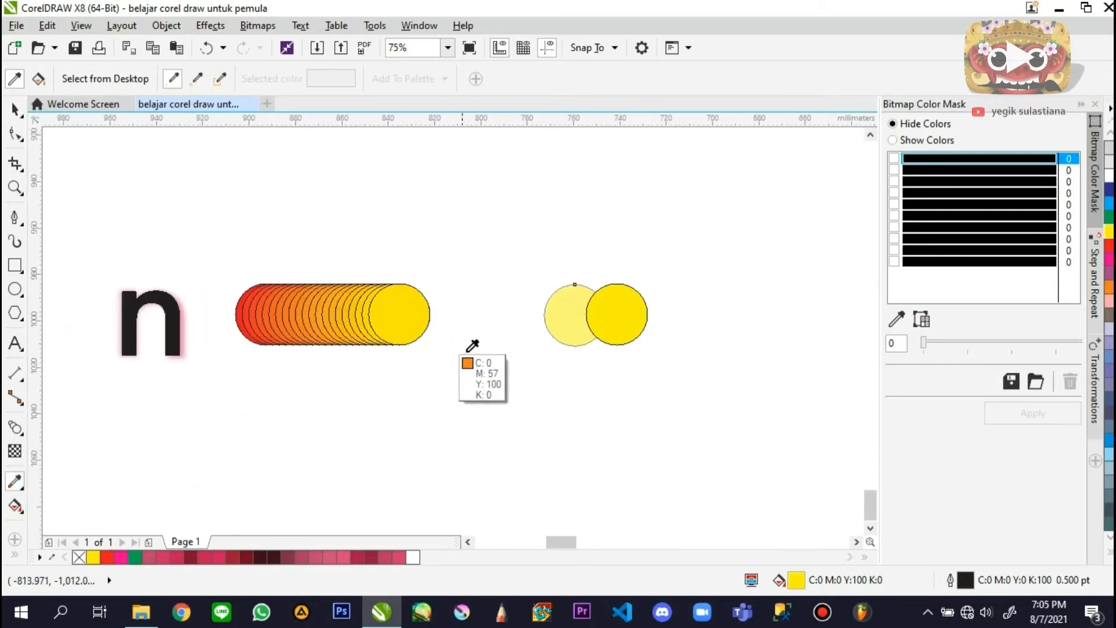
{"action": "scroll", "coordinate": [309, 327], "scroll_direction": "up", "scroll_amount": 5}
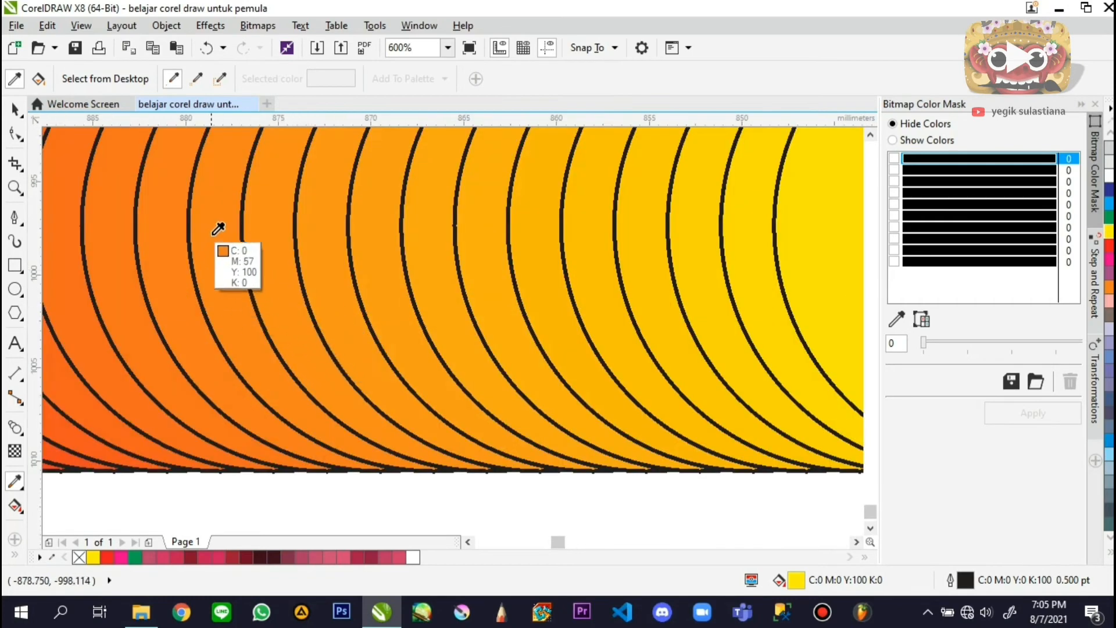
{"action": "left_click", "coordinate": [212, 230]}
{"action": "scroll", "coordinate": [186, 336], "scroll_direction": "down", "scroll_amount": 3}
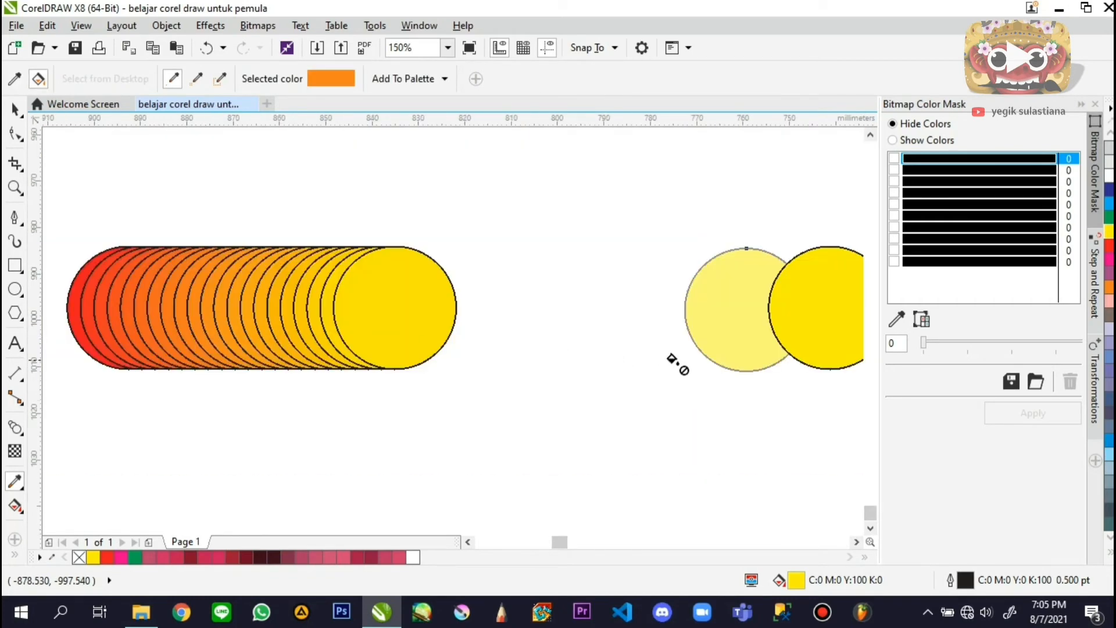
{"action": "left_click", "coordinate": [790, 308]}
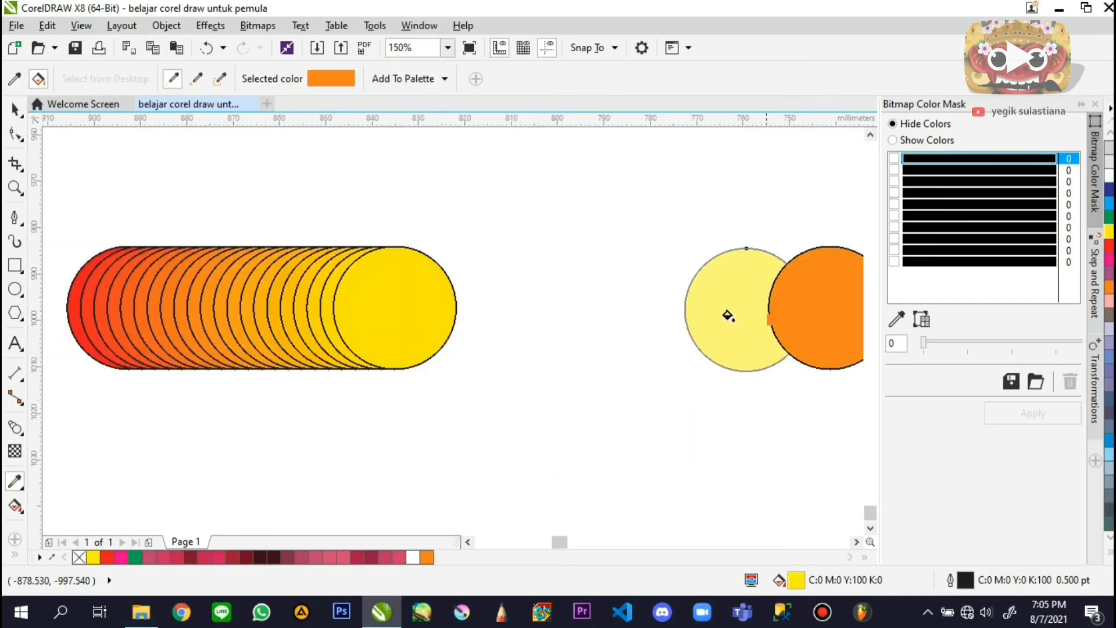
{"action": "scroll", "coordinate": [298, 340], "scroll_direction": "down", "scroll_amount": 3}
{"action": "scroll", "coordinate": [307, 346], "scroll_direction": "up", "scroll_amount": 2}
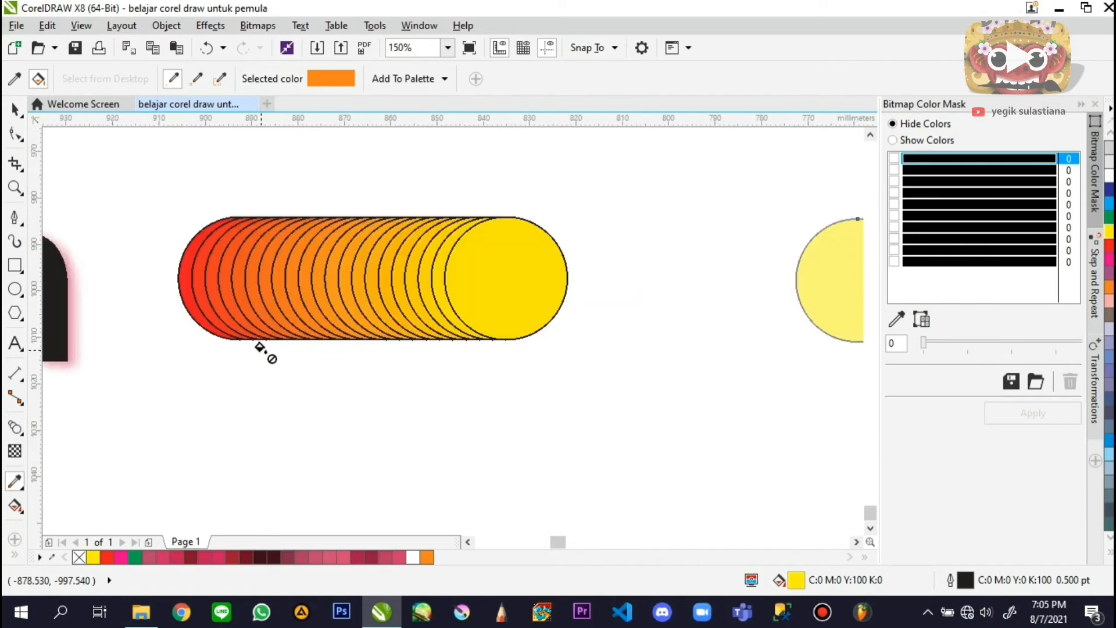
{"action": "scroll", "coordinate": [262, 351], "scroll_direction": "up", "scroll_amount": 3}
{"action": "scroll", "coordinate": [200, 361], "scroll_direction": "down", "scroll_amount": 4}
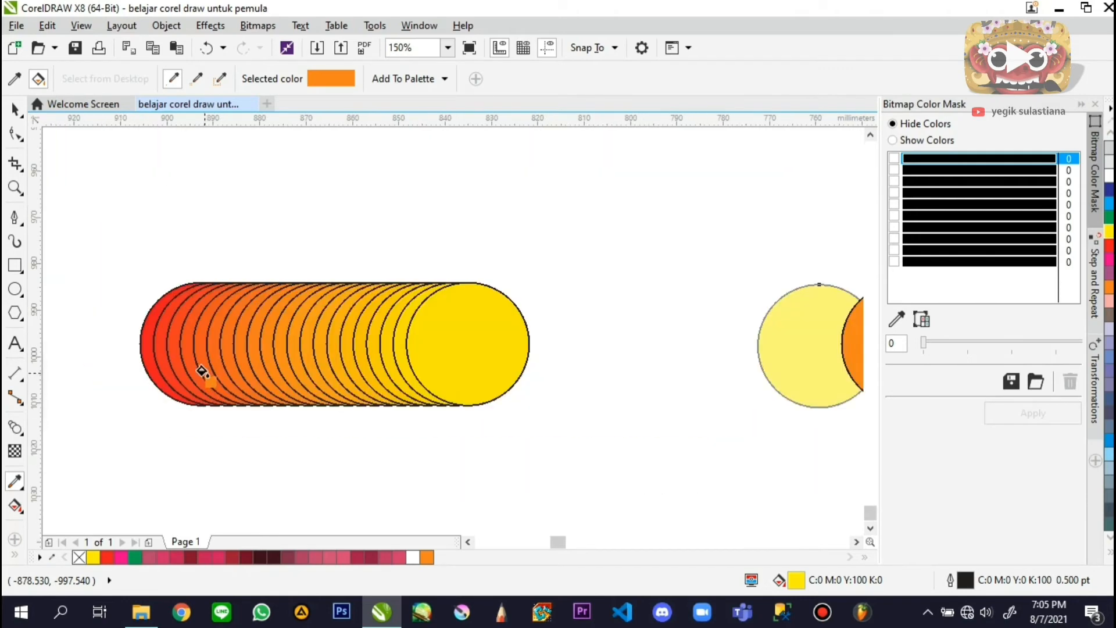
{"action": "scroll", "coordinate": [307, 390], "scroll_direction": "up", "scroll_amount": 2}
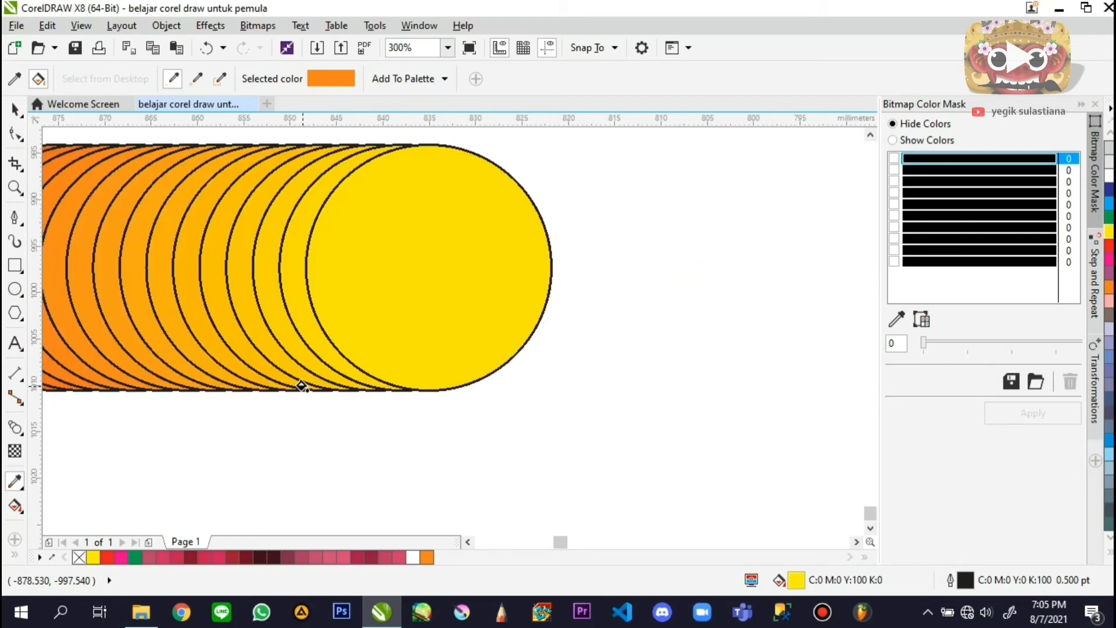
{"action": "scroll", "coordinate": [302, 387], "scroll_direction": "down", "scroll_amount": 1}
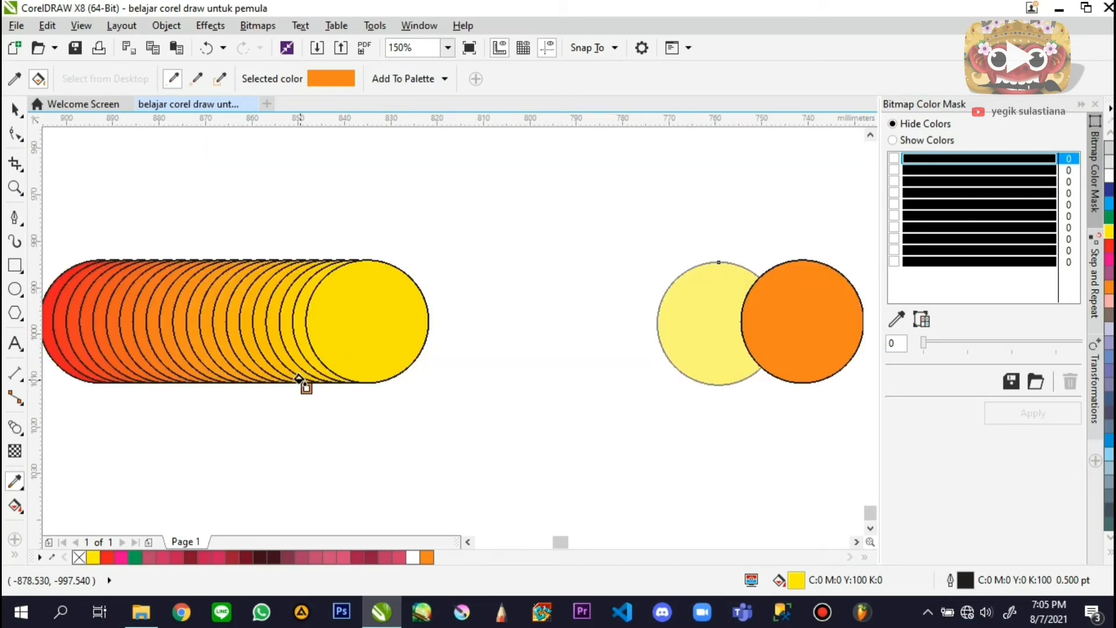
Fill the left semi-transparent circle with the orange C0 M60 Y100 K0 using the Interactive Fill tool
{"action": "left_click", "coordinate": [19, 513]}
{"action": "left_click", "coordinate": [17, 511]}
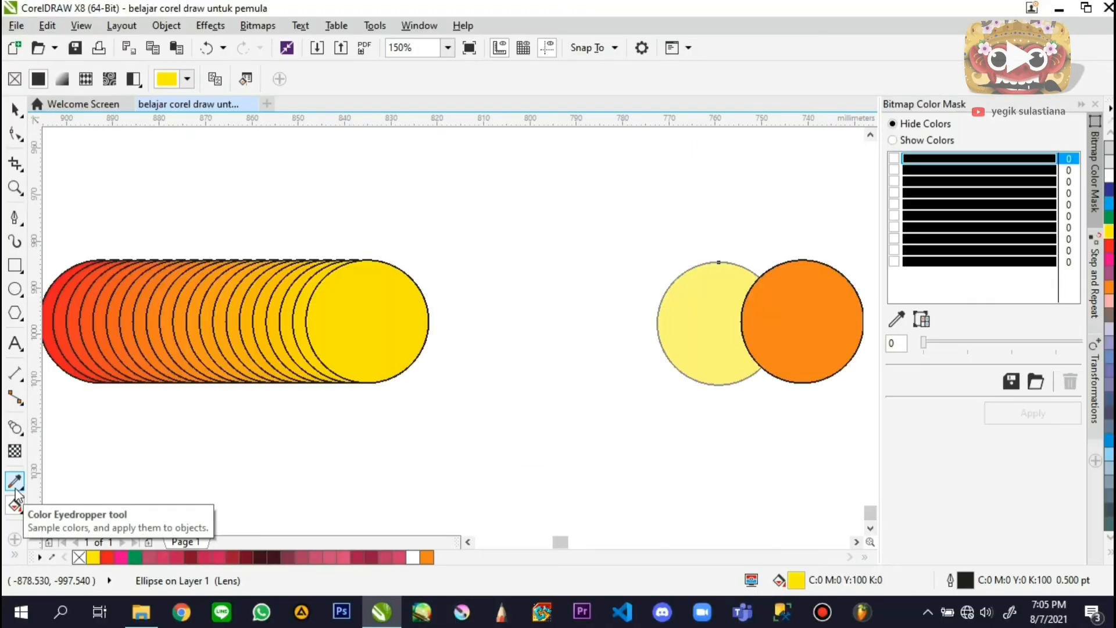
{"action": "left_click", "coordinate": [15, 505]}
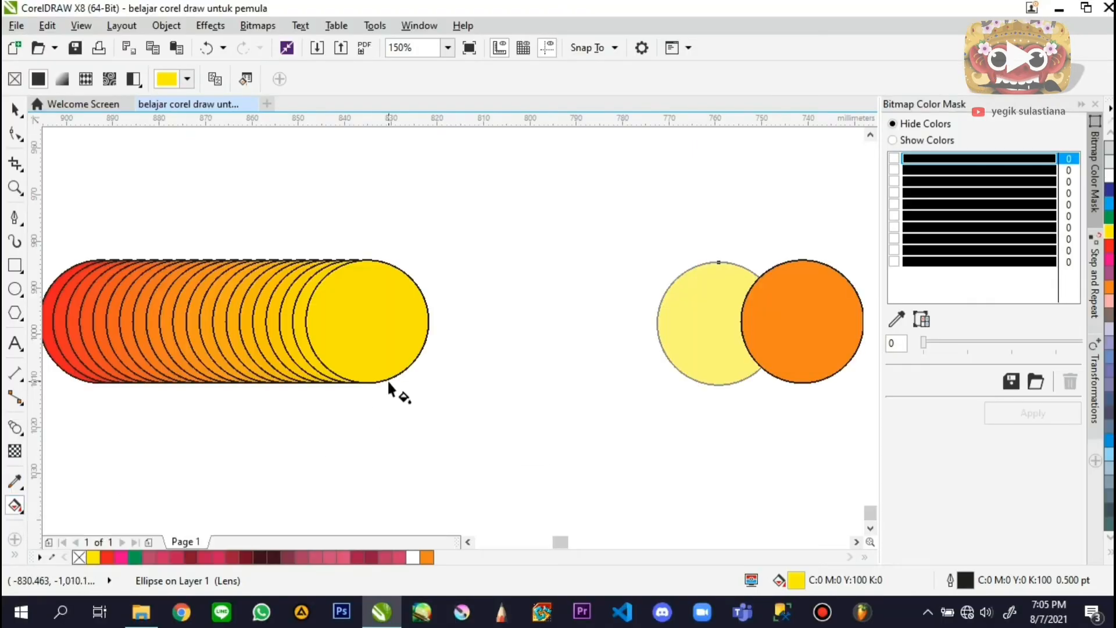
{"action": "left_click", "coordinate": [1108, 287]}
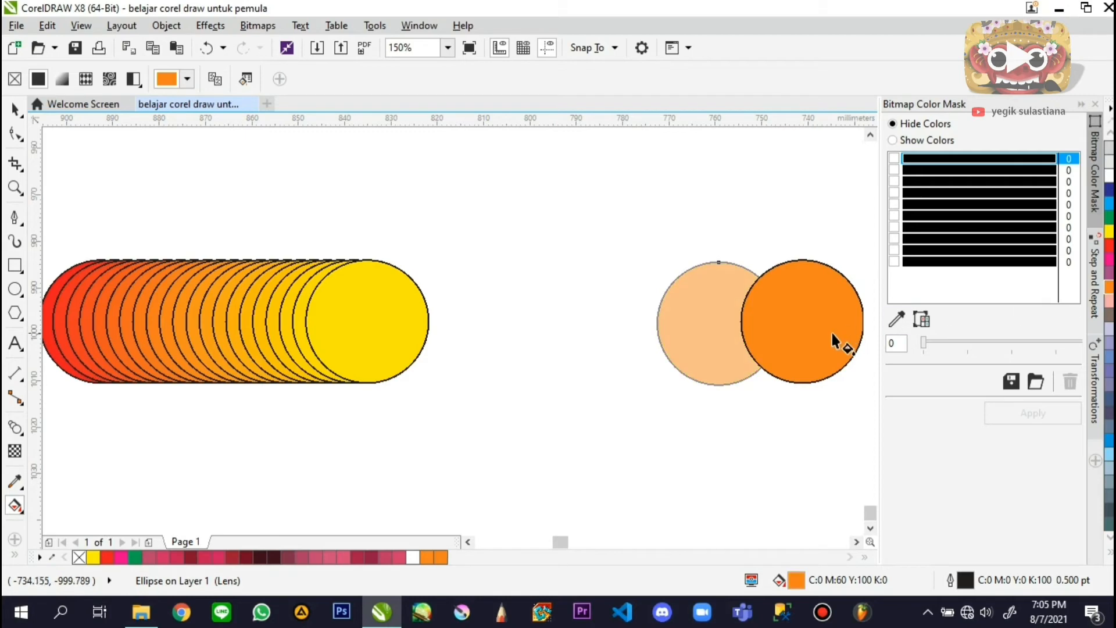
Fill the right circle with red and switch it to the blue C100 M100 Y0 K0, ending with the Pick tool
{"action": "scroll", "coordinate": [449, 330], "scroll_direction": "down", "scroll_amount": 1}
{"action": "scroll", "coordinate": [404, 339], "scroll_direction": "up", "scroll_amount": 1}
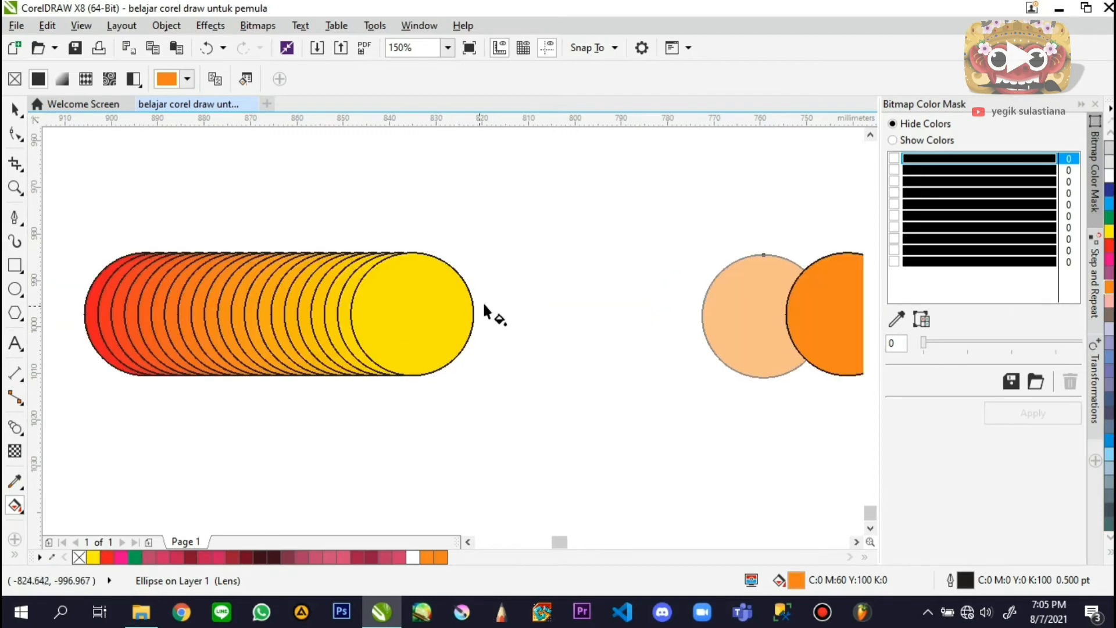
{"action": "scroll", "coordinate": [485, 313], "scroll_direction": "down", "scroll_amount": 1}
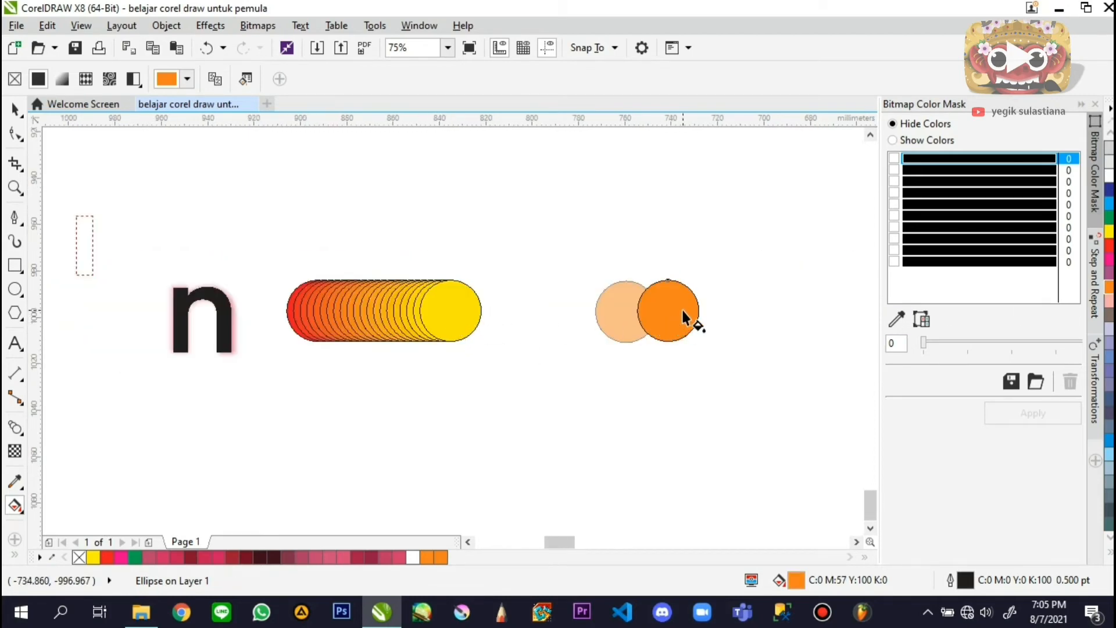
{"action": "scroll", "coordinate": [686, 317], "scroll_direction": "up", "scroll_amount": 1}
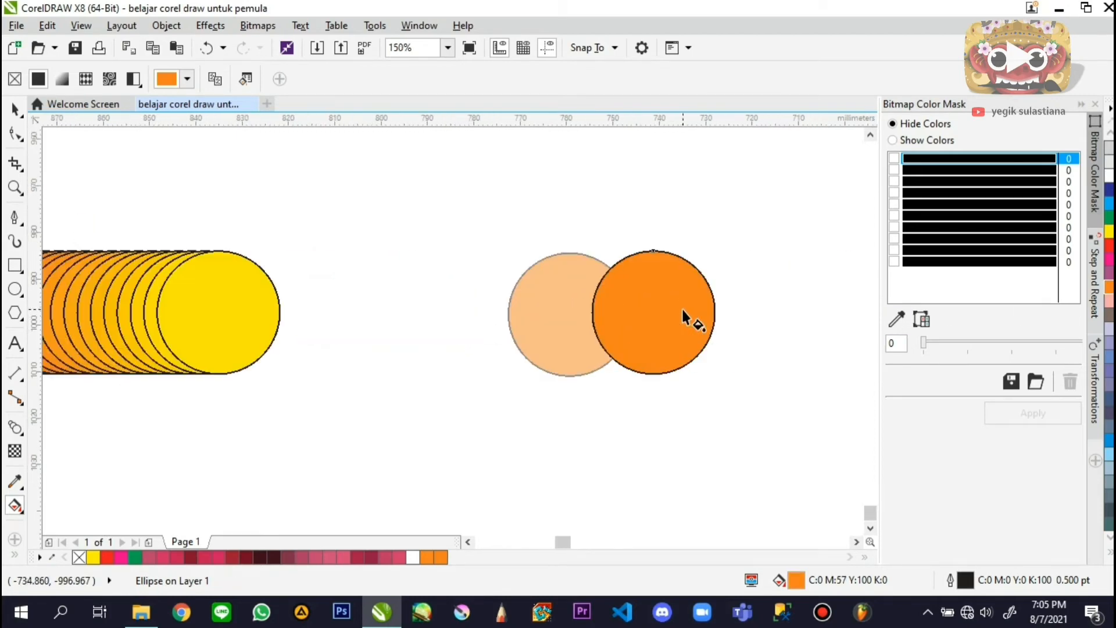
{"action": "left_click", "coordinate": [1110, 250]}
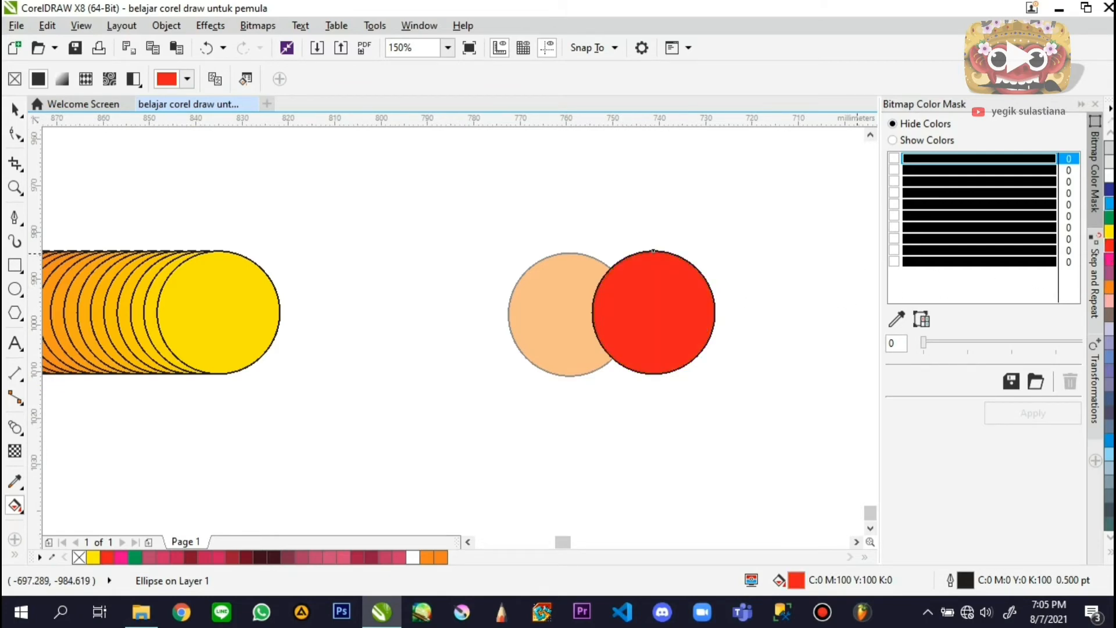
{"action": "left_click", "coordinate": [1109, 192]}
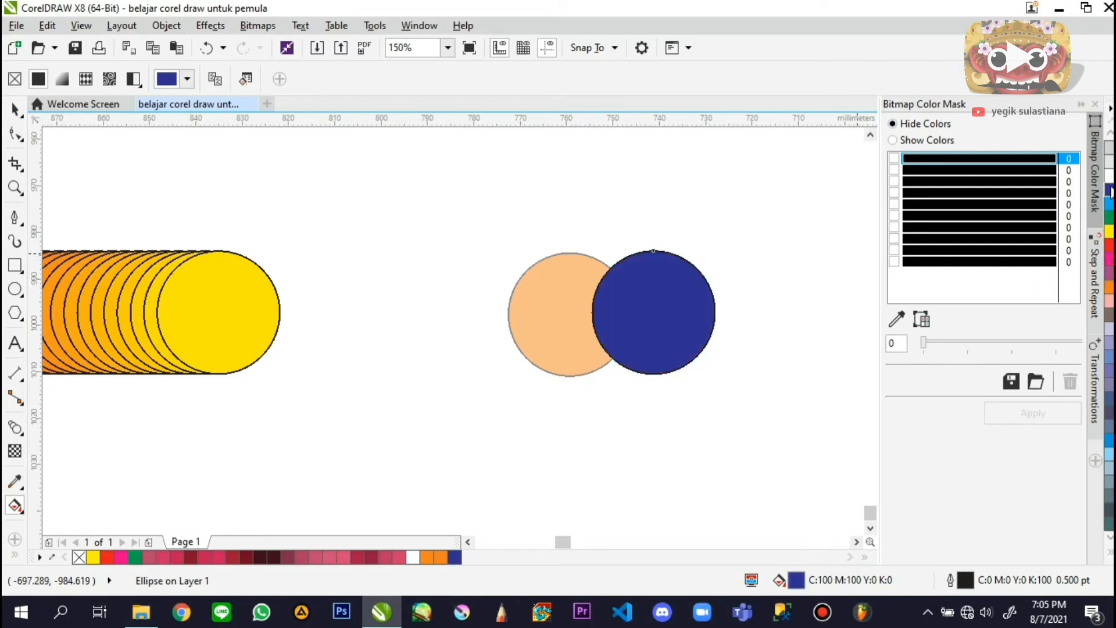
{"action": "left_click", "coordinate": [14, 110]}
{"action": "left_click", "coordinate": [400, 348]}
Look over the objects drawn across the workspace, including the polygon, the red traced shape and the empty squares
{"action": "scroll", "coordinate": [400, 348], "scroll_direction": "down", "scroll_amount": 5}
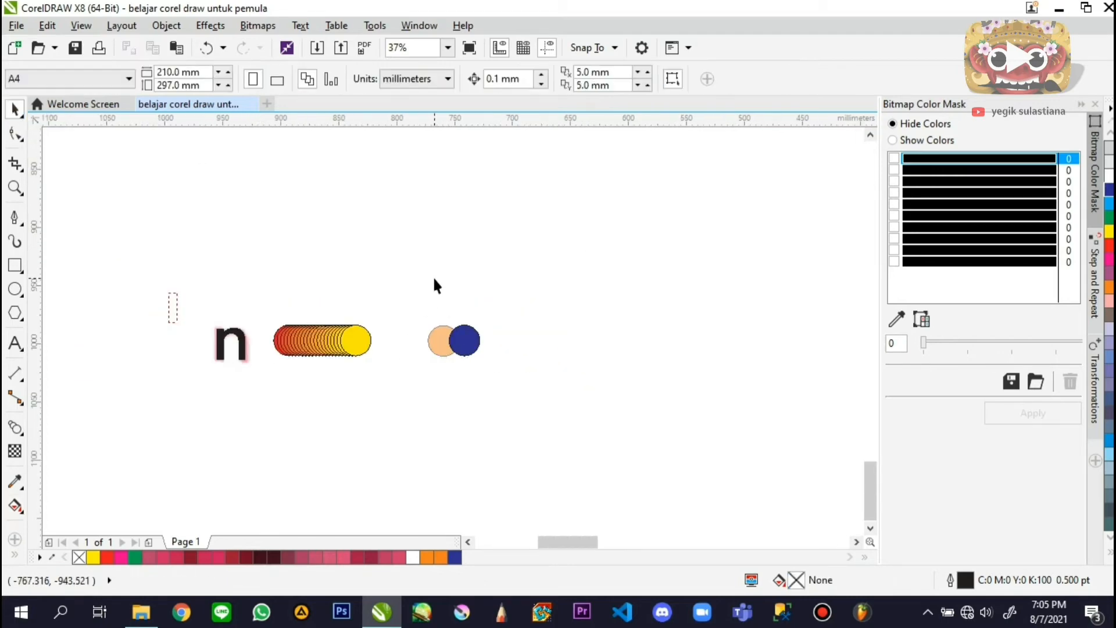
{"action": "scroll", "coordinate": [362, 325], "scroll_direction": "down", "scroll_amount": 4}
{"action": "scroll", "coordinate": [344, 325], "scroll_direction": "down", "scroll_amount": 2}
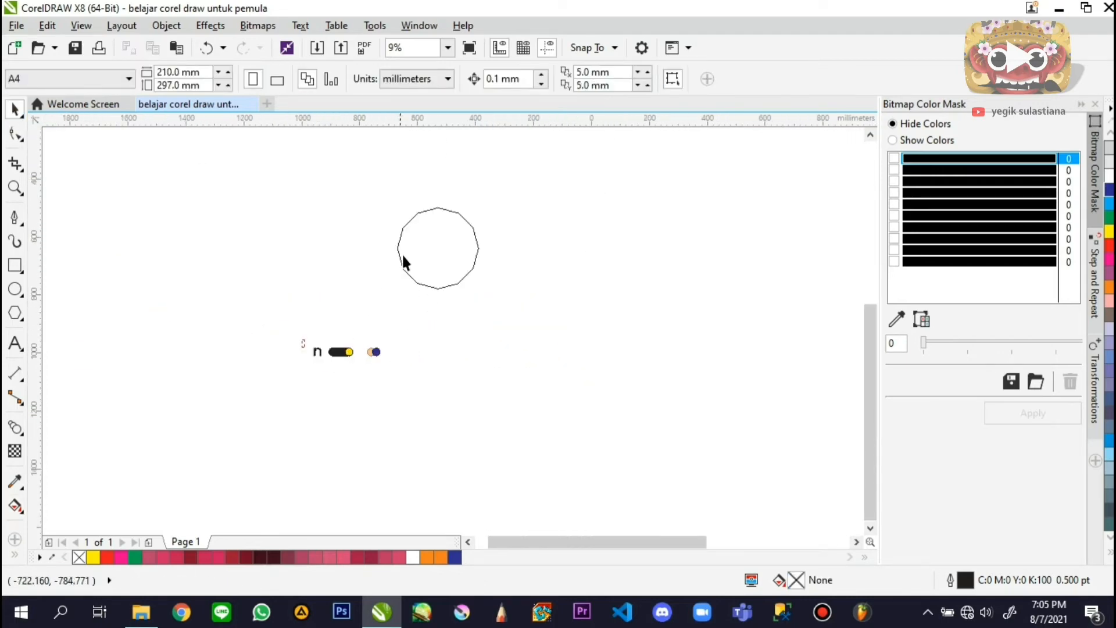
{"action": "scroll", "coordinate": [410, 232], "scroll_direction": "up", "scroll_amount": 4}
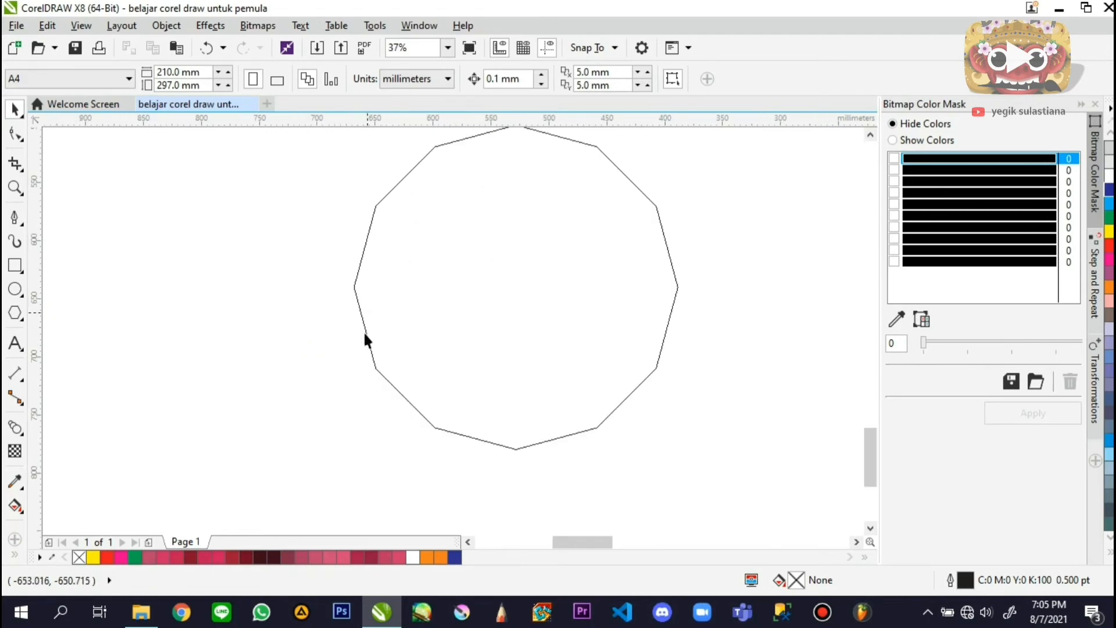
{"action": "scroll", "coordinate": [358, 351], "scroll_direction": "down", "scroll_amount": 4}
{"action": "scroll", "coordinate": [338, 279], "scroll_direction": "down", "scroll_amount": 3}
{"action": "scroll", "coordinate": [340, 288], "scroll_direction": "up", "scroll_amount": 4}
{"action": "scroll", "coordinate": [326, 326], "scroll_direction": "down", "scroll_amount": 3}
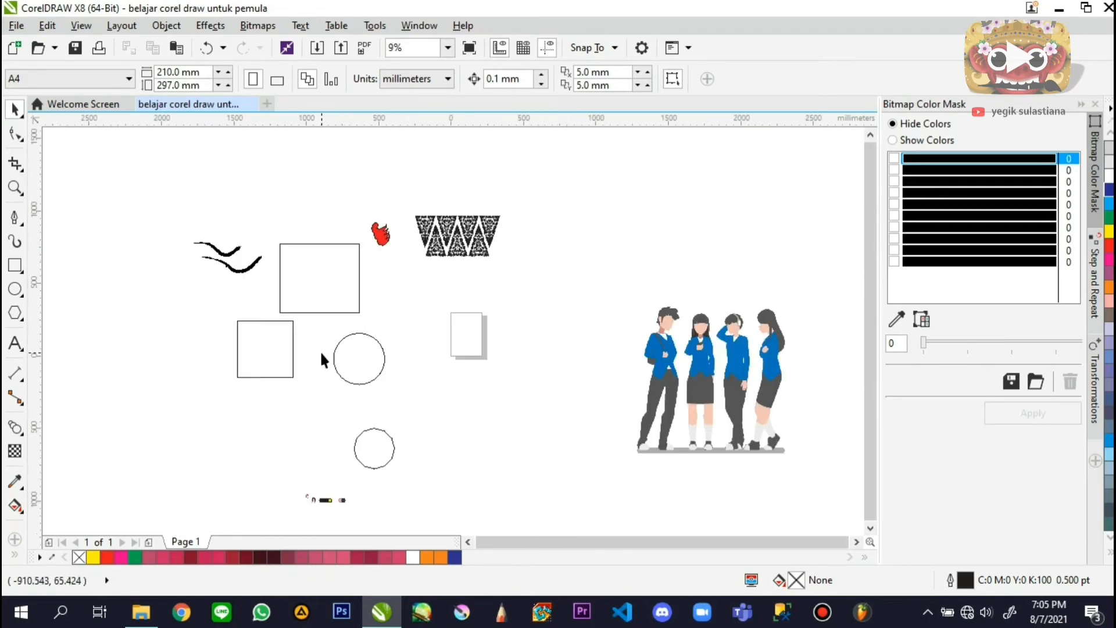
{"action": "scroll", "coordinate": [380, 232], "scroll_direction": "up", "scroll_amount": 2}
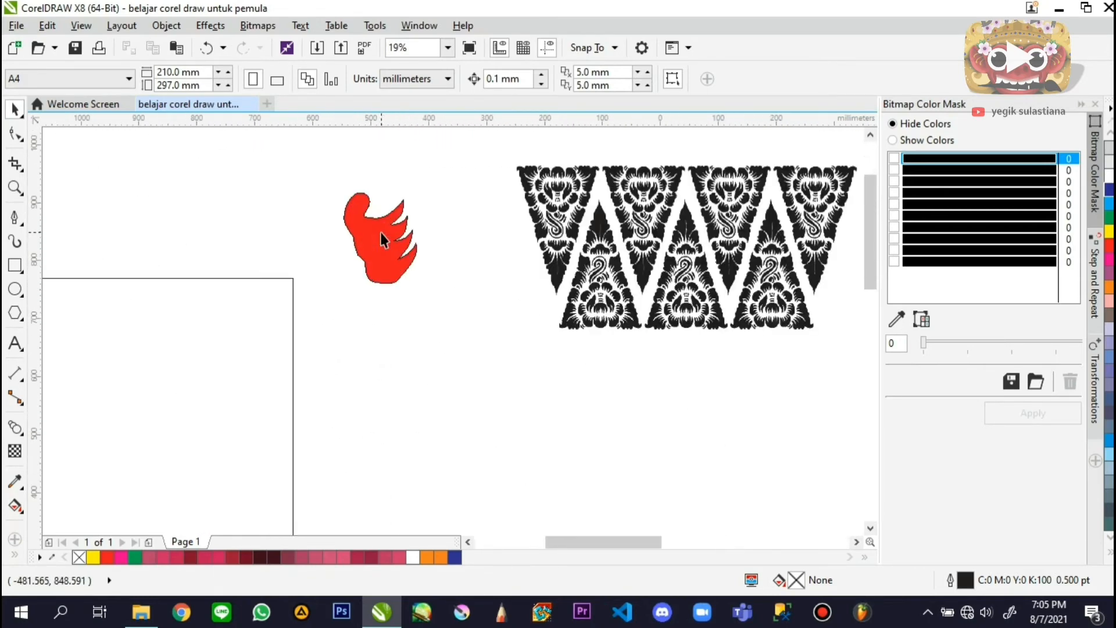
{"action": "scroll", "coordinate": [392, 239], "scroll_direction": "down", "scroll_amount": 1}
{"action": "scroll", "coordinate": [366, 340], "scroll_direction": "down", "scroll_amount": 2}
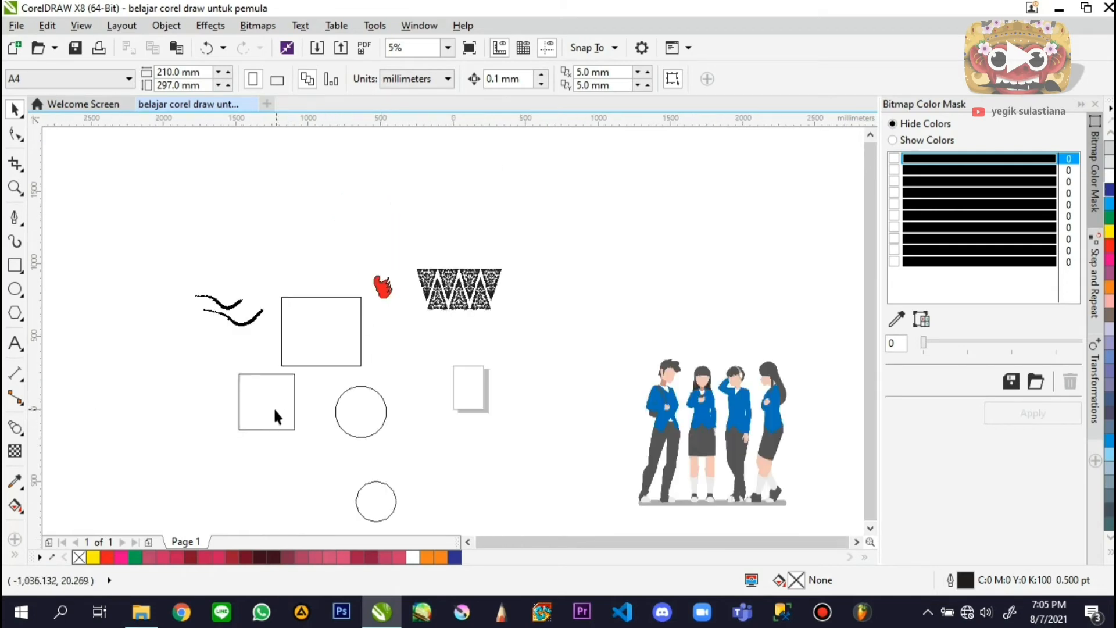
Fill the smaller empty square with the orange C0 M60 Y100 K0
{"action": "scroll", "coordinate": [273, 407], "scroll_direction": "up", "scroll_amount": 2}
{"action": "left_click", "coordinate": [270, 406]}
{"action": "scroll", "coordinate": [264, 428], "scroll_direction": "up", "scroll_amount": 4}
{"action": "scroll", "coordinate": [343, 412], "scroll_direction": "down", "scroll_amount": 4}
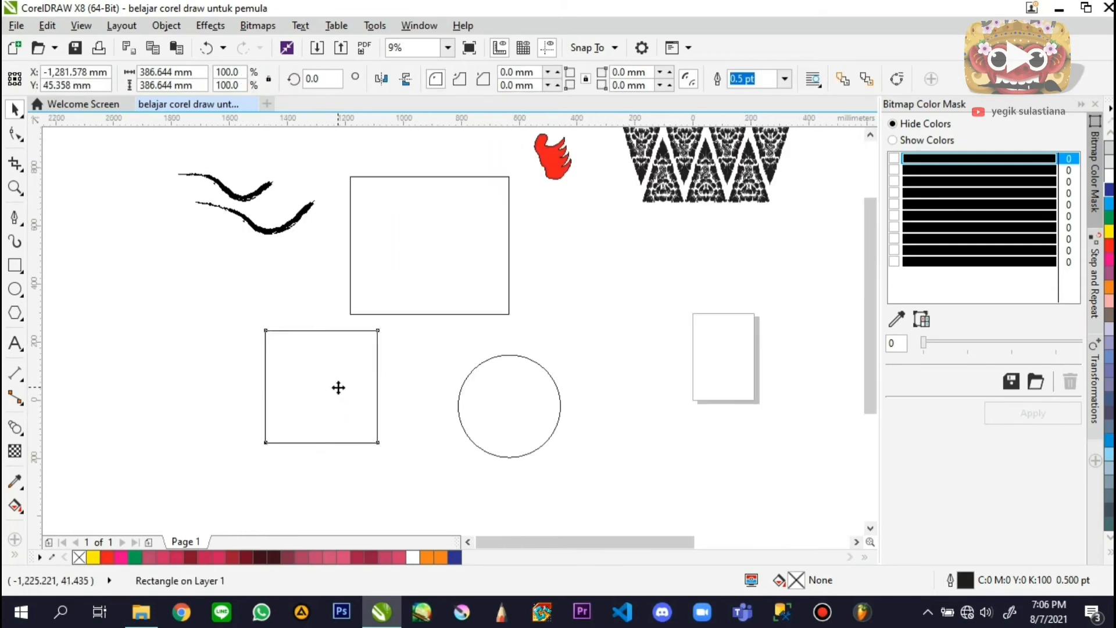
{"action": "left_click", "coordinate": [1110, 288]}
{"action": "left_click", "coordinate": [586, 305]}
Remove the black outline from the orange square
{"action": "left_click", "coordinate": [314, 343]}
{"action": "scroll", "coordinate": [314, 343], "scroll_direction": "up", "scroll_amount": 2}
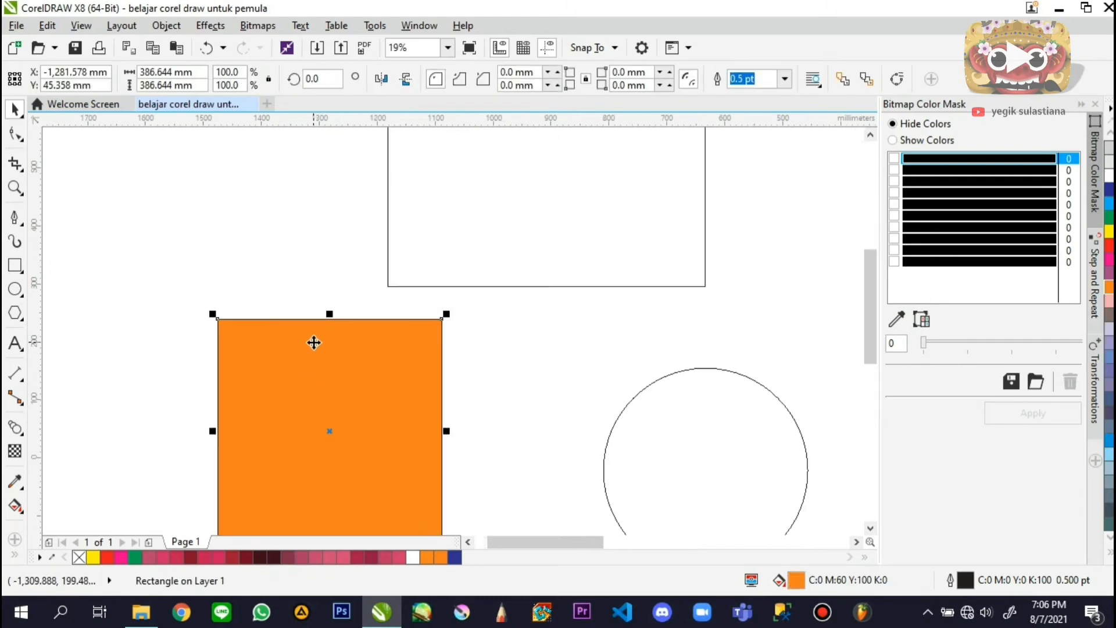
{"action": "scroll", "coordinate": [313, 343], "scroll_direction": "up", "scroll_amount": 2}
{"action": "scroll", "coordinate": [1110, 172], "scroll_direction": "up", "scroll_amount": 3}
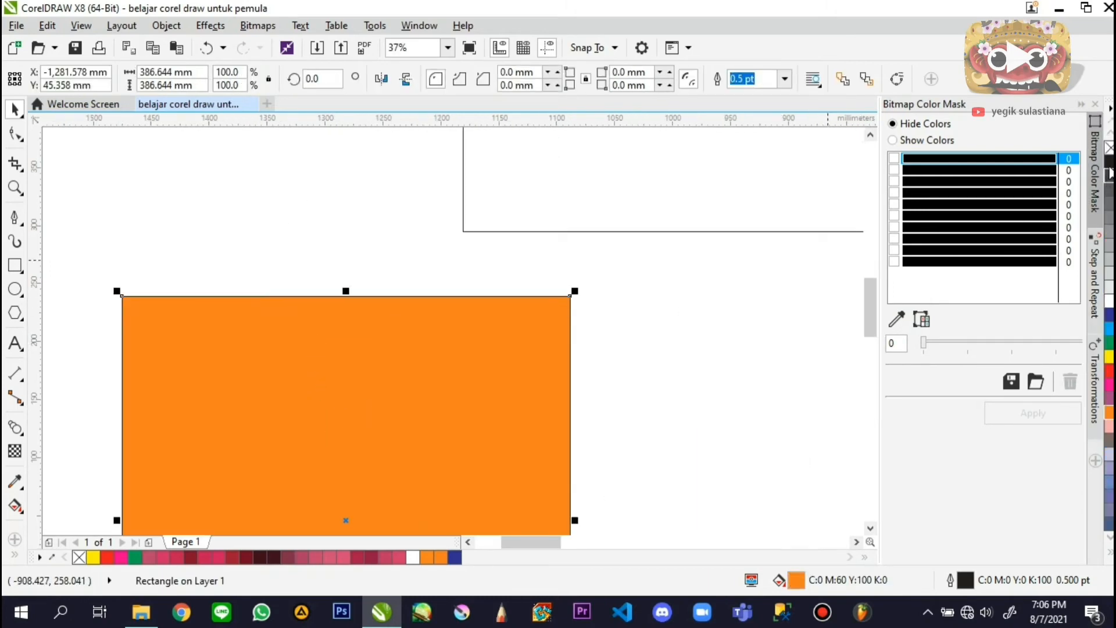
{"action": "right_click", "coordinate": [1109, 147]}
{"action": "left_click", "coordinate": [518, 290]}
{"action": "scroll", "coordinate": [519, 290], "scroll_direction": "down", "scroll_amount": 2}
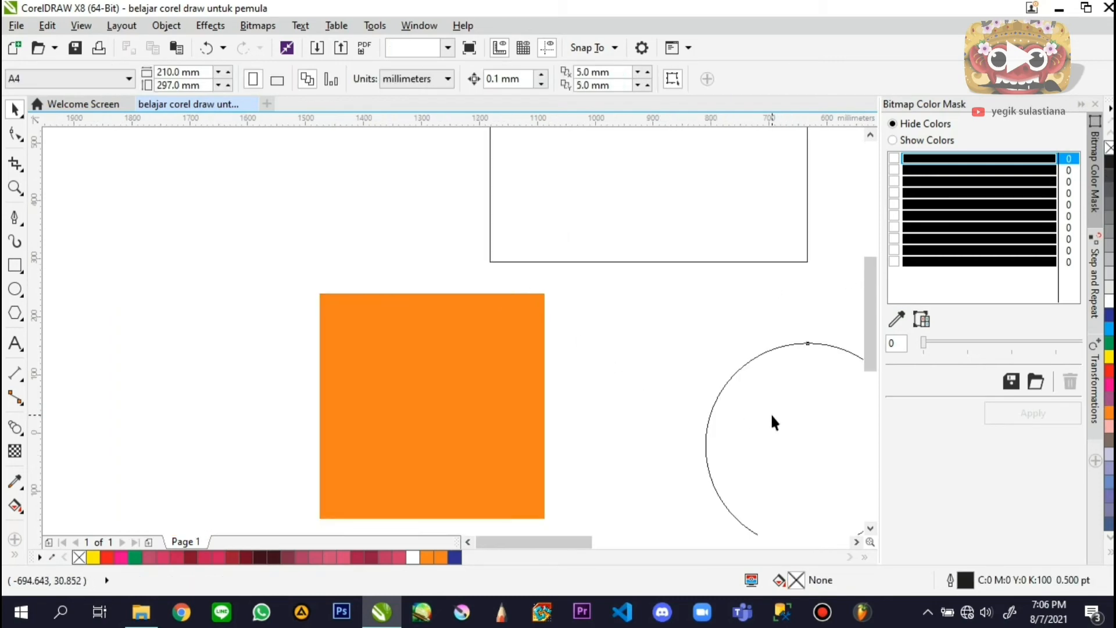
Scale the large empty circle to 68%, about 240 mm in diameter, and place it just left of the orange square
{"action": "left_click_drag", "start_coordinate": [772, 422], "coordinate": [411, 381]}
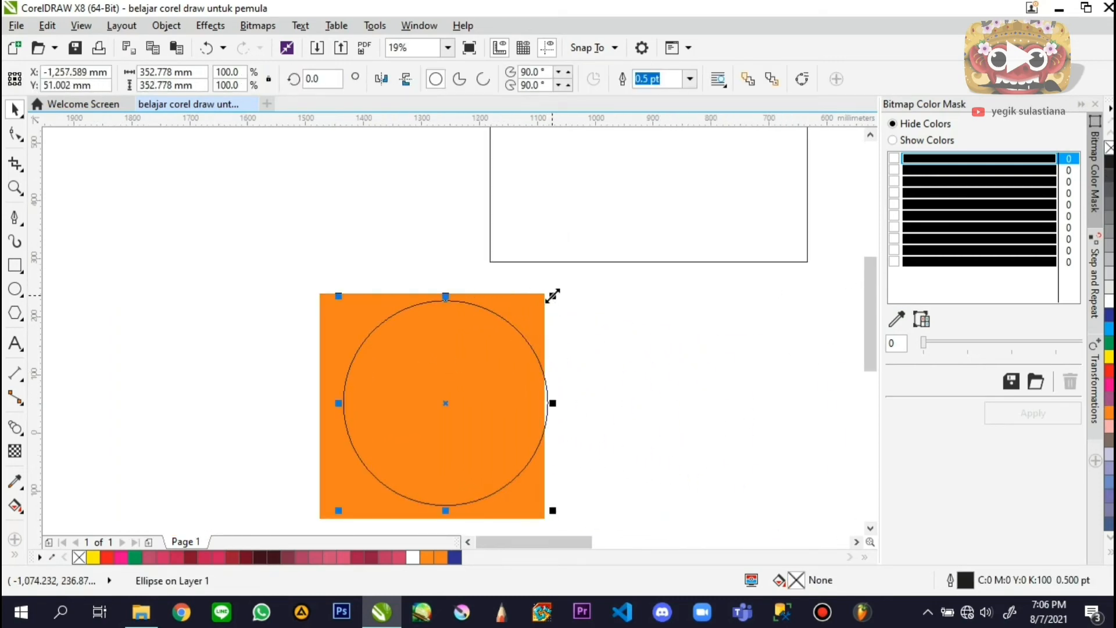
{"action": "left_click_drag", "start_coordinate": [552, 296], "coordinate": [520, 322]}
{"action": "left_click", "coordinate": [531, 315], "text": "shift"}
{"action": "left_click", "coordinate": [670, 334]}
{"action": "left_click_drag", "start_coordinate": [389, 364], "coordinate": [173, 366]}
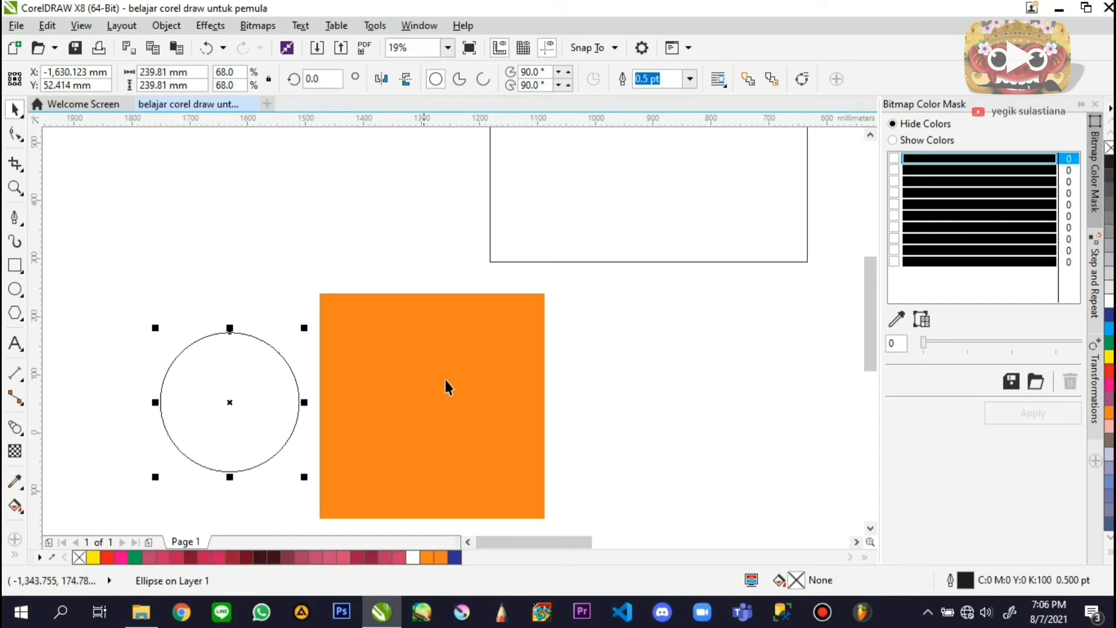
Fill the resized circle beside the orange square with the blue C100 M100 Y0 K0
{"action": "key", "text": "Escape"}
{"action": "left_click", "coordinate": [232, 399]}
{"action": "key", "text": "Escape"}
{"action": "left_click", "coordinate": [279, 407]}
{"action": "left_click", "coordinate": [1108, 319]}
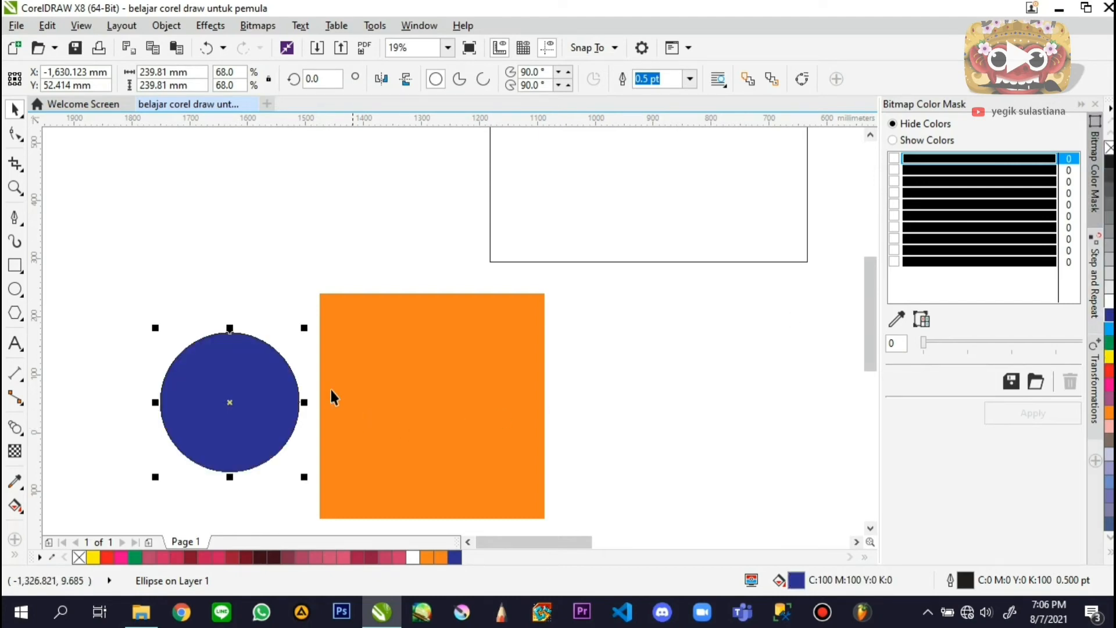
Remove the black outline from the blue circle and deselect it
{"action": "scroll", "coordinate": [332, 392], "scroll_direction": "up", "scroll_amount": 4}
{"action": "scroll", "coordinate": [323, 267], "scroll_direction": "up", "scroll_amount": 1}
{"action": "scroll", "coordinate": [312, 297], "scroll_direction": "down", "scroll_amount": 2}
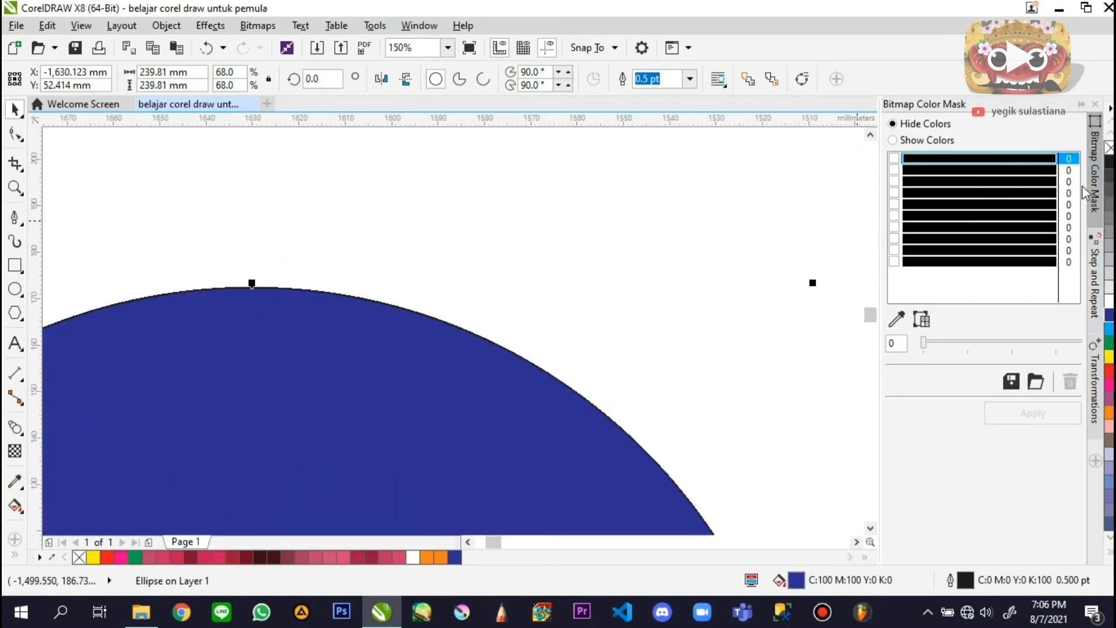
{"action": "right_click", "coordinate": [1108, 148]}
{"action": "scroll", "coordinate": [490, 274], "scroll_direction": "down", "scroll_amount": 3}
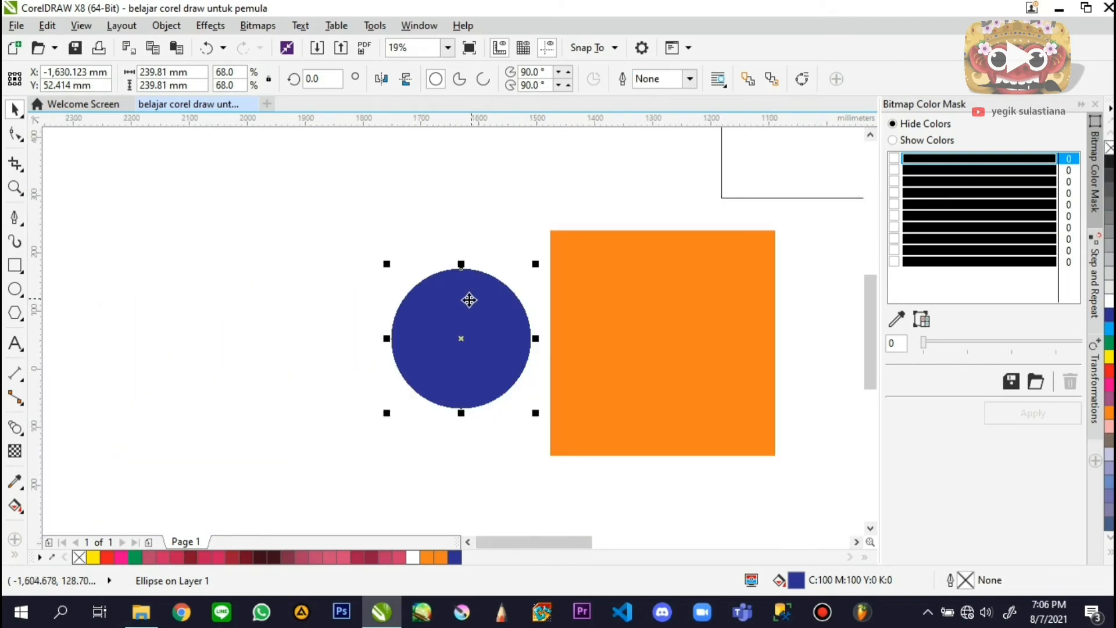
{"action": "key", "text": "Escape"}
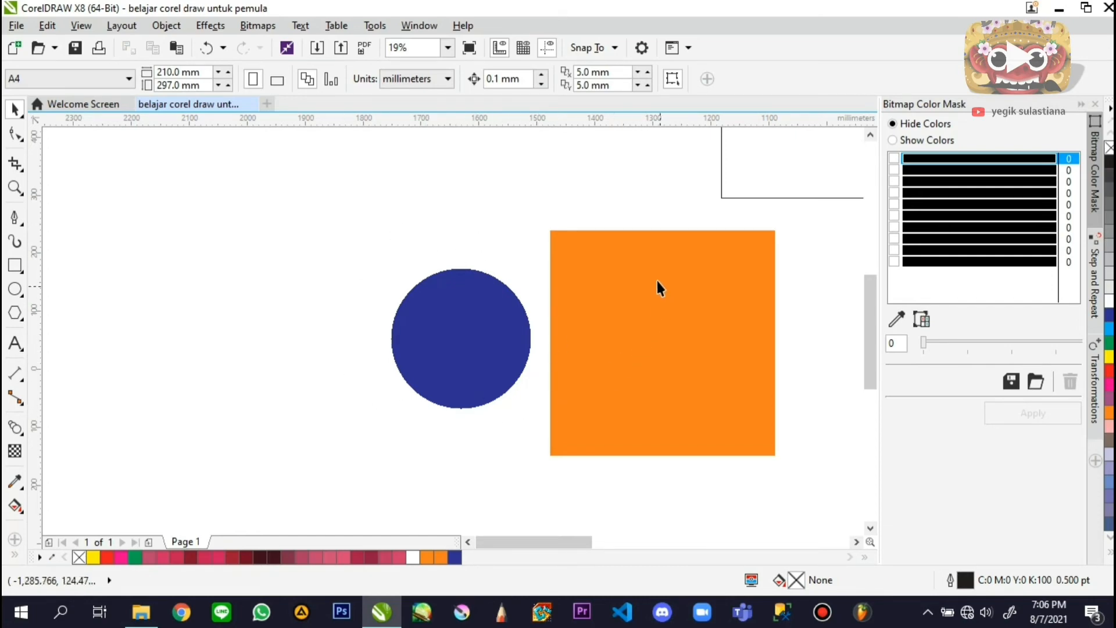
Align the blue circle to the orange square's centre both horizontally and vertically
{"action": "left_click", "coordinate": [647, 341]}
{"action": "left_click", "coordinate": [354, 302]}
{"action": "left_click", "coordinate": [479, 337]}
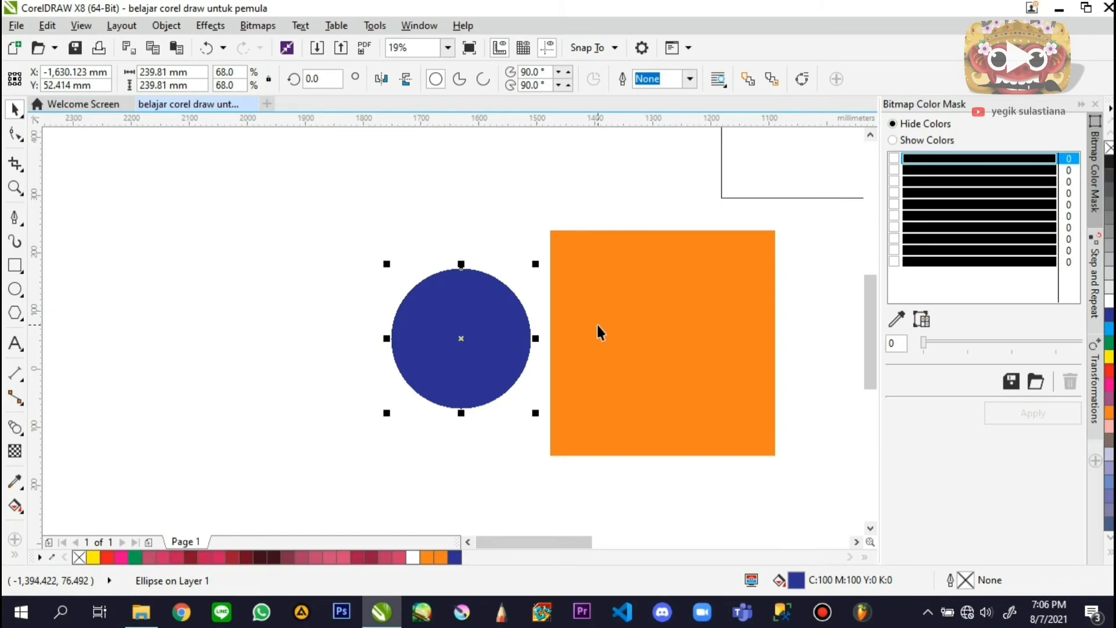
{"action": "left_click", "coordinate": [625, 313], "text": "shift"}
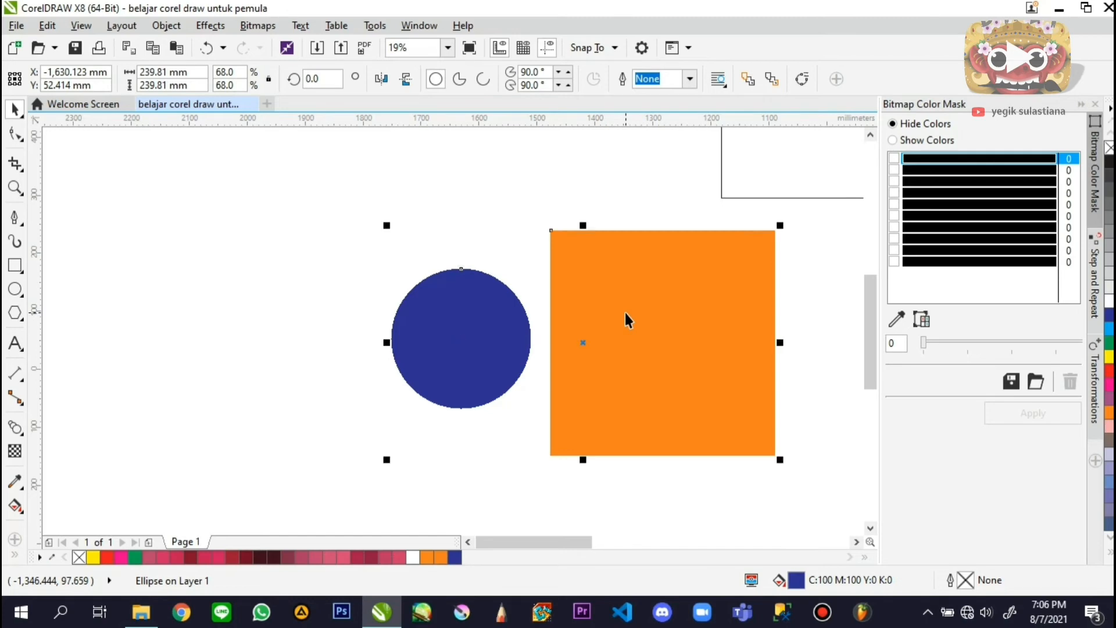
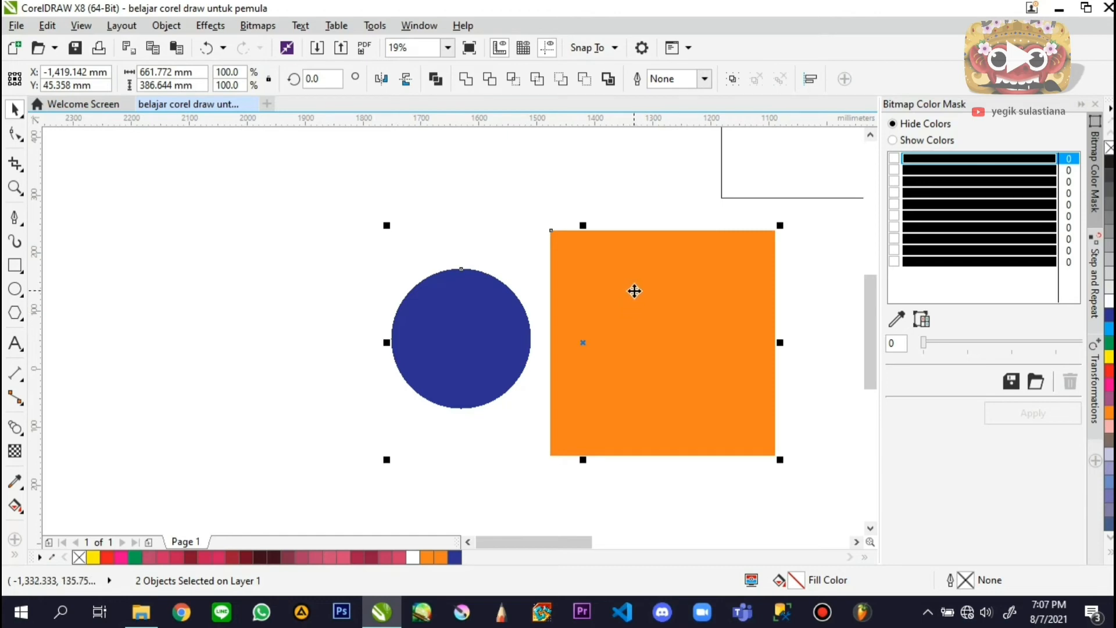
{"action": "key", "text": "c"}
{"action": "key", "text": "e"}
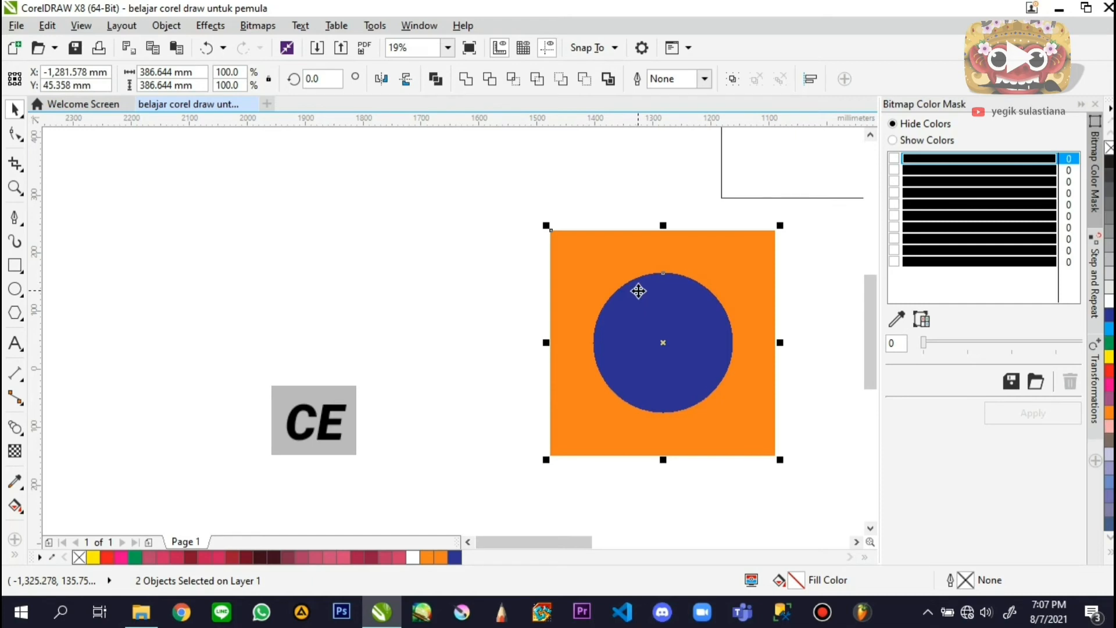
{"action": "left_click", "coordinate": [299, 319]}
Trim the orange square with the centred blue circle, selecting the circle first and the square second
{"action": "left_click", "coordinate": [678, 332]}
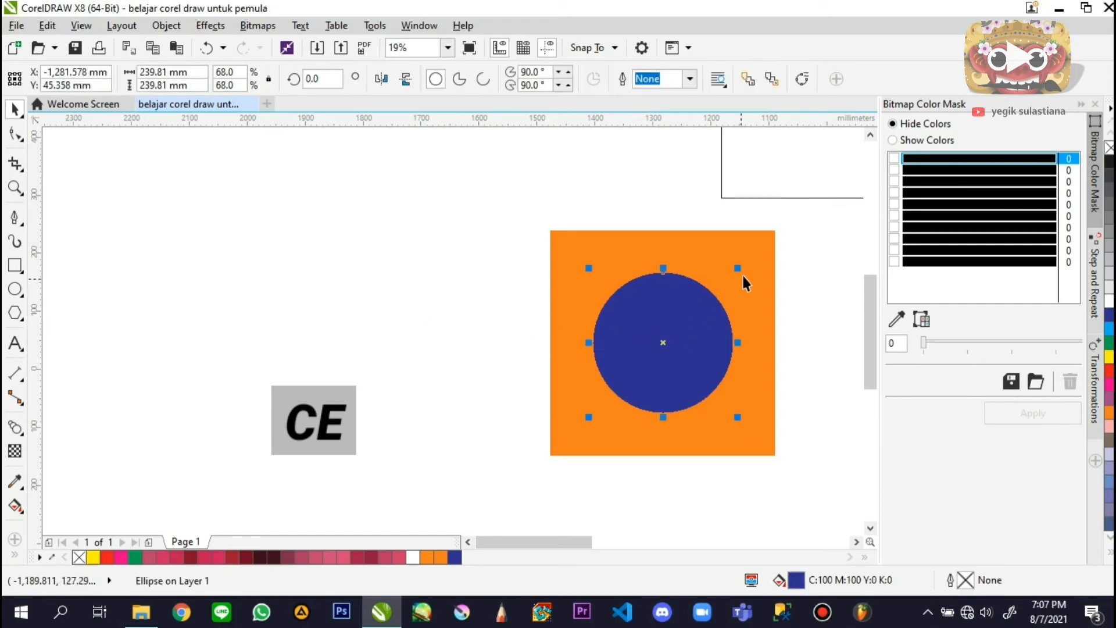
{"action": "left_click", "coordinate": [771, 248], "text": "shift"}
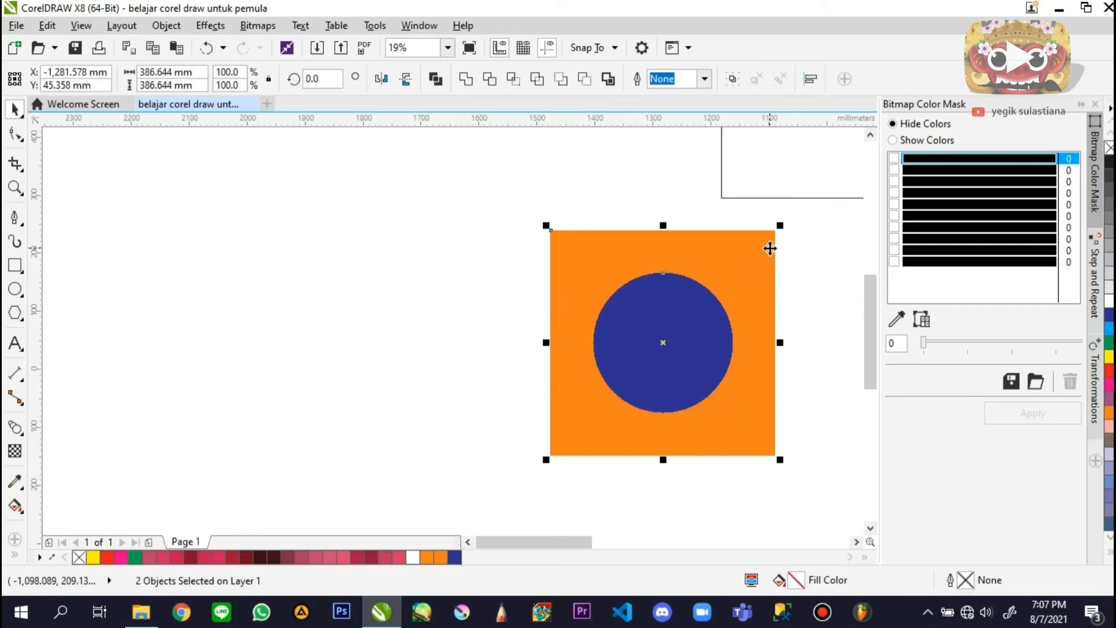
{"action": "left_click", "coordinate": [521, 273]}
{"action": "left_click", "coordinate": [688, 313]}
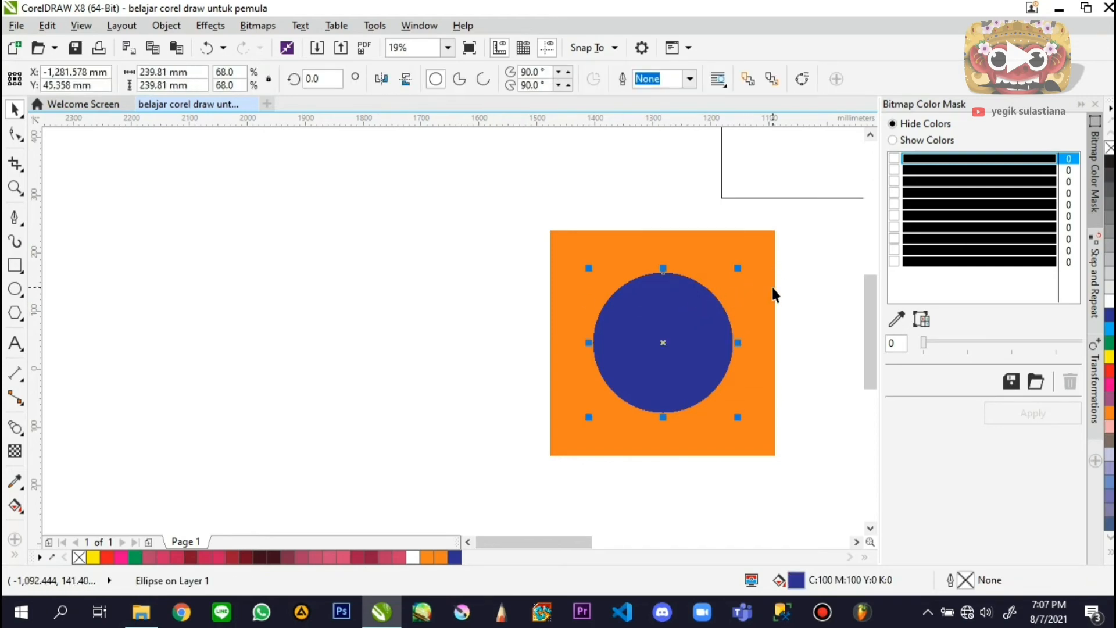
{"action": "left_click", "coordinate": [661, 315]}
{"action": "left_click", "coordinate": [668, 314]}
{"action": "left_click", "coordinate": [758, 273], "text": "shift"}
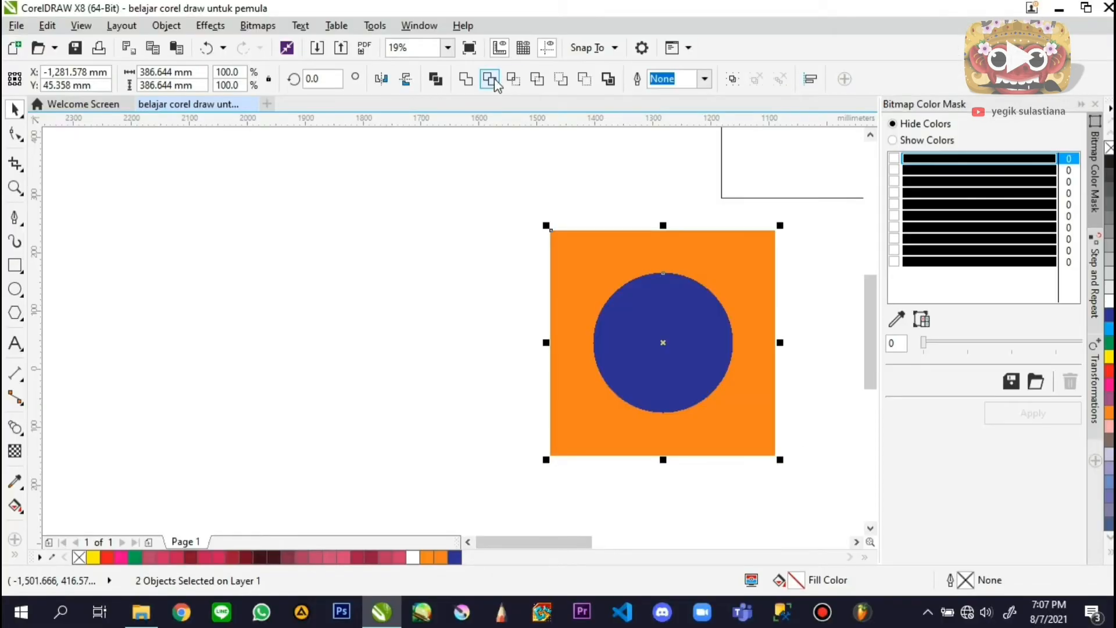
{"action": "left_click", "coordinate": [506, 156]}
{"action": "left_click", "coordinate": [479, 142]}
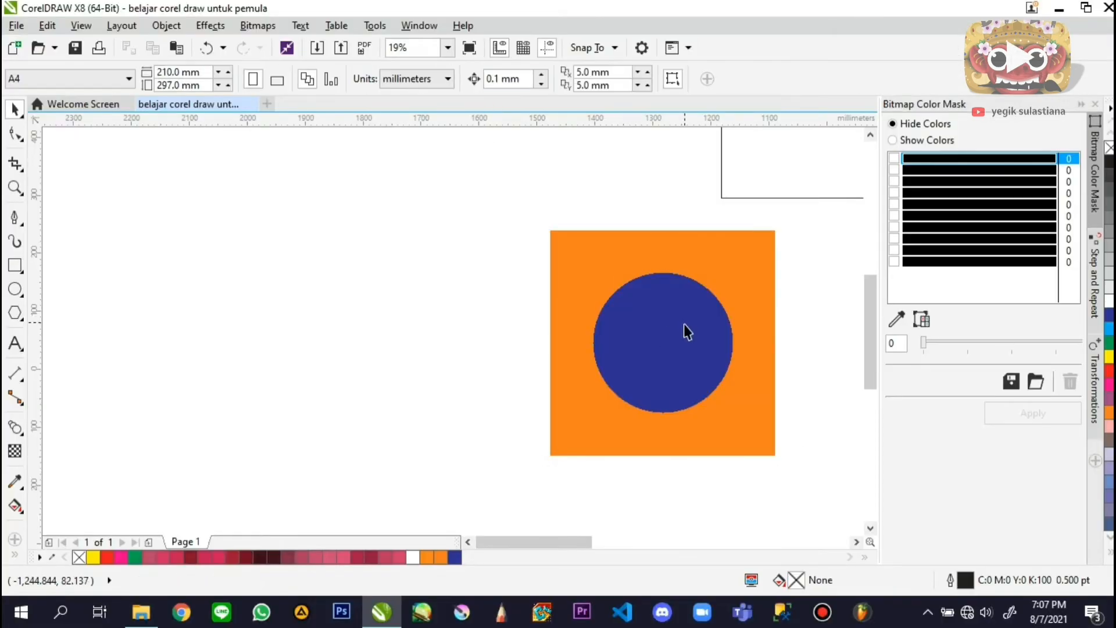
Move the blue circle about 455 mm left, out of the square, and shift the trimmed square about 41 mm left, at the front of the stack
{"action": "left_click_drag", "start_coordinate": [683, 323], "coordinate": [420, 349]}
{"action": "left_click_drag", "start_coordinate": [617, 269], "coordinate": [705, 267]}
{"action": "key", "text": "shift+Page_Up"}
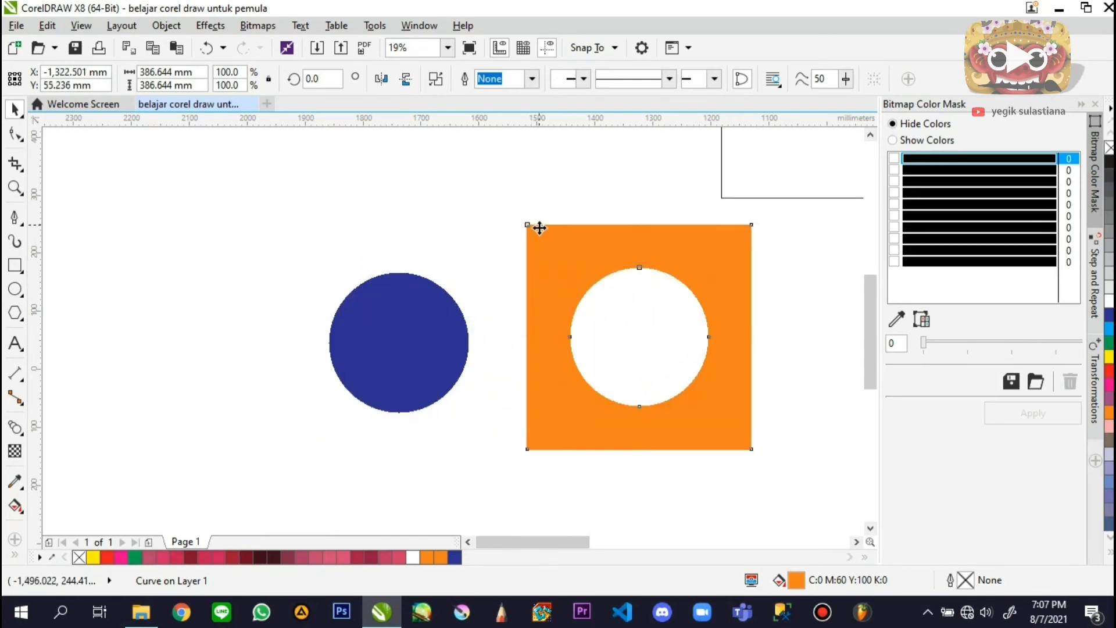
{"action": "scroll", "coordinate": [406, 316], "scroll_direction": "down", "scroll_amount": 2}
{"action": "left_click", "coordinate": [460, 251]}
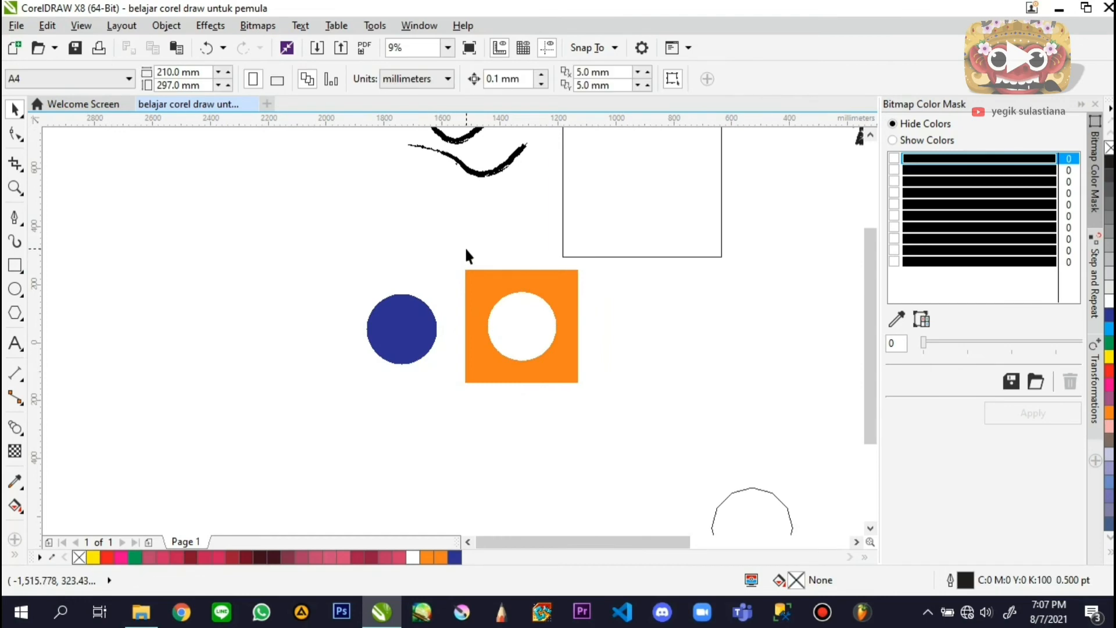
Move the blue circle about 140 mm left and the empty rectangle about 1310 mm left
{"action": "left_click", "coordinate": [399, 342]}
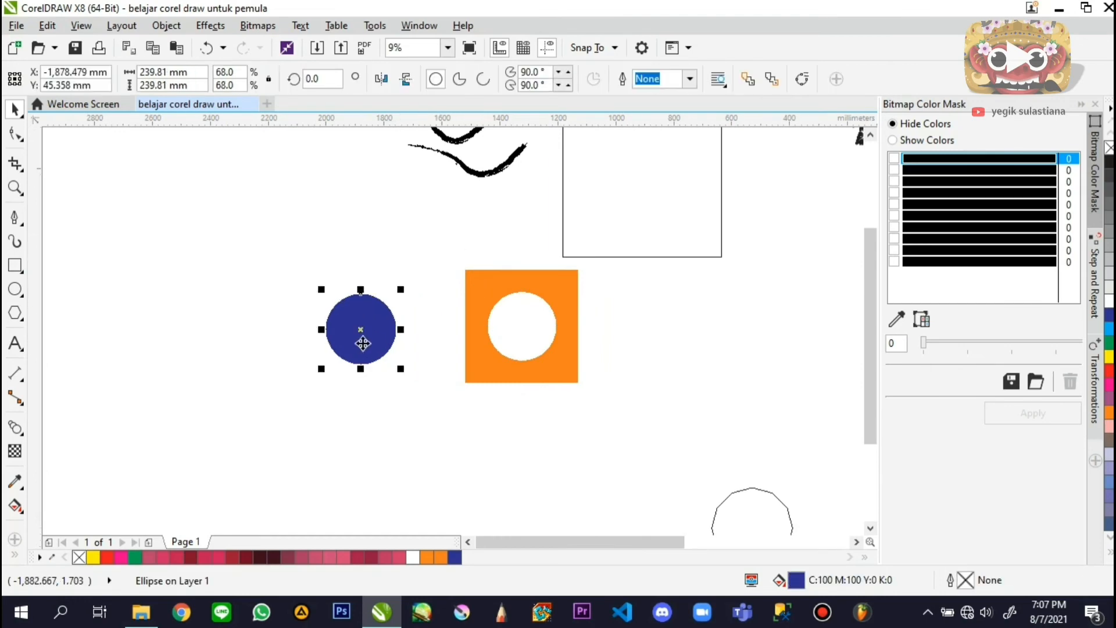
{"action": "scroll", "coordinate": [401, 349], "scroll_direction": "down", "scroll_amount": 1}
{"action": "left_click", "coordinate": [560, 316]}
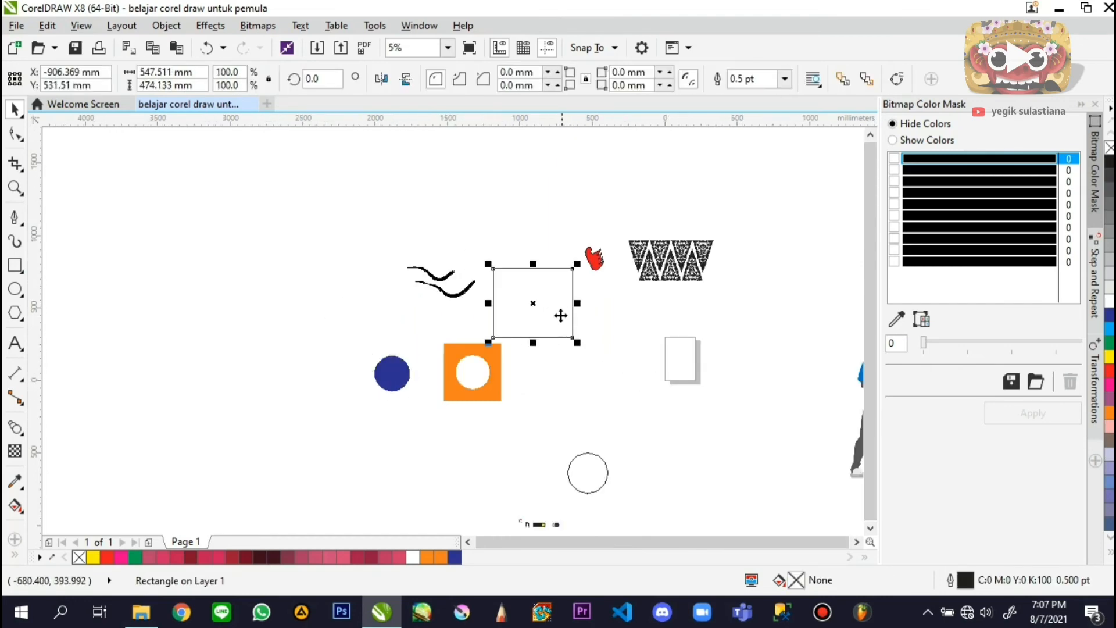
{"action": "left_click_drag", "start_coordinate": [560, 316], "coordinate": [372, 304]}
Resize the empty rectangle to about 136 × 264 mm and place it centred just above the blue circle
{"action": "scroll", "coordinate": [423, 232], "scroll_direction": "up", "scroll_amount": 3}
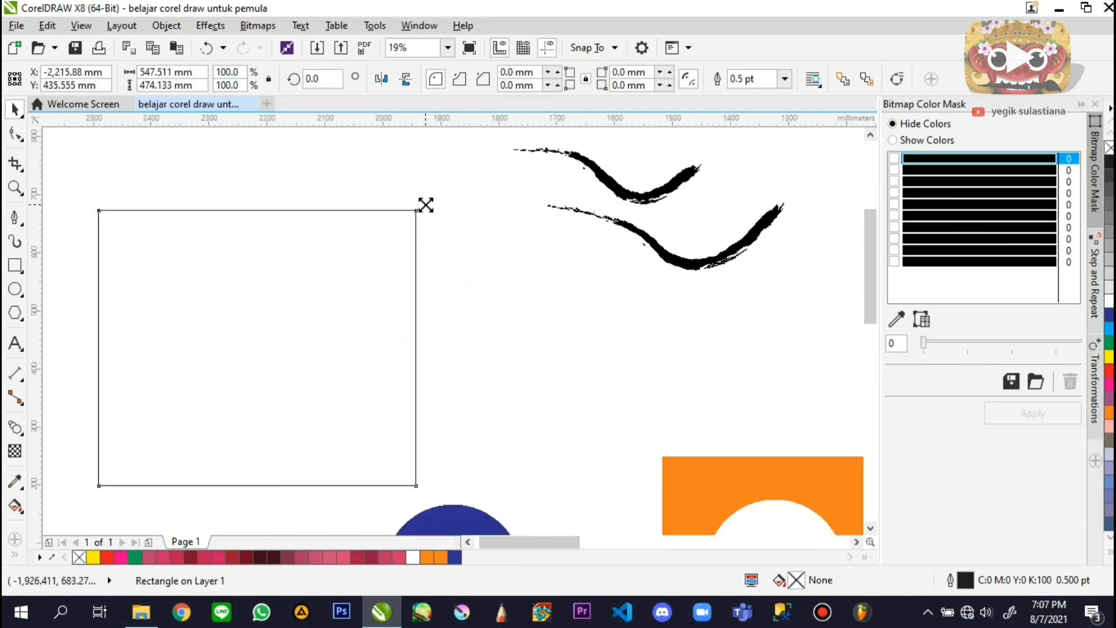
{"action": "left_click_drag", "start_coordinate": [426, 204], "coordinate": [356, 255]}
{"action": "left_click_drag", "start_coordinate": [291, 375], "coordinate": [480, 406]}
{"action": "scroll", "coordinate": [440, 283], "scroll_direction": "down", "scroll_amount": 2}
{"action": "scroll", "coordinate": [440, 283], "scroll_direction": "up", "scroll_amount": 2}
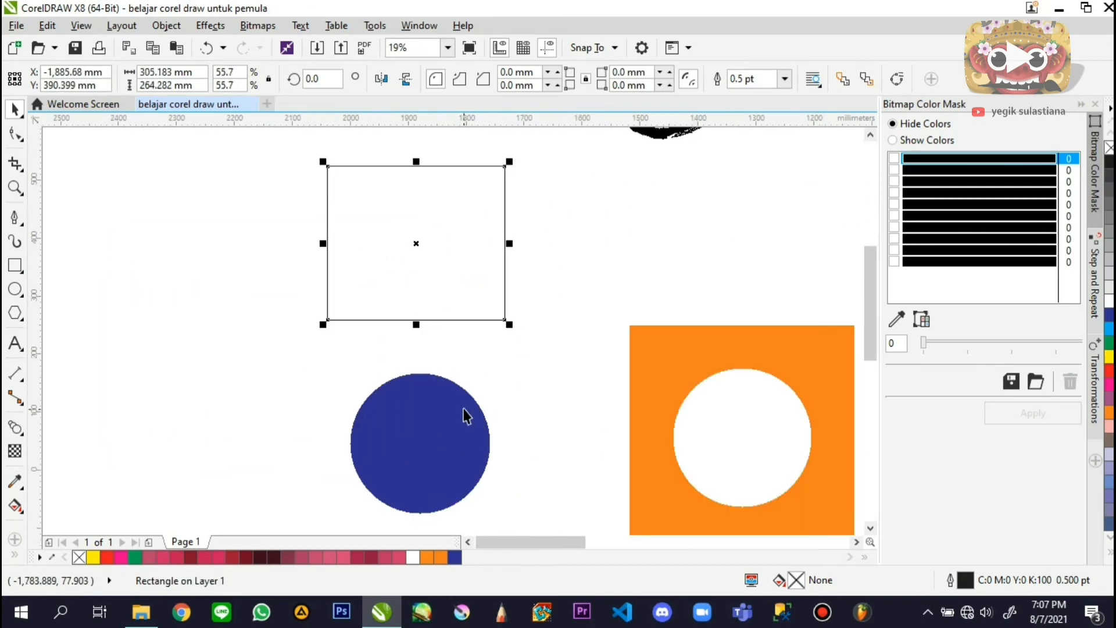
{"action": "left_click_drag", "start_coordinate": [505, 242], "coordinate": [456, 256]}
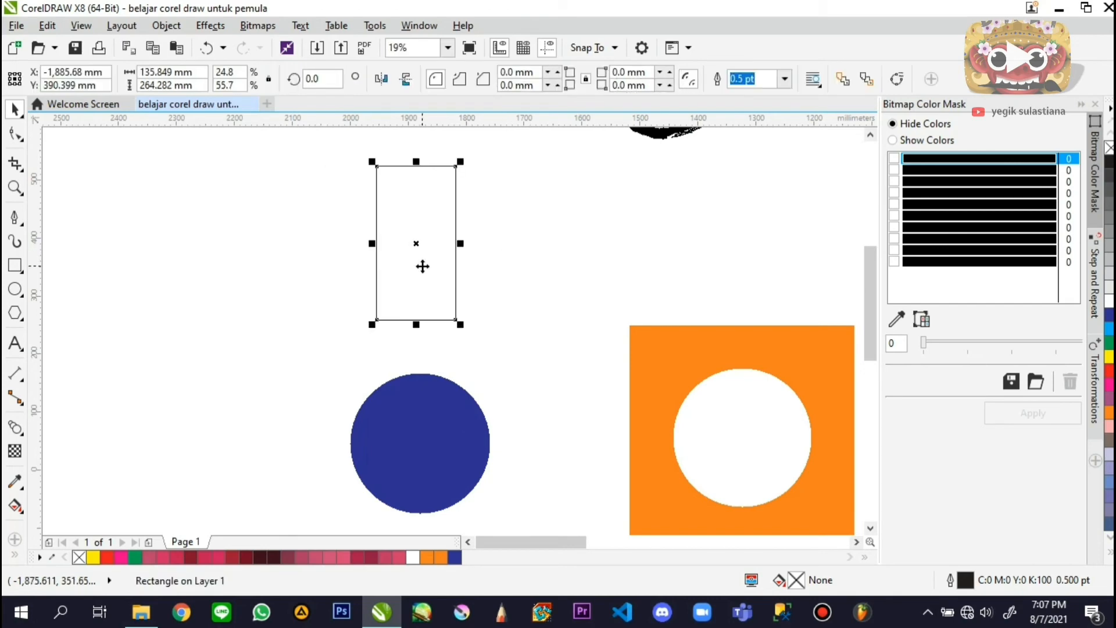
Fill the narrow rectangle with yellow, remove its black outline and deselect it
{"action": "left_click", "coordinate": [1108, 356]}
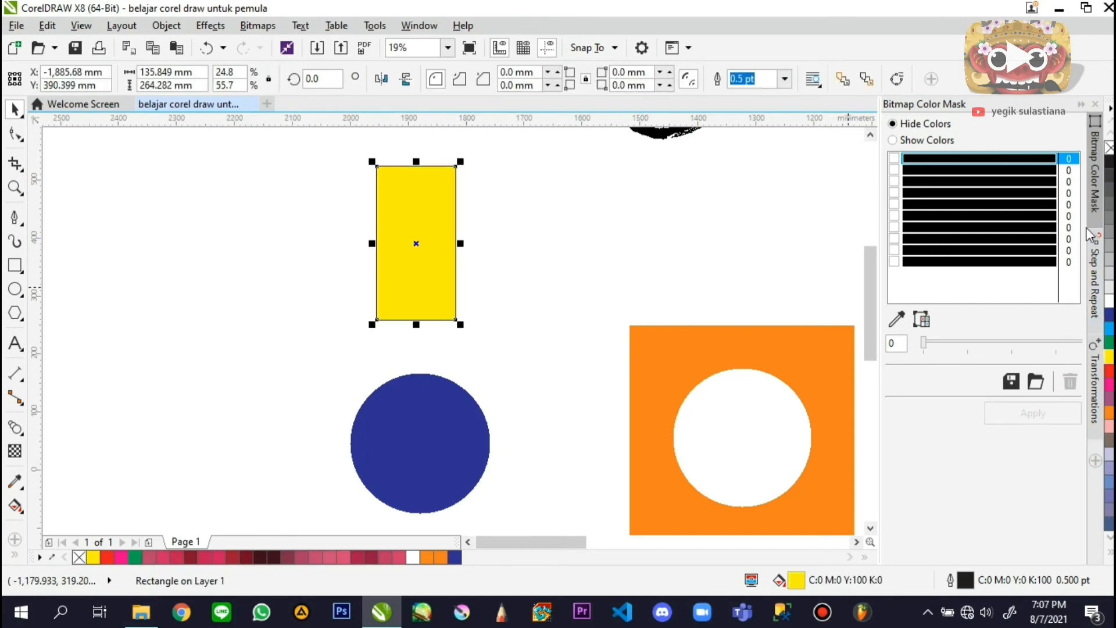
{"action": "right_click", "coordinate": [1108, 148]}
{"action": "left_click", "coordinate": [591, 264]}
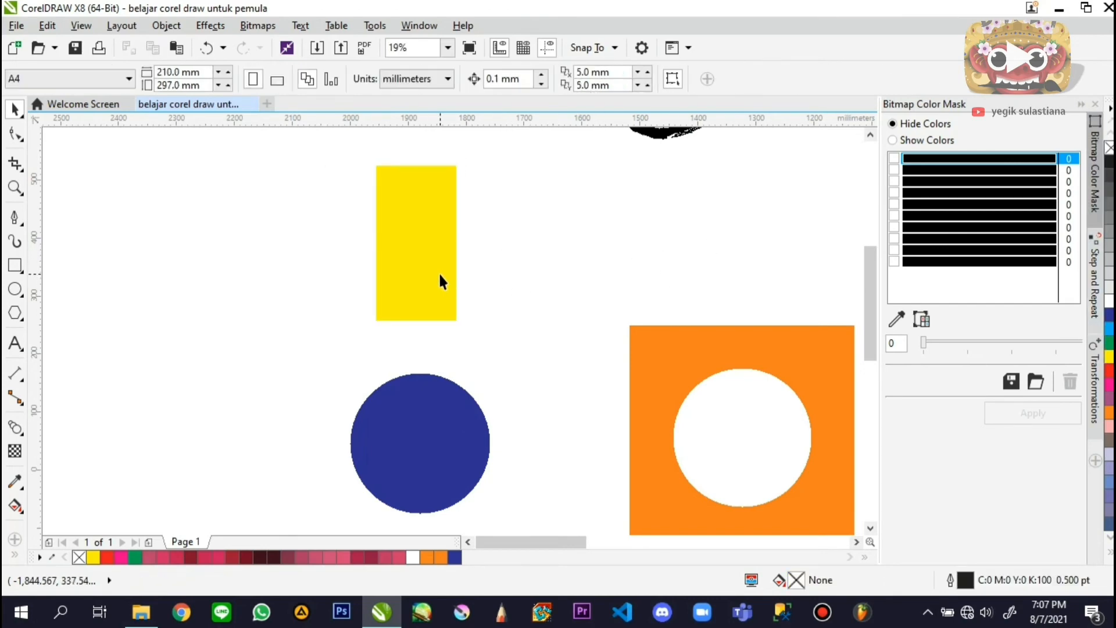
Undo the yellow rectangle's first move and outline removal, and lower it about 132 mm so it overlaps the top of the blue circle
{"action": "left_click_drag", "start_coordinate": [439, 275], "coordinate": [428, 321]}
{"action": "key", "text": "ctrl+z"}
{"action": "key", "text": "ctrl+z"}
{"action": "left_click", "coordinate": [420, 329]}
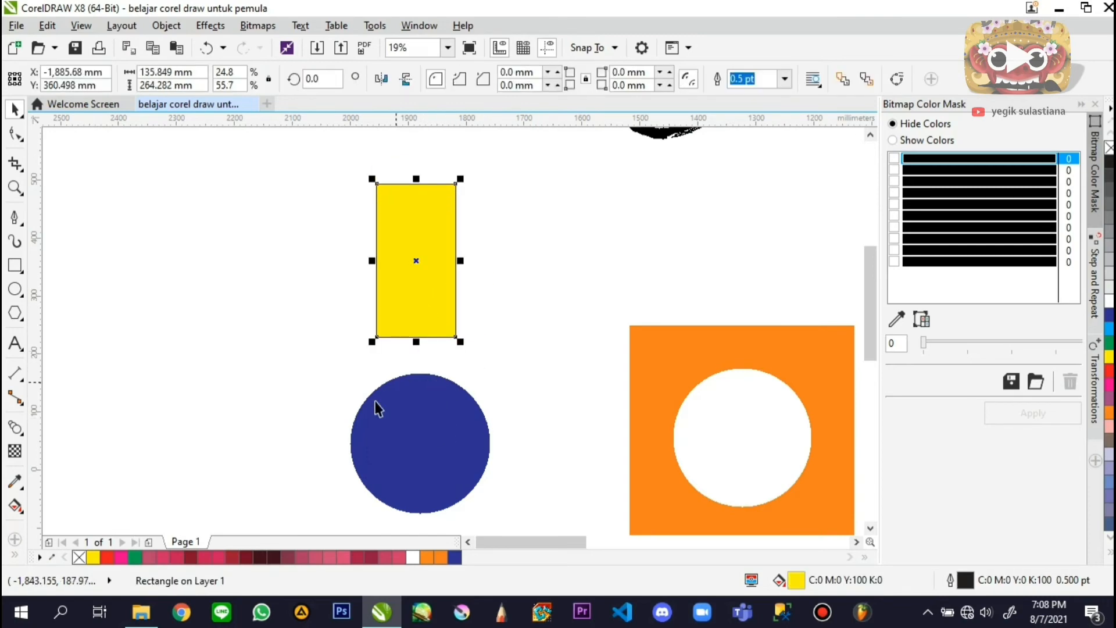
{"action": "left_click_drag", "start_coordinate": [426, 316], "coordinate": [422, 378]}
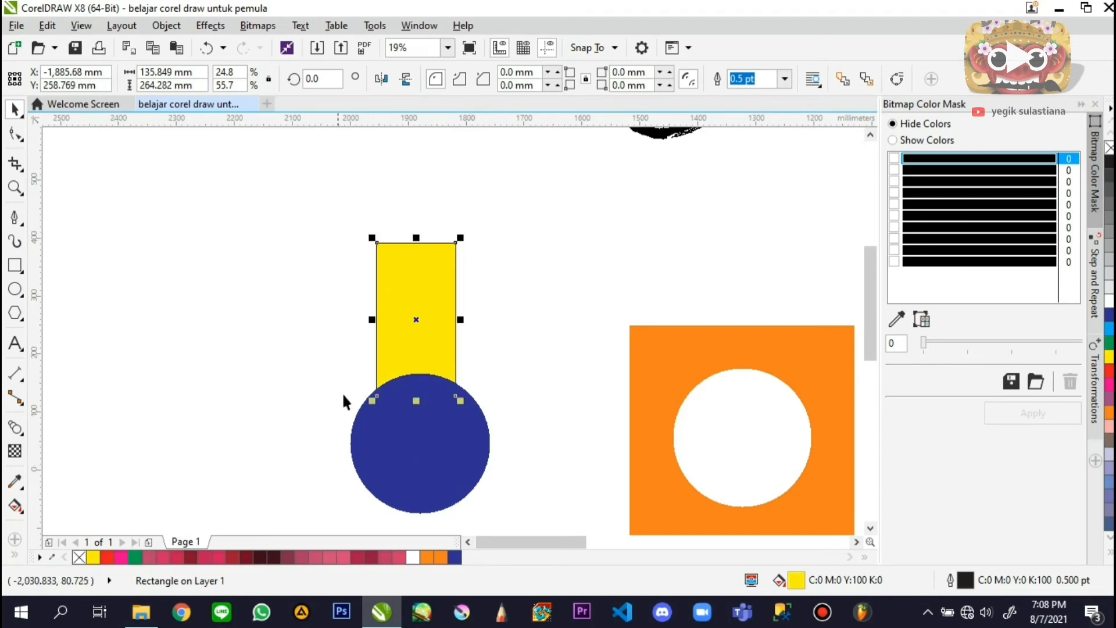
{"action": "key", "text": "Escape"}
Weld the yellow rectangle and the blue circle, selecting the rectangle first and the circle second
{"action": "left_click", "coordinate": [430, 286]}
{"action": "left_click", "coordinate": [437, 457], "text": "shift"}
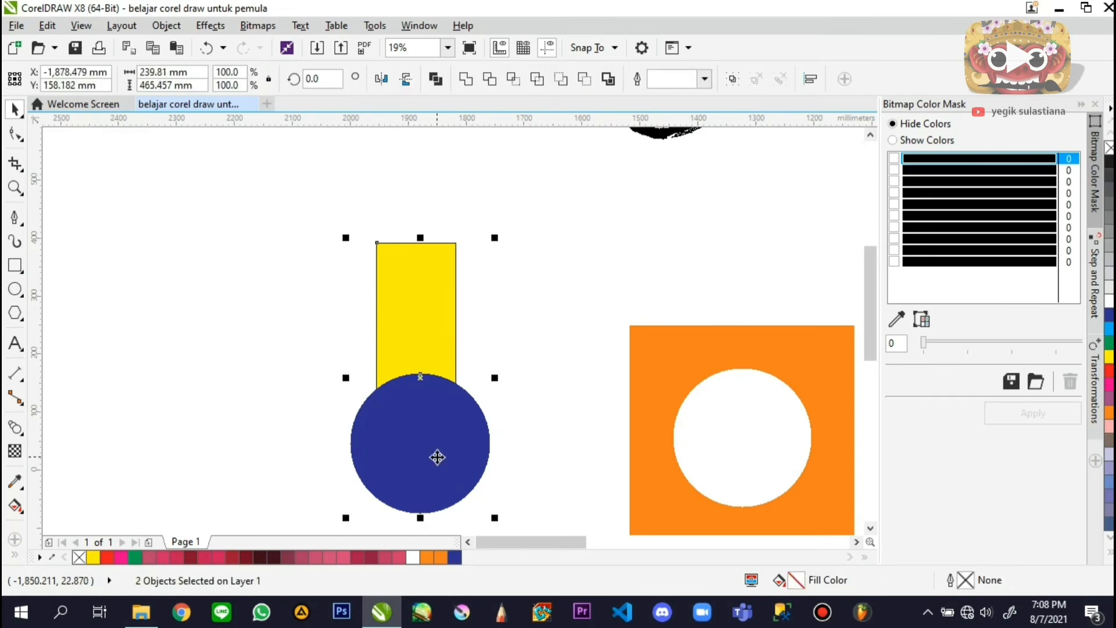
{"action": "left_click", "coordinate": [428, 300]}
{"action": "left_click", "coordinate": [428, 300]}
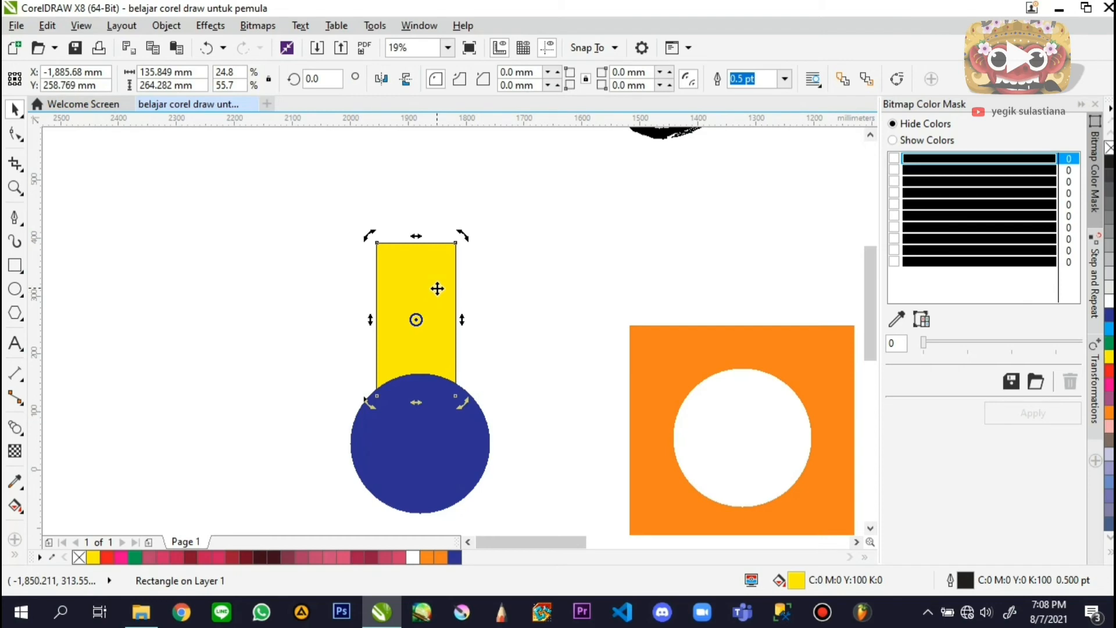
{"action": "left_click", "coordinate": [430, 457], "text": "shift"}
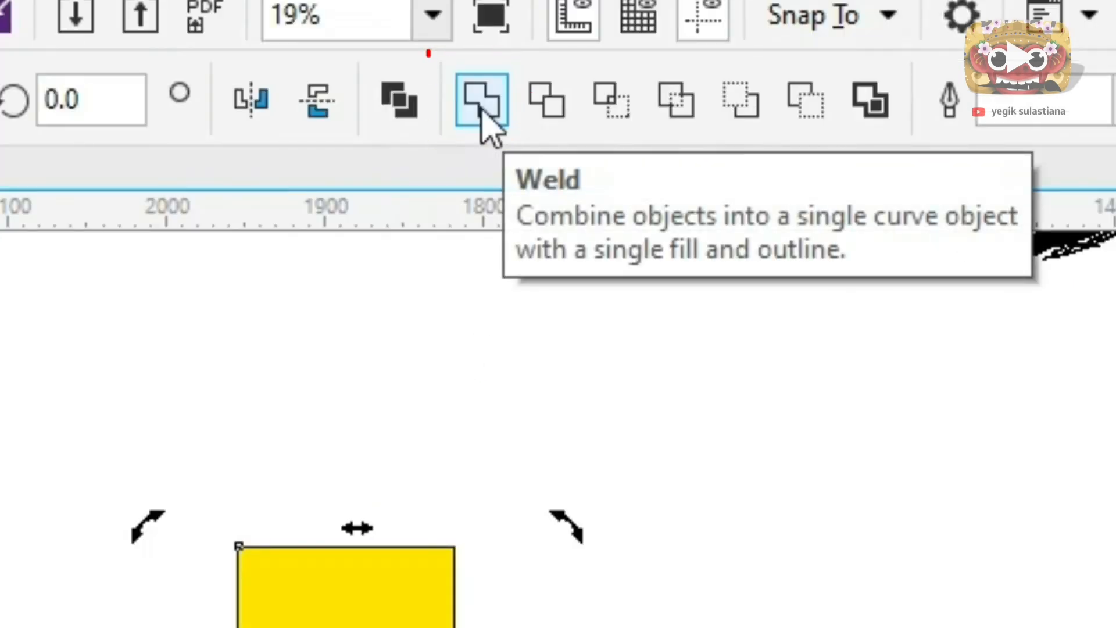
{"action": "left_click", "coordinate": [484, 114]}
{"action": "key", "text": "Escape"}
Inspect the join of the welded shape and move the whole shape around as one object
{"action": "scroll", "coordinate": [369, 407], "scroll_direction": "up", "scroll_amount": 5}
{"action": "left_click", "coordinate": [382, 346]}
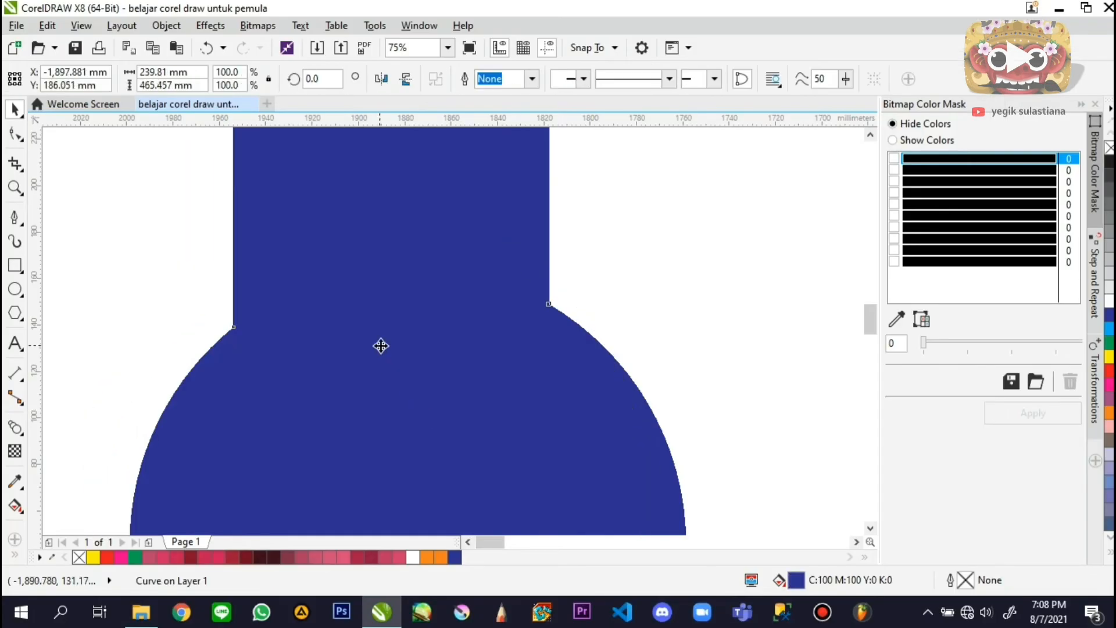
{"action": "scroll", "coordinate": [382, 347], "scroll_direction": "down", "scroll_amount": 2}
{"action": "left_click_drag", "start_coordinate": [392, 347], "coordinate": [445, 377]}
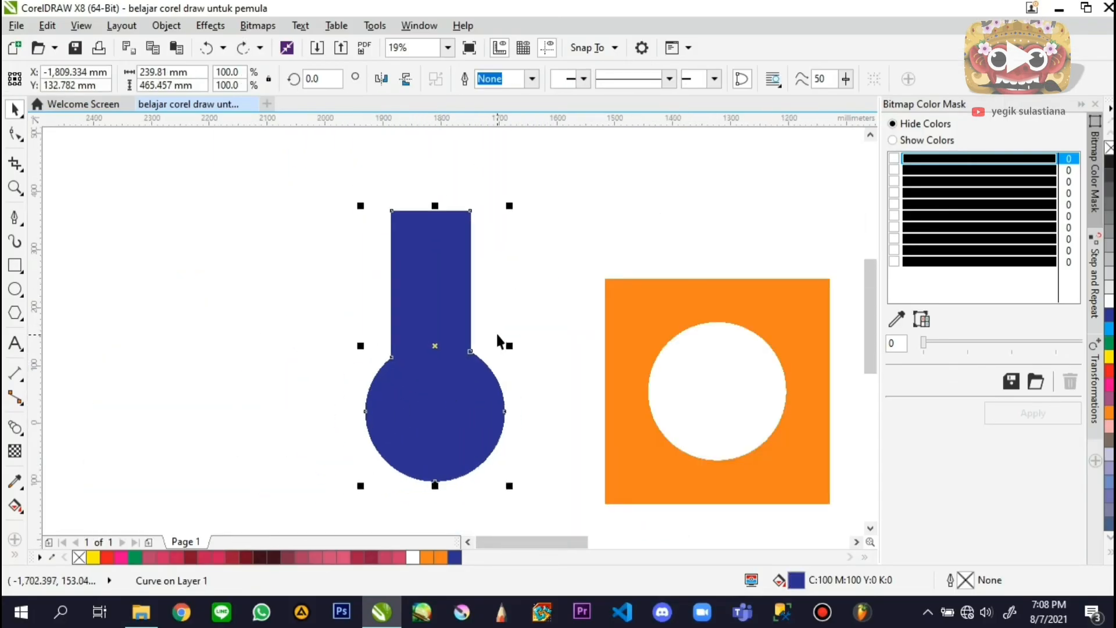
Undo the welded shape's moves and the weld, restoring the separate yellow rectangle and blue circle
{"action": "key", "text": "ctrl+z"}
{"action": "key", "text": "ctrl+z"}
{"action": "key", "text": "ctrl+z"}
{"action": "key", "text": "ctrl+z"}
{"action": "key", "text": "ctrl+z"}
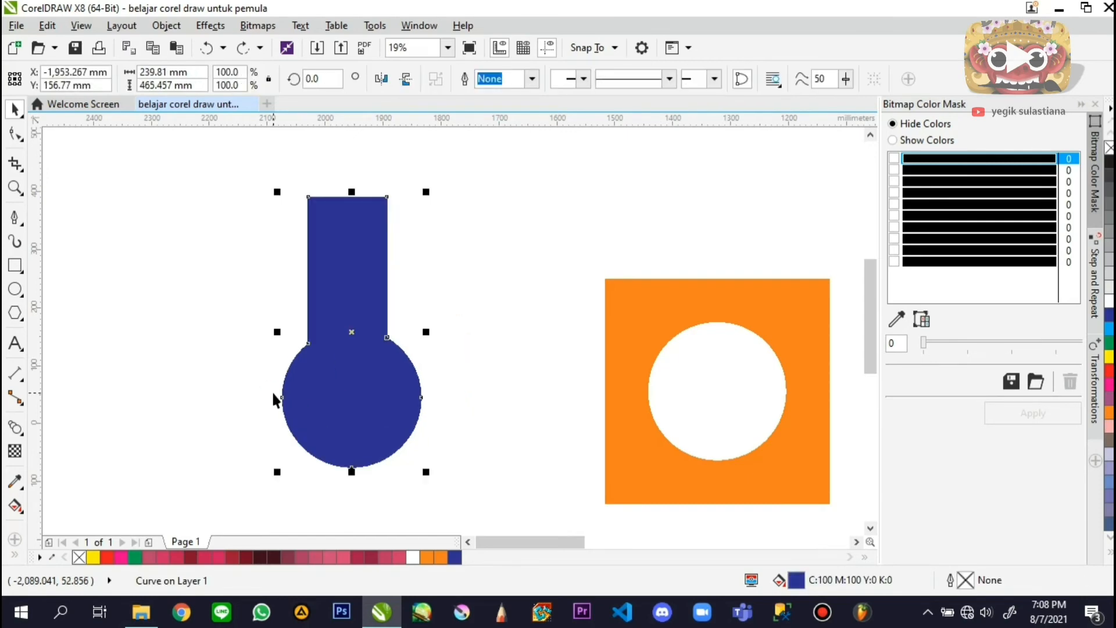
{"action": "left_click", "coordinate": [271, 392]}
Move the blue circle about 121 mm down, away from the yellow rectangle, and undo that move
{"action": "left_click_drag", "start_coordinate": [347, 384], "coordinate": [348, 455]}
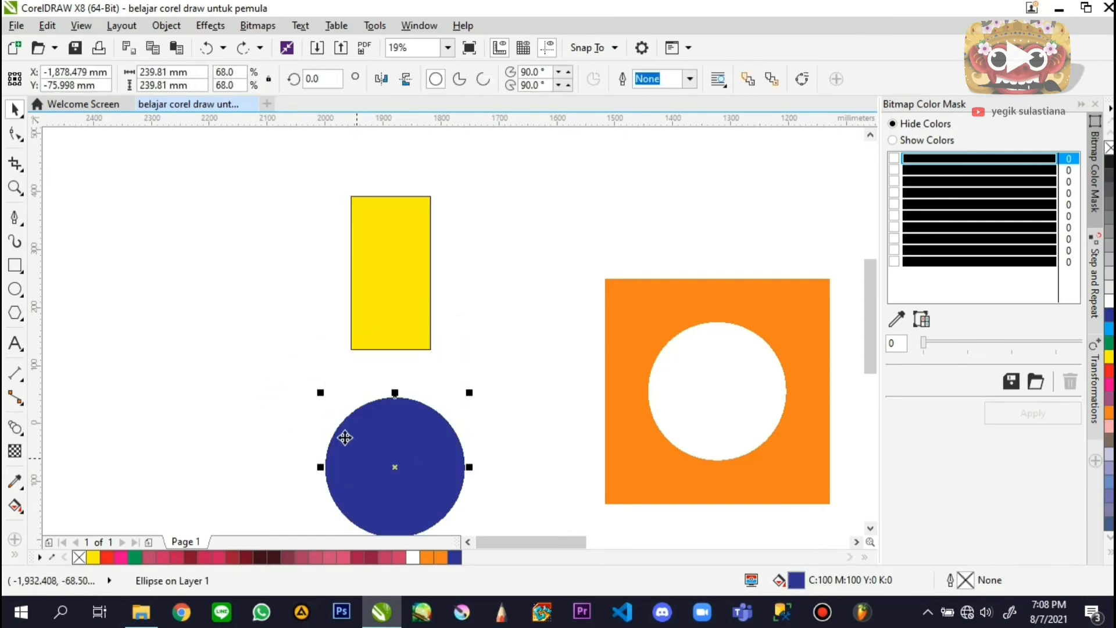
{"action": "left_click", "coordinate": [253, 375]}
{"action": "key", "text": "ctrl+z"}
{"action": "left_click", "coordinate": [243, 379]}
Look over all the practice objects across the drawing and the overlap of the yellow rectangle and blue circle
{"action": "scroll", "coordinate": [313, 366], "scroll_direction": "down", "scroll_amount": 1}
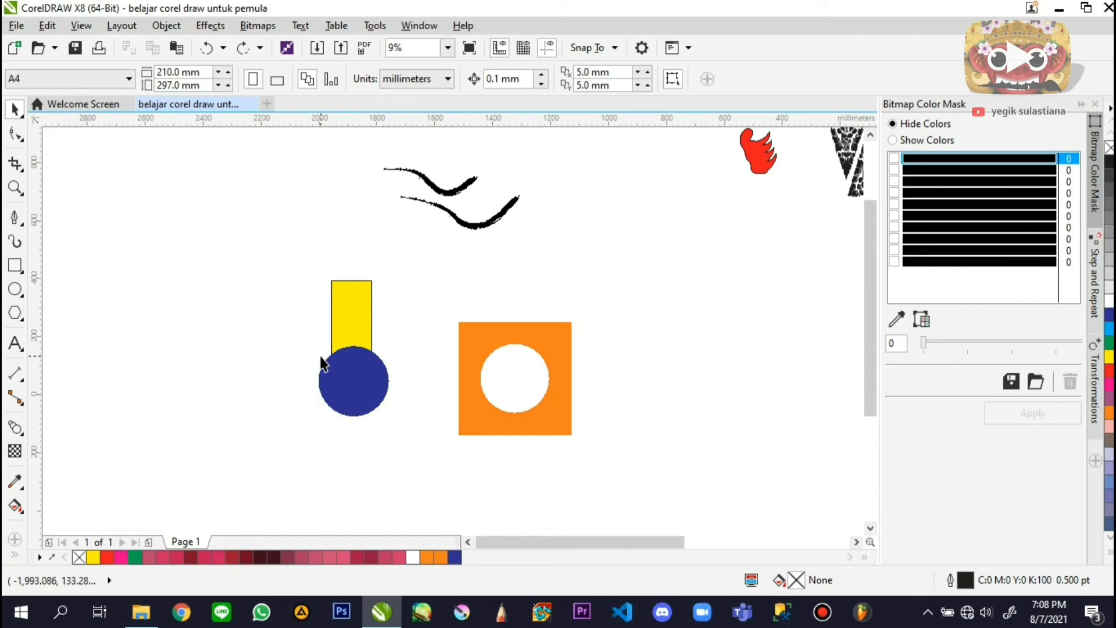
{"action": "scroll", "coordinate": [330, 302], "scroll_direction": "down", "scroll_amount": 2}
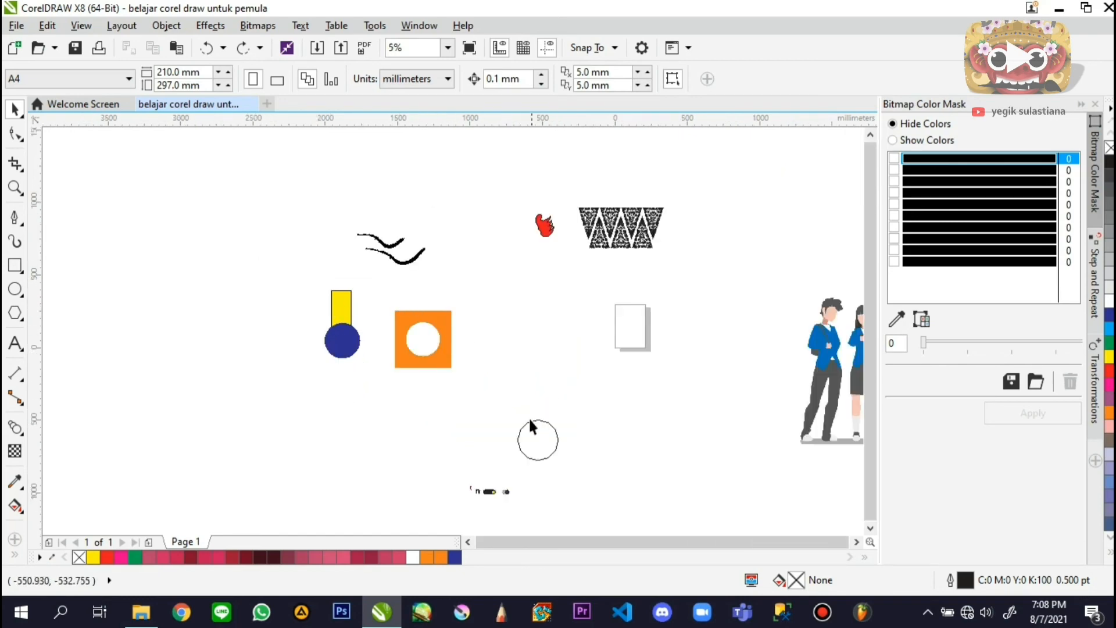
{"action": "scroll", "coordinate": [377, 367], "scroll_direction": "down", "scroll_amount": 2}
{"action": "scroll", "coordinate": [543, 373], "scroll_direction": "up", "scroll_amount": 3}
{"action": "scroll", "coordinate": [538, 385], "scroll_direction": "down", "scroll_amount": 3}
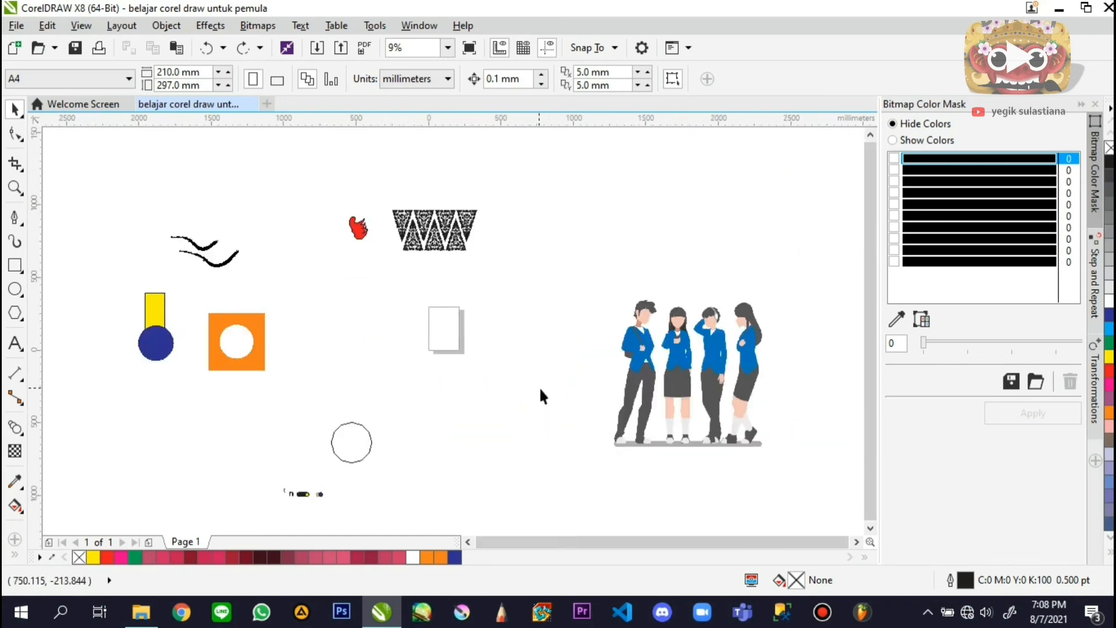
{"action": "scroll", "coordinate": [358, 357], "scroll_direction": "up", "scroll_amount": 3}
{"action": "scroll", "coordinate": [298, 346], "scroll_direction": "up", "scroll_amount": 3}
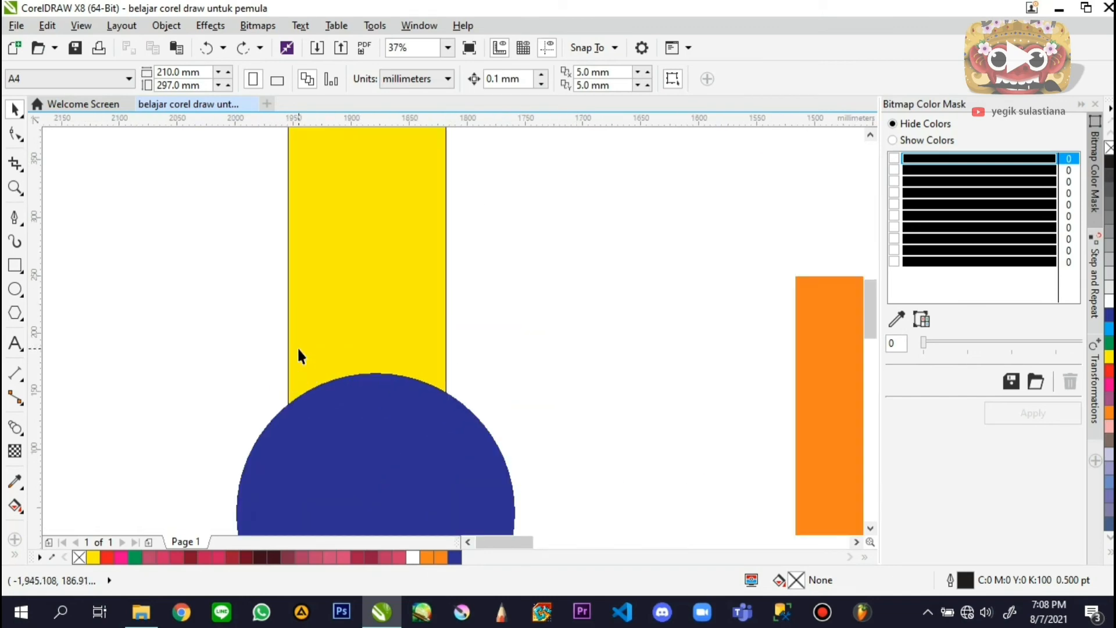
{"action": "scroll", "coordinate": [298, 347], "scroll_direction": "down", "scroll_amount": 3}
{"action": "scroll", "coordinate": [304, 258], "scroll_direction": "up", "scroll_amount": 1}
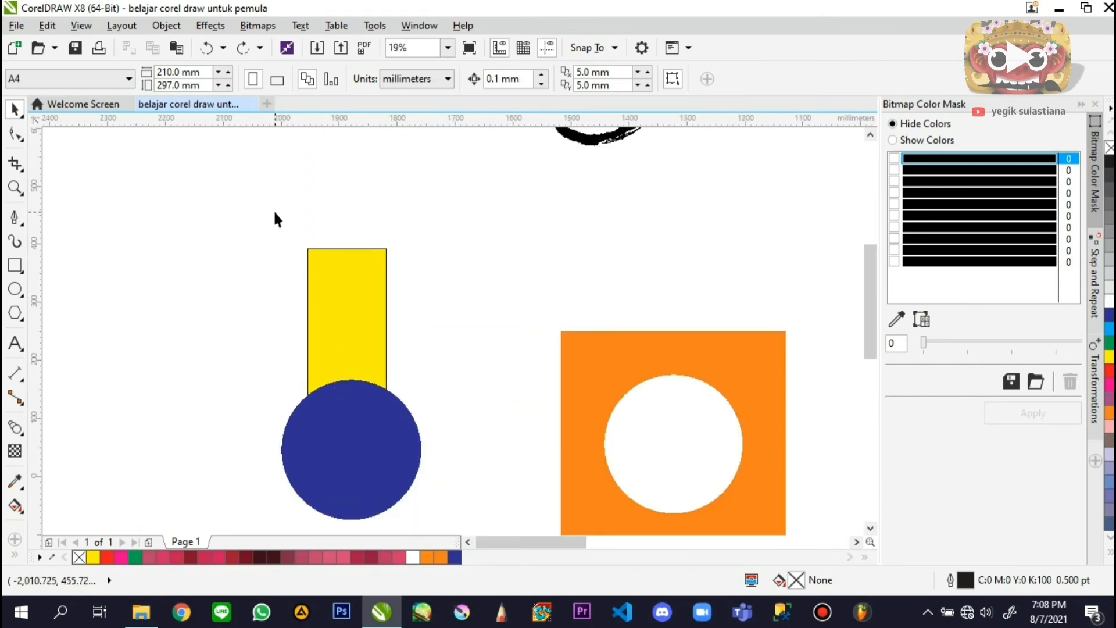
Start saving the drawing with the file name "belajar corel draw untuk pemula"
{"action": "left_click", "coordinate": [16, 26]}
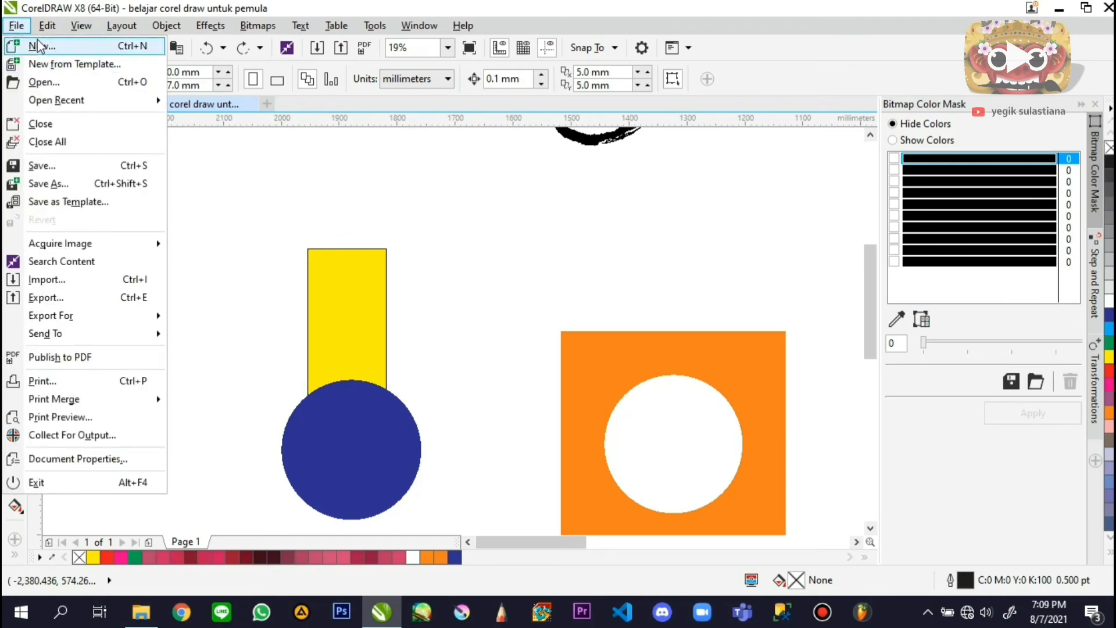
{"action": "left_click", "coordinate": [46, 168]}
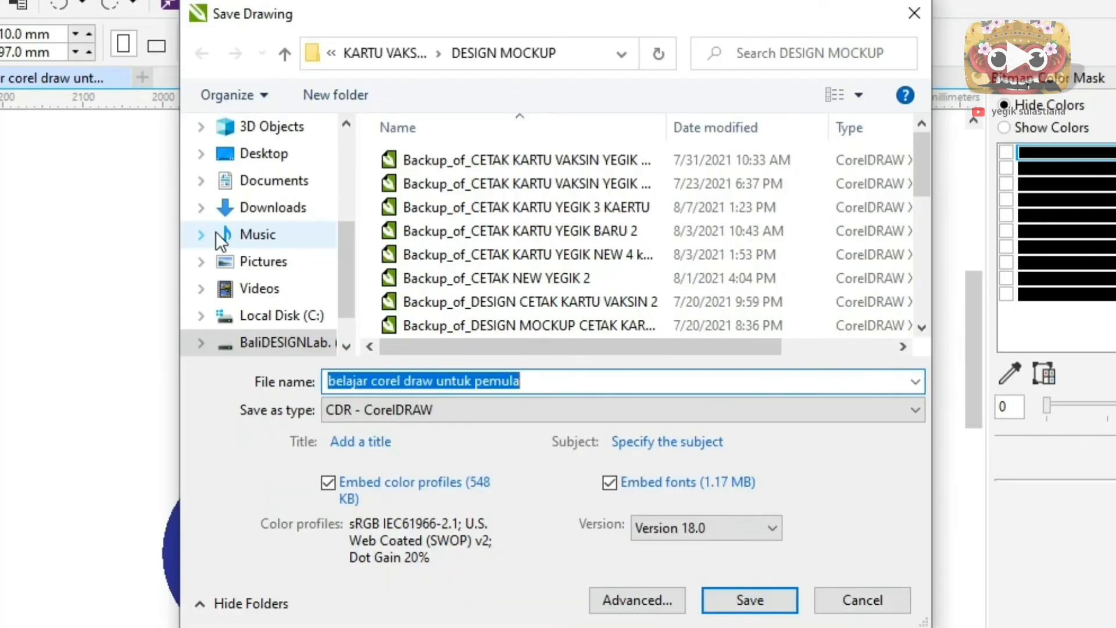
{"action": "left_click", "coordinate": [542, 385]}
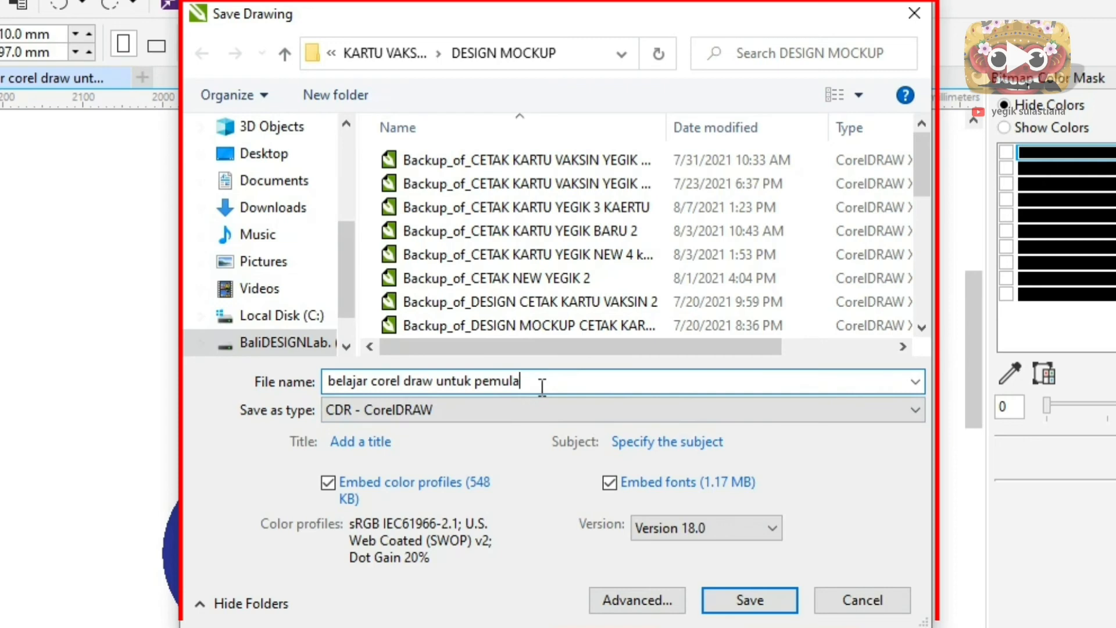
Examine the file formats available for saving, keeping CDR - CorelDRAW
{"action": "left_click", "coordinate": [481, 408]}
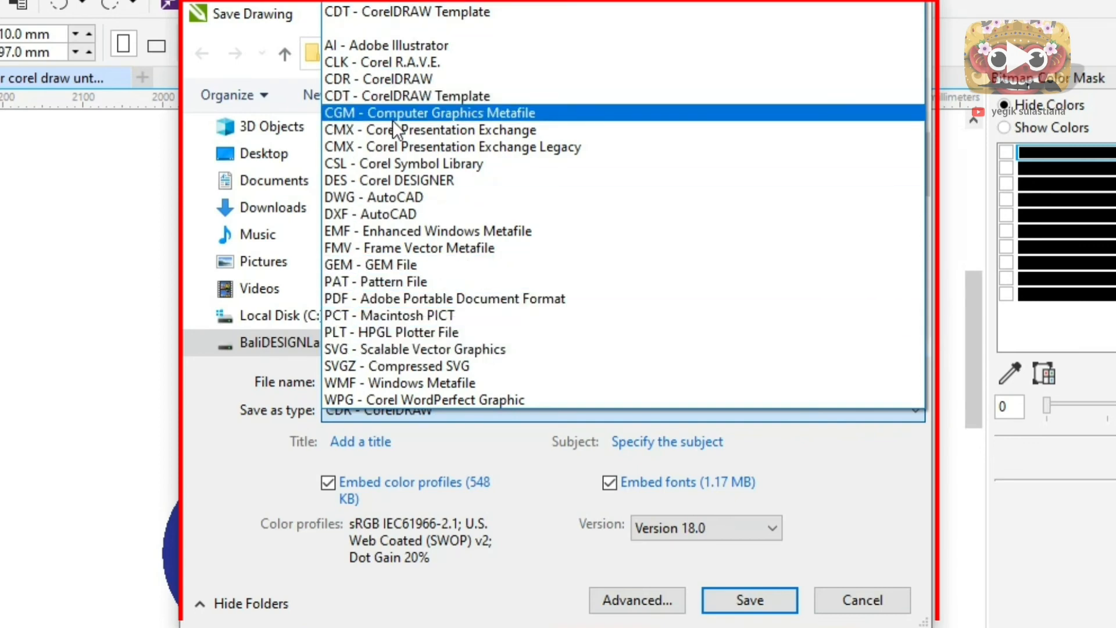
{"action": "left_click", "coordinate": [468, 444]}
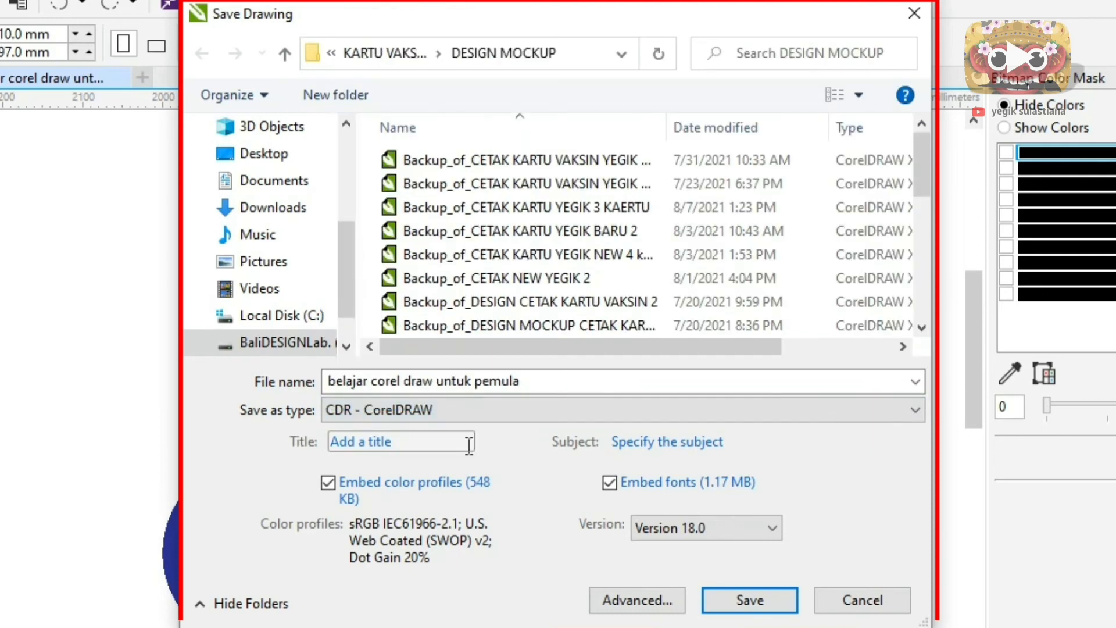
{"action": "left_click", "coordinate": [481, 410]}
{"action": "left_click", "coordinate": [482, 410]}
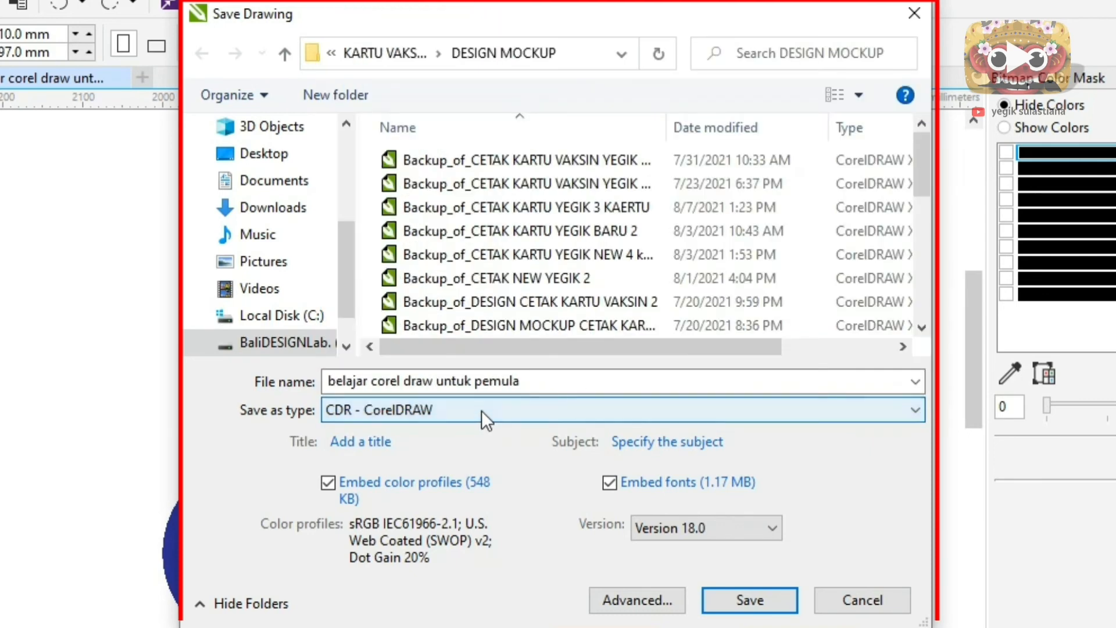
{"action": "left_click", "coordinate": [482, 410]}
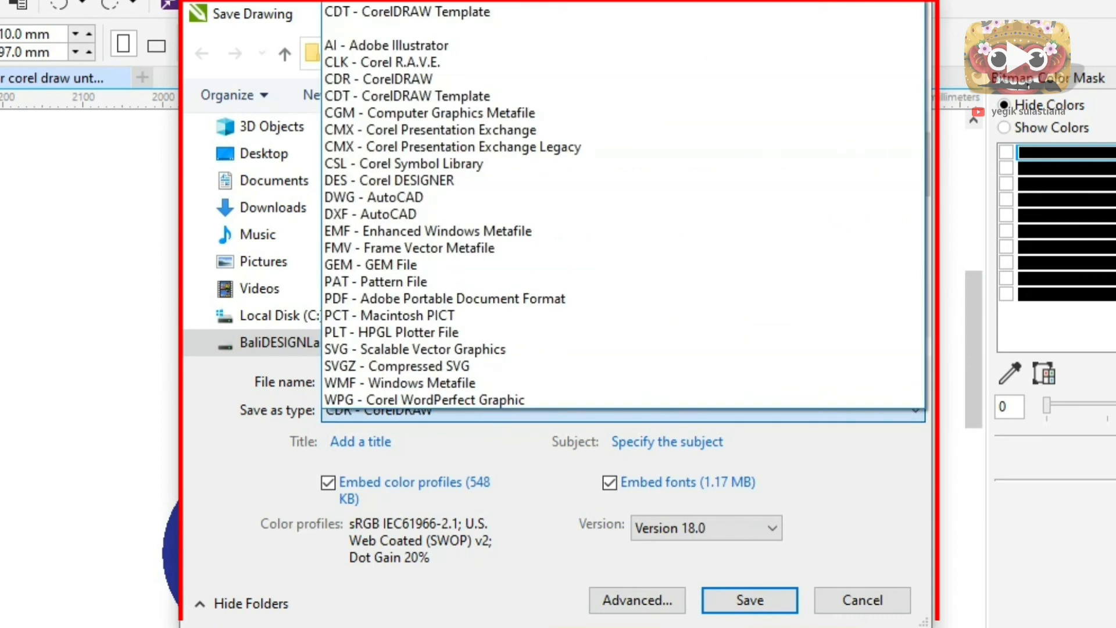
{"action": "key", "text": "Escape"}
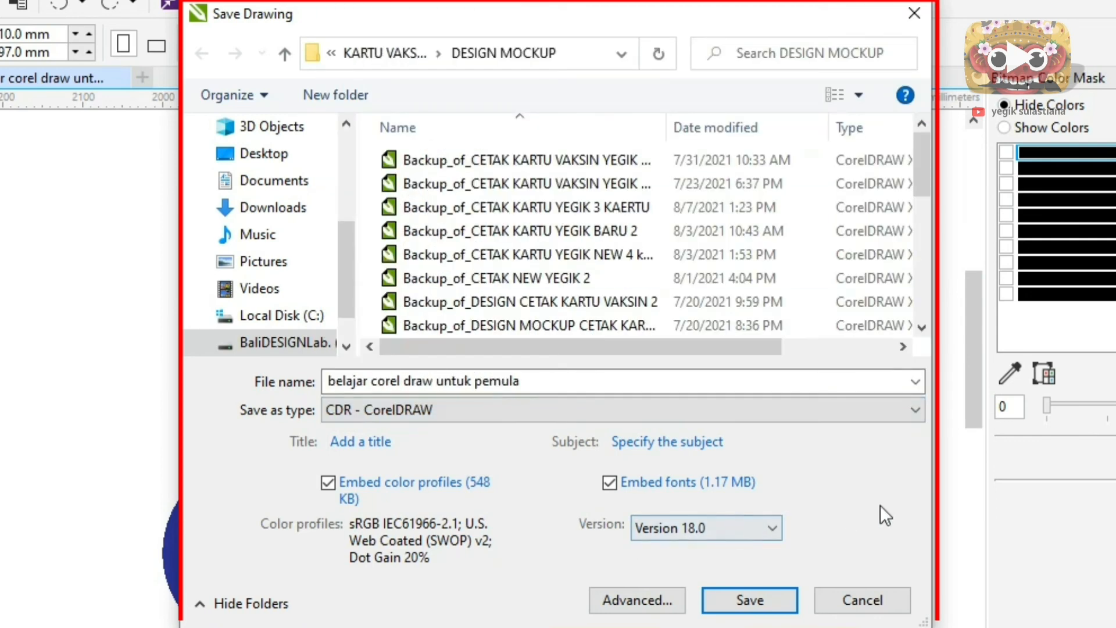
Examine the available file versions, try Version 17.0 for the saved drawing and set it back to Version 18.0
{"action": "left_click", "coordinate": [762, 526]}
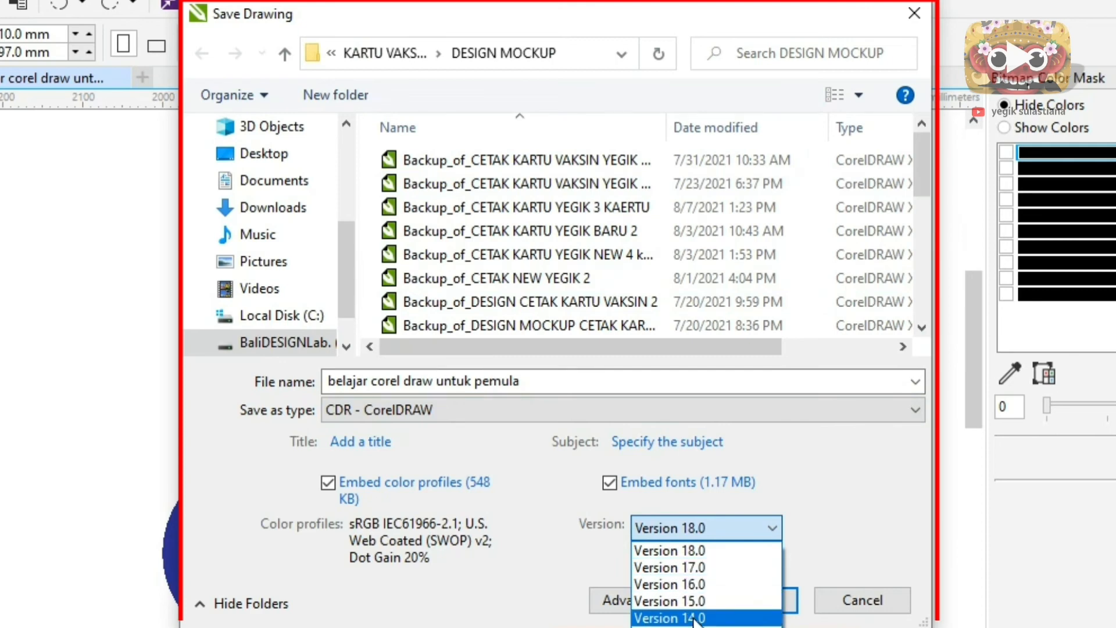
{"action": "left_click", "coordinate": [747, 531]}
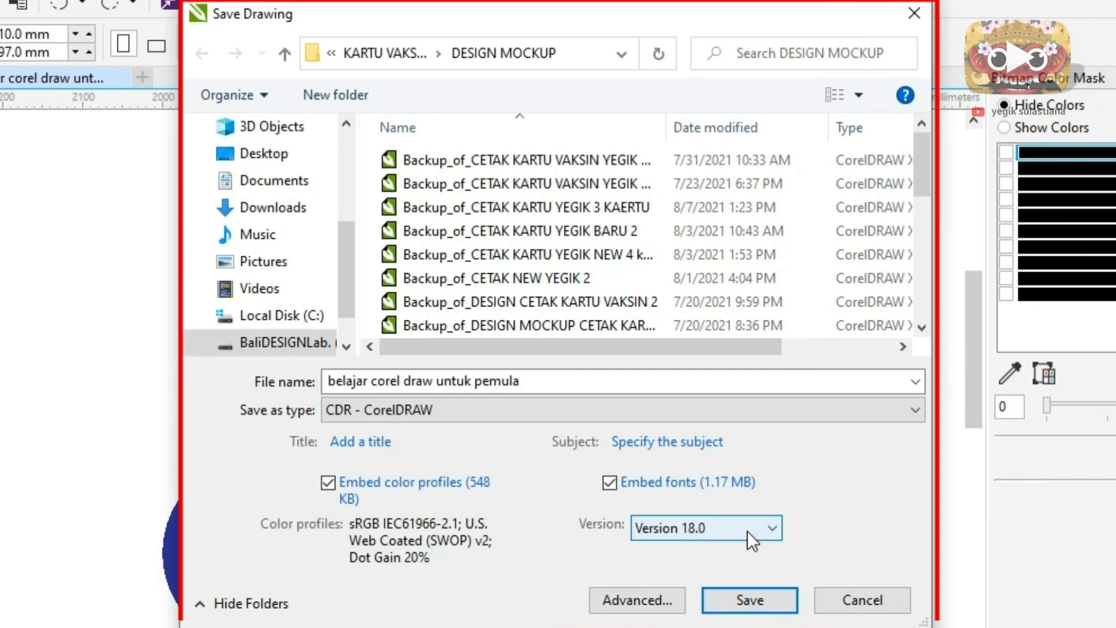
{"action": "left_click", "coordinate": [747, 531]}
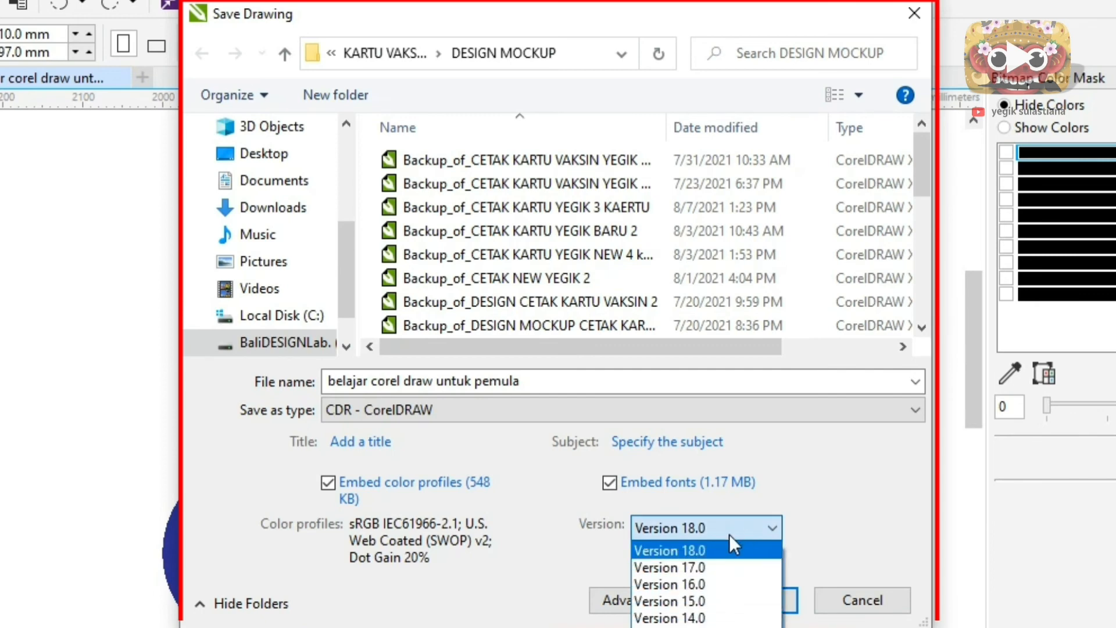
{"action": "left_click", "coordinate": [698, 562]}
{"action": "left_click", "coordinate": [720, 524]}
{"action": "left_click", "coordinate": [696, 545]}
{"action": "left_click", "coordinate": [723, 531]}
{"action": "left_click", "coordinate": [723, 531]}
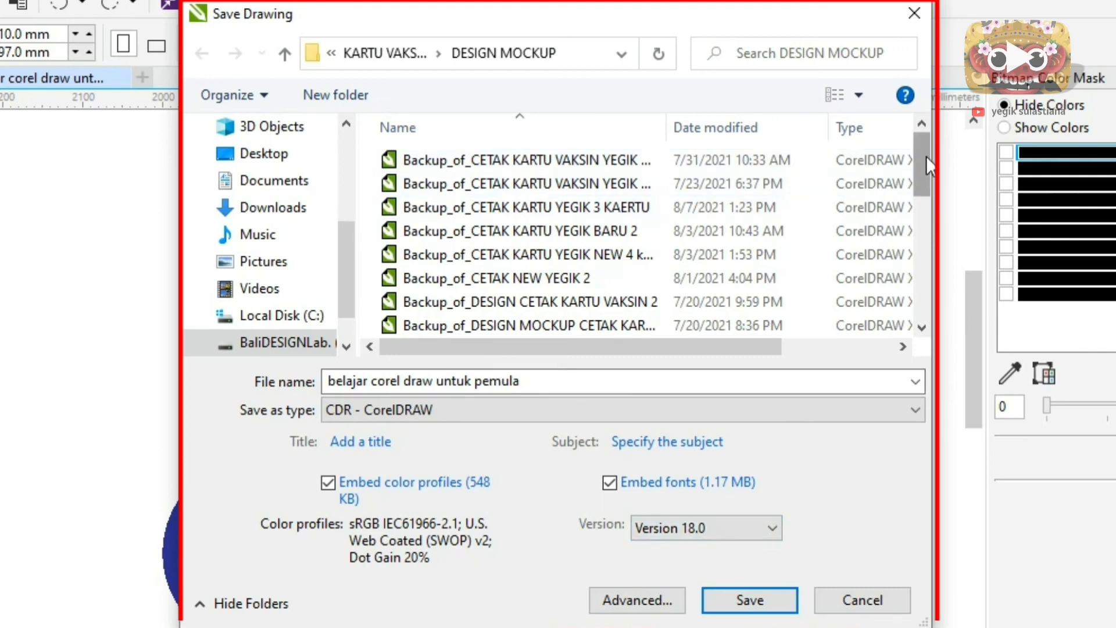
Look through the existing CorelDRAW files in the DESIGN MOCKUP folder to the end of the list
{"action": "left_click_drag", "start_coordinate": [926, 155], "coordinate": [929, 302]}
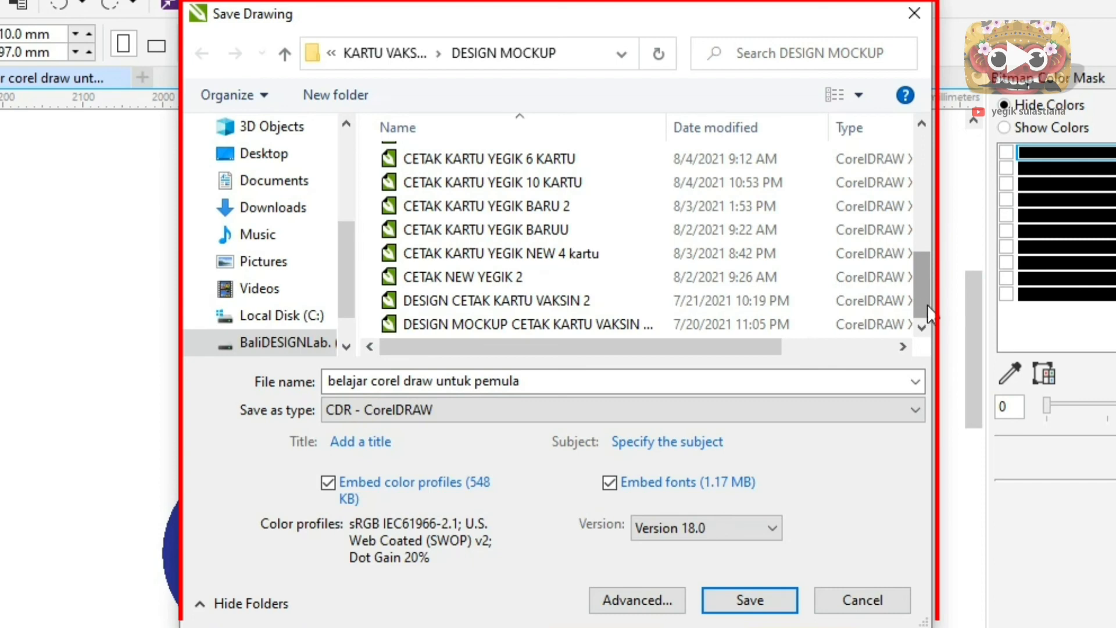
{"action": "mouse_move", "coordinate": [926, 300]}
{"action": "left_mouse_down"}
{"action": "mouse_move", "coordinate": [919, 252]}
{"action": "mouse_move", "coordinate": [940, 288]}
{"action": "mouse_move", "coordinate": [930, 313]}
{"action": "left_mouse_up"}
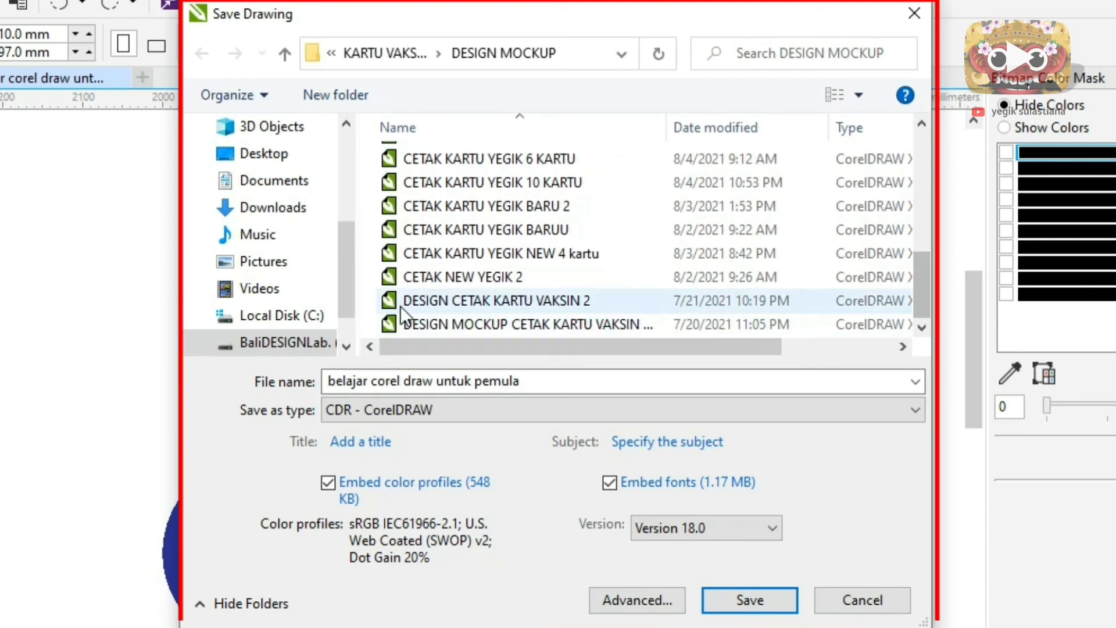
Save the drawing as "belajar corel draw untuk pemula" in the DESIGN MOCKUP folder, in CDR - CorelDRAW format, Version 18.0
{"action": "left_click", "coordinate": [429, 408]}
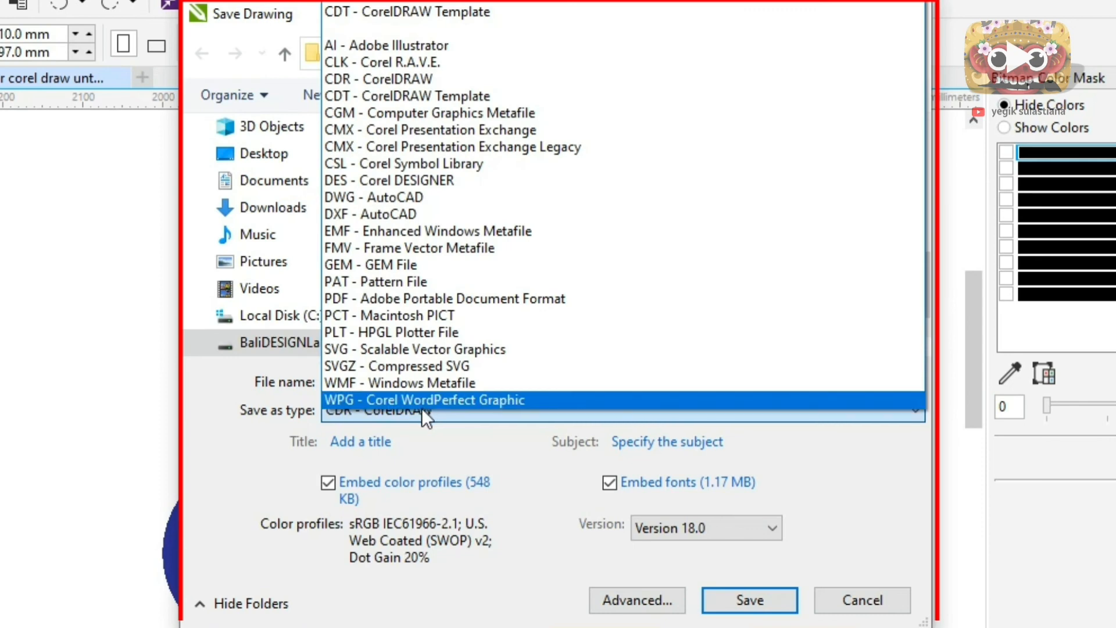
{"action": "left_click", "coordinate": [411, 415]}
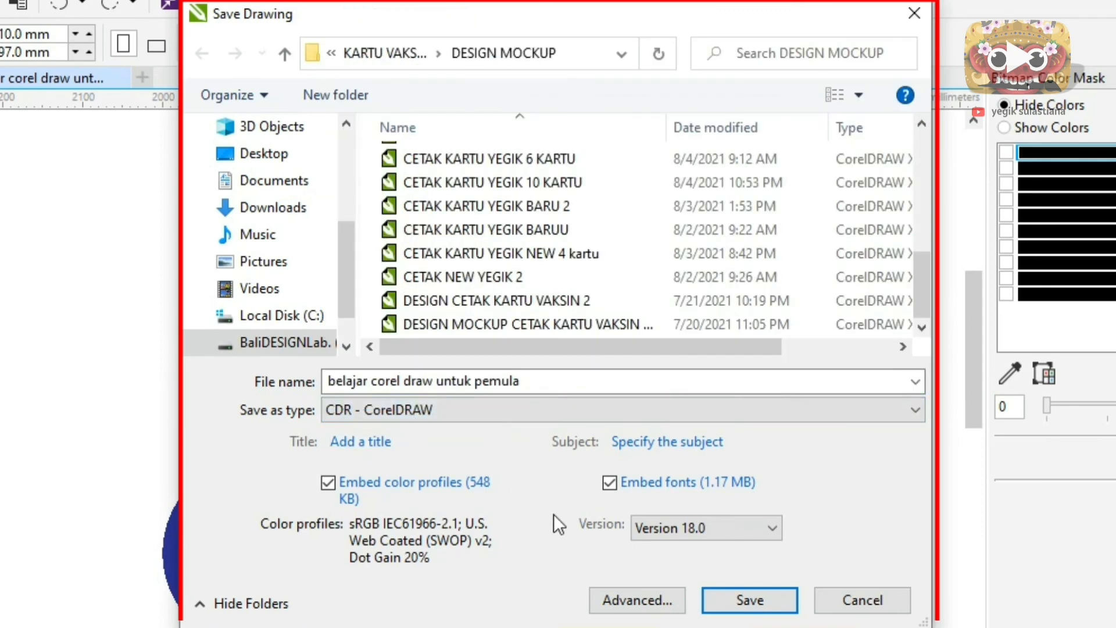
{"action": "left_click", "coordinate": [720, 528]}
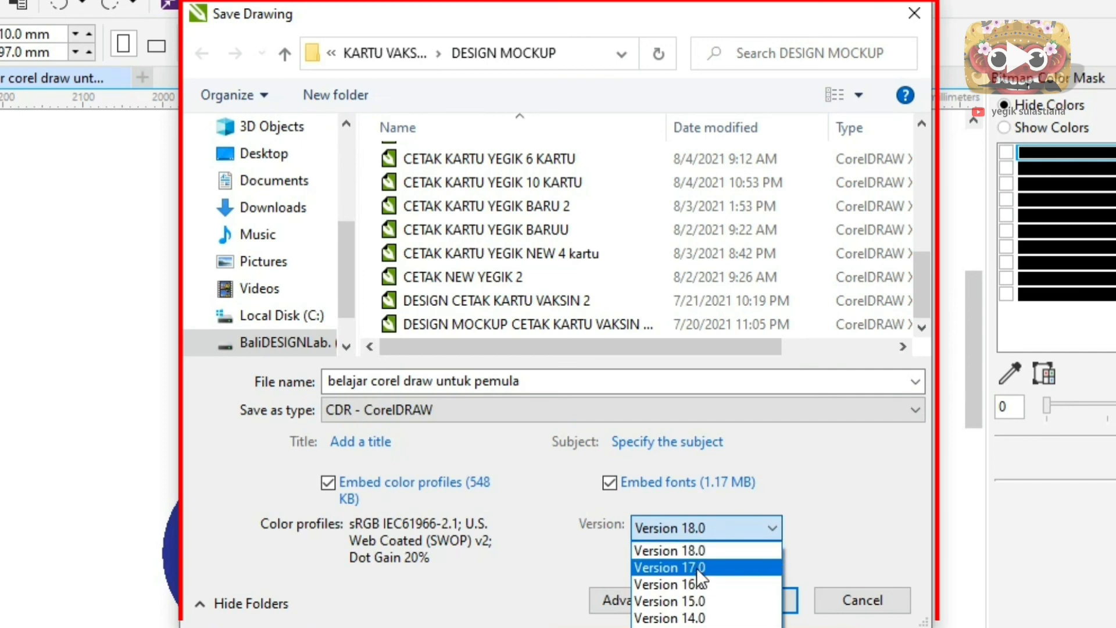
{"action": "left_click", "coordinate": [750, 532]}
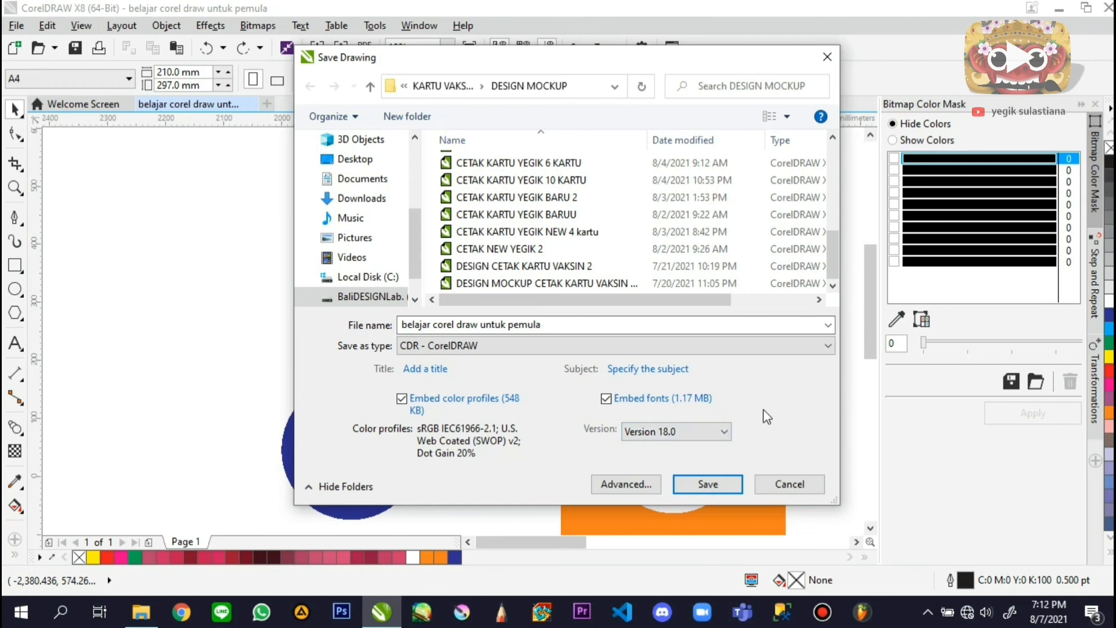
{"action": "left_click", "coordinate": [707, 484]}
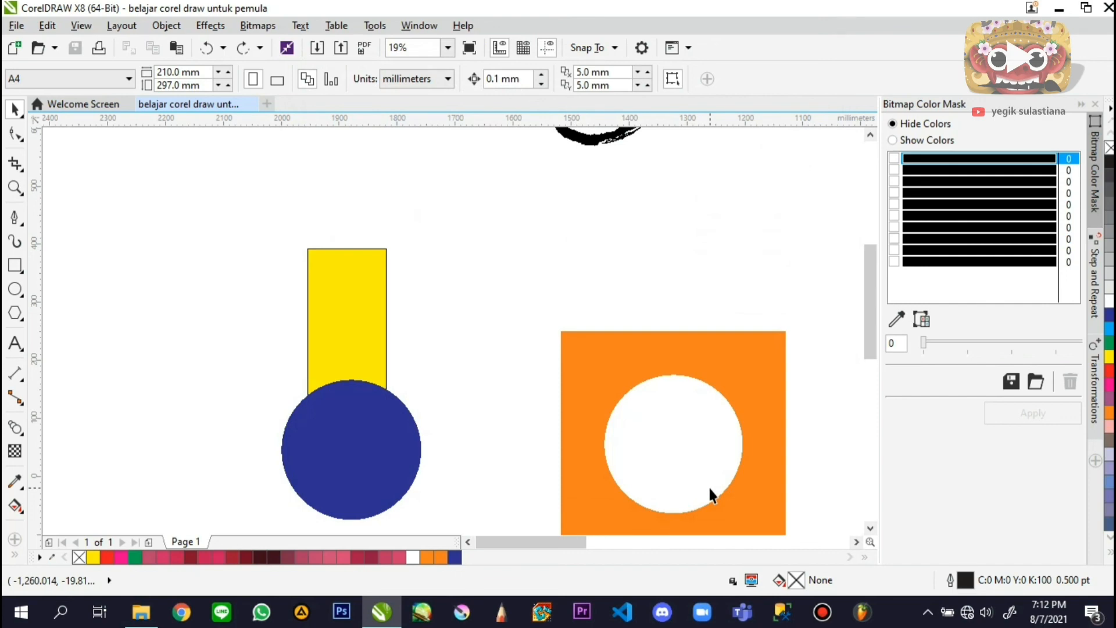
{"action": "scroll", "coordinate": [489, 293], "scroll_direction": "down", "scroll_amount": 3}
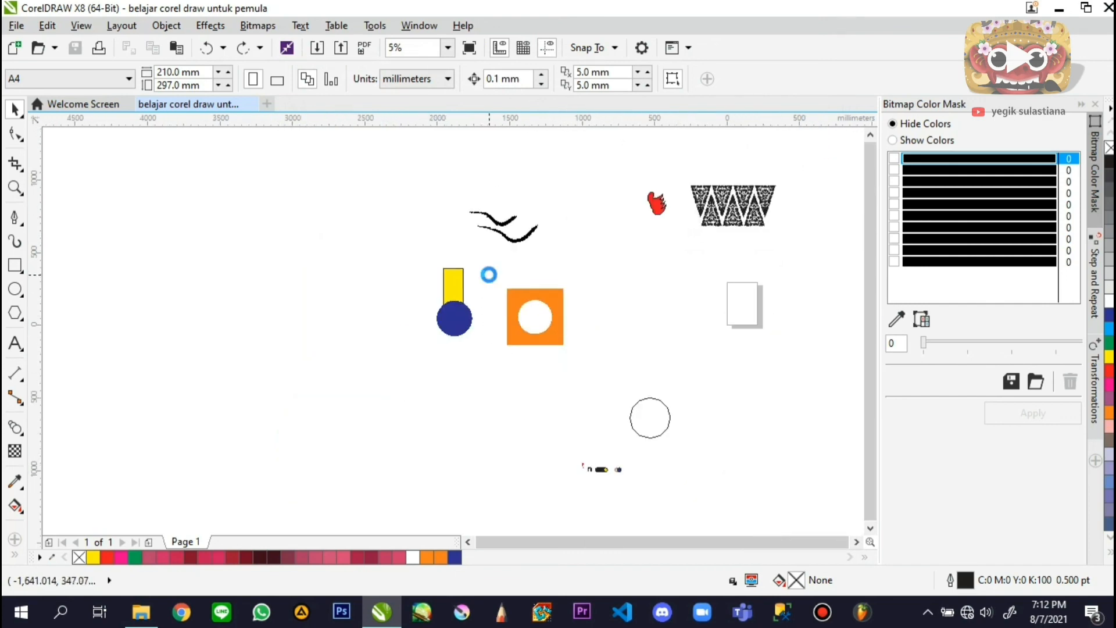
{"action": "scroll", "coordinate": [507, 285], "scroll_direction": "up", "scroll_amount": 3}
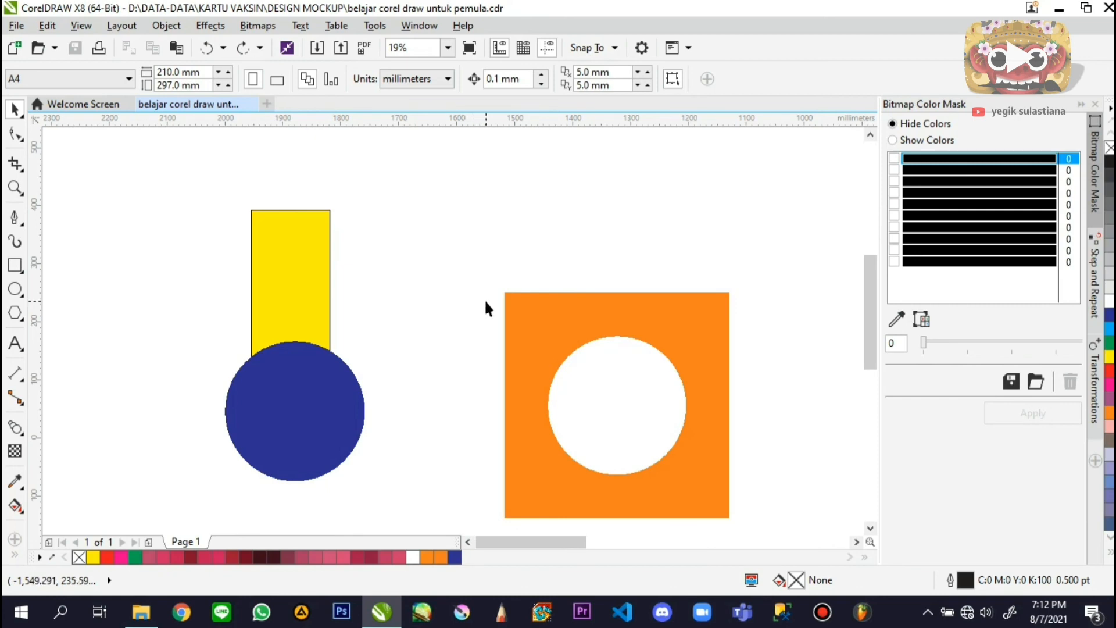
Start exporting the drawing with the file name "belajar corel draw untuk pemula"
{"action": "key", "text": "ctrl+e"}
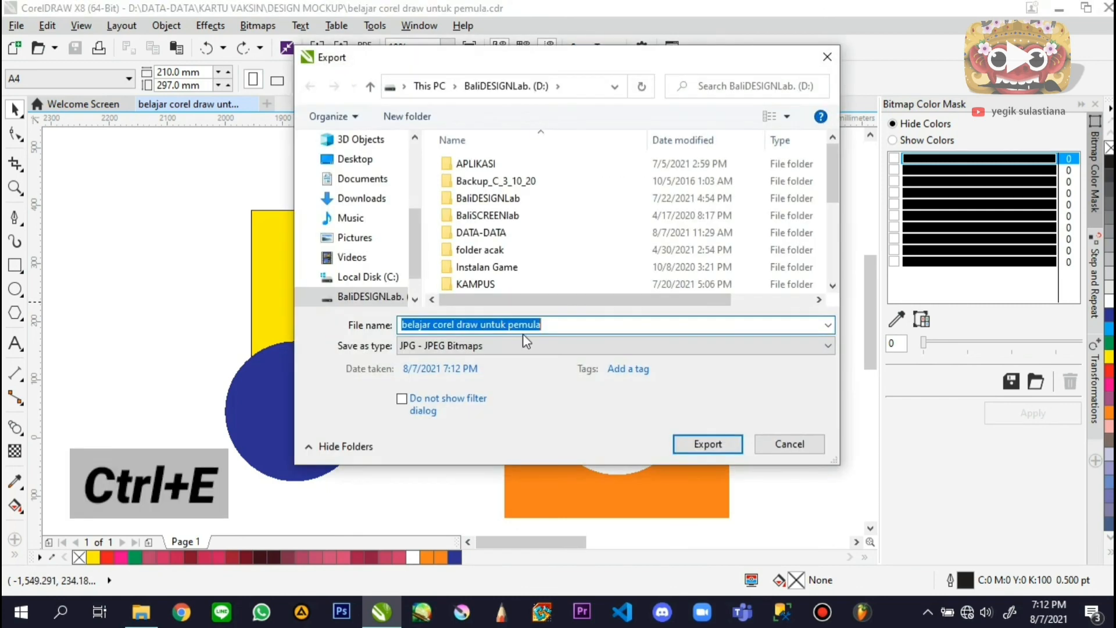
{"action": "left_click", "coordinate": [782, 445]}
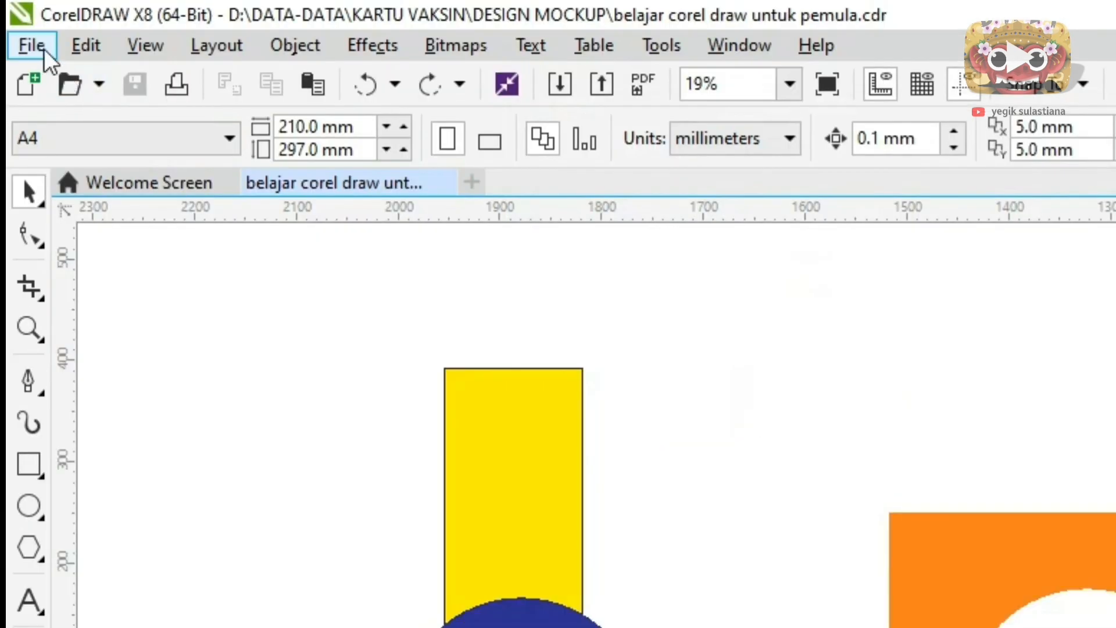
{"action": "left_click", "coordinate": [21, 27]}
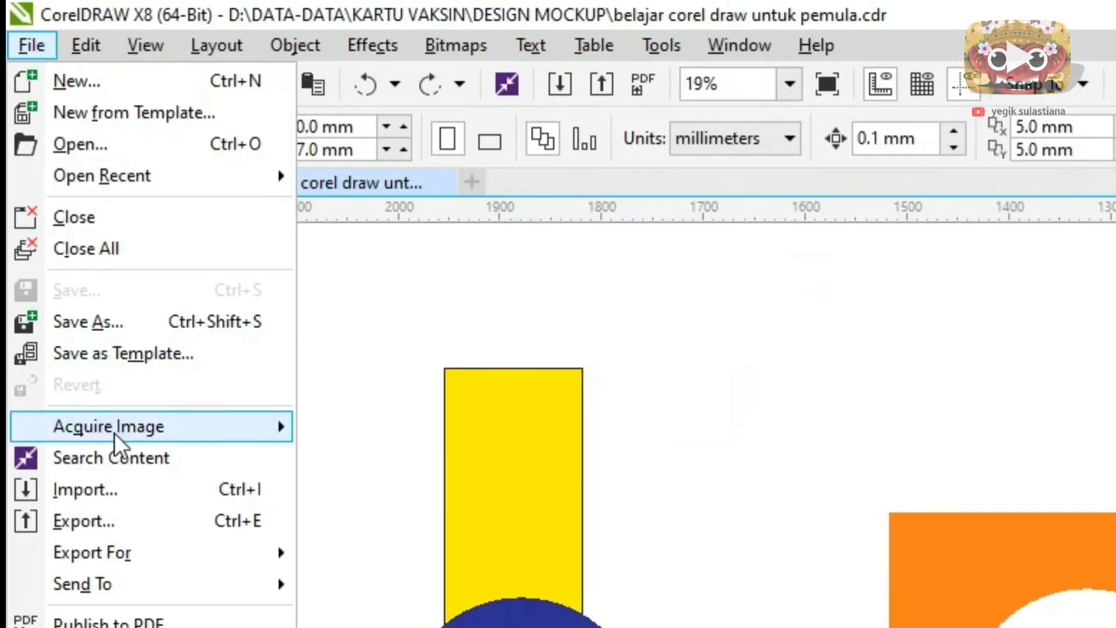
{"action": "left_click", "coordinate": [119, 512]}
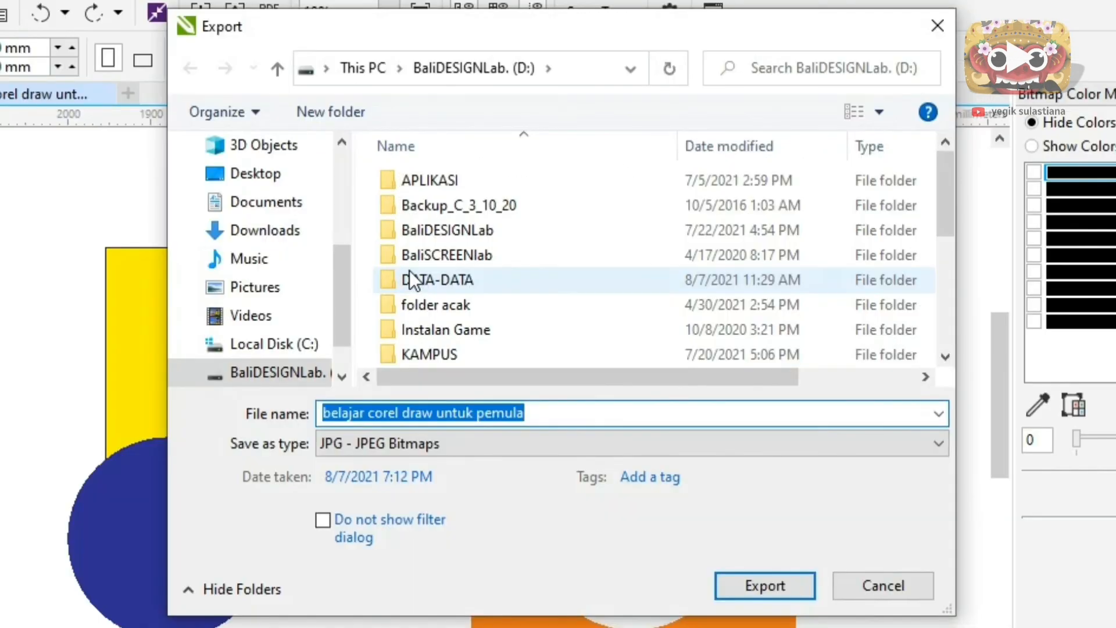
{"action": "left_click", "coordinate": [548, 417]}
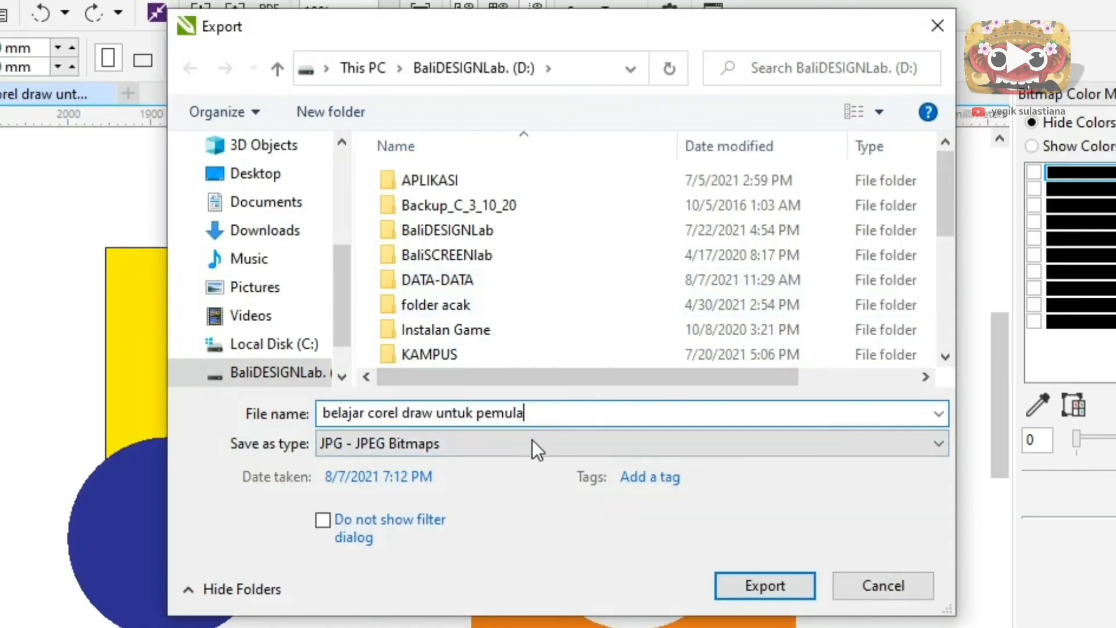
Choose JPG - JPEG Bitmaps as the export format and continue to the JPEG export settings
{"action": "left_click", "coordinate": [482, 445]}
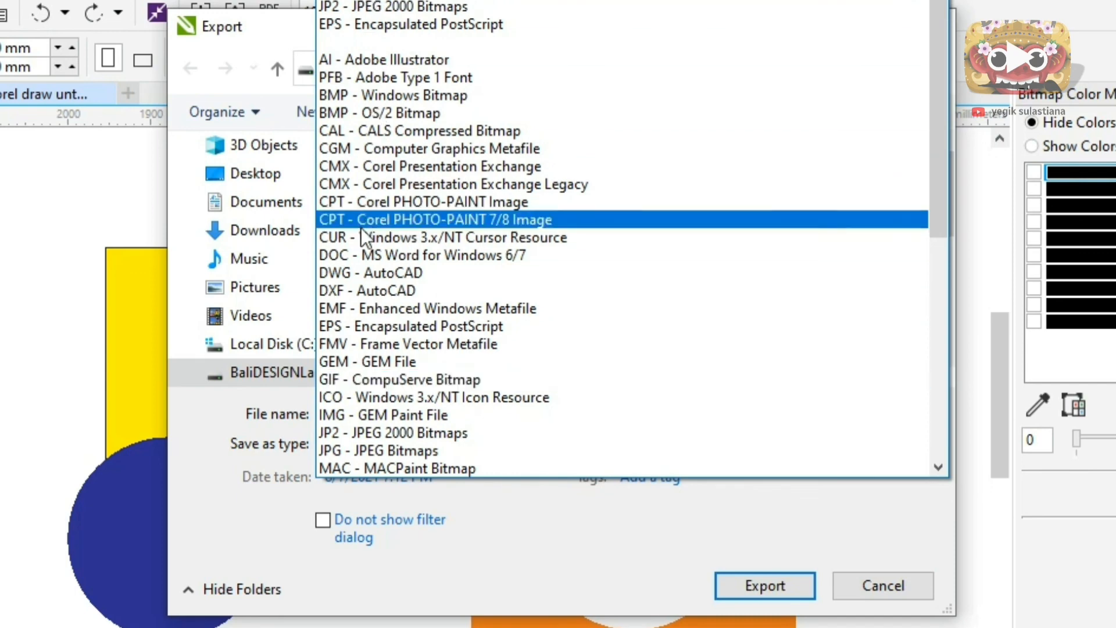
{"action": "left_click", "coordinate": [526, 450]}
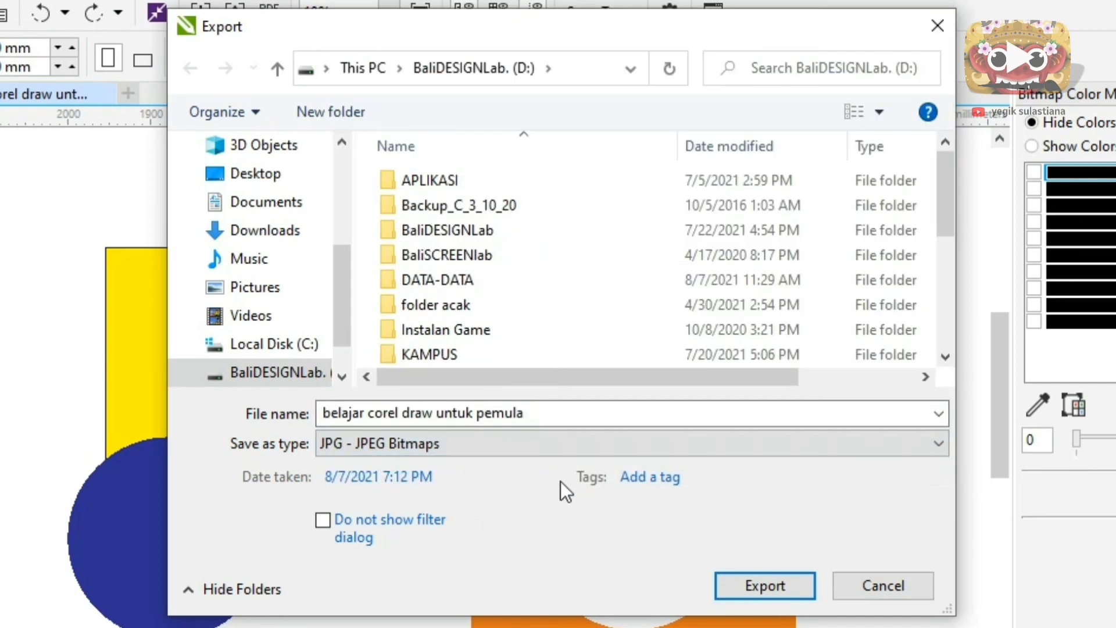
{"action": "left_click", "coordinate": [549, 448]}
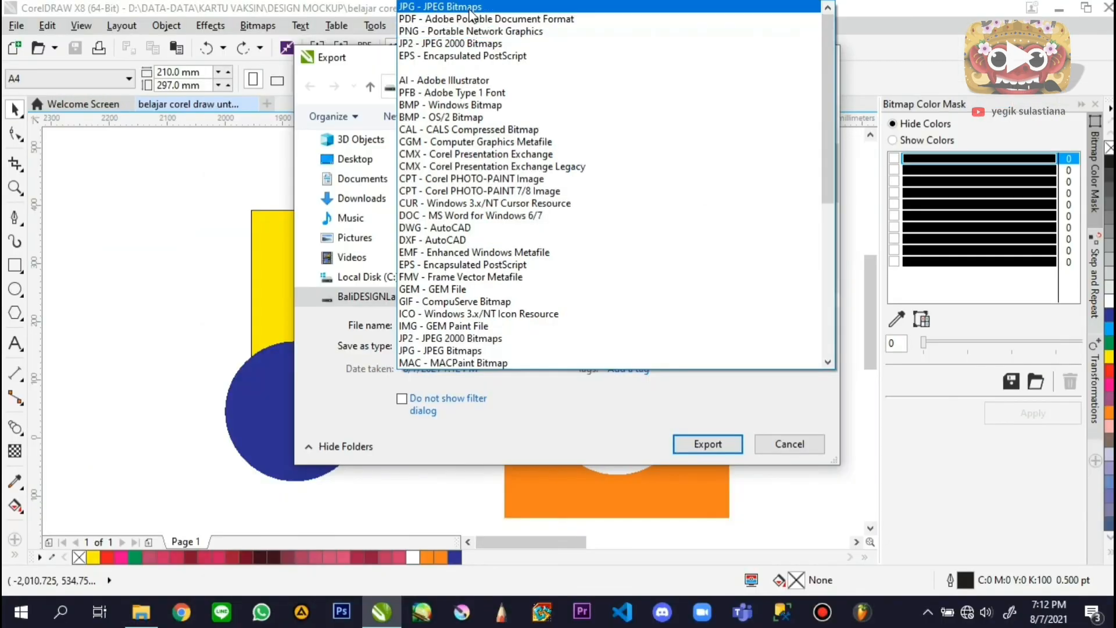
{"action": "left_click", "coordinate": [471, 8]}
{"action": "left_click", "coordinate": [703, 443]}
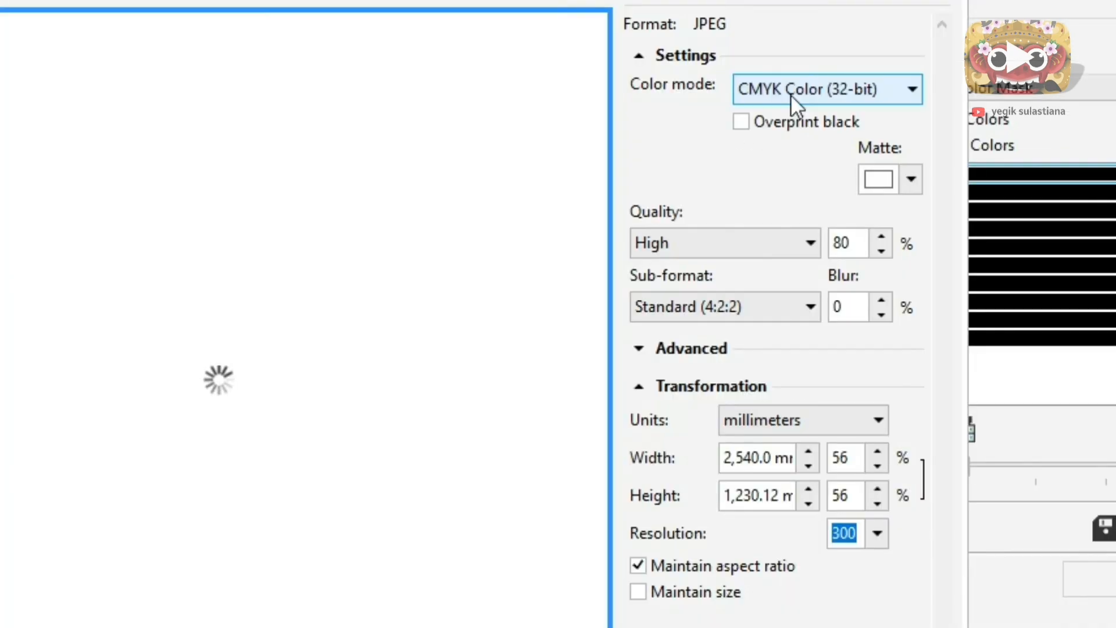
Try RGB Color (24-bit) as the JPEG color mode and set it back to CMYK Color (32-bit)
{"action": "left_click", "coordinate": [790, 94]}
{"action": "left_click", "coordinate": [791, 94]}
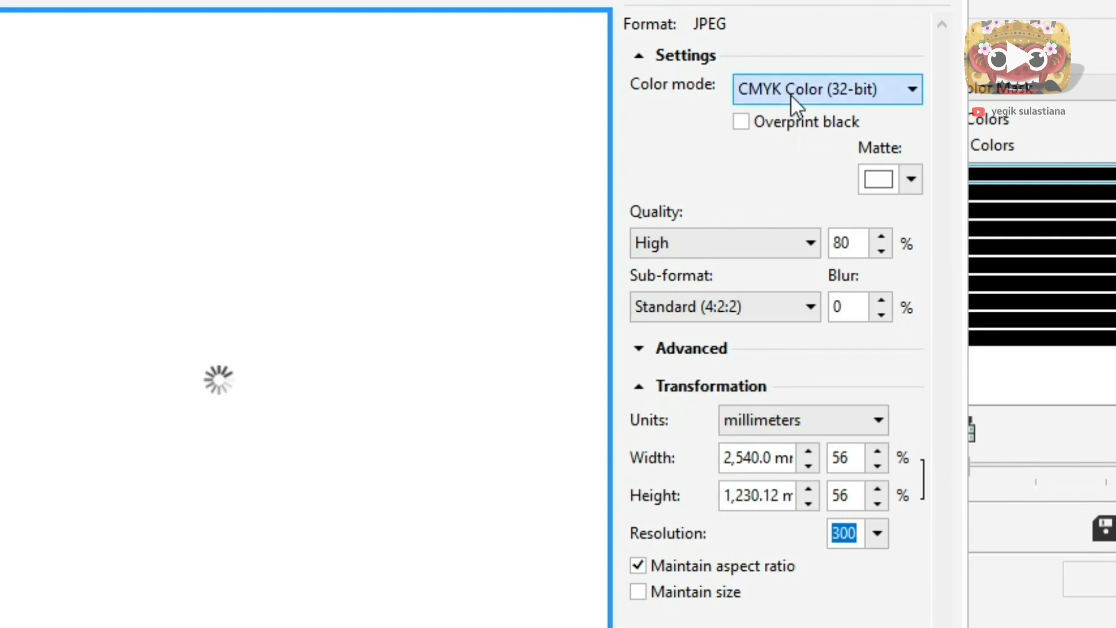
{"action": "left_click", "coordinate": [790, 94]}
{"action": "left_click", "coordinate": [781, 134]}
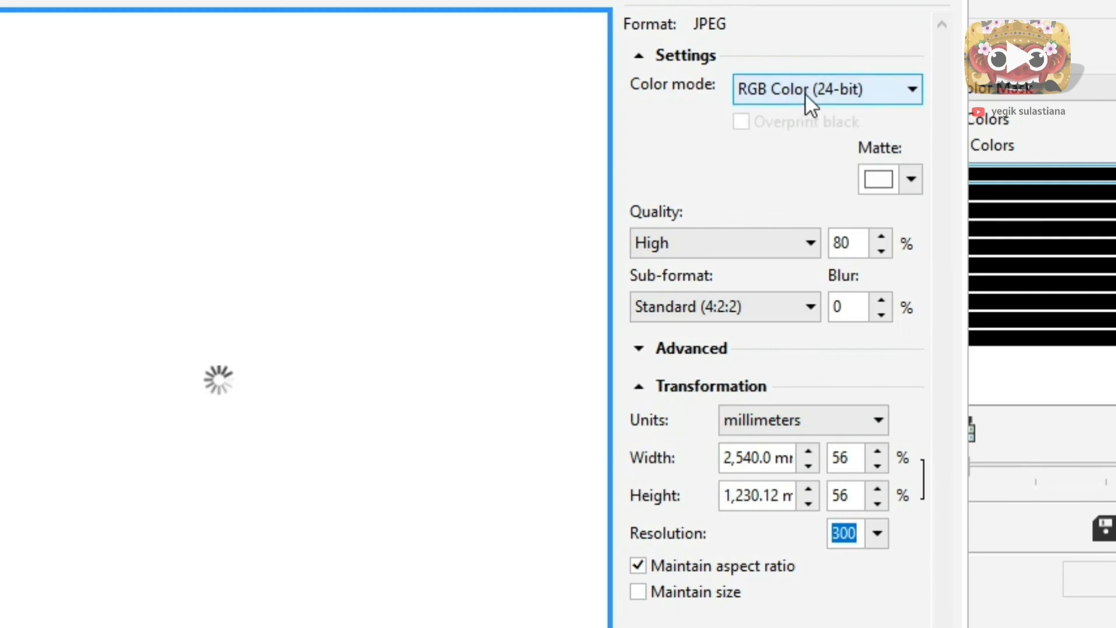
{"action": "left_click", "coordinate": [804, 93]}
{"action": "left_click", "coordinate": [817, 150]}
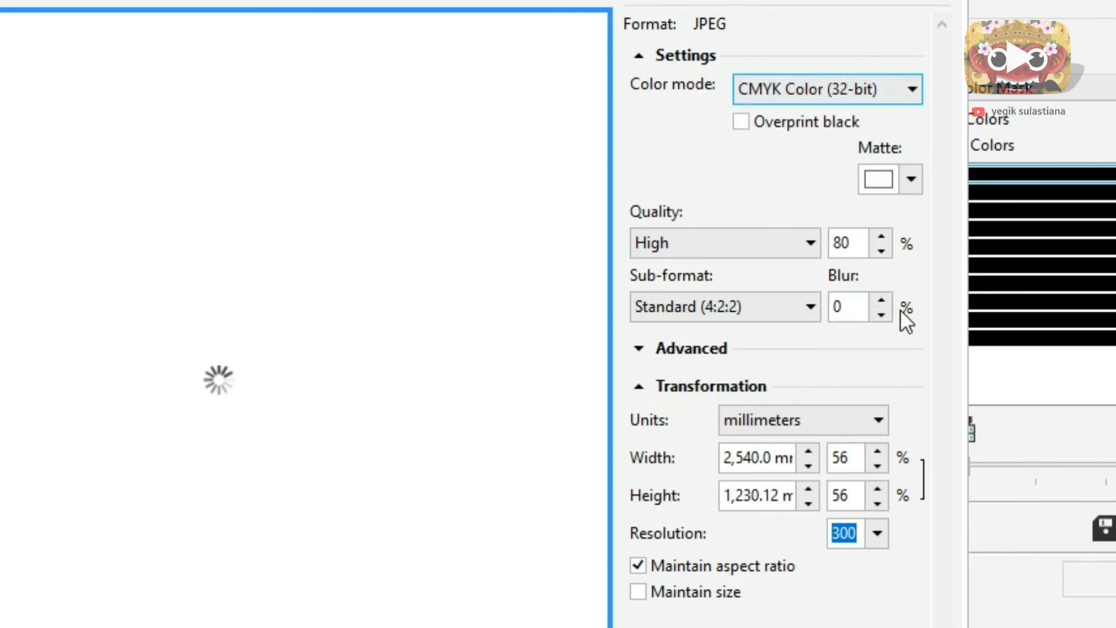
Examine the quality levels and the advanced and transformation settings of the JPEG export, keeping High quality
{"action": "left_click", "coordinate": [807, 244]}
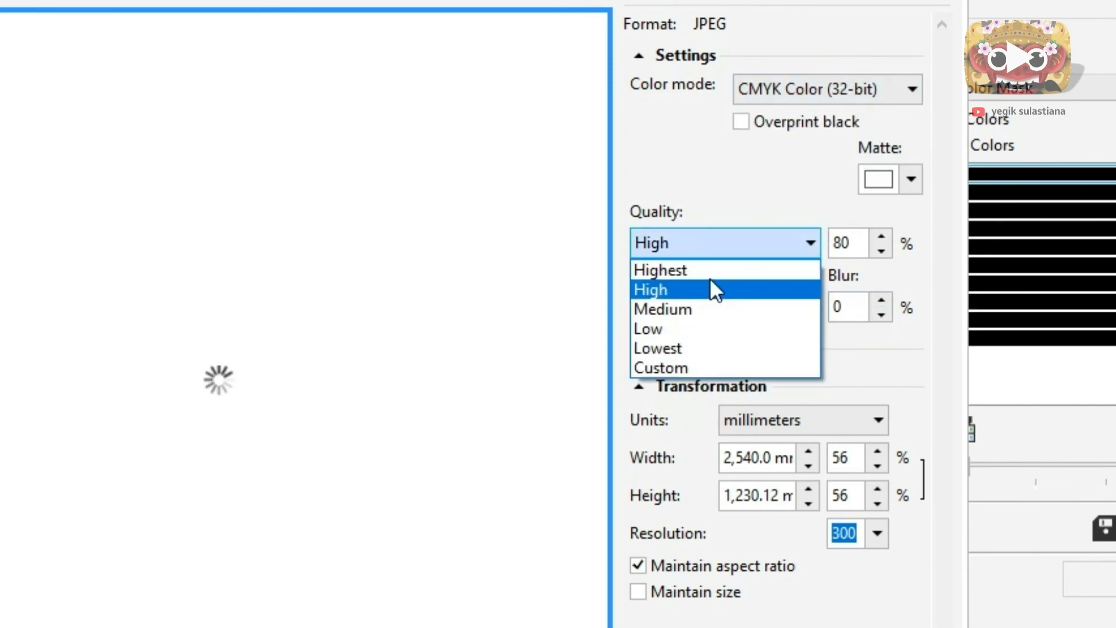
{"action": "left_click", "coordinate": [739, 243]}
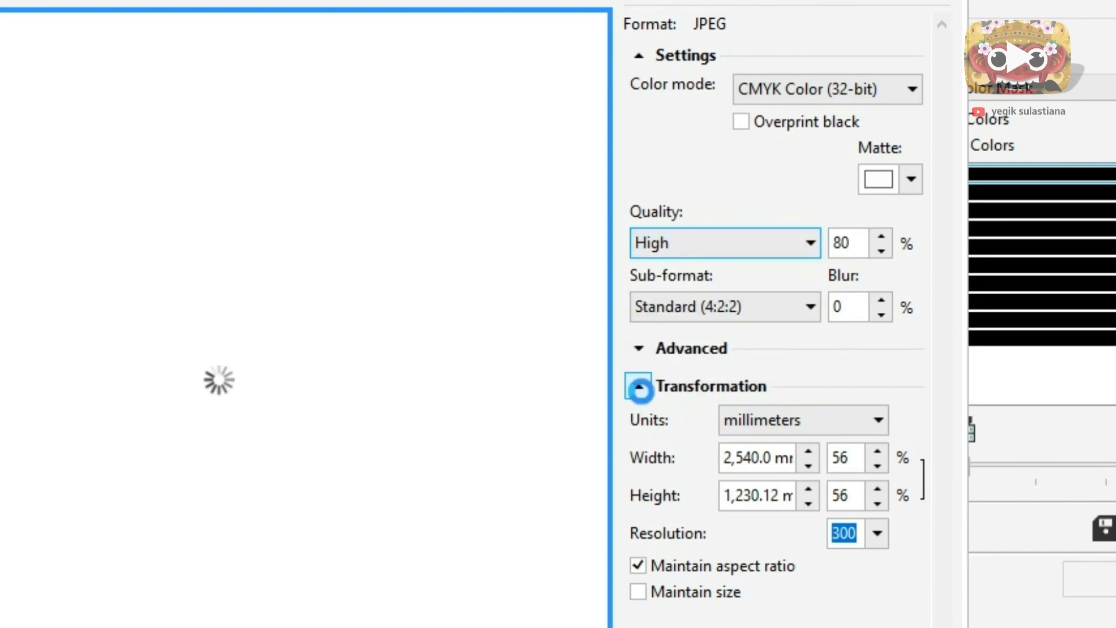
{"action": "left_click", "coordinate": [638, 347]}
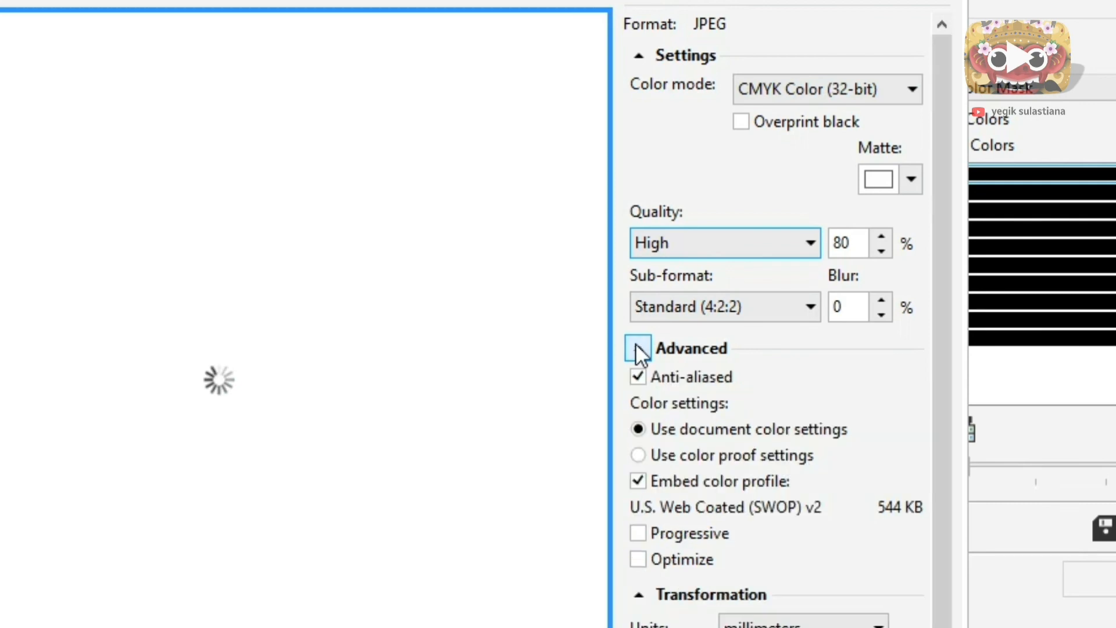
{"action": "left_click", "coordinate": [637, 348]}
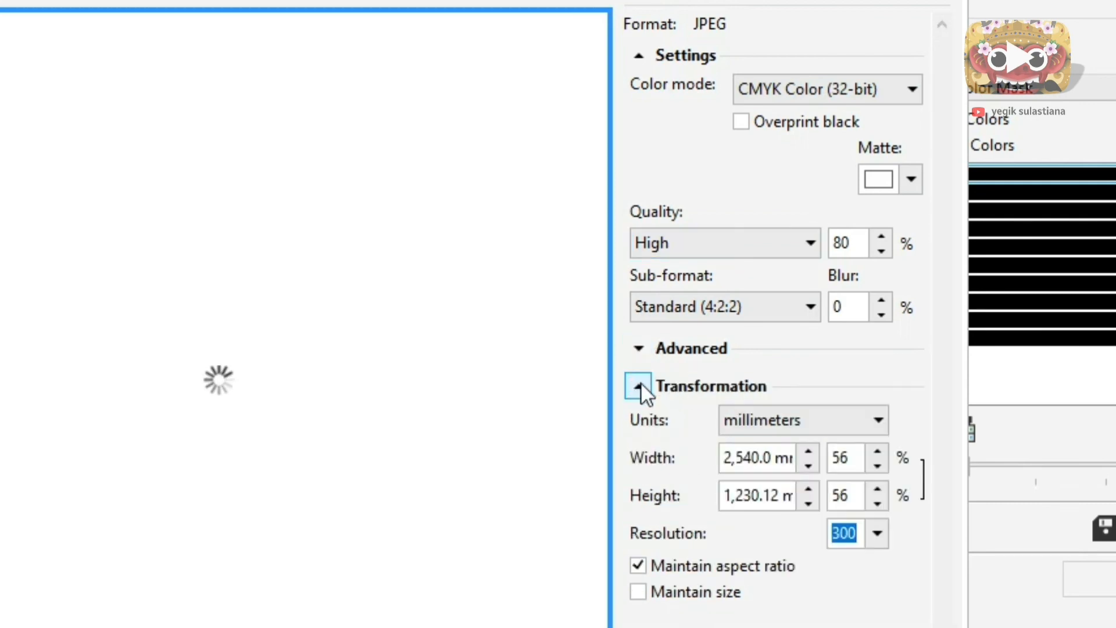
{"action": "left_click", "coordinate": [639, 385]}
{"action": "left_click", "coordinate": [639, 385]}
Keep the resolution at 300 and export the drawing as a JPEG
{"action": "left_click", "coordinate": [876, 540]}
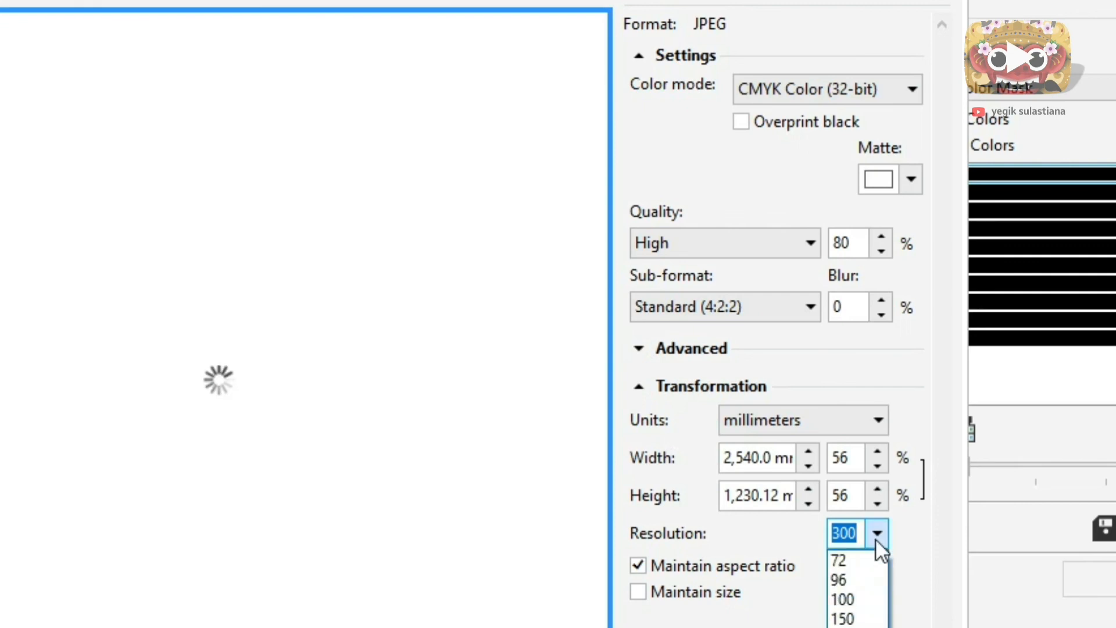
{"action": "left_click", "coordinate": [875, 538]}
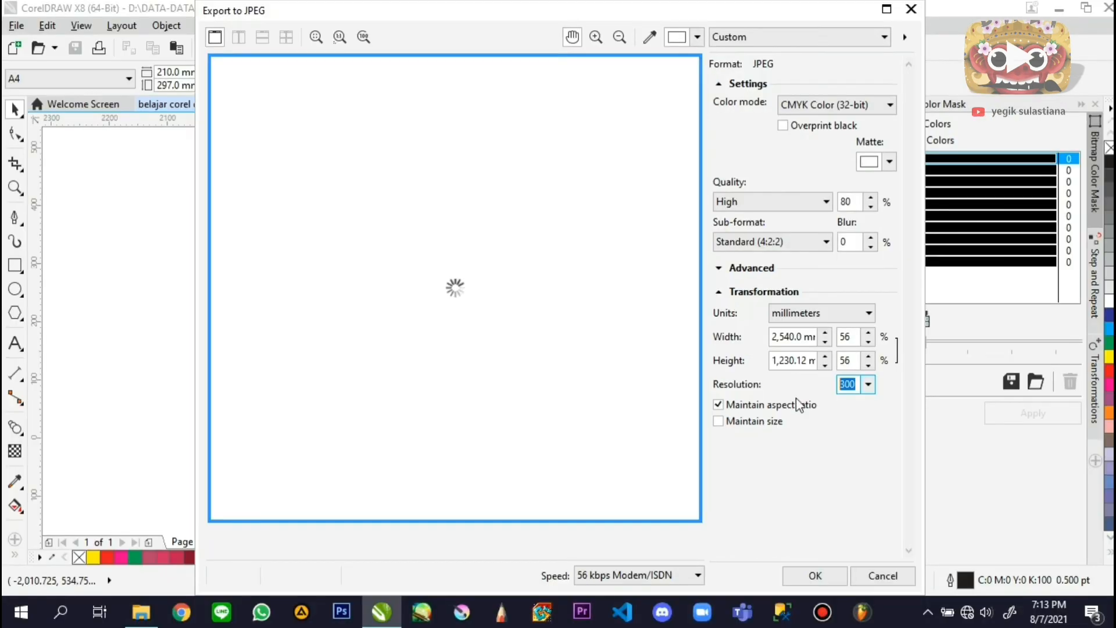
{"action": "left_click", "coordinate": [825, 588]}
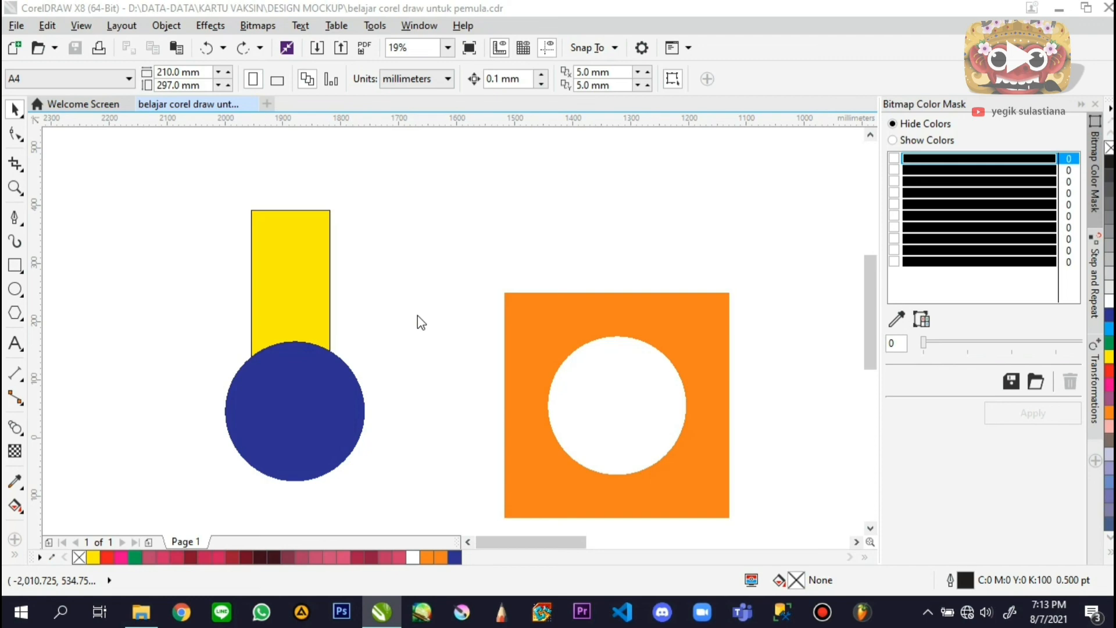
Move the upper black brush stroke to the right so it sits above the lower stroke
{"action": "scroll", "coordinate": [417, 315], "scroll_direction": "down", "scroll_amount": 2}
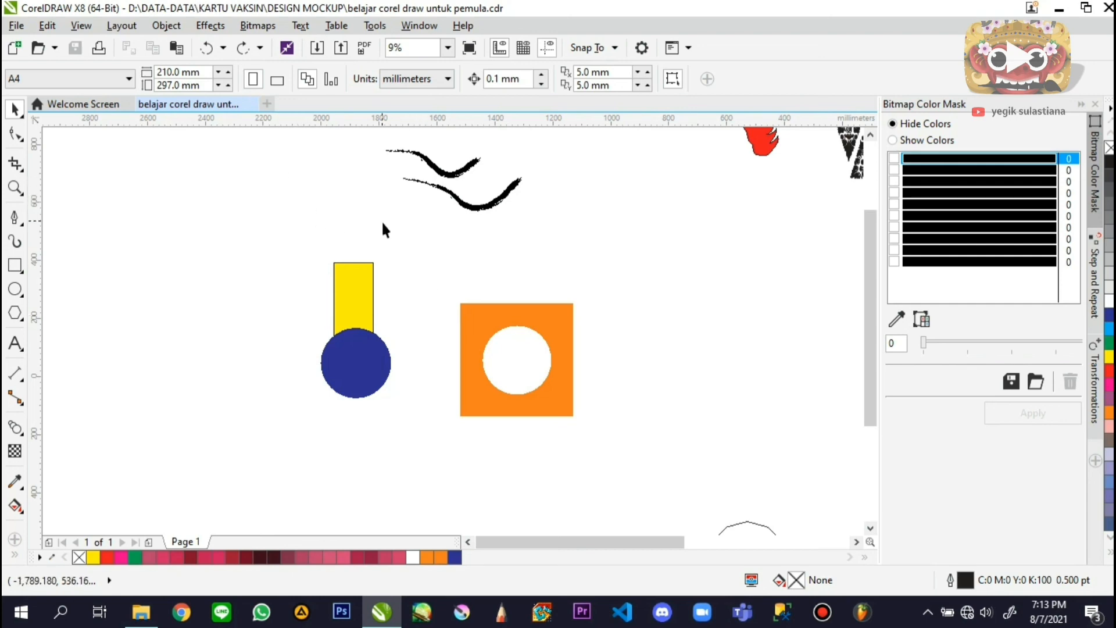
{"action": "scroll", "coordinate": [401, 244], "scroll_direction": "down", "scroll_amount": 2}
{"action": "scroll", "coordinate": [430, 232], "scroll_direction": "up", "scroll_amount": 3}
{"action": "scroll", "coordinate": [433, 233], "scroll_direction": "up", "scroll_amount": 2}
{"action": "left_click", "coordinate": [443, 291]}
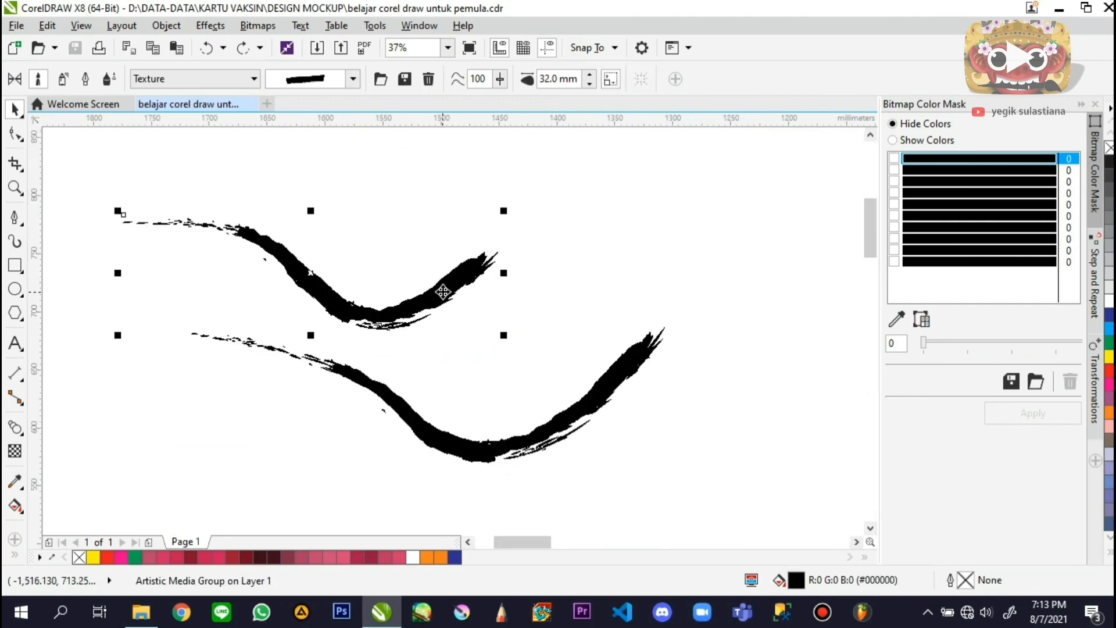
{"action": "left_click_drag", "start_coordinate": [444, 291], "coordinate": [547, 305]}
{"action": "scroll", "coordinate": [546, 305], "scroll_direction": "down", "scroll_amount": 4}
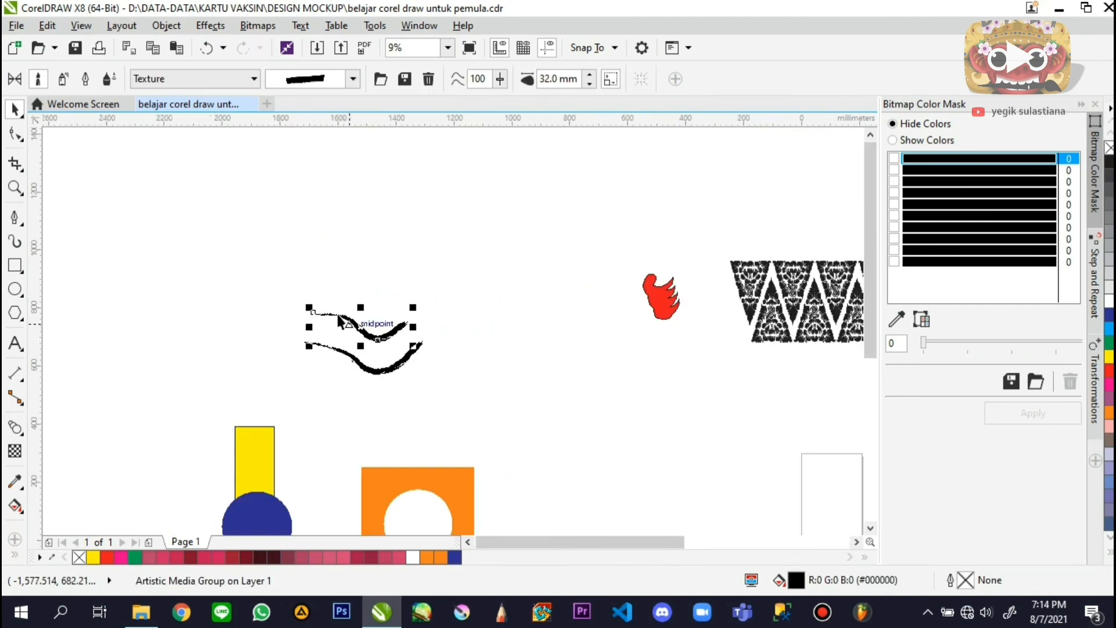
Select both black brush strokes together
{"action": "mouse_move", "coordinate": [271, 265]}
{"action": "left_mouse_down"}
{"action": "mouse_move", "coordinate": [304, 304]}
{"action": "mouse_move", "coordinate": [468, 398]}
{"action": "left_mouse_up"}
{"action": "left_click_drag", "start_coordinate": [235, 264], "coordinate": [483, 416]}
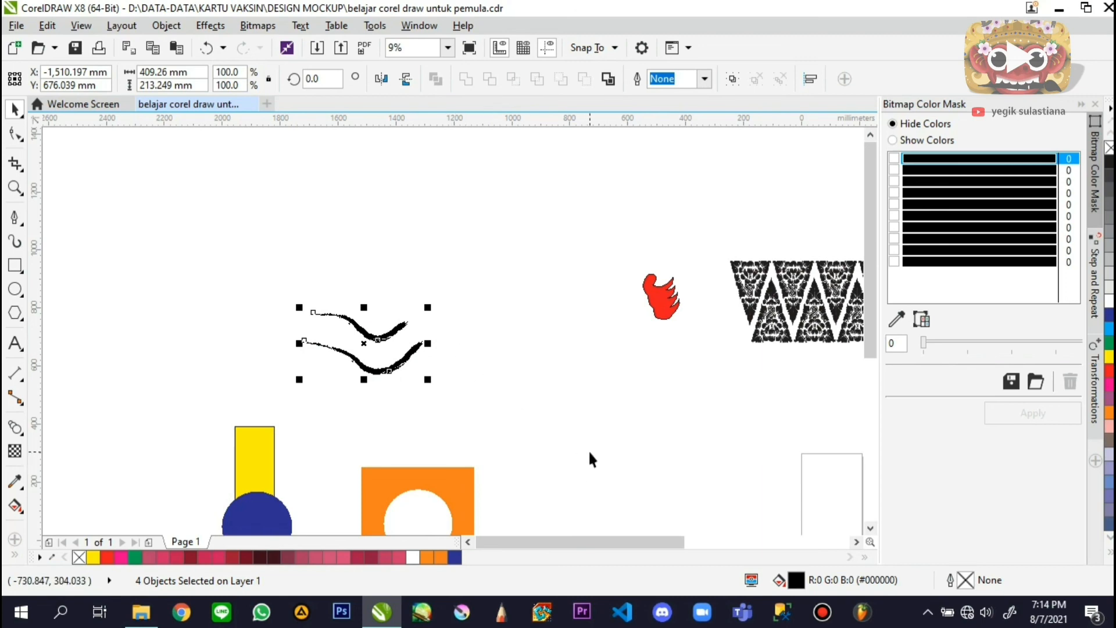
{"action": "left_click", "coordinate": [839, 610]}
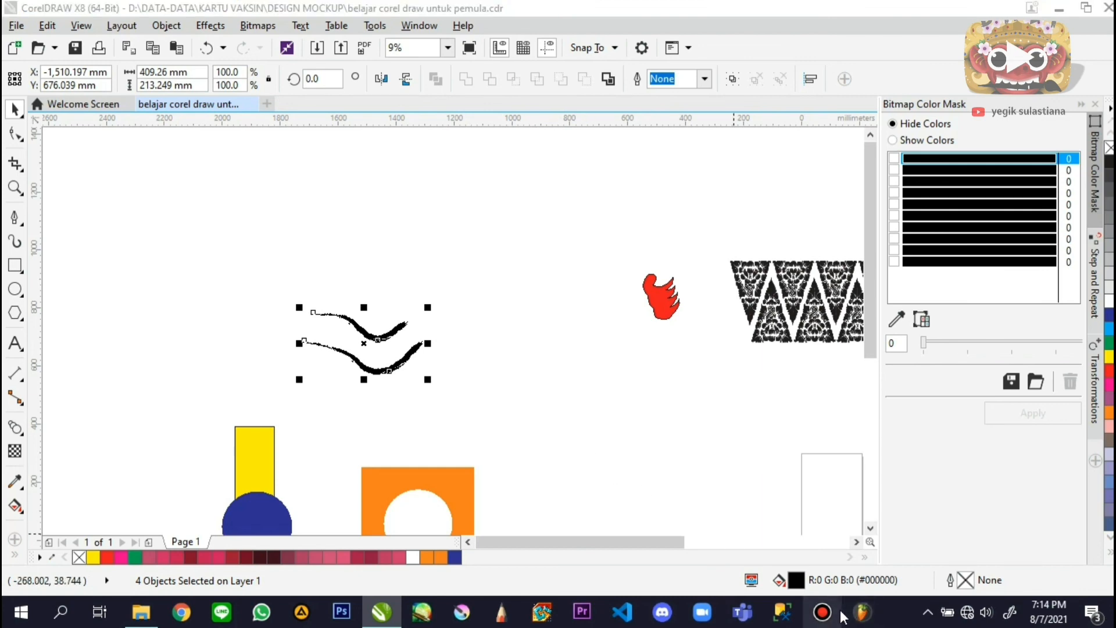